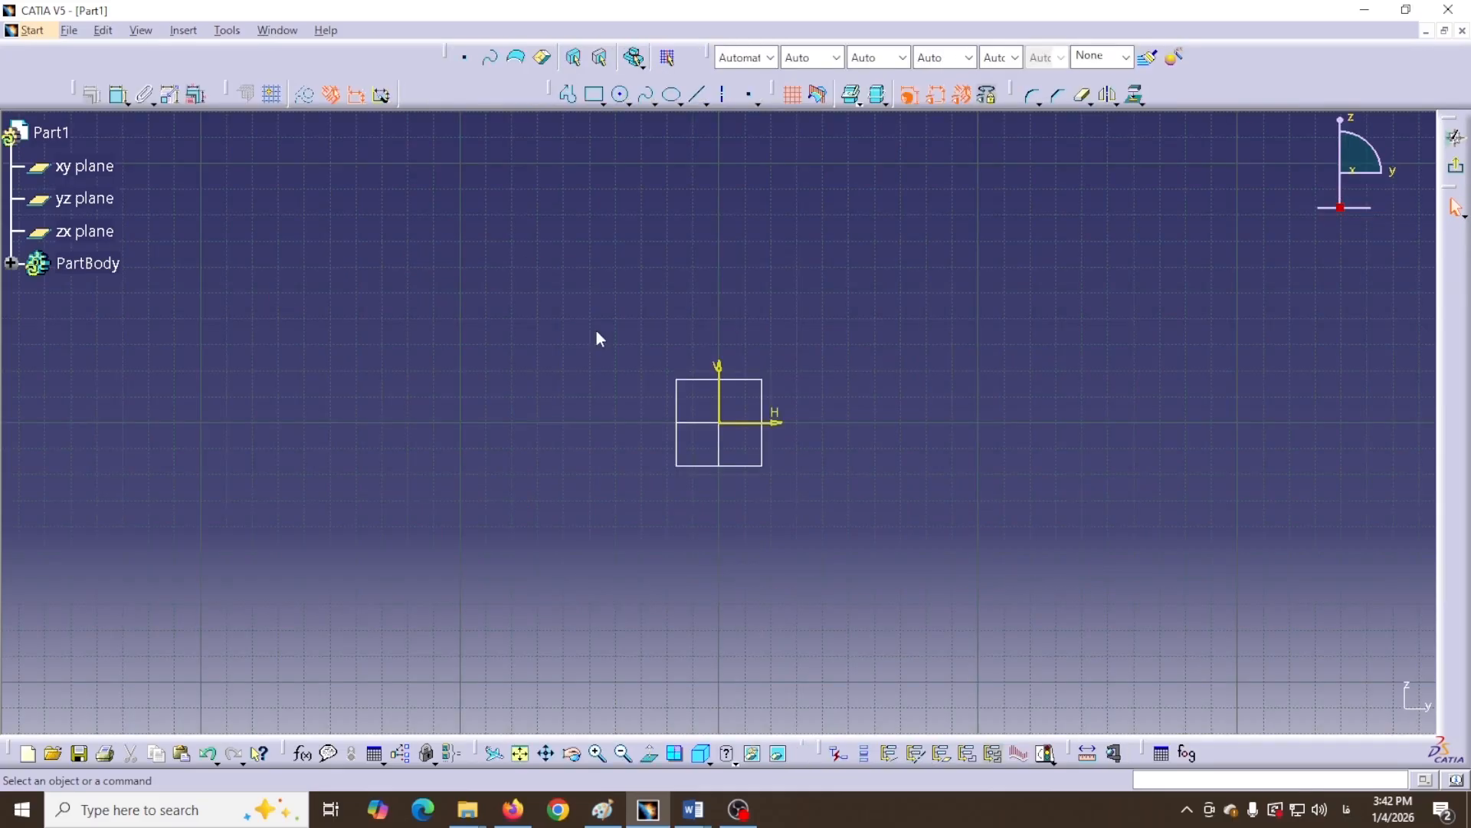
# Sketch a closed C-shaped channel profile about 453 mm tall with an upper flange about 139 mm wide, a wider lower flange and sloped inner edges
pyautogui.click(566, 98)
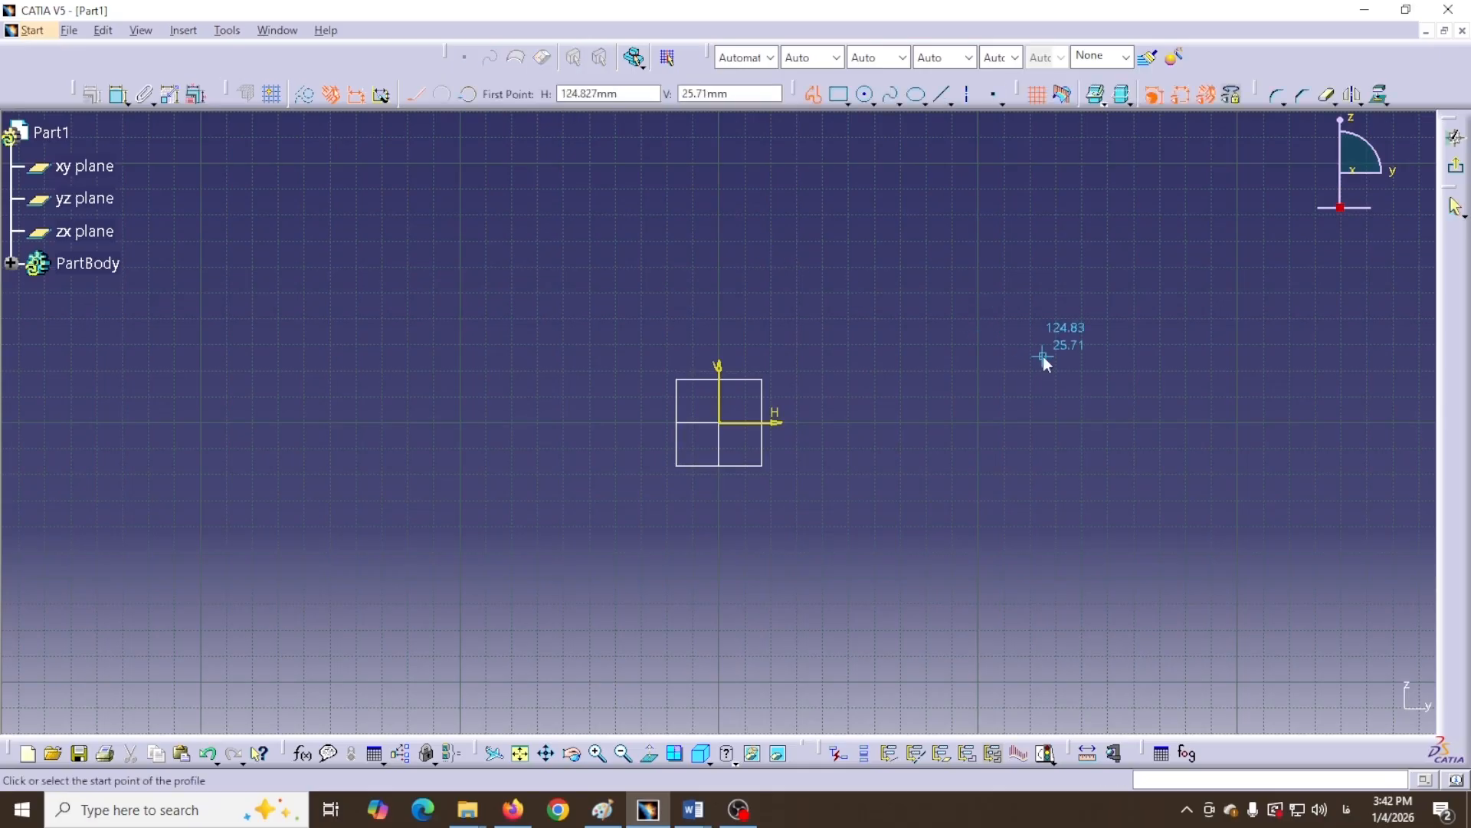
pyautogui.click(825, 154)
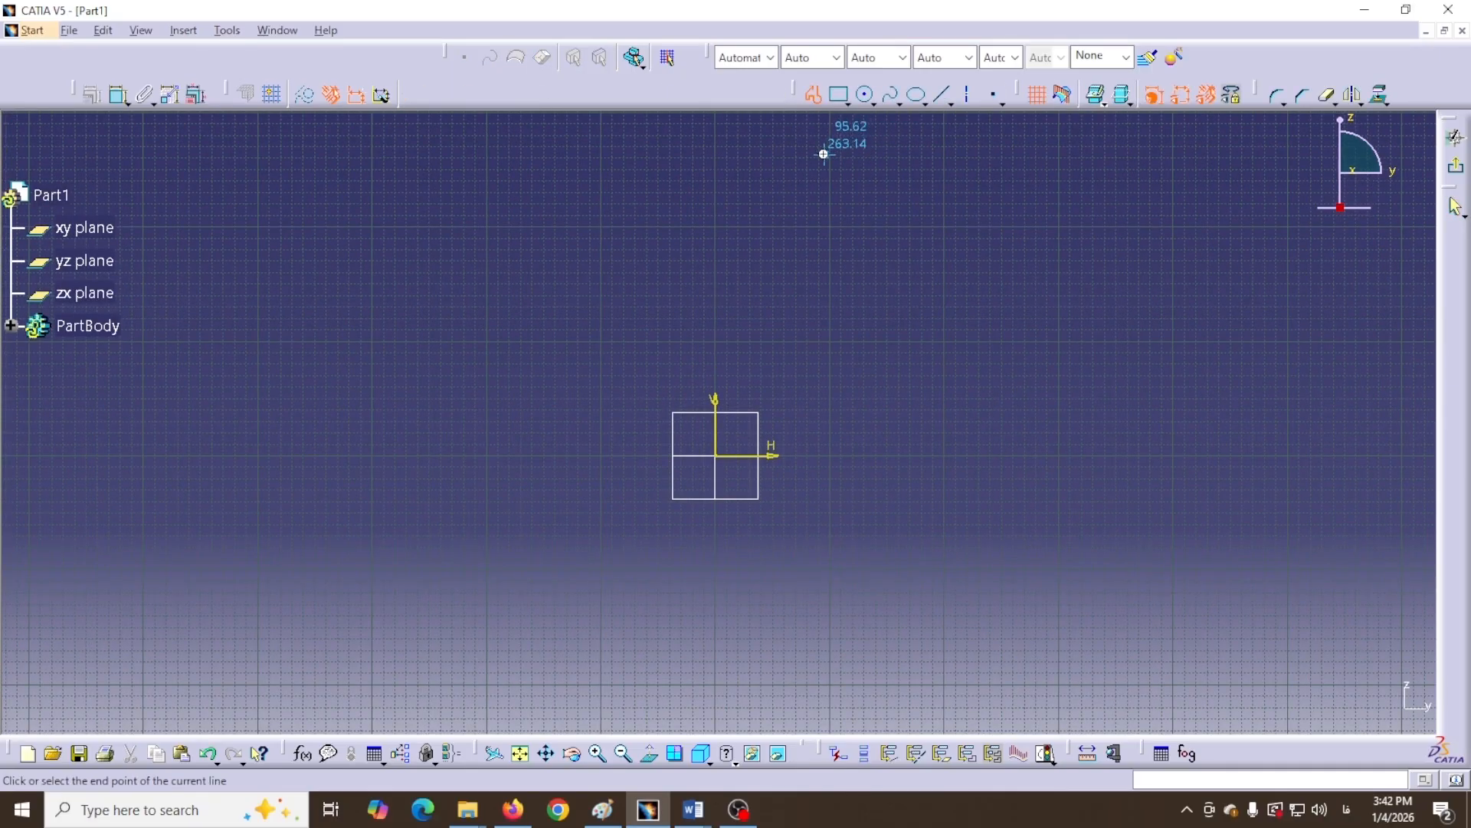
pyautogui.click(665, 154)
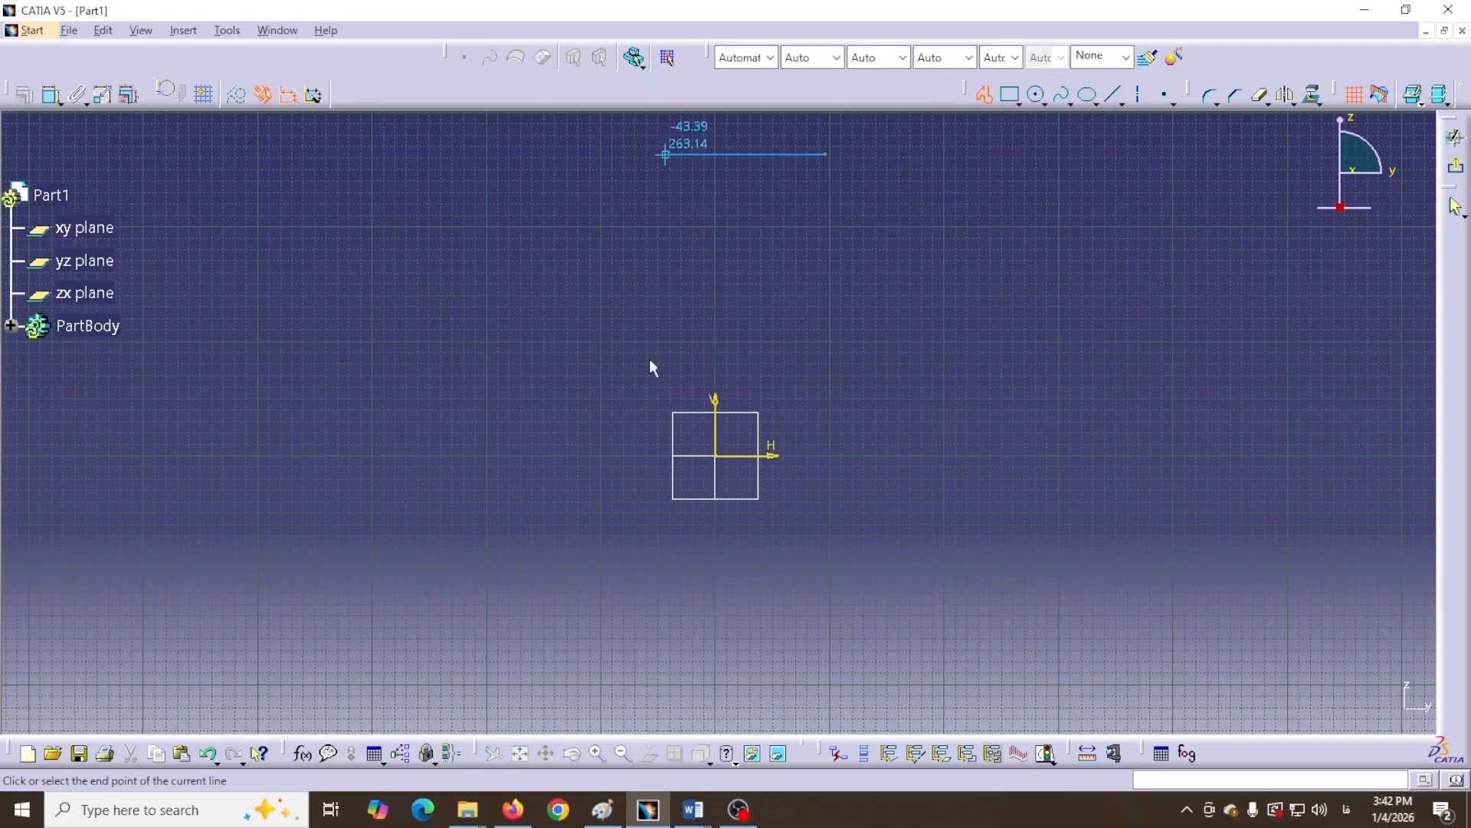
pyautogui.click(665, 673)
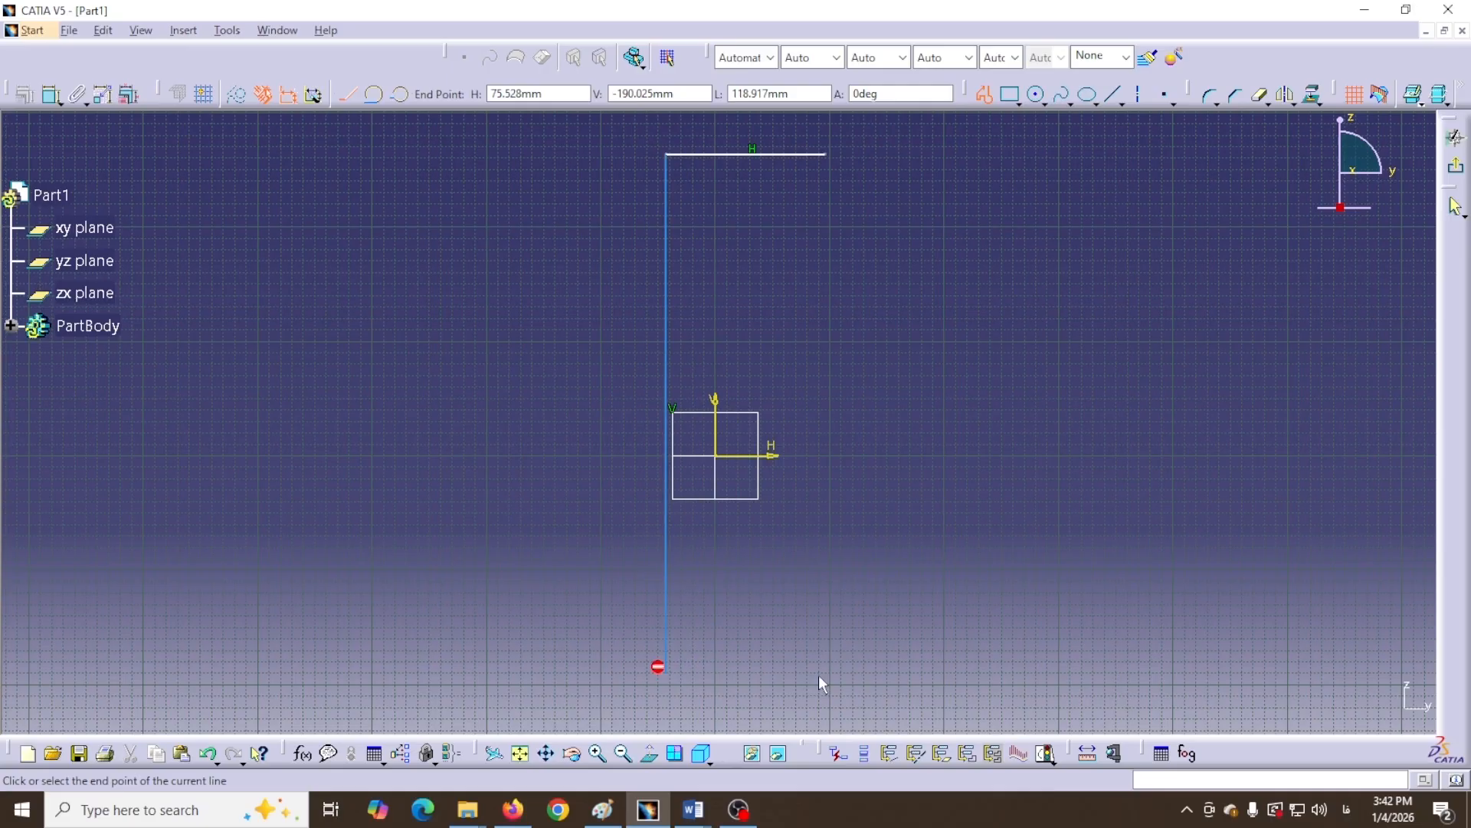
pyautogui.click(866, 672)
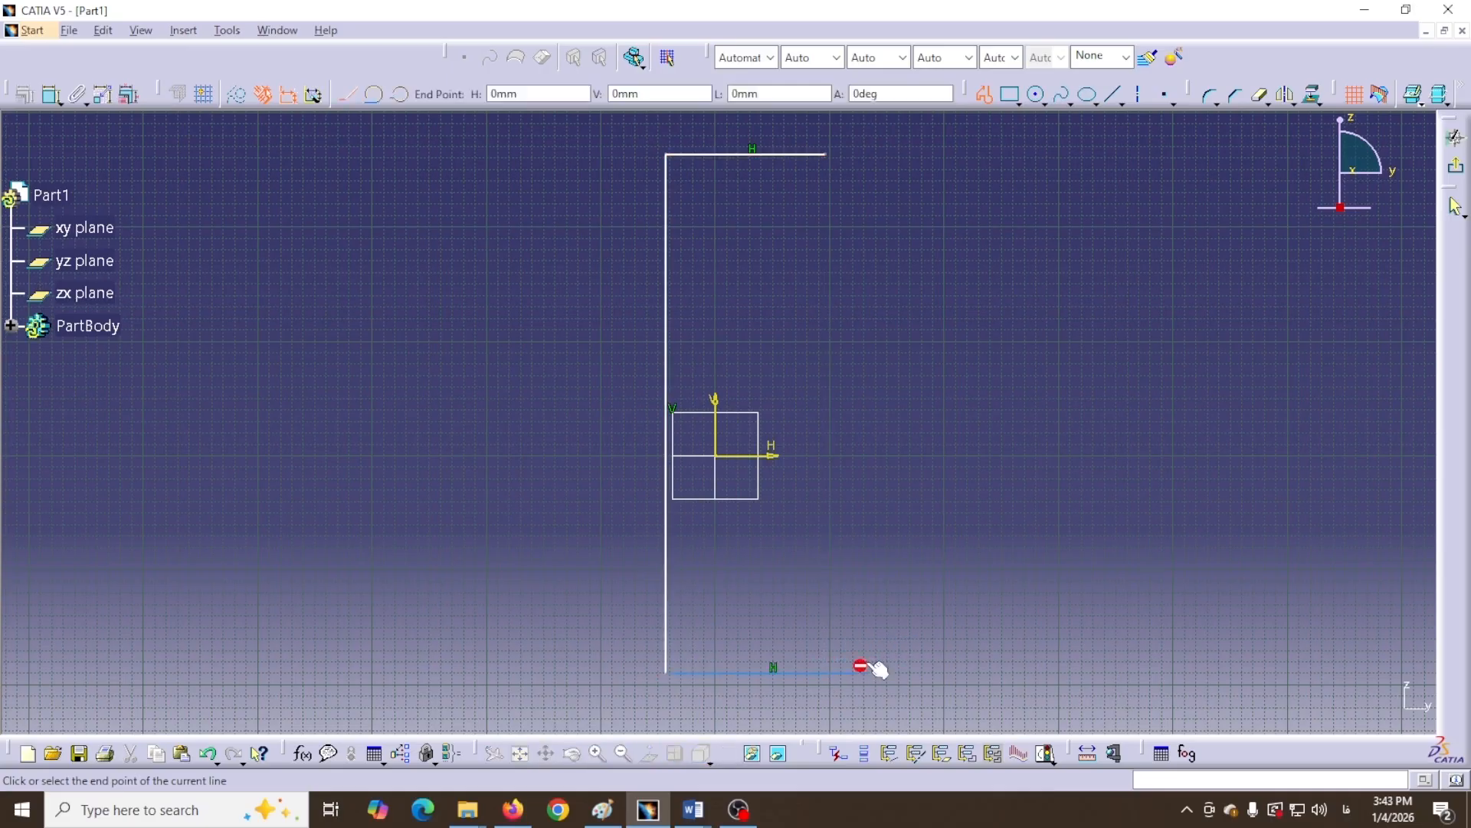
pyautogui.click(866, 649)
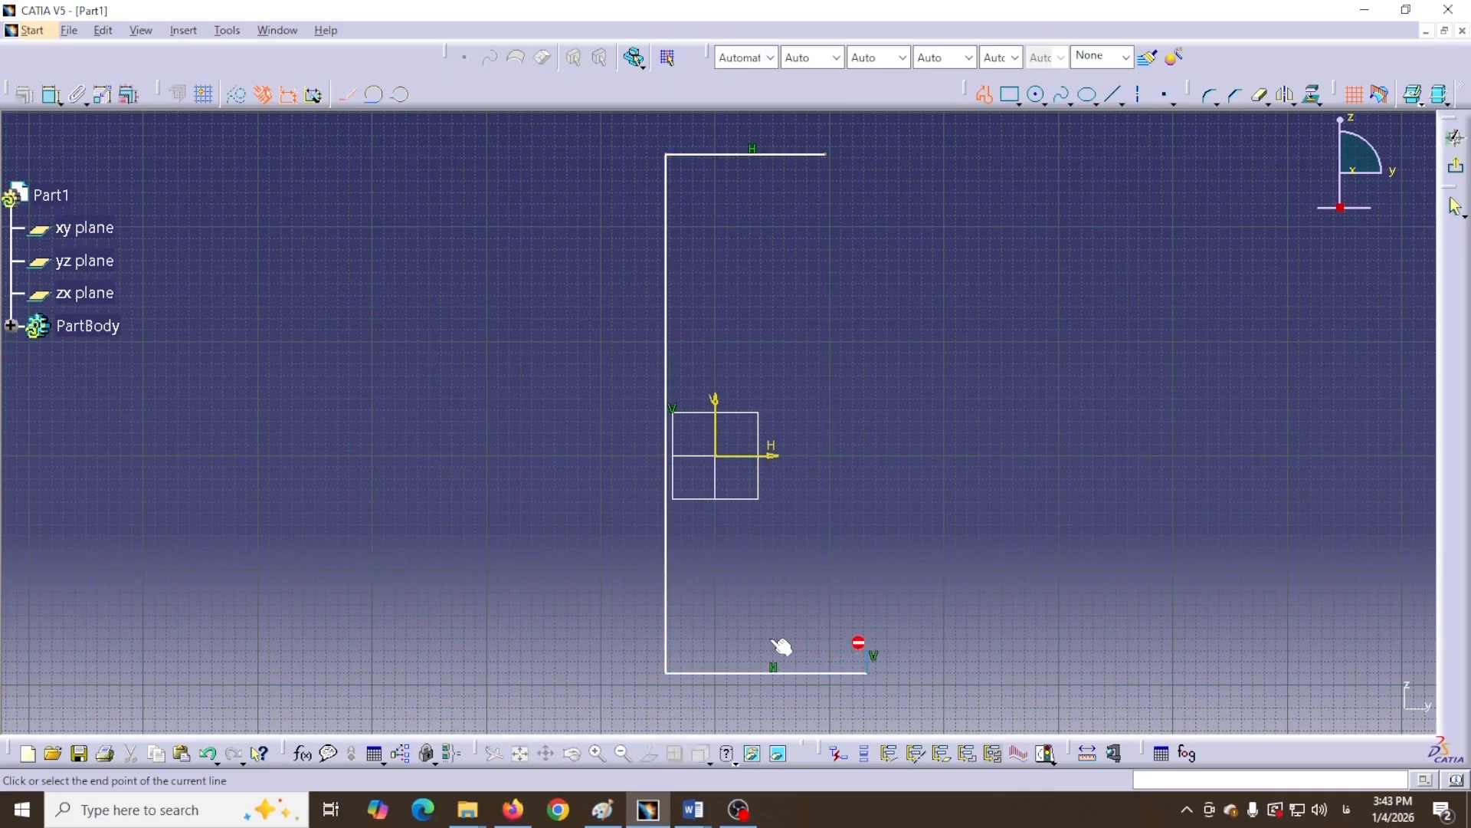
pyautogui.click(705, 625)
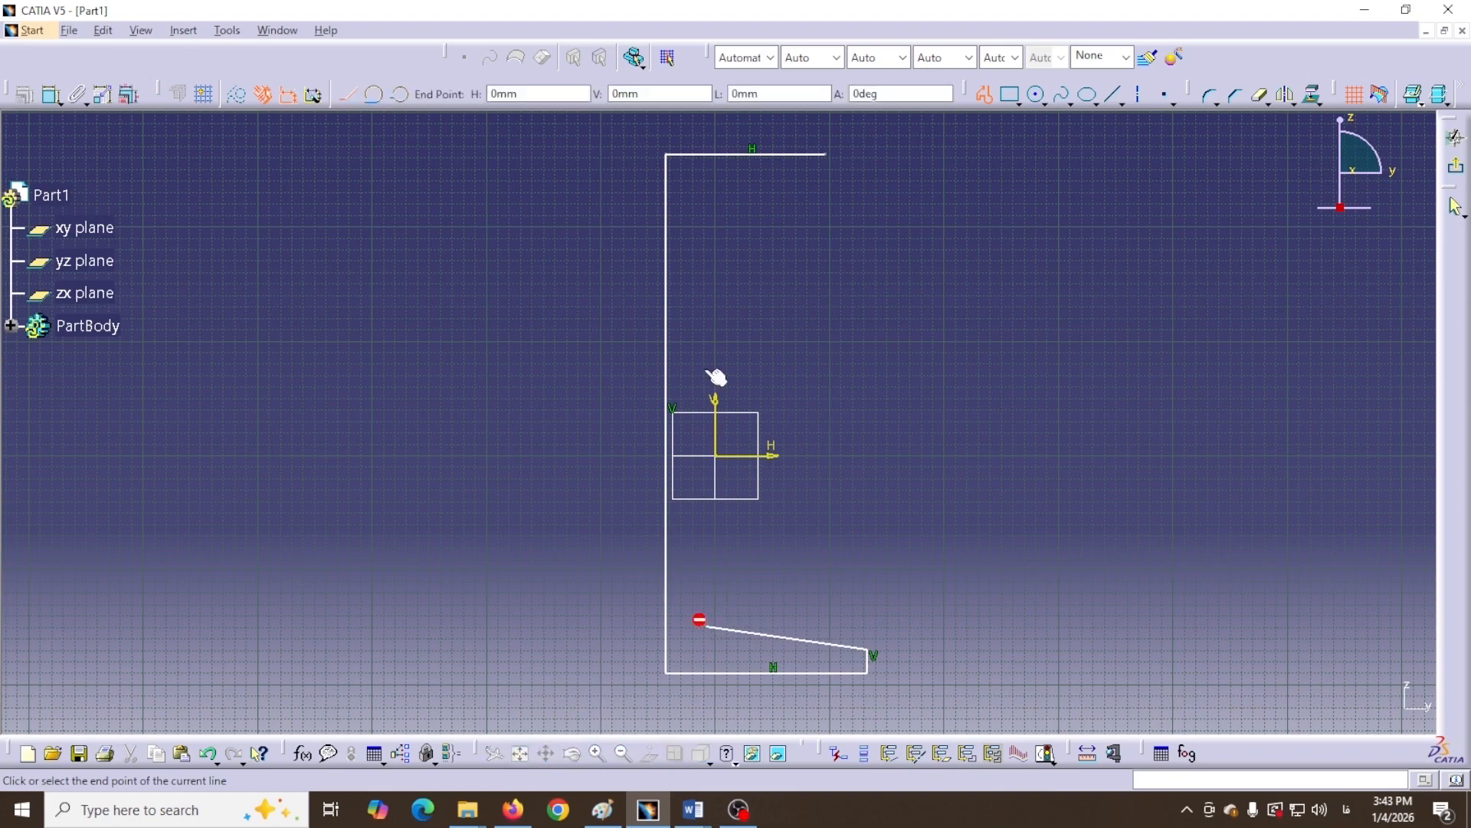
pyautogui.click(707, 223)
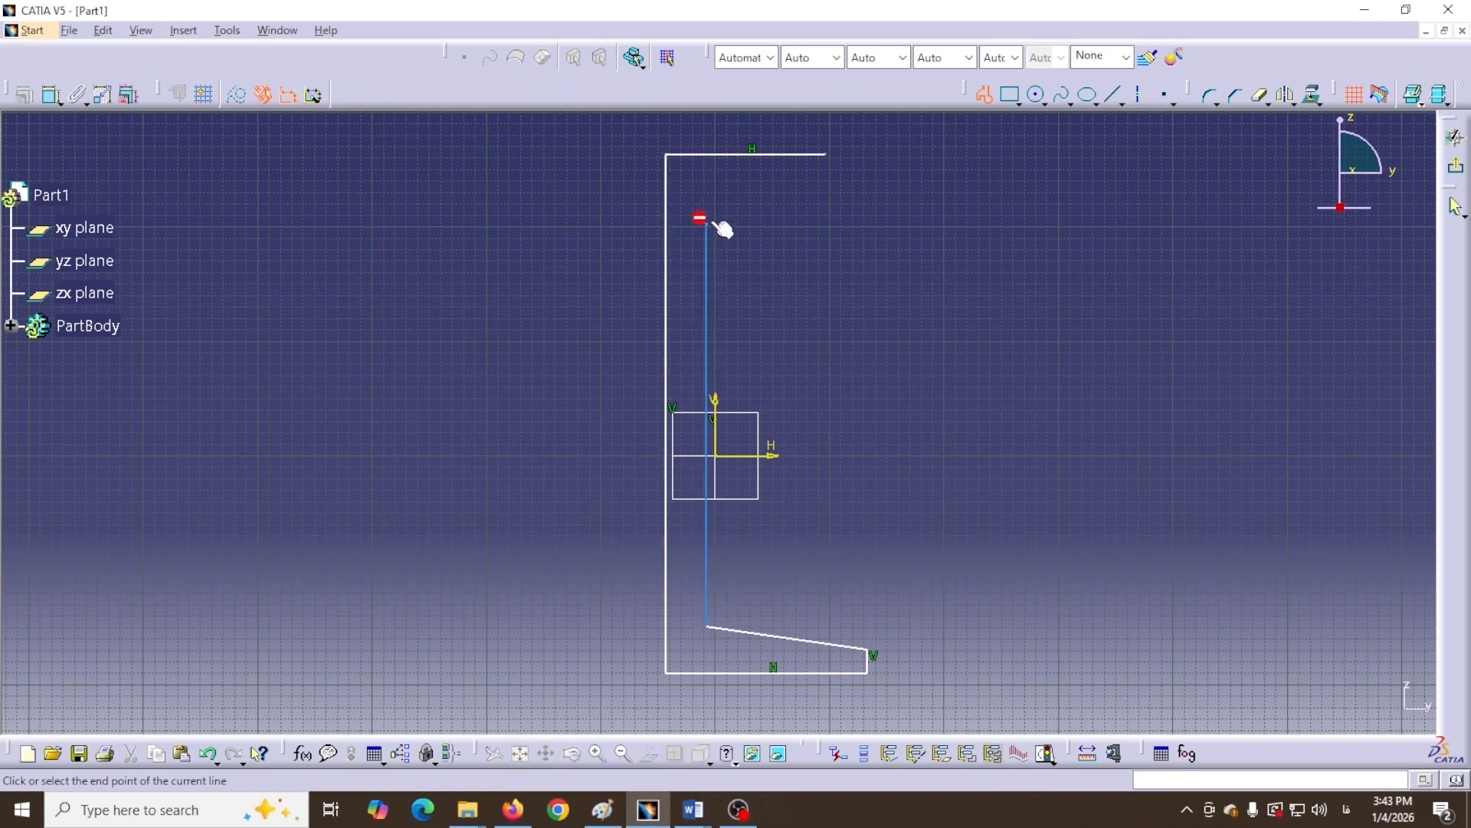
pyautogui.click(825, 178)
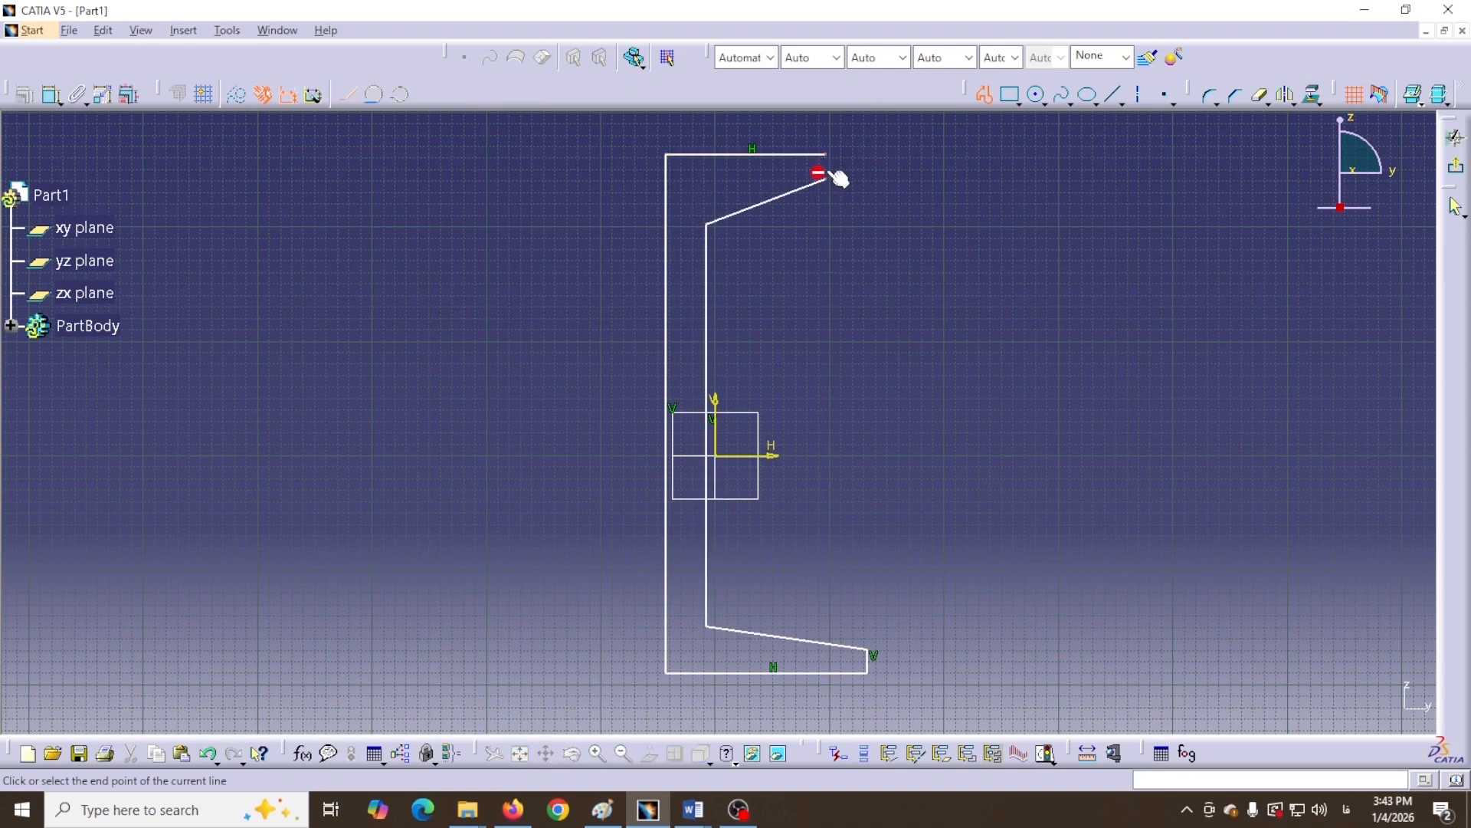
pyautogui.click(828, 155)
pyautogui.click(961, 391)
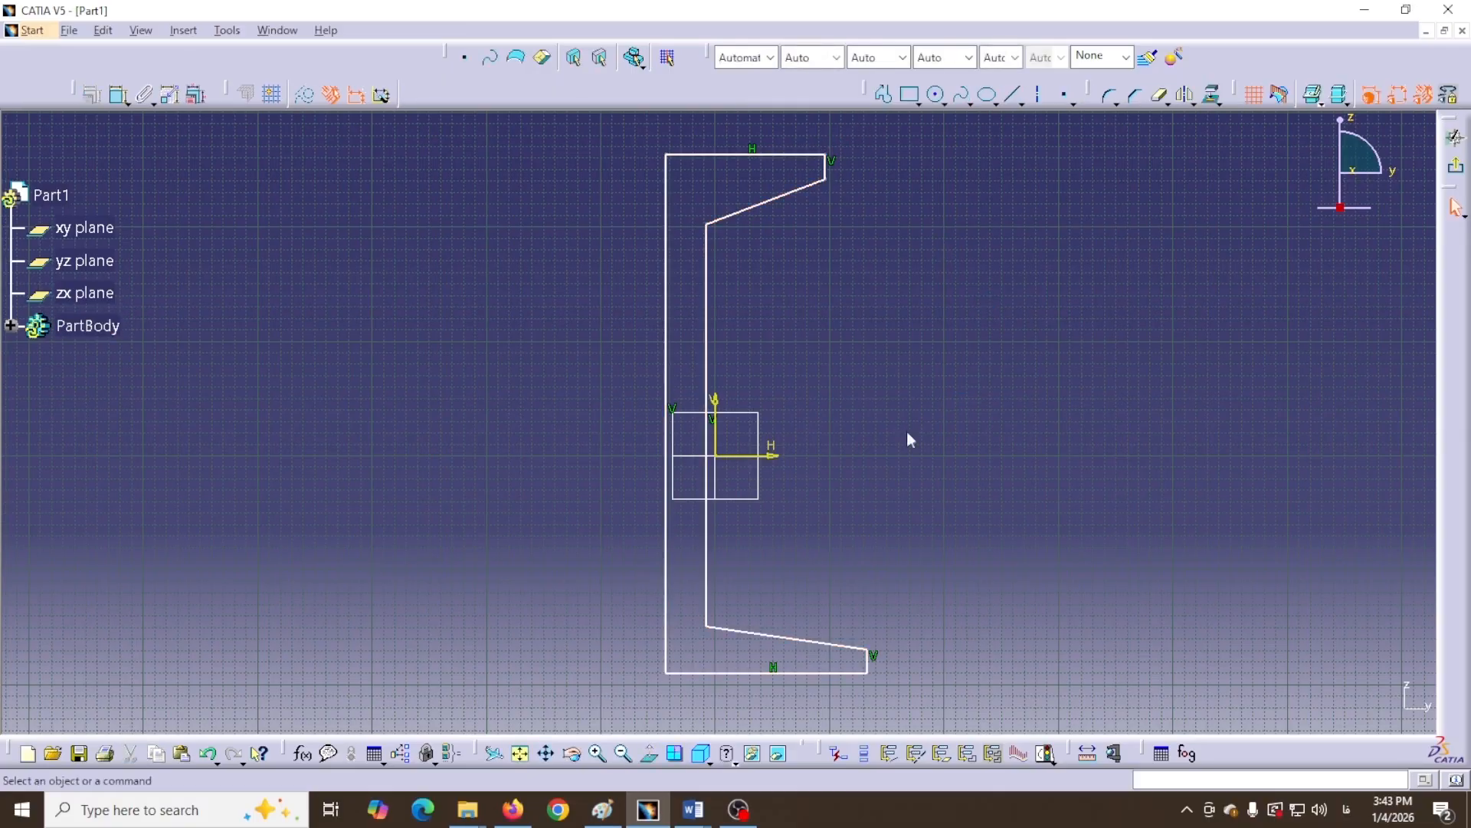
# Draw a horizontal line from the upper corner of the lower flange's tip into the web and delete it
pyautogui.moveTo(981, 469); pyautogui.dragTo(939, 508, button='middle')
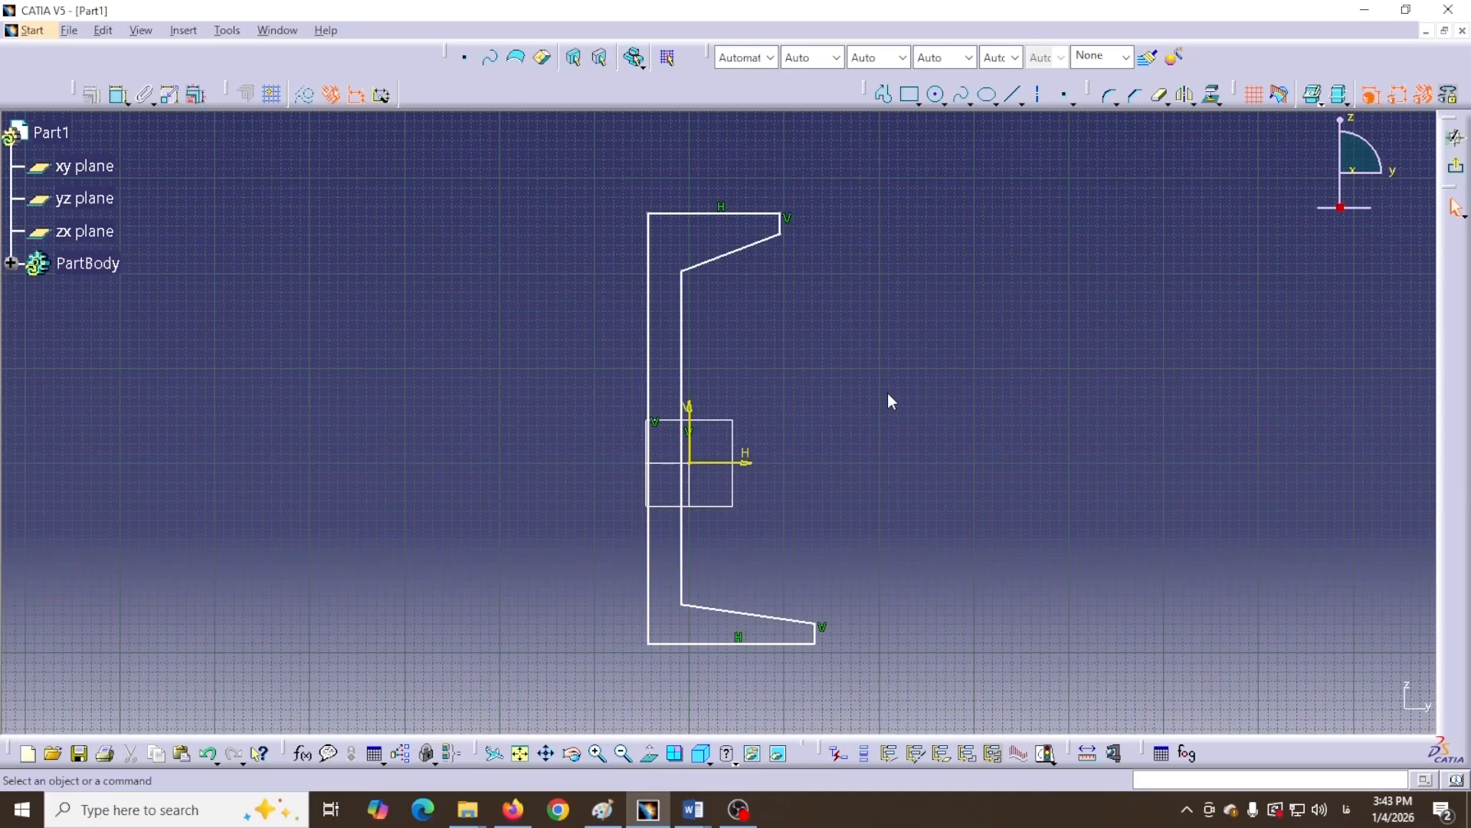
pyautogui.click(1010, 108)
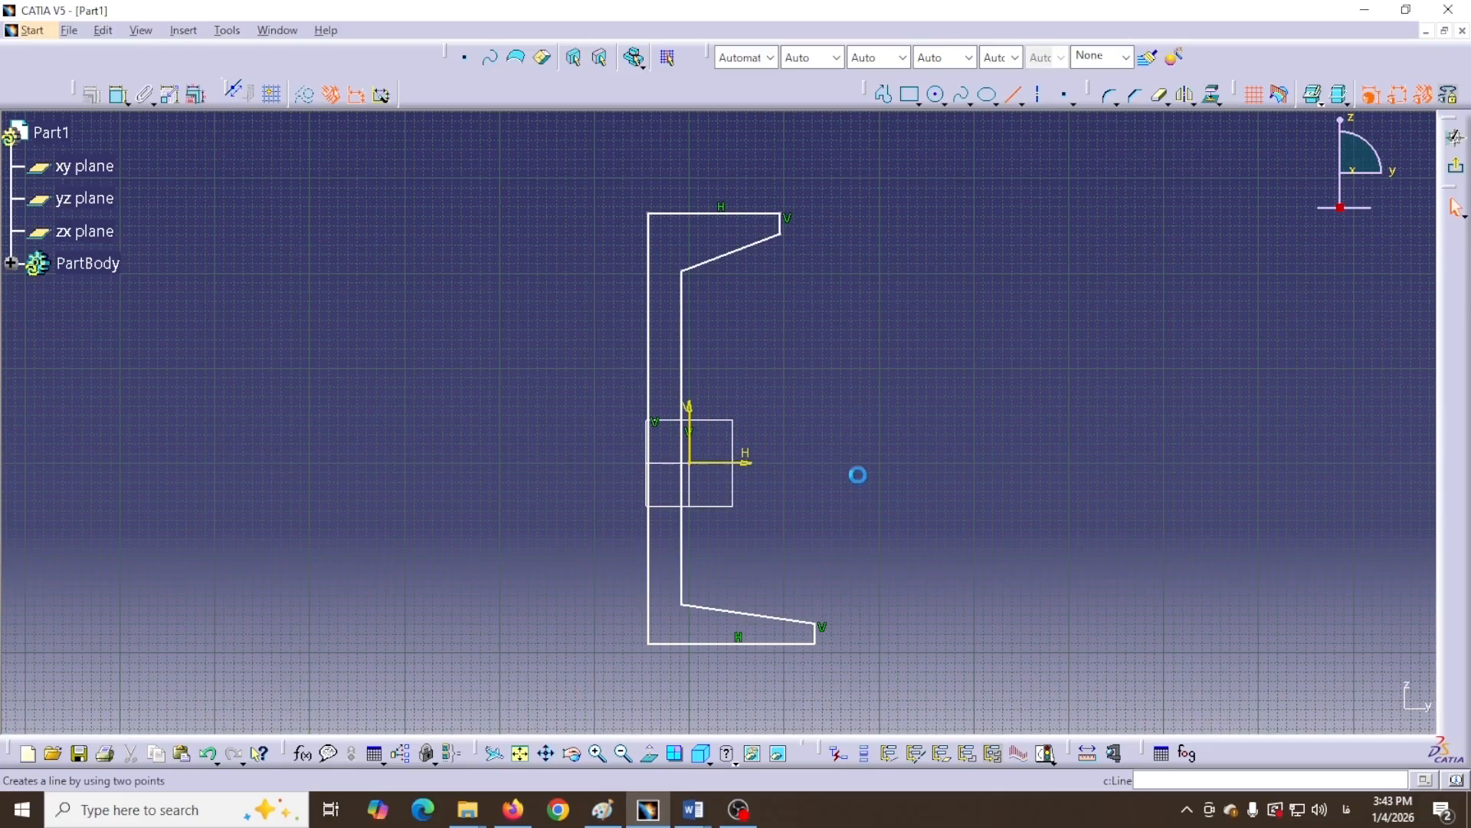
pyautogui.click(815, 624)
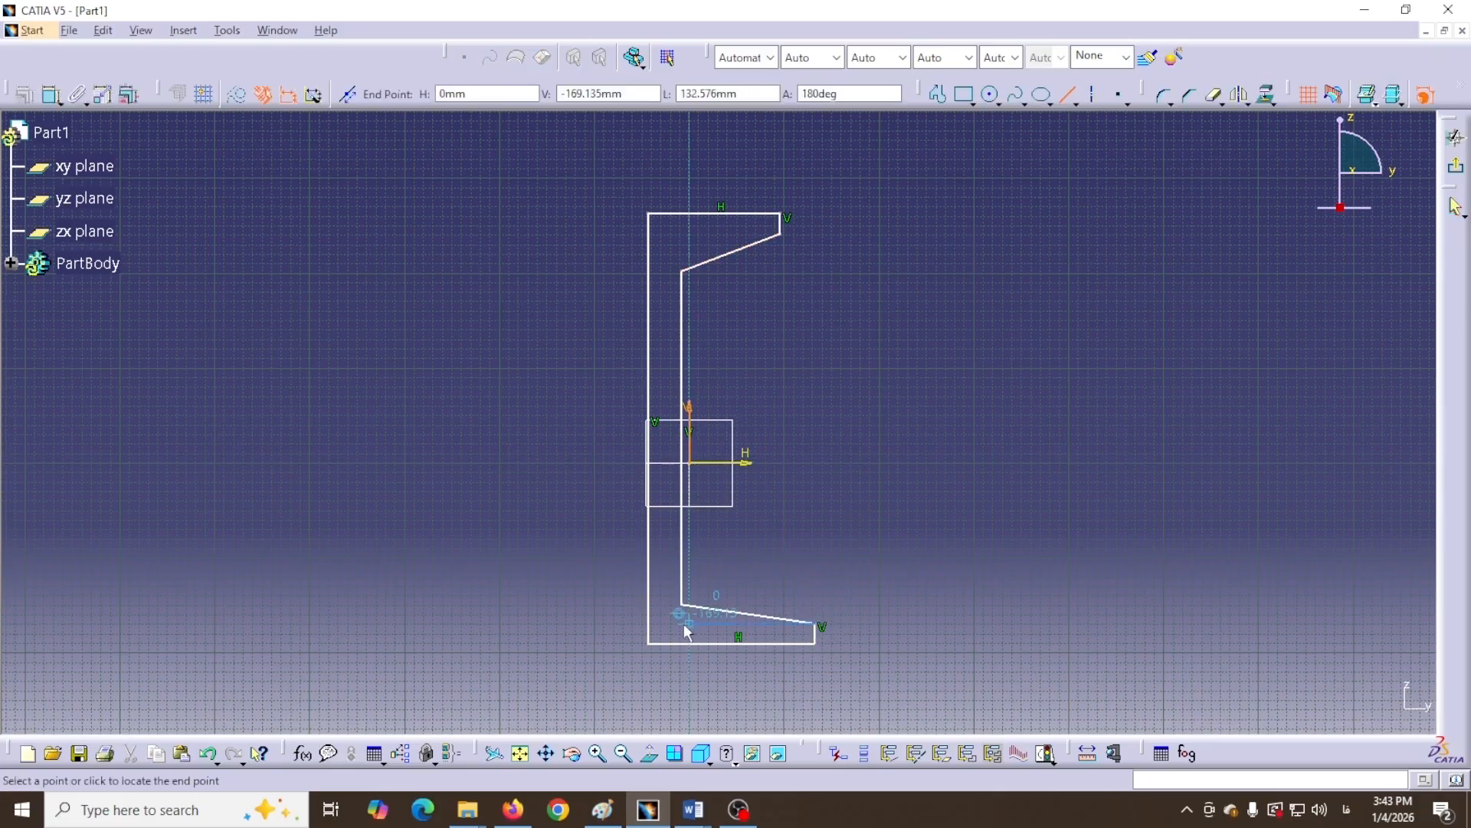
pyautogui.click(667, 620)
pyautogui.click(910, 562)
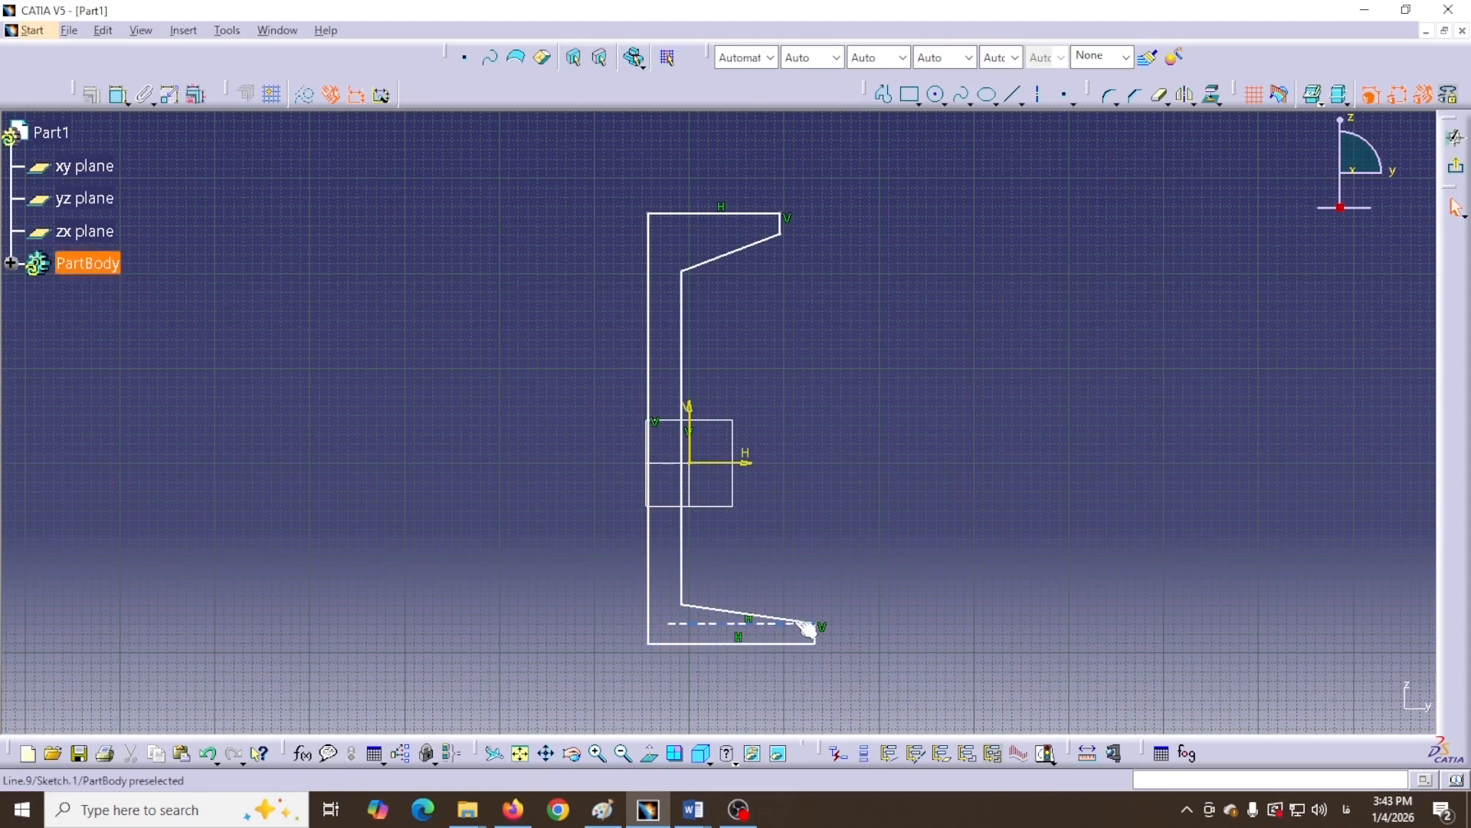
pyautogui.click(723, 624)
pyautogui.press('Delete')
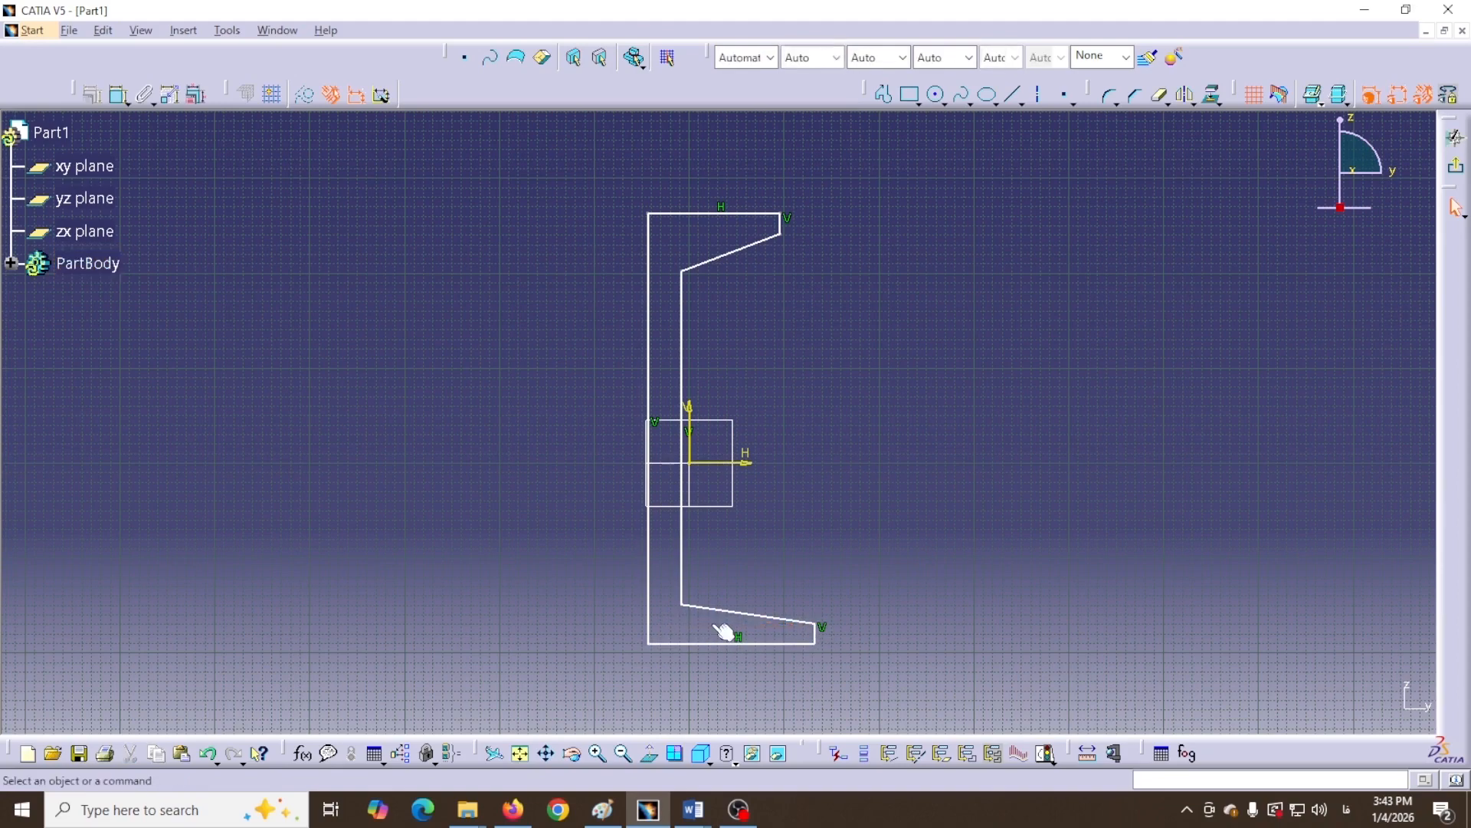
# Dimension the outer vertical edge of the web and set its length to 400 mm
pyautogui.click(119, 100)
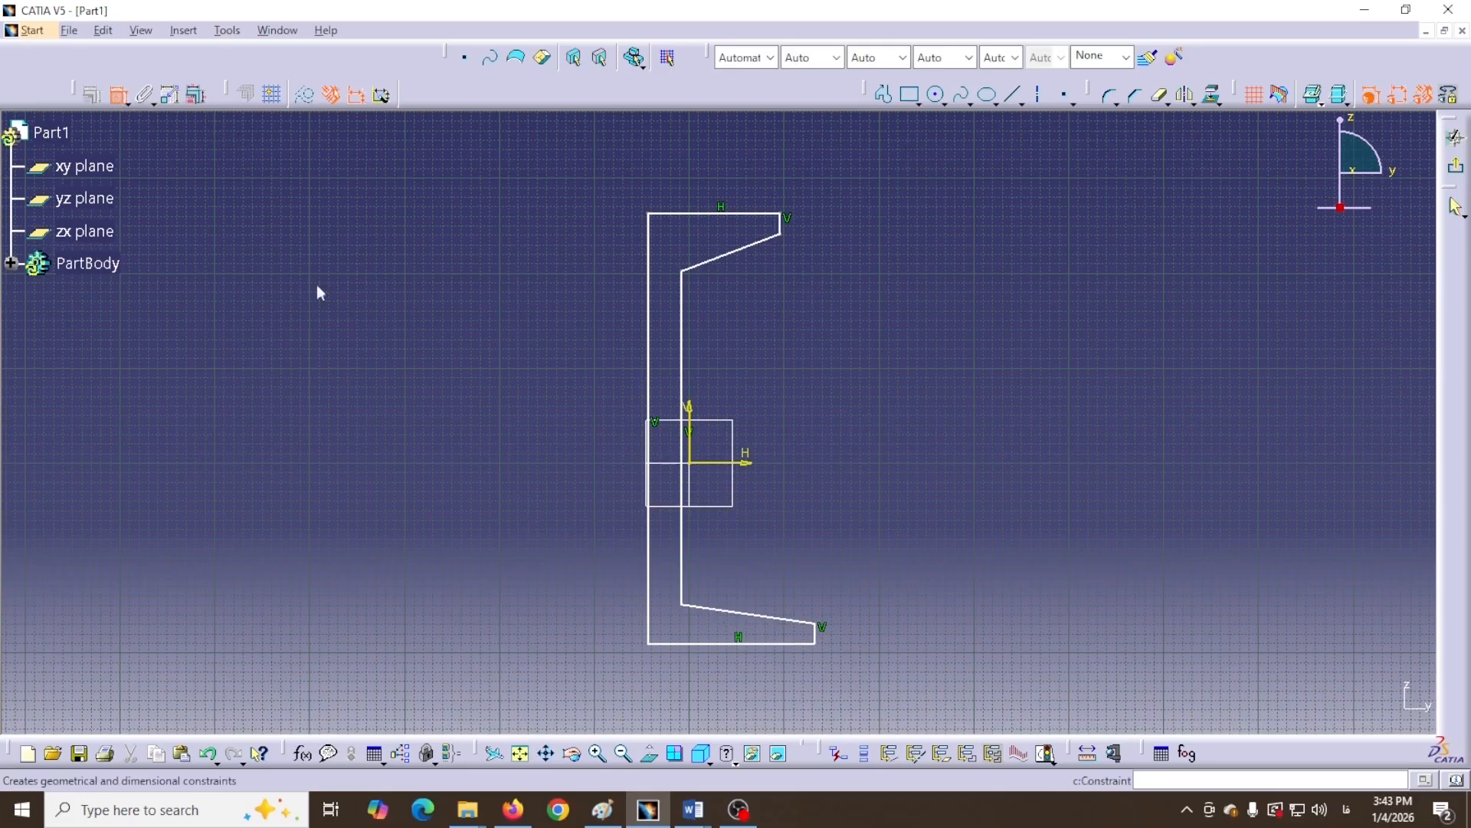
pyautogui.click(648, 393)
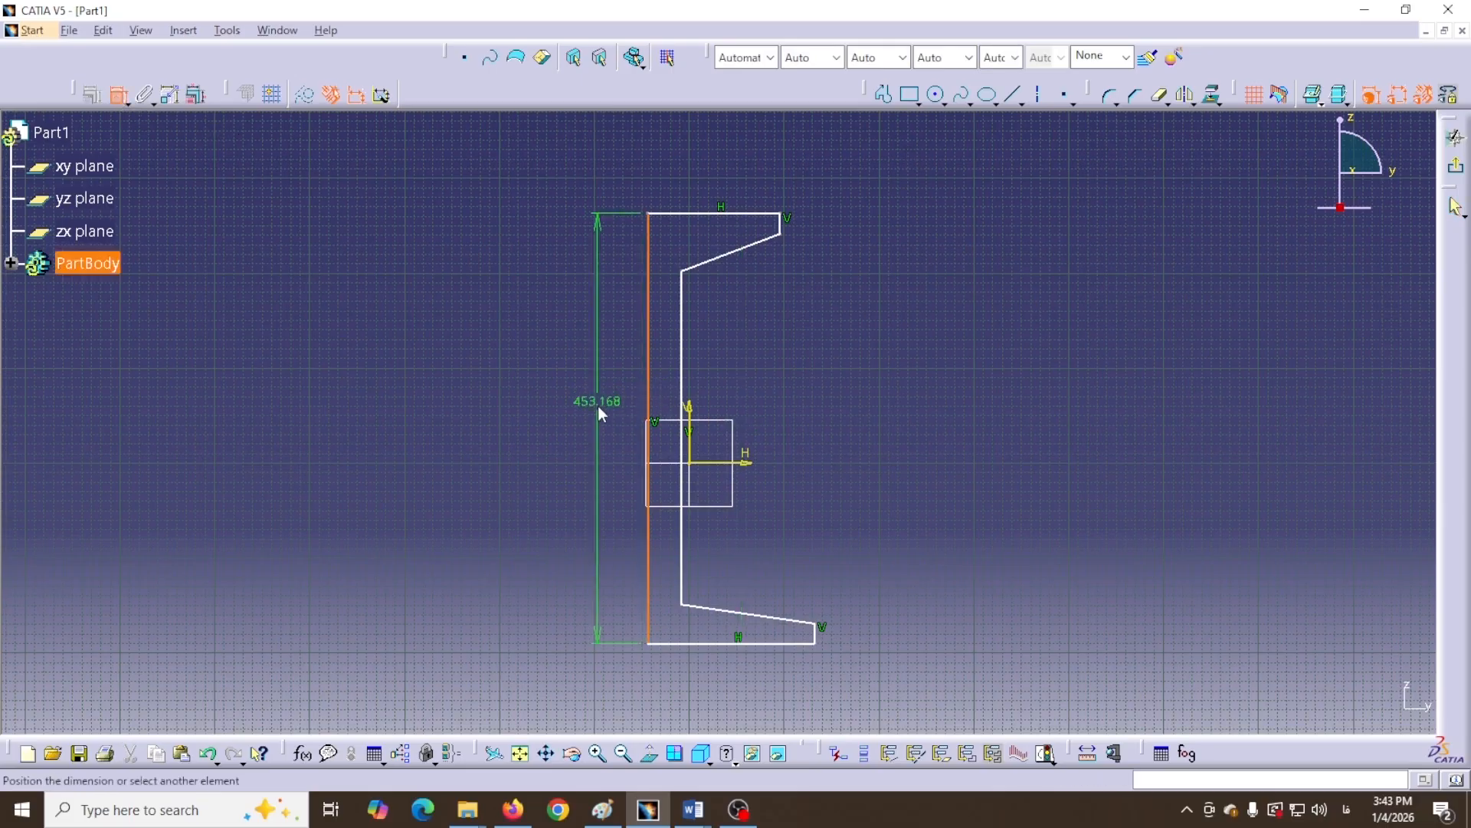
pyautogui.click(598, 407)
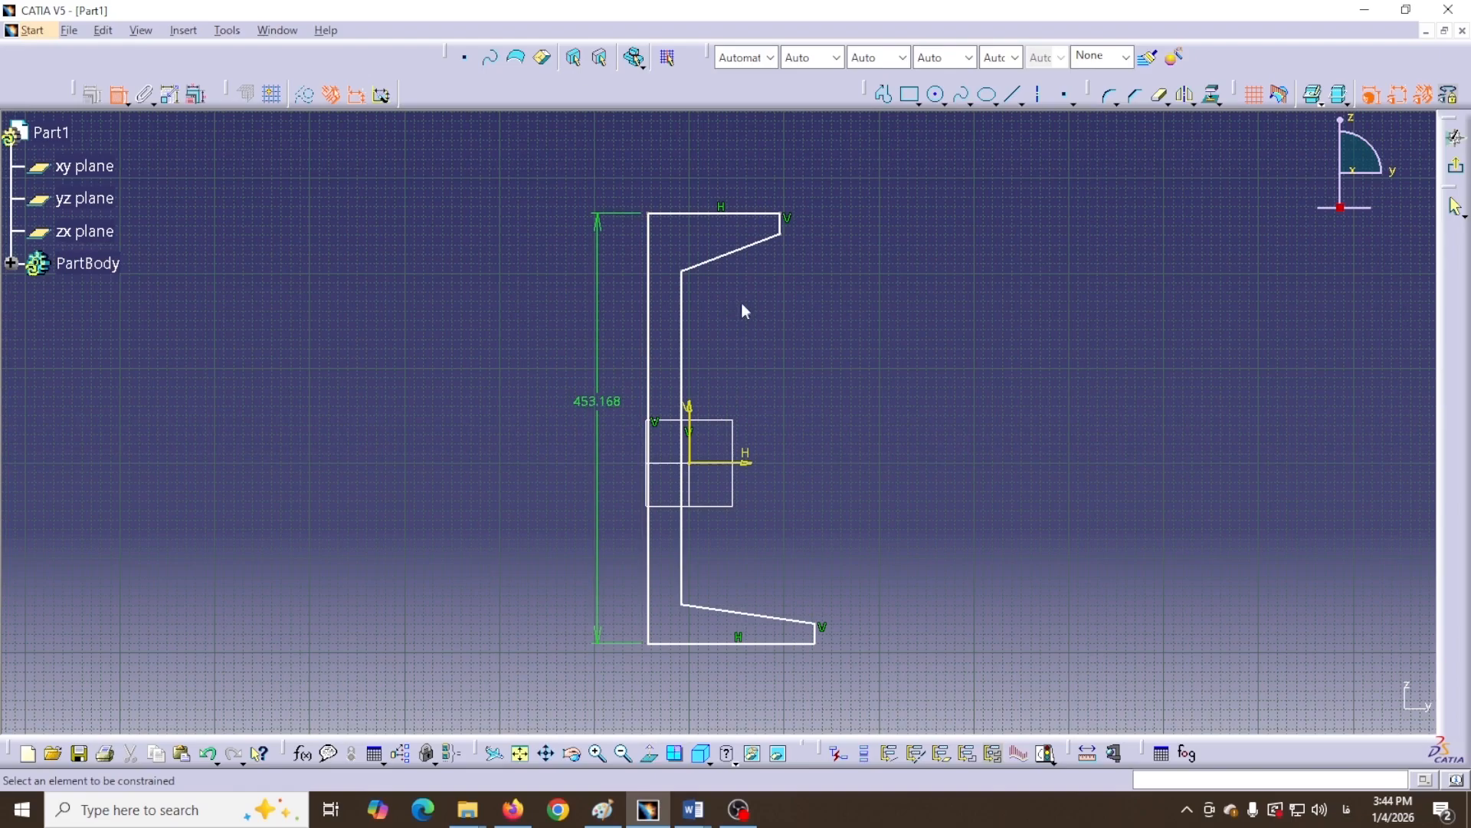
pyautogui.doubleClick(609, 406)
pyautogui.write('400')
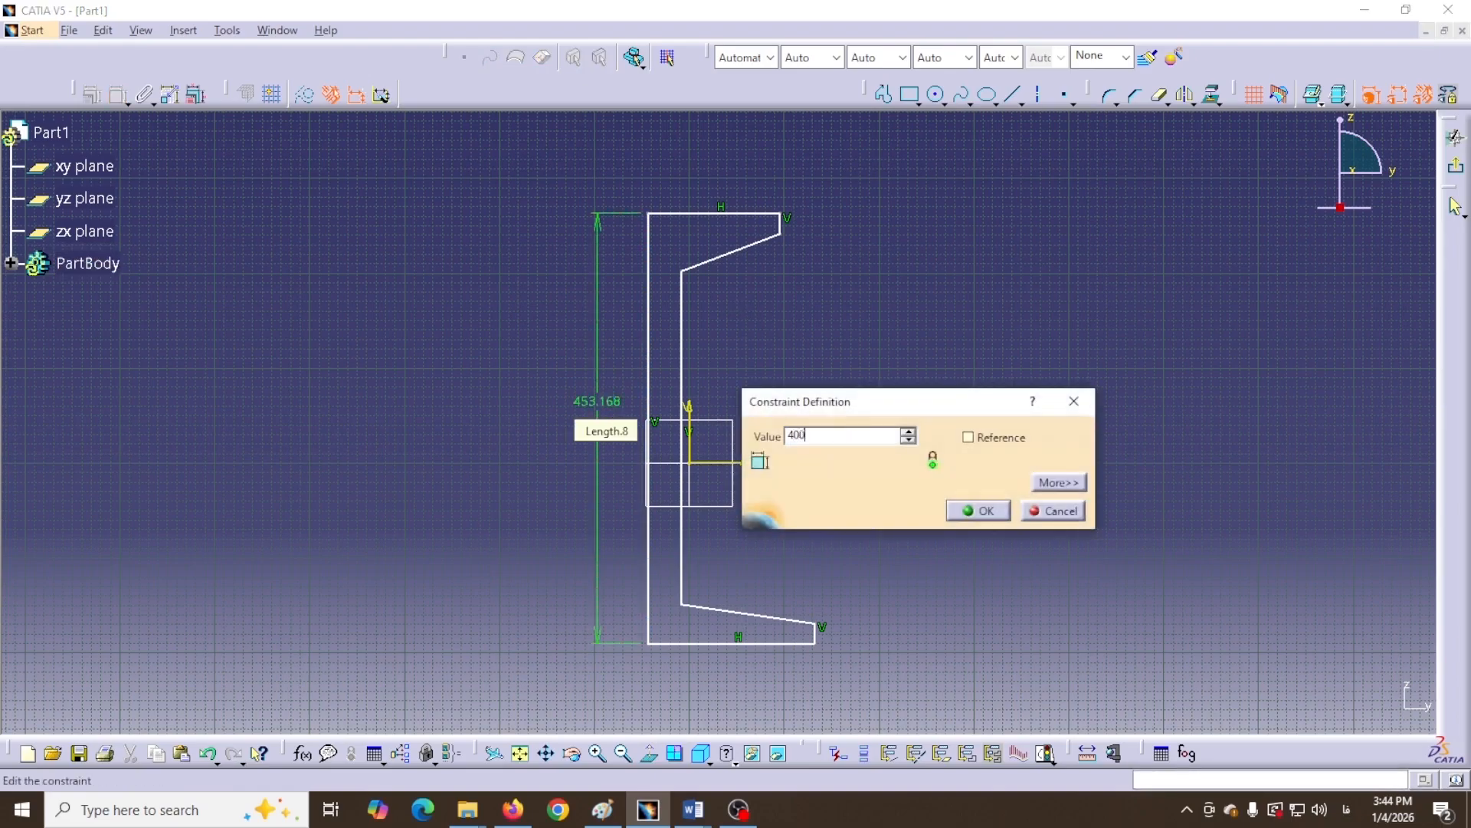
pyautogui.press('Return')
# Shift the upper flange's outer edge slightly and move the lower flange's sloped inner edge above the bottom edge
pyautogui.moveTo(751, 272)
pyautogui.mouseDown()
pyautogui.moveTo(747, 217)
pyautogui.moveTo(728, 217)
pyautogui.mouseUp()
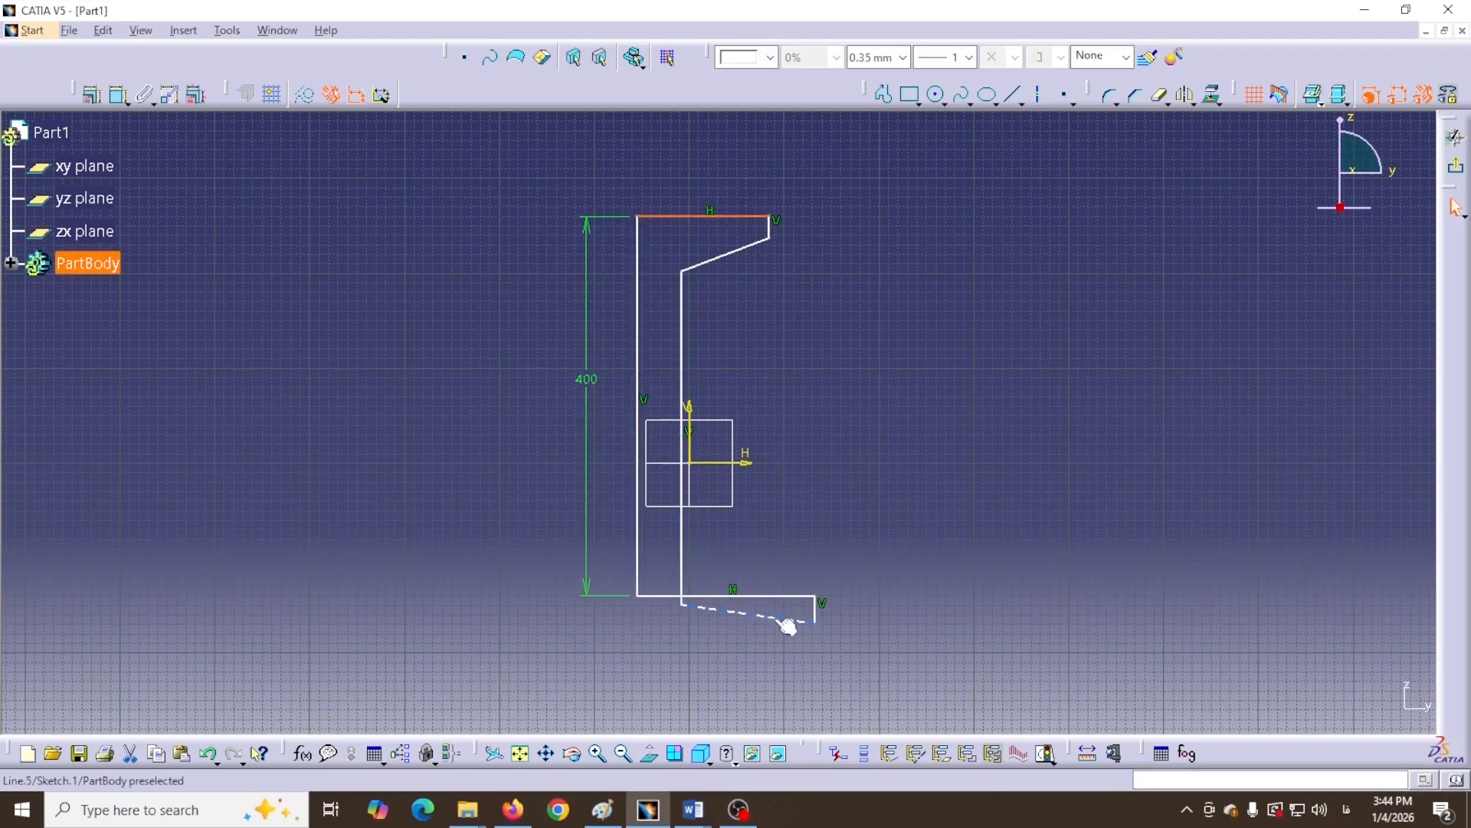
pyautogui.moveTo(788, 619); pyautogui.dragTo(779, 574)
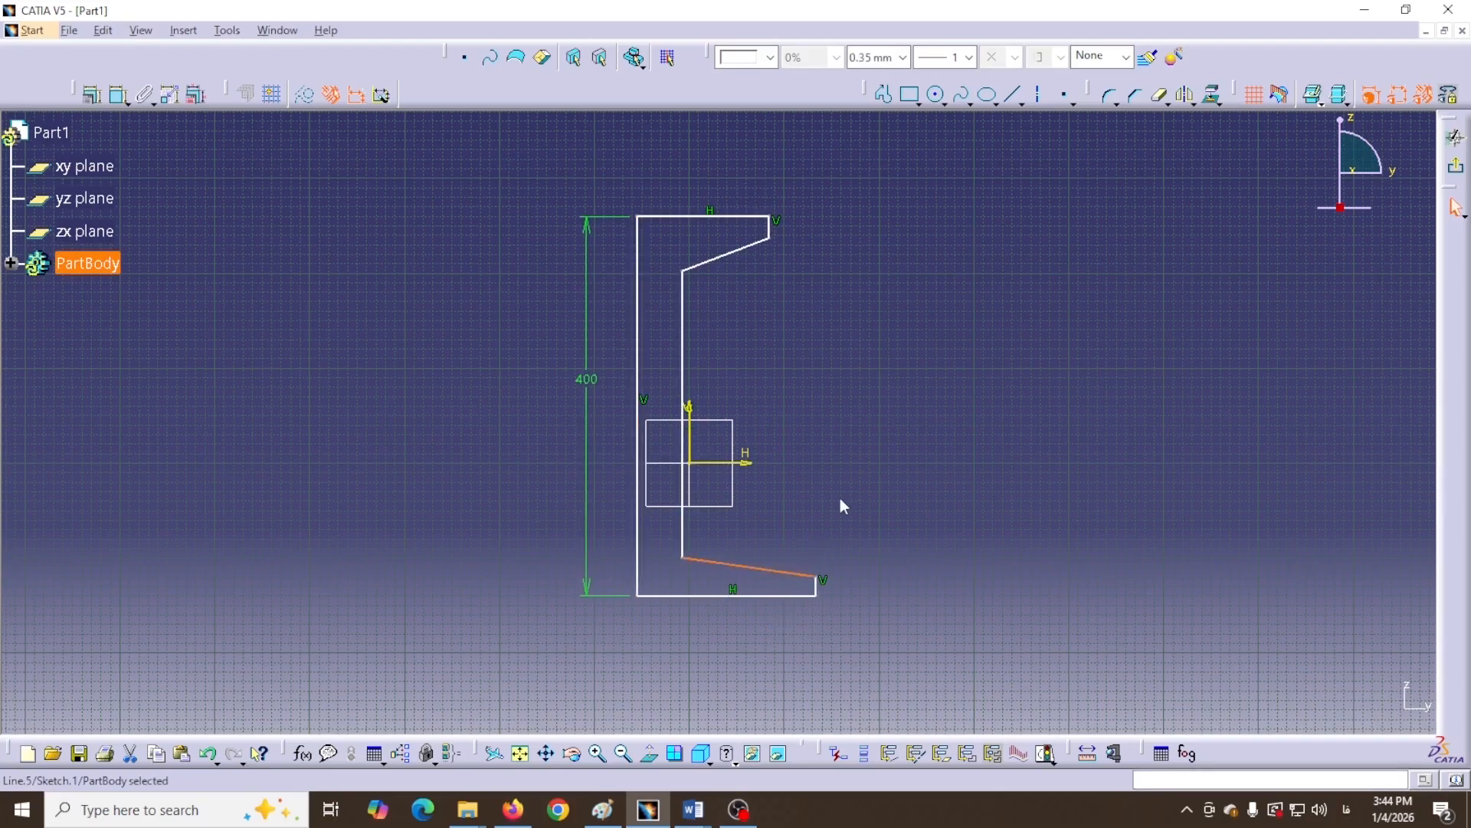
pyautogui.moveTo(832, 483); pyautogui.dragTo(781, 532, button='middle')
pyautogui.click(789, 527)
# Dimension the upper flange's outer width and the thickness between the web's two vertical edges
pyautogui.moveTo(711, 461)
pyautogui.mouseDown(button='middle')
pyautogui.moveTo(684, 453)
pyautogui.moveTo(698, 418)
pyautogui.mouseUp(button='middle')
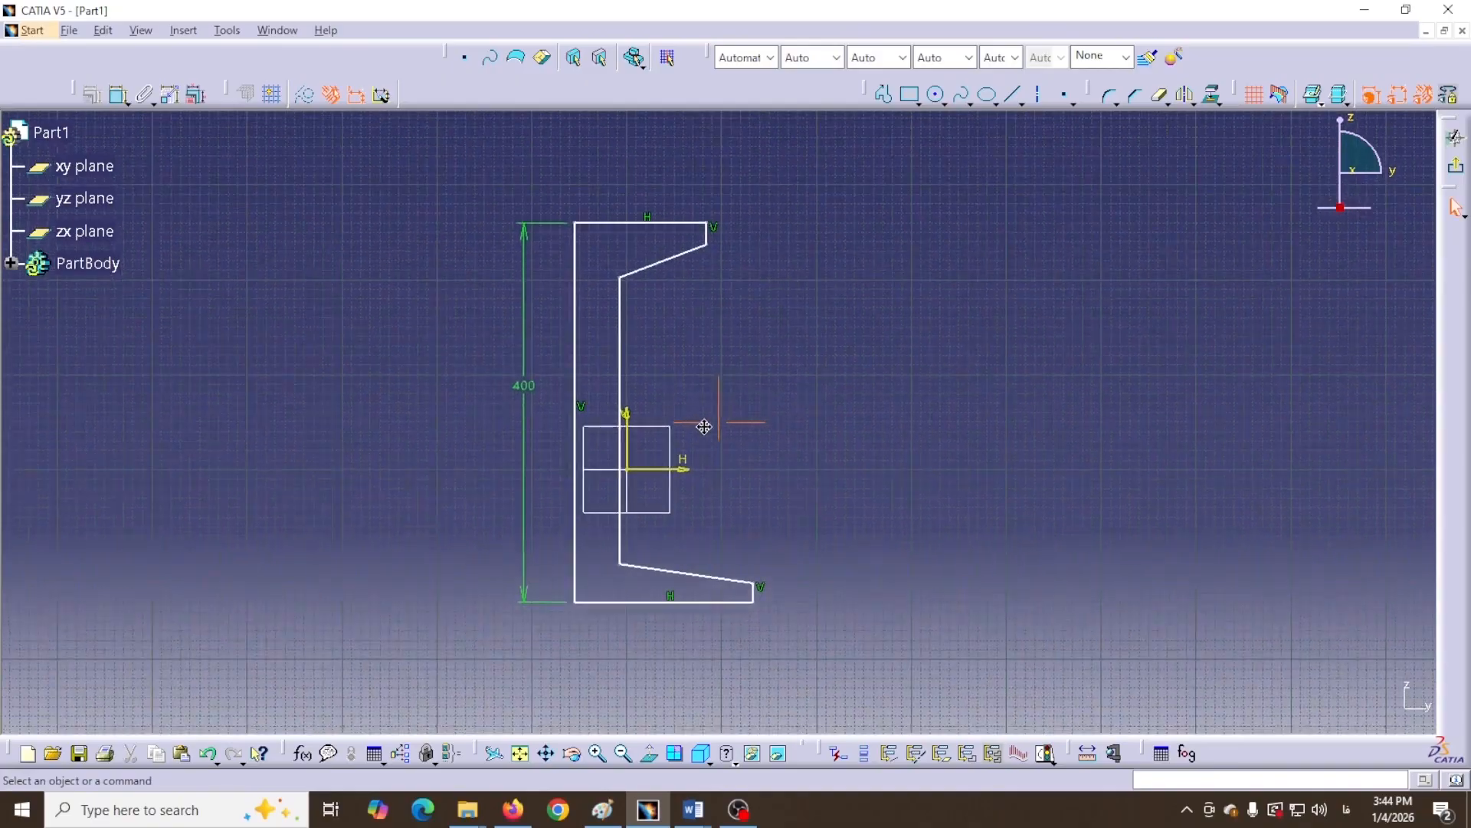
pyautogui.click(114, 95)
pyautogui.click(613, 224)
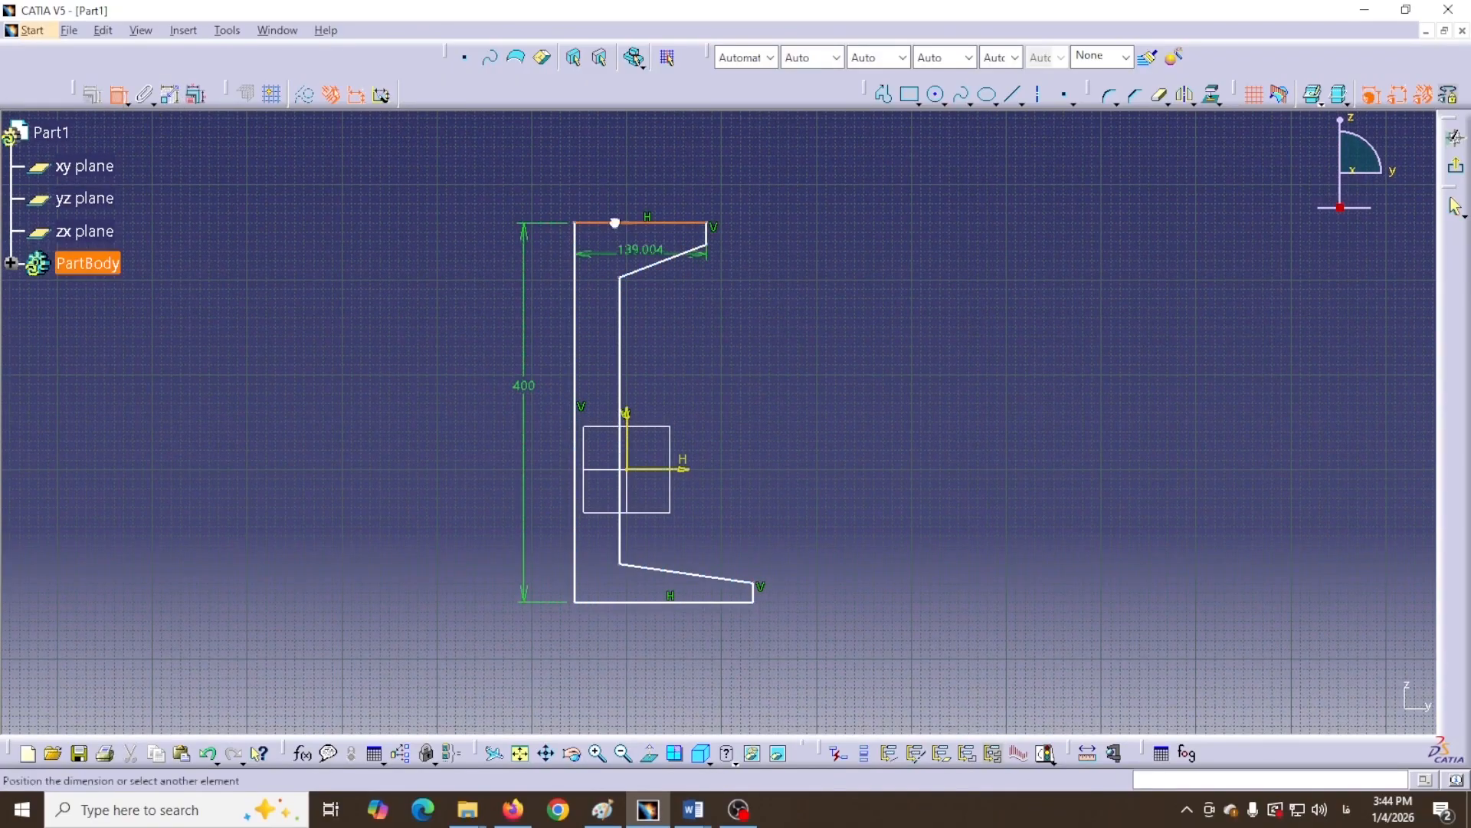
pyautogui.click(633, 174)
pyautogui.click(115, 95)
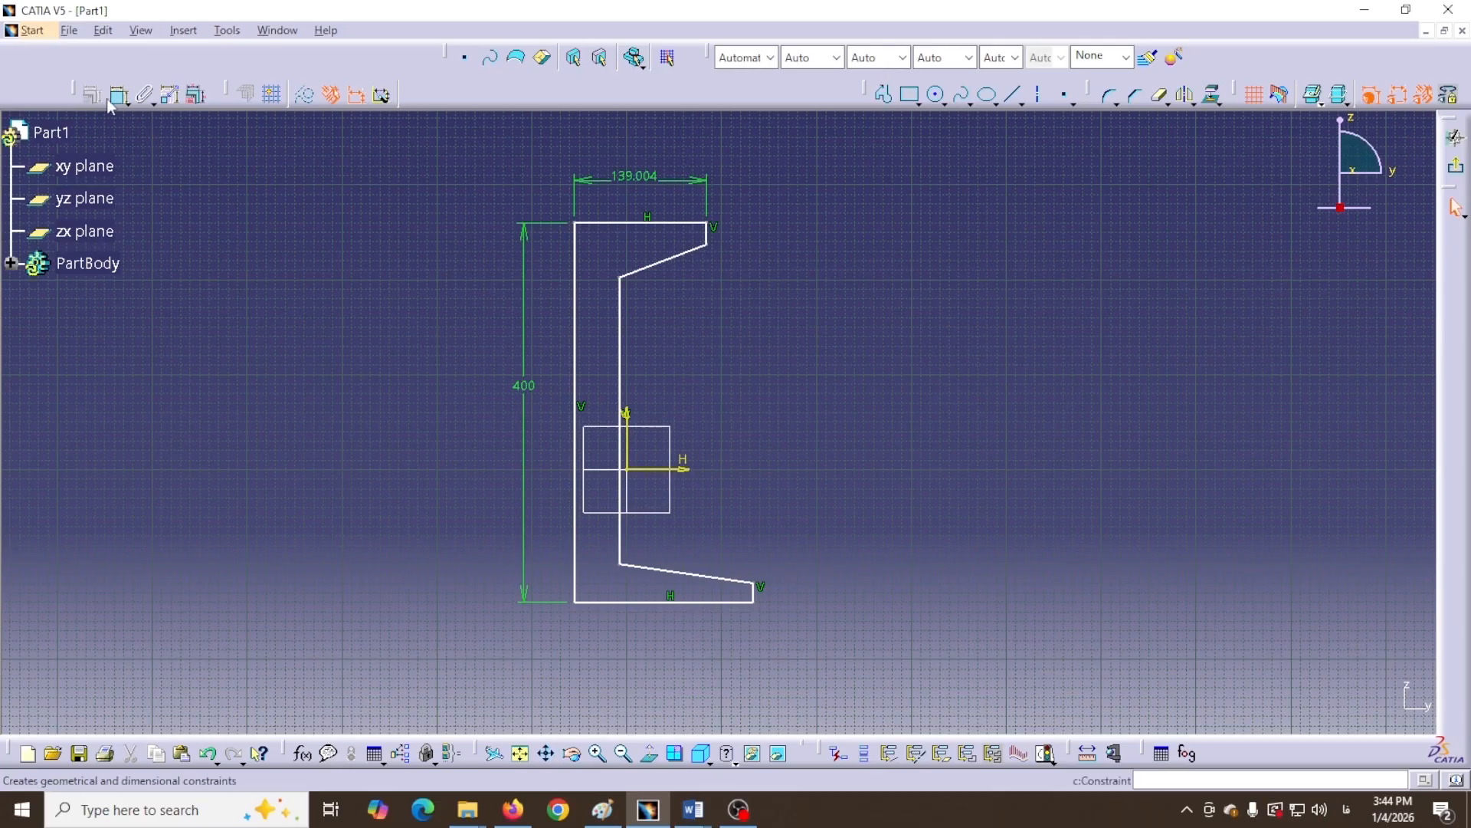
pyautogui.click(620, 550)
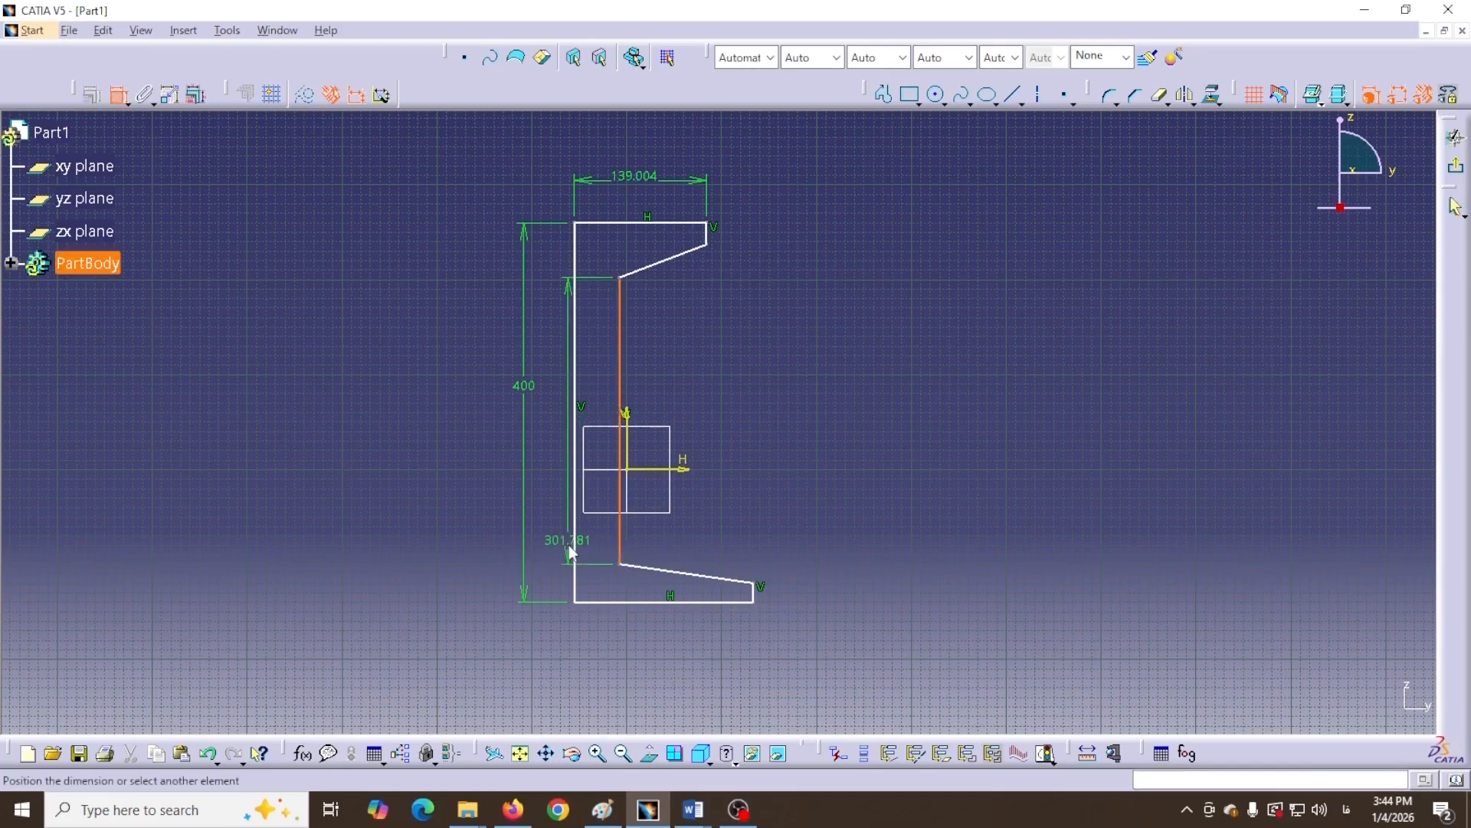
pyautogui.click(574, 546)
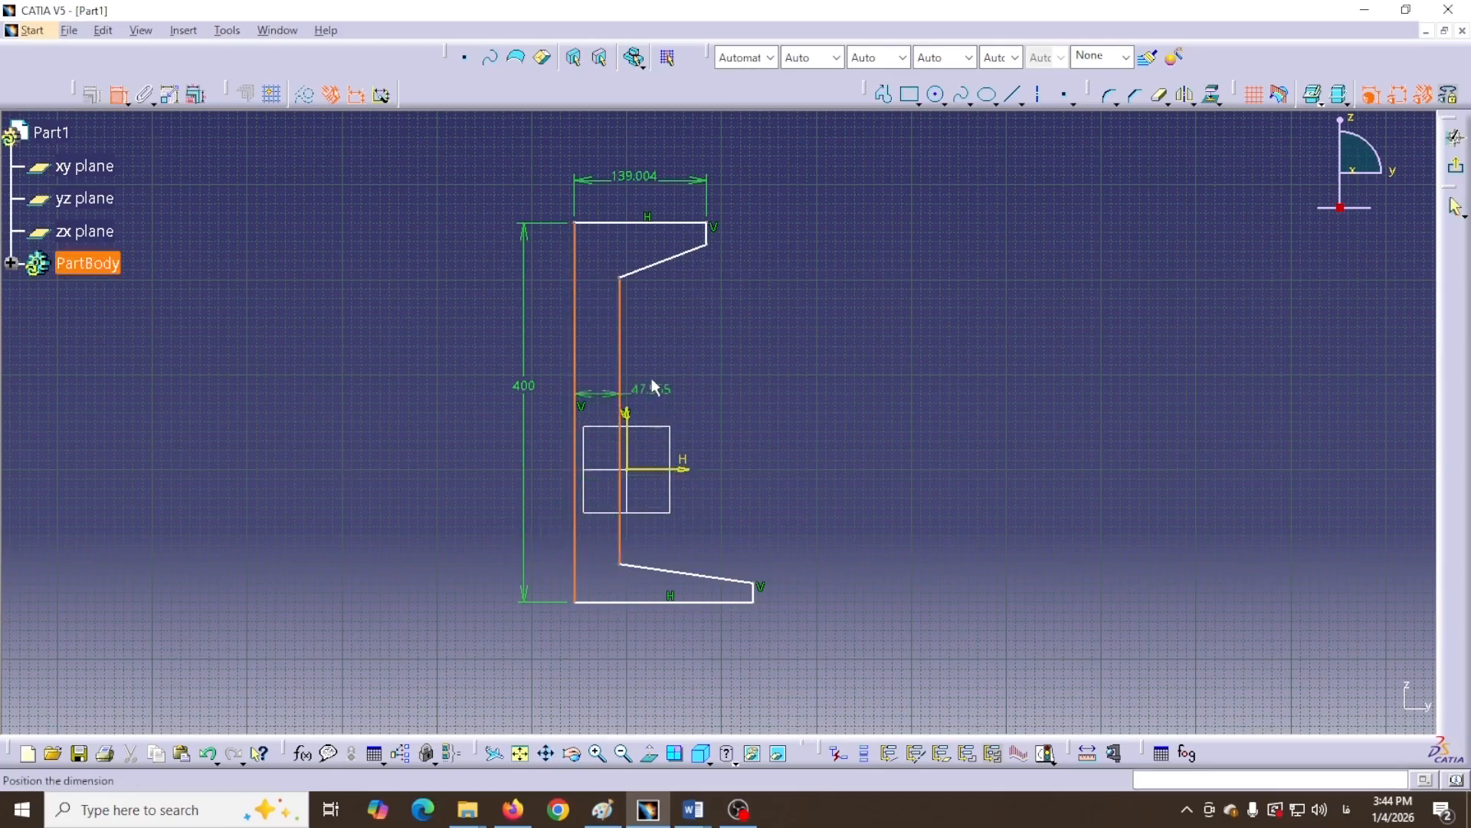
pyautogui.click(696, 365)
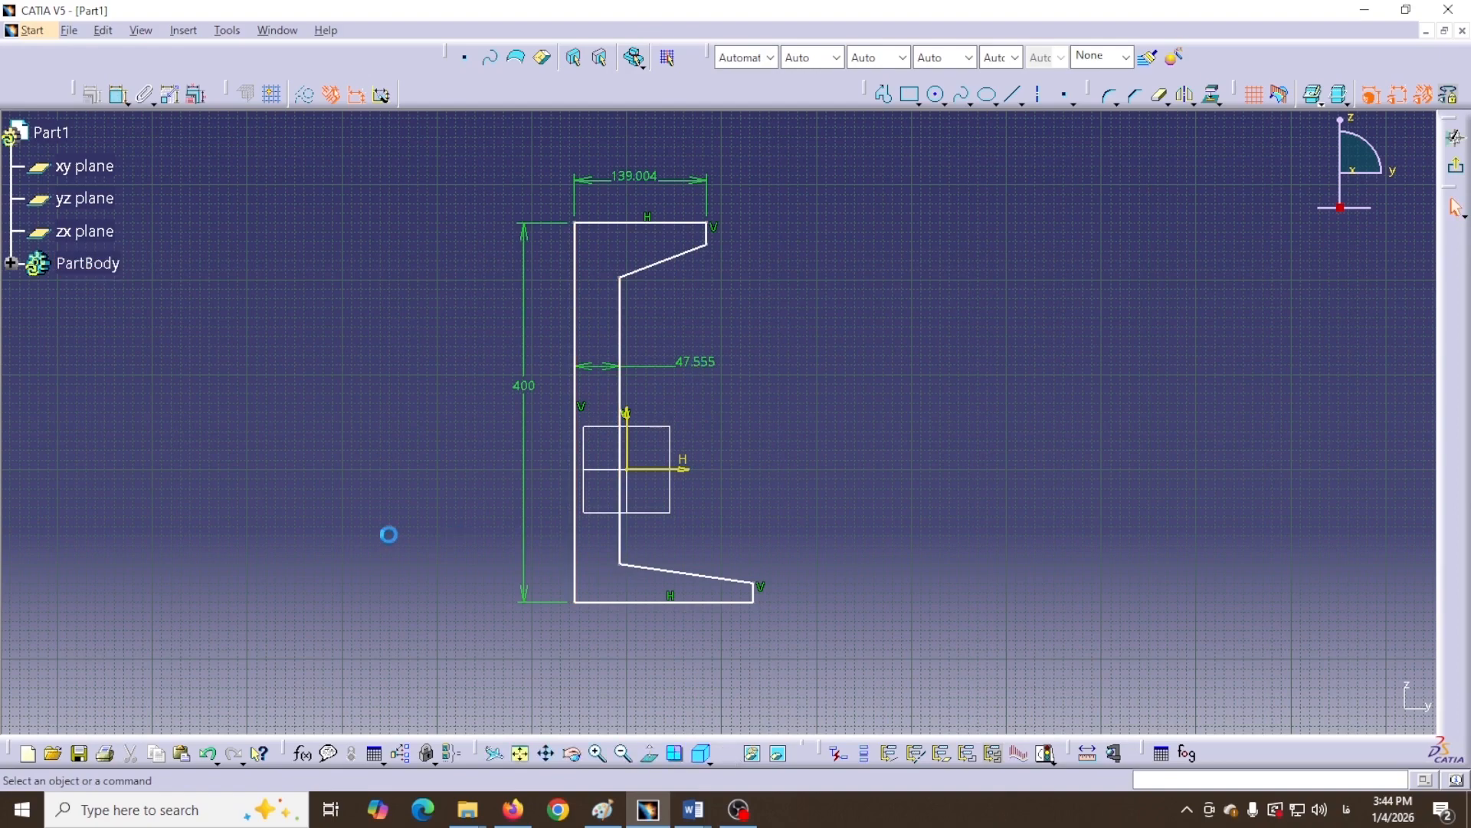
# Set the upper flange width to 150 mm and the web thickness to 25 mm
pyautogui.doubleClick(634, 175)
pyautogui.write('14')
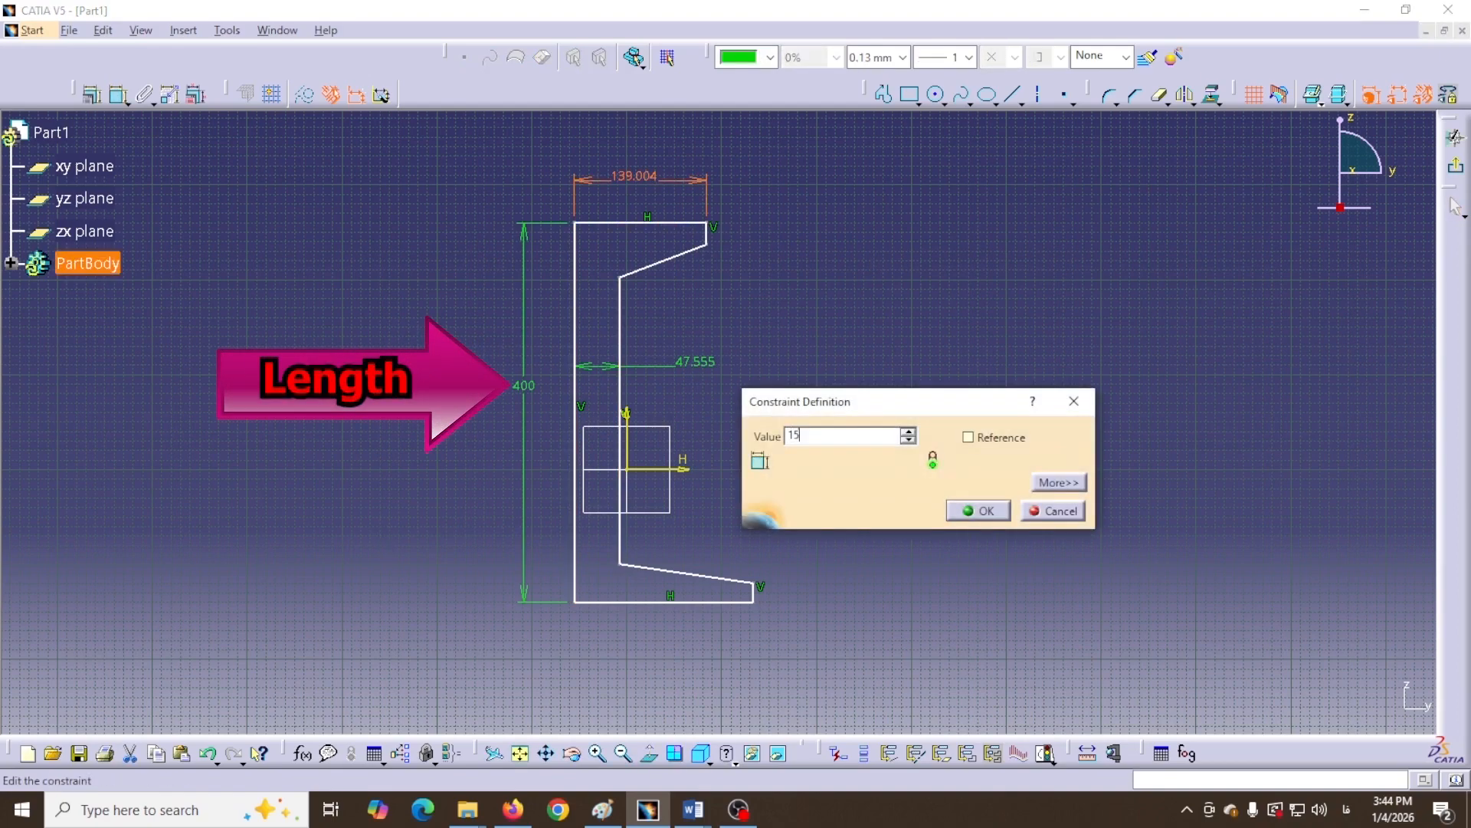
pyautogui.write('0')
pyautogui.press('Return')
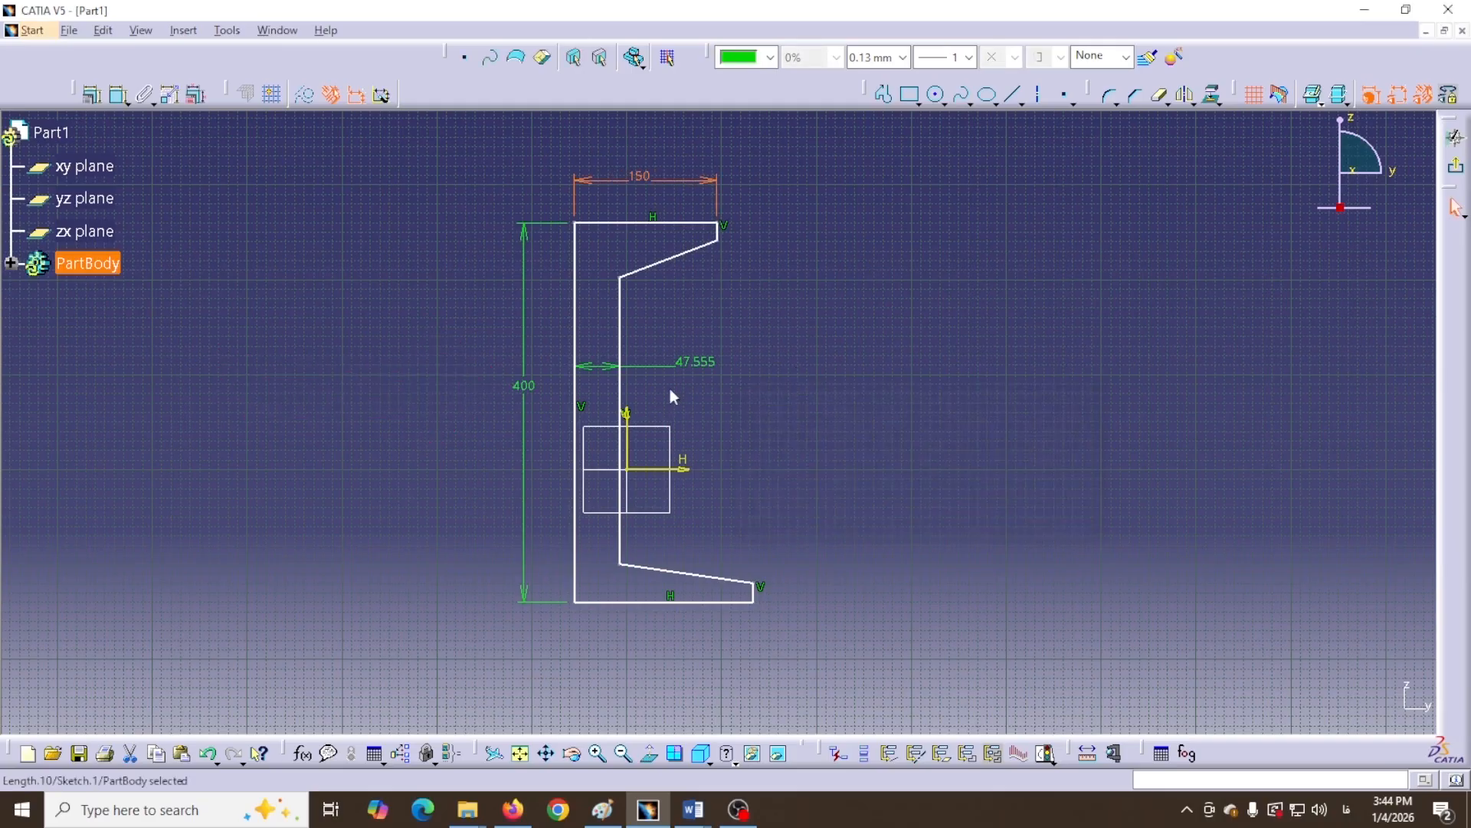
pyautogui.doubleClick(693, 373)
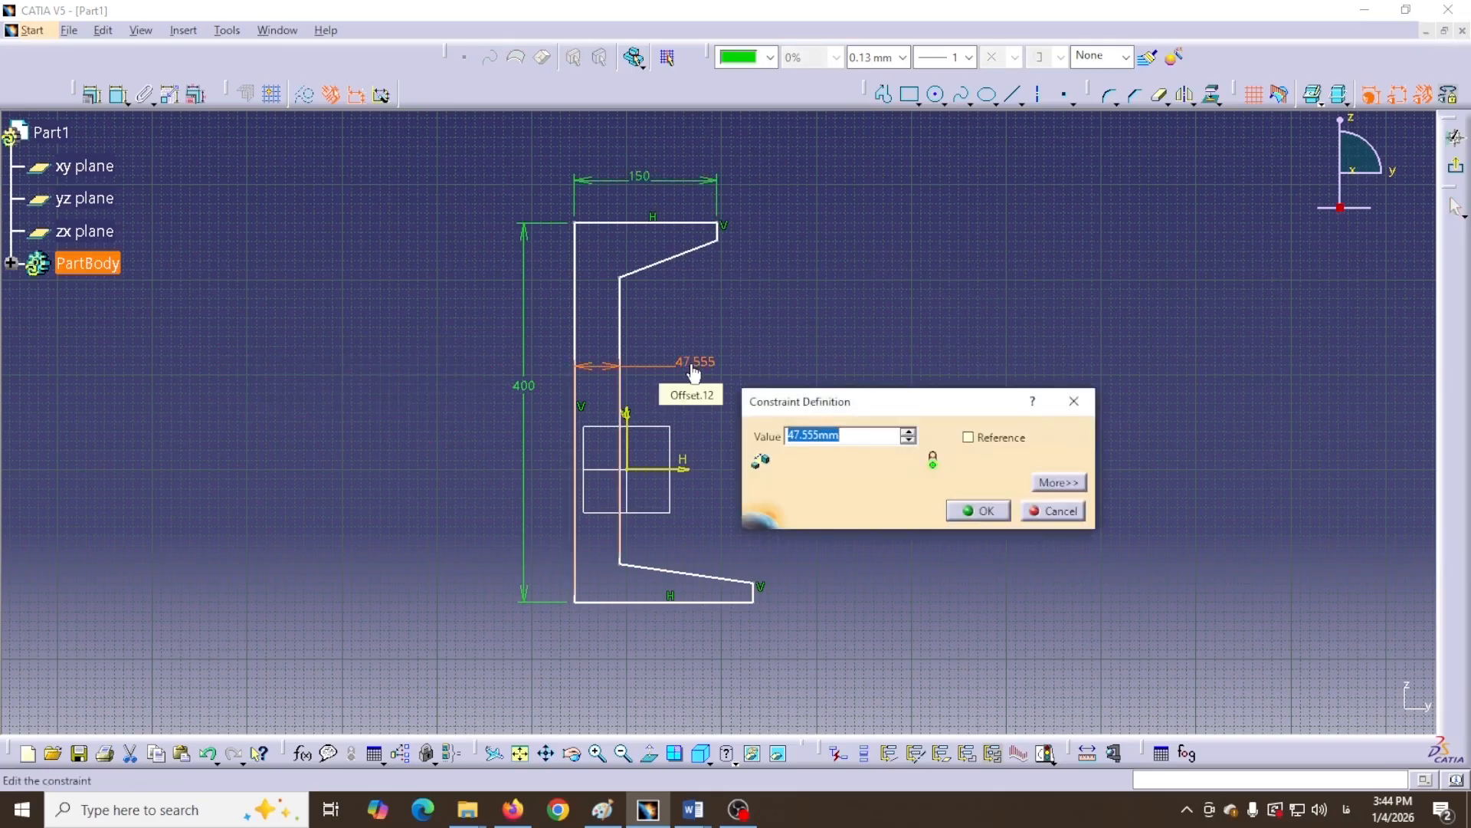
pyautogui.write('15')
pyautogui.press('Return')
pyautogui.click(749, 377)
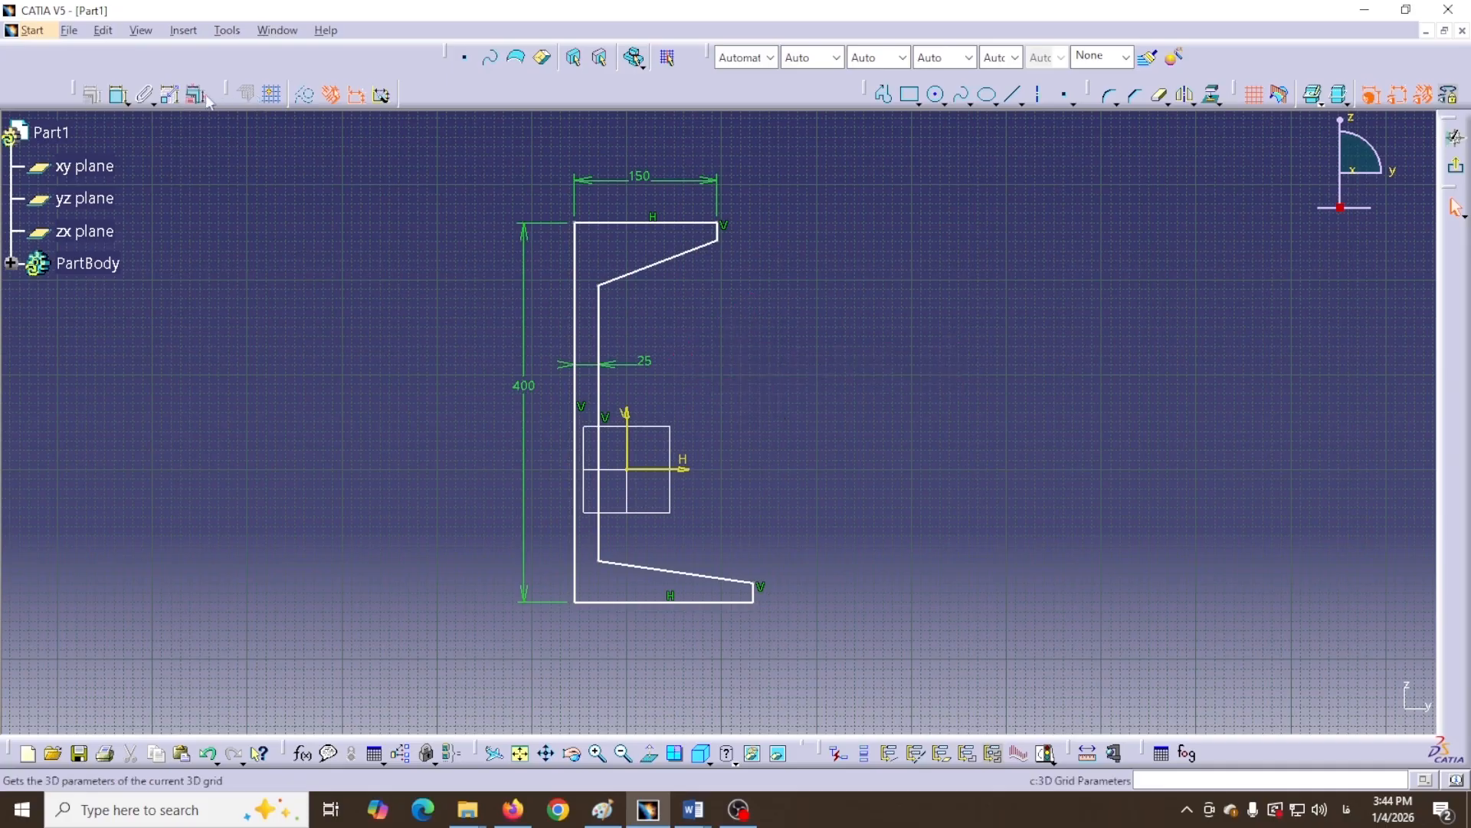
# Dimension the lower flange's outer width along its bottom edge
pyautogui.click(119, 95)
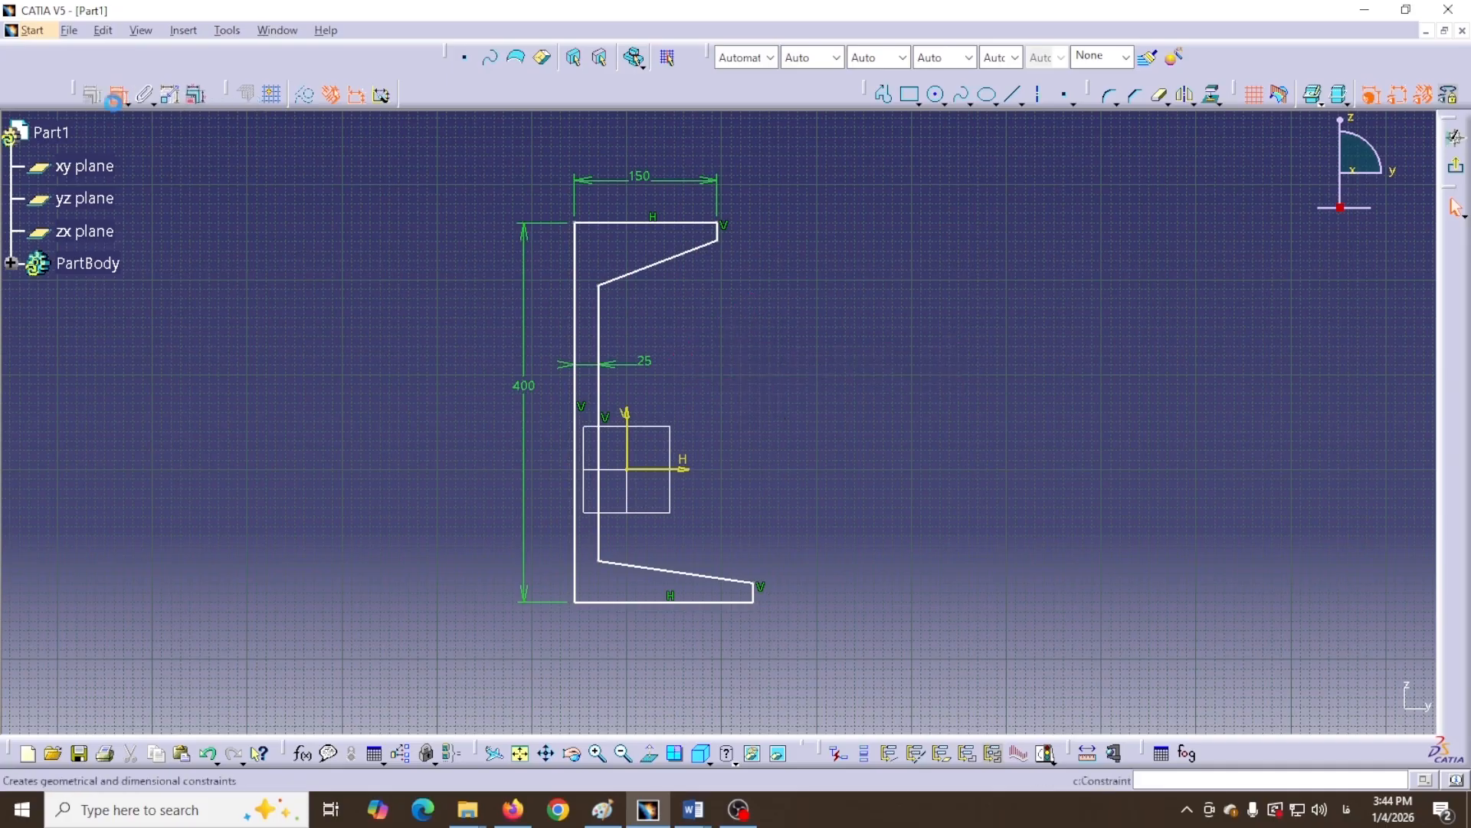
pyautogui.click(665, 602)
pyautogui.click(664, 642)
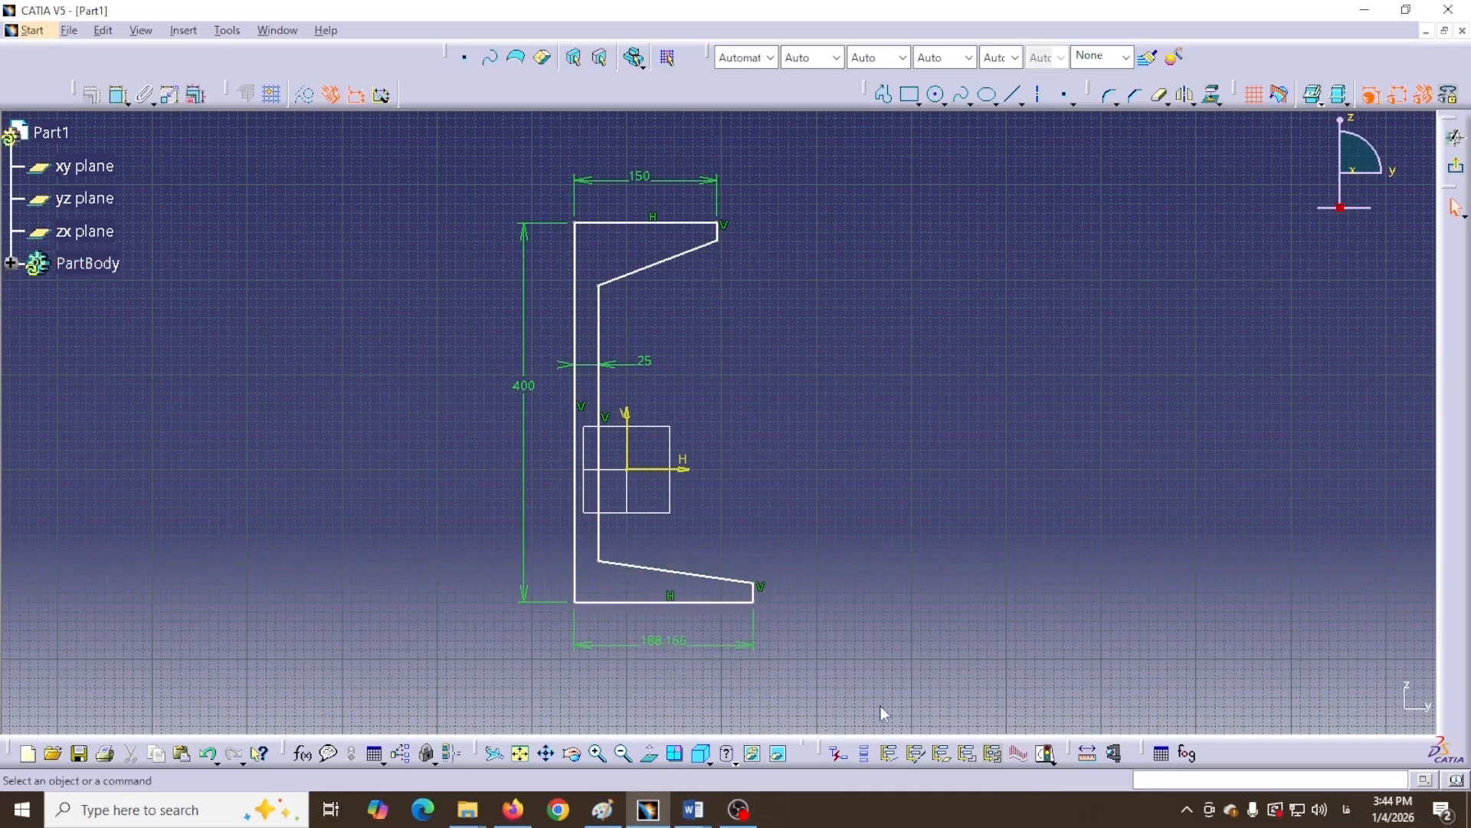
# Link the lower flange's width by formula to the upper flange's width dimension, PartBody\Sketch.1\Length.10\Length
pyautogui.doubleClick(667, 642)
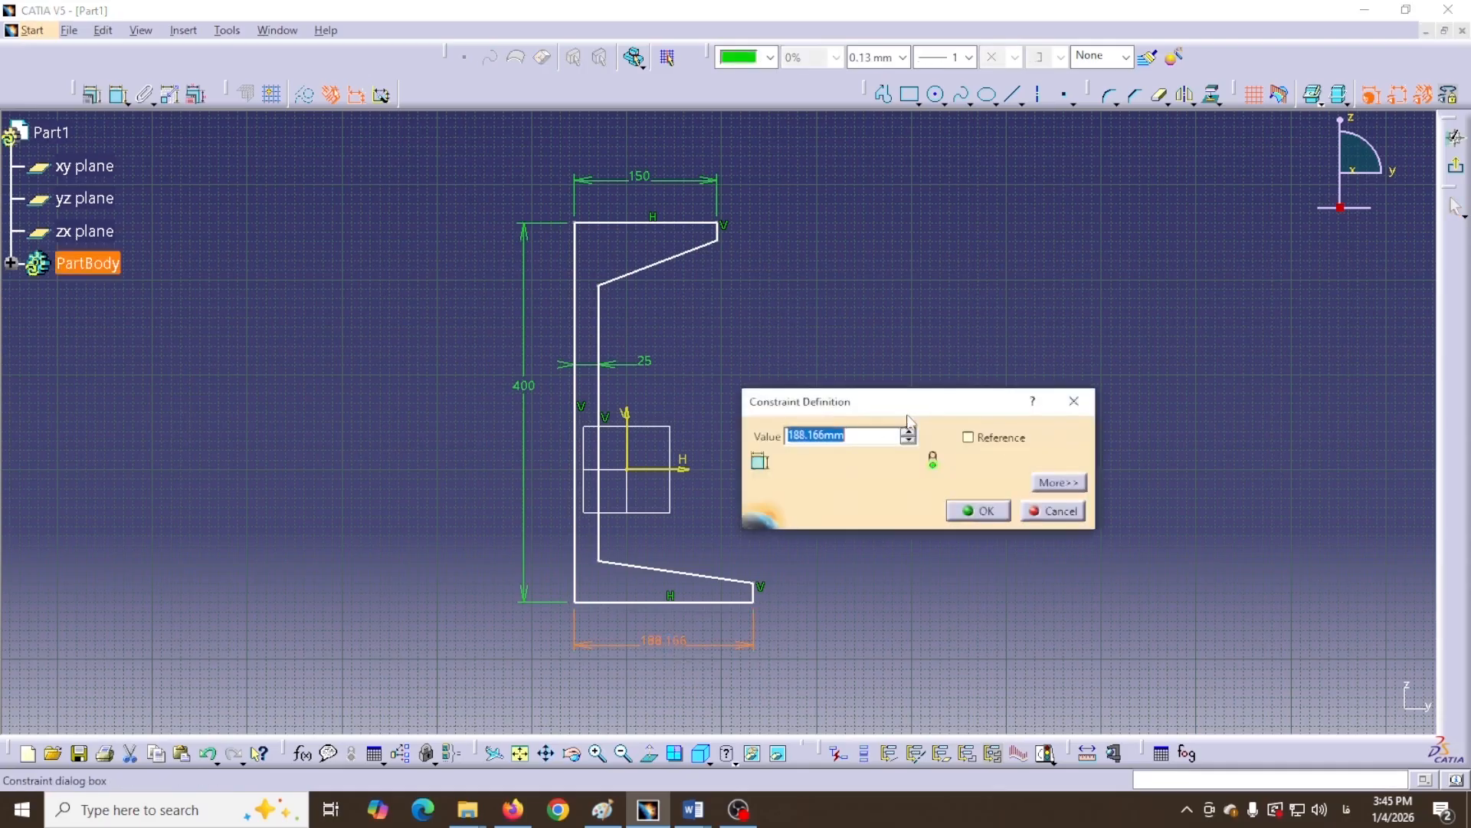
pyautogui.moveTo(906, 410); pyautogui.dragTo(967, 530)
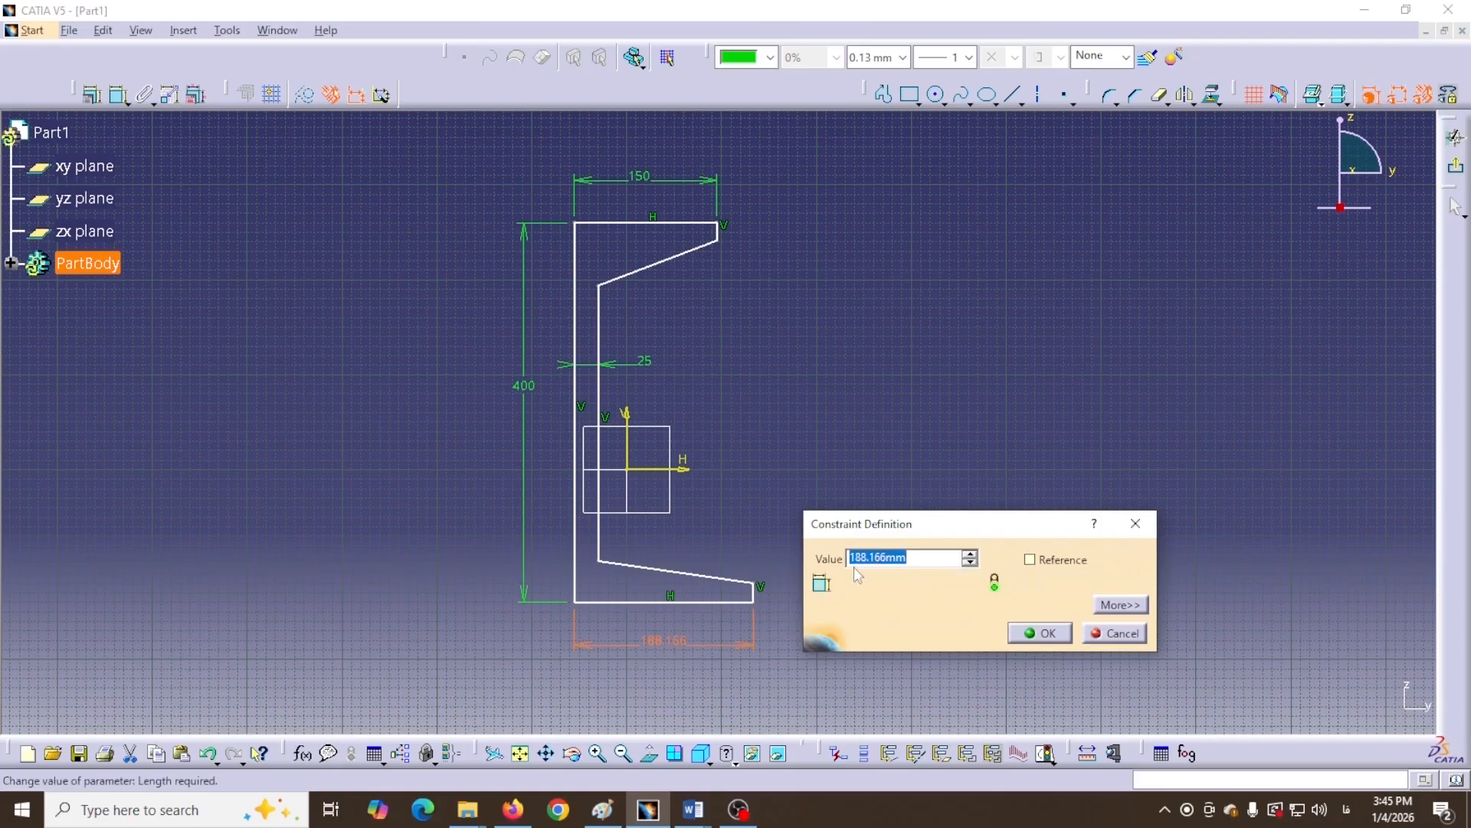
pyautogui.rightClick(933, 560)
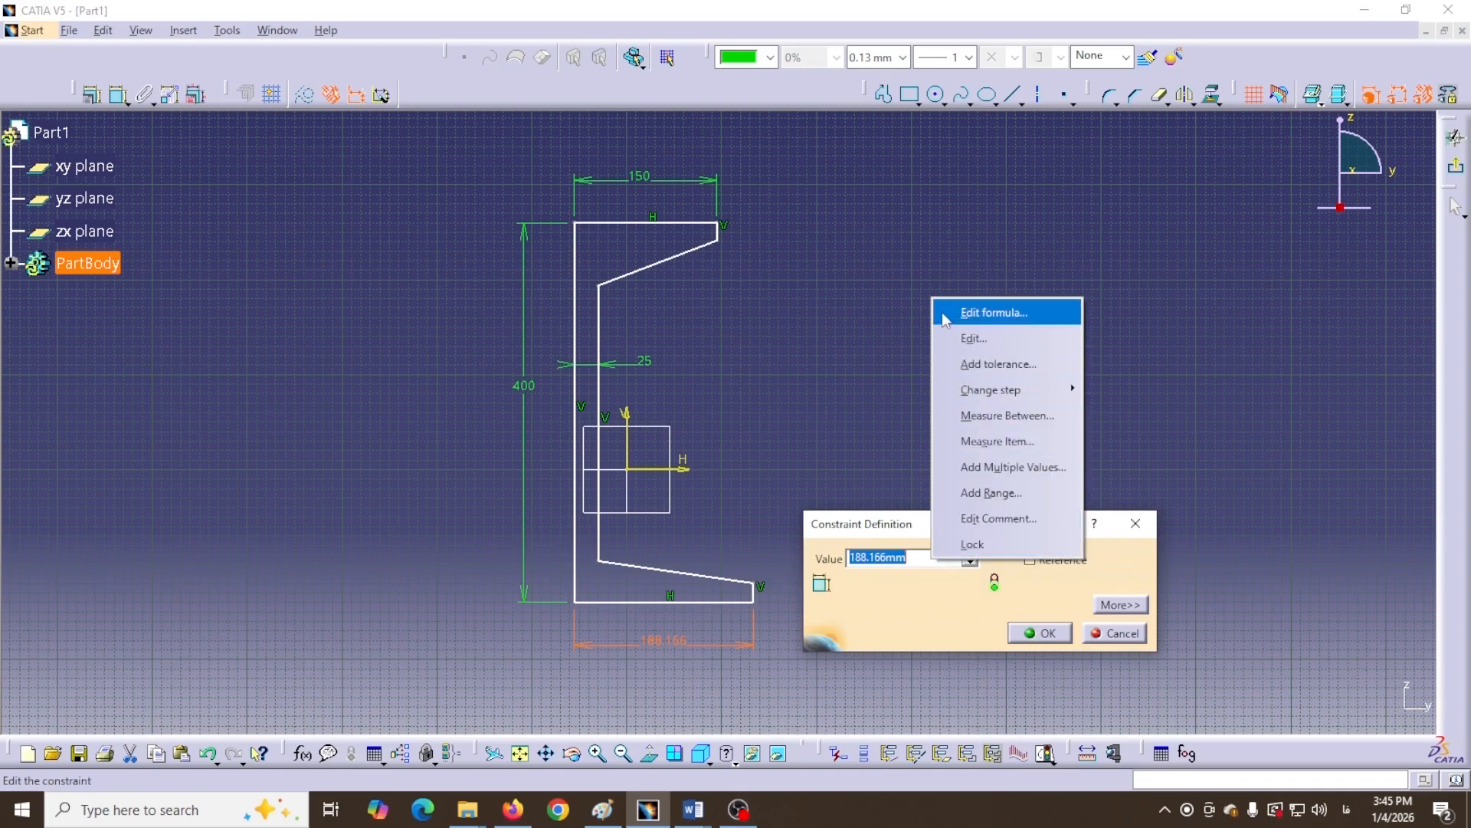
pyautogui.click(998, 318)
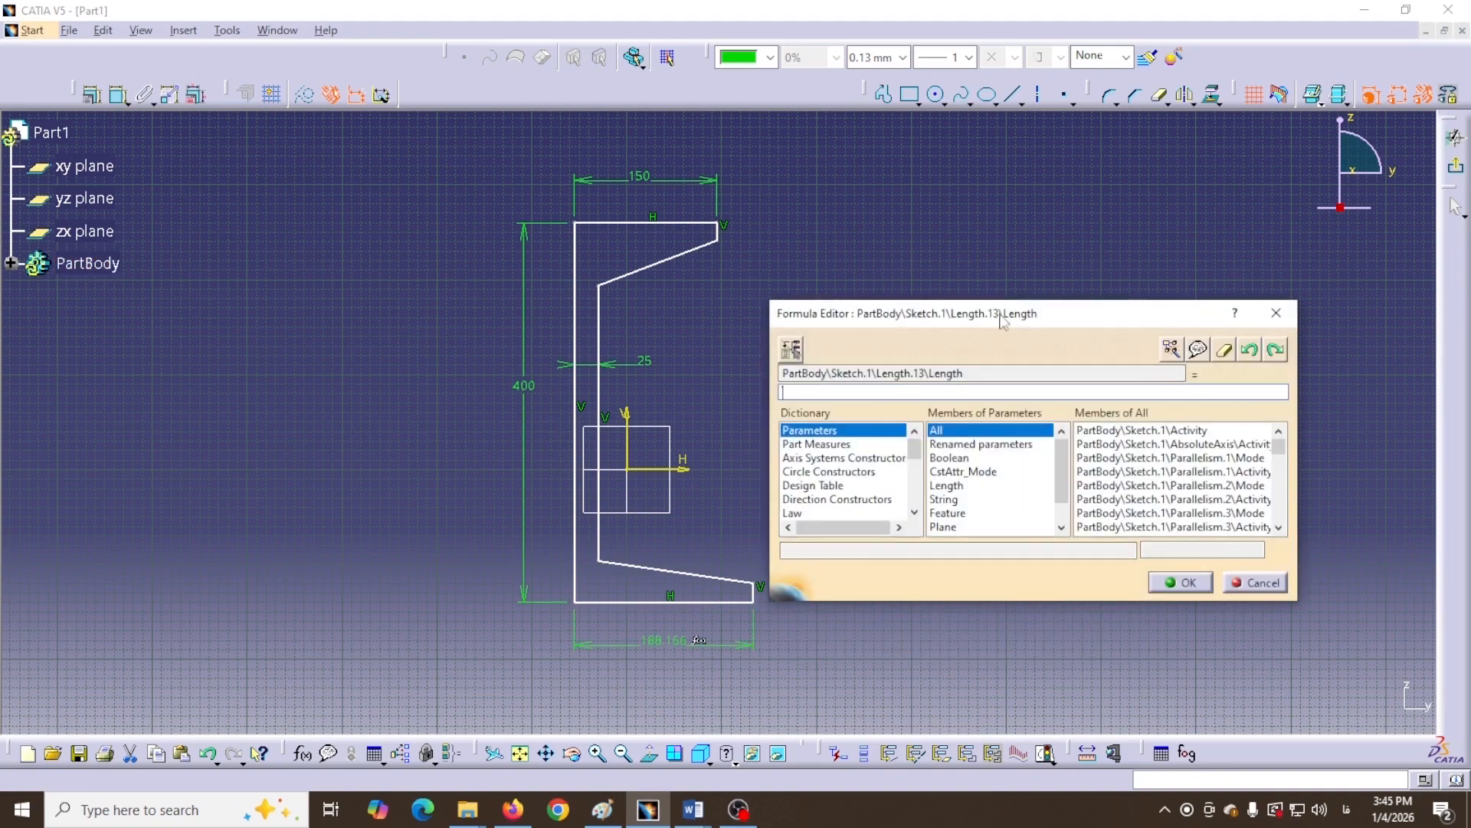
pyautogui.moveTo(1052, 322); pyautogui.dragTo(1080, 348)
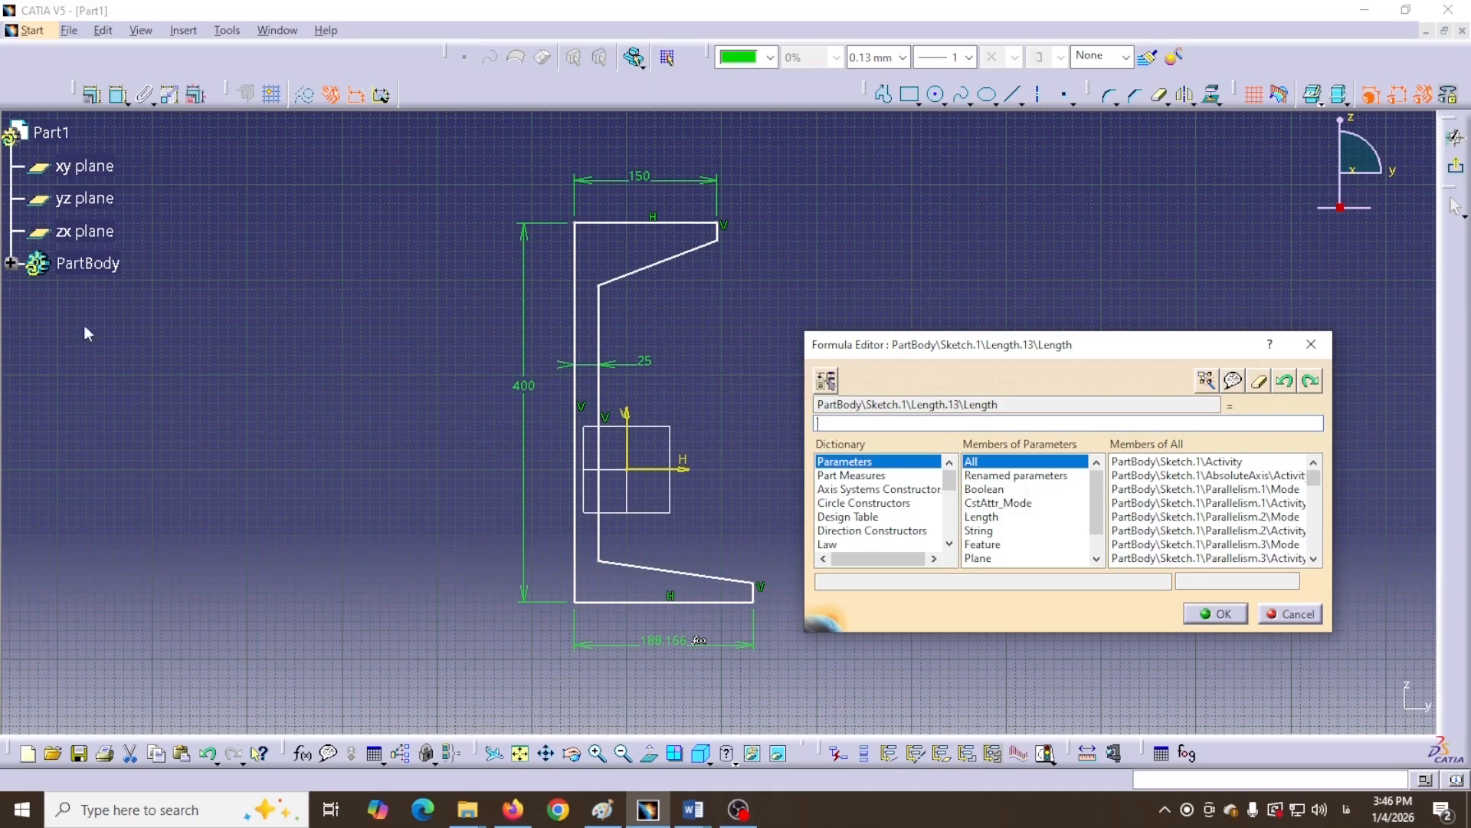
pyautogui.click(11, 263)
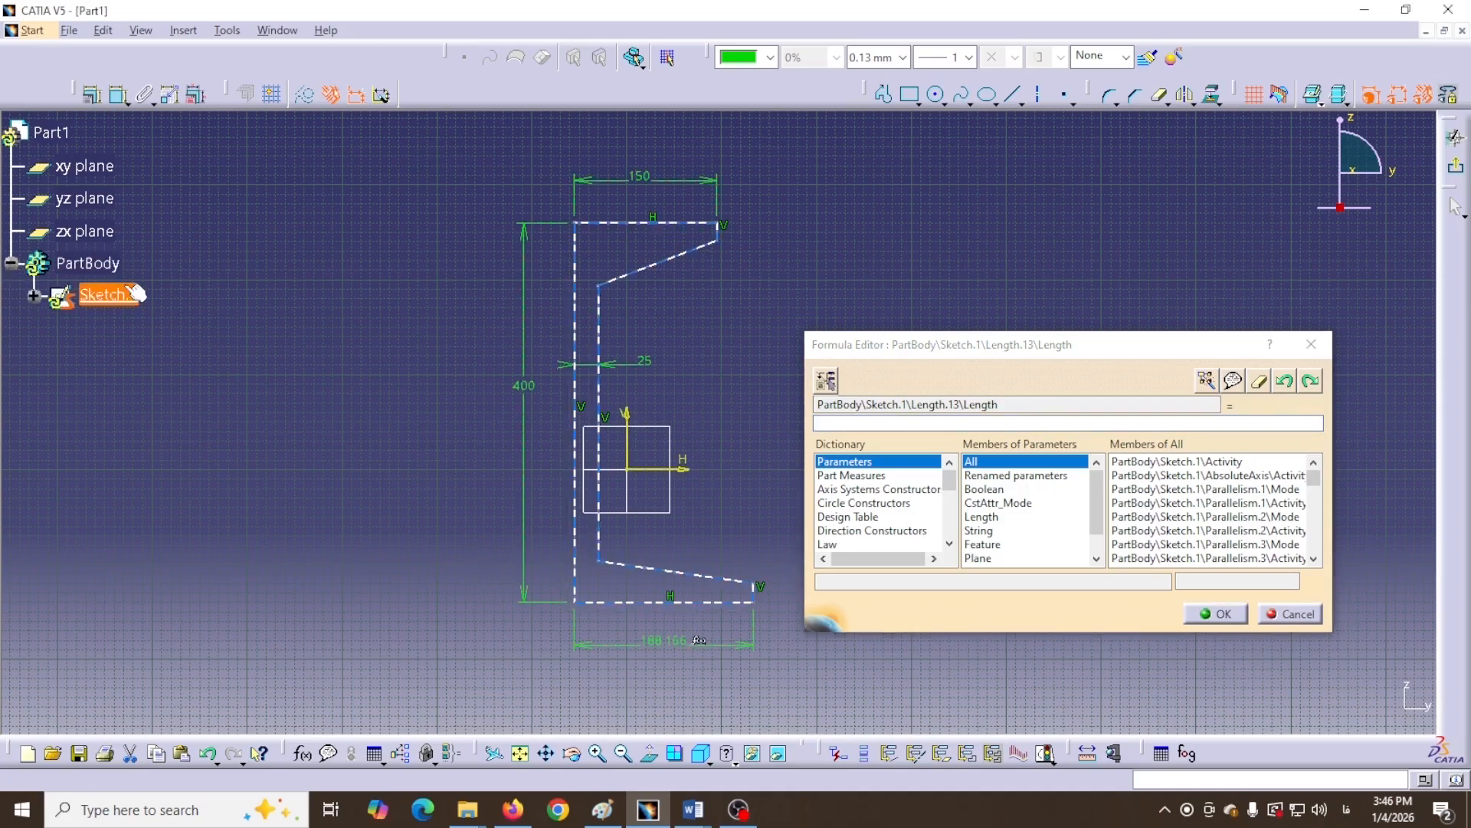
pyautogui.click(33, 296)
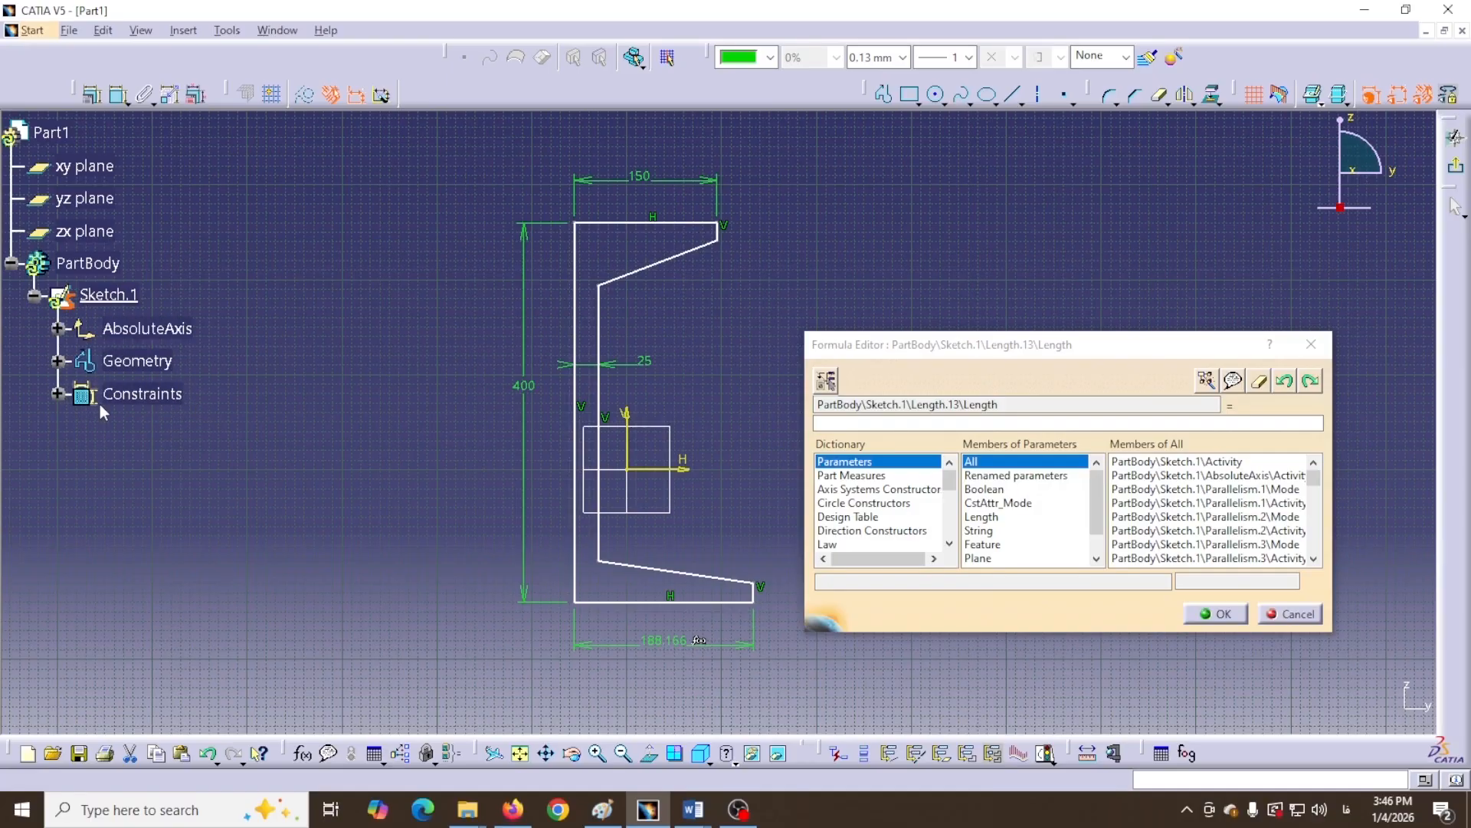
pyautogui.click(57, 394)
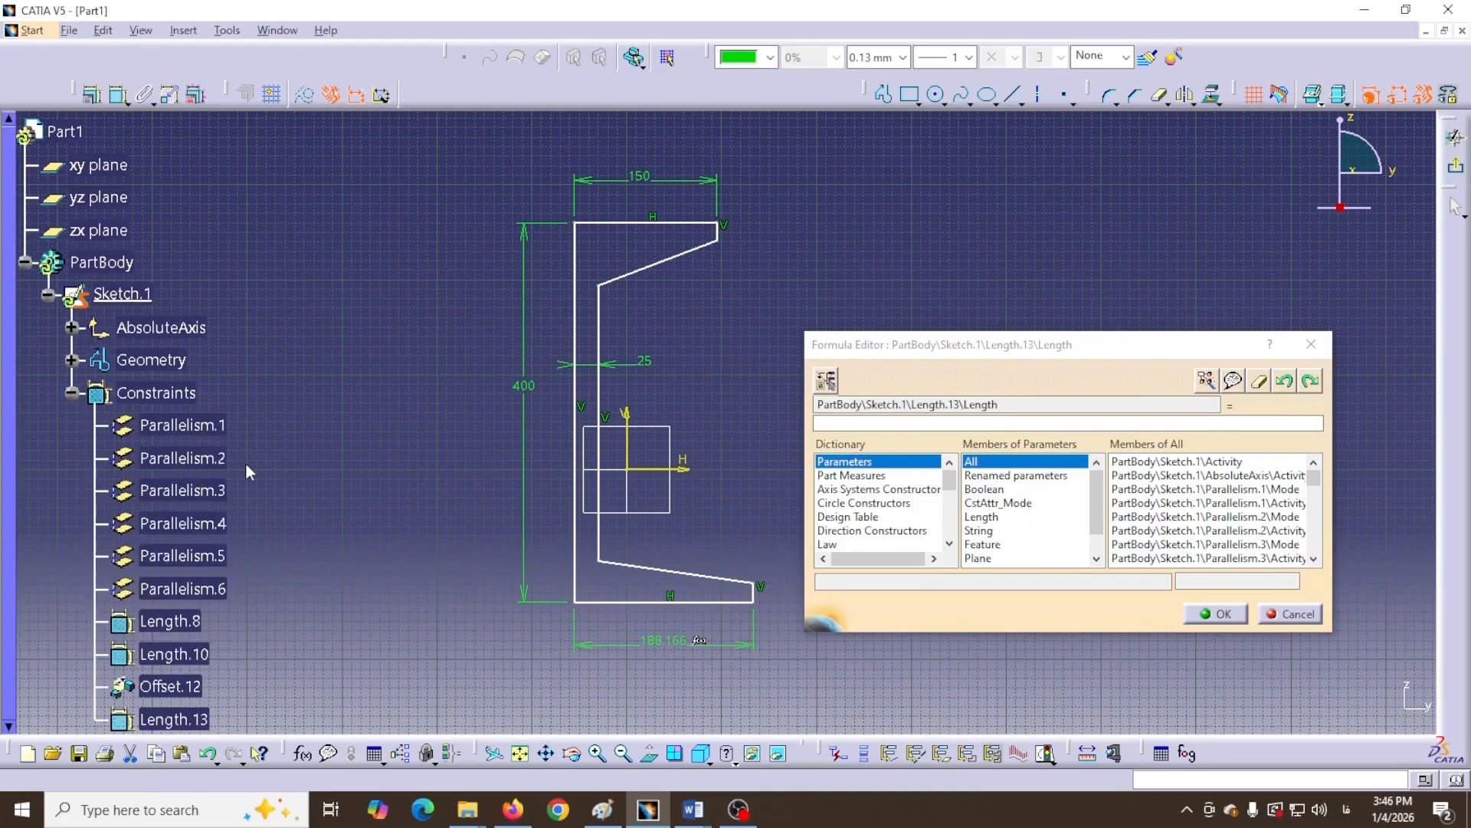
pyautogui.scroll(-2, 267, 465)
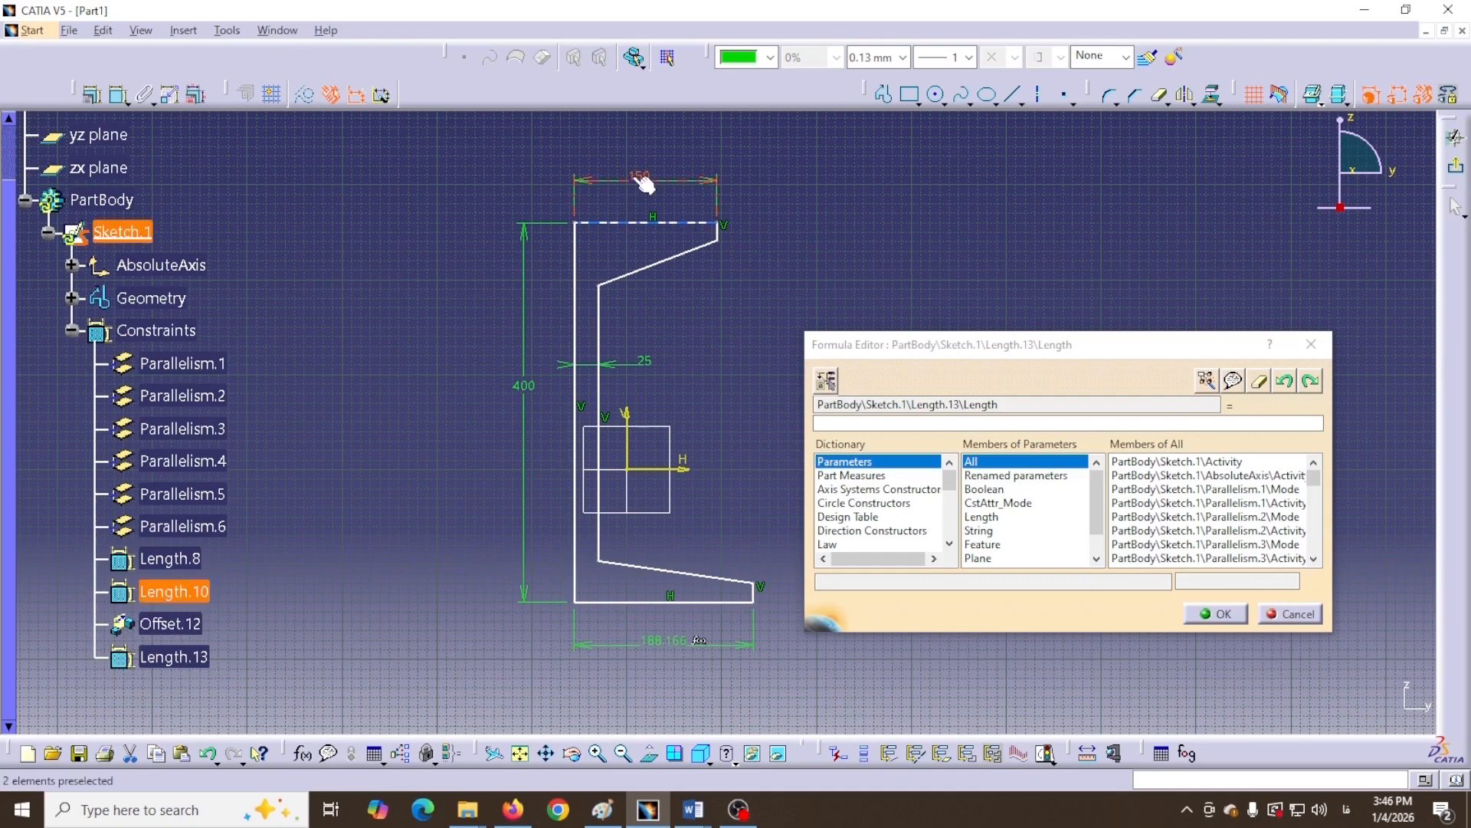
pyautogui.click(164, 594)
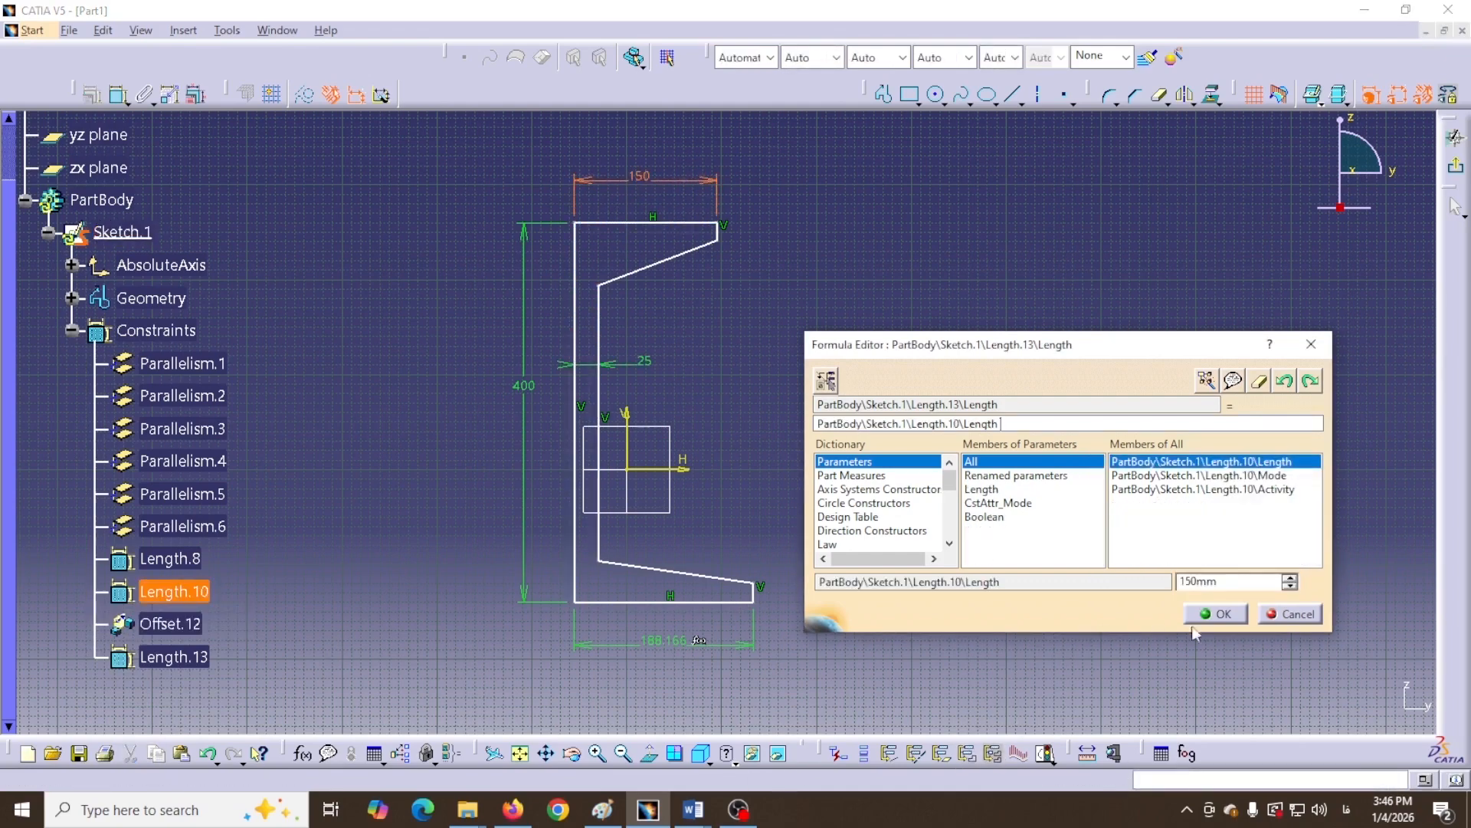
pyautogui.click(1216, 614)
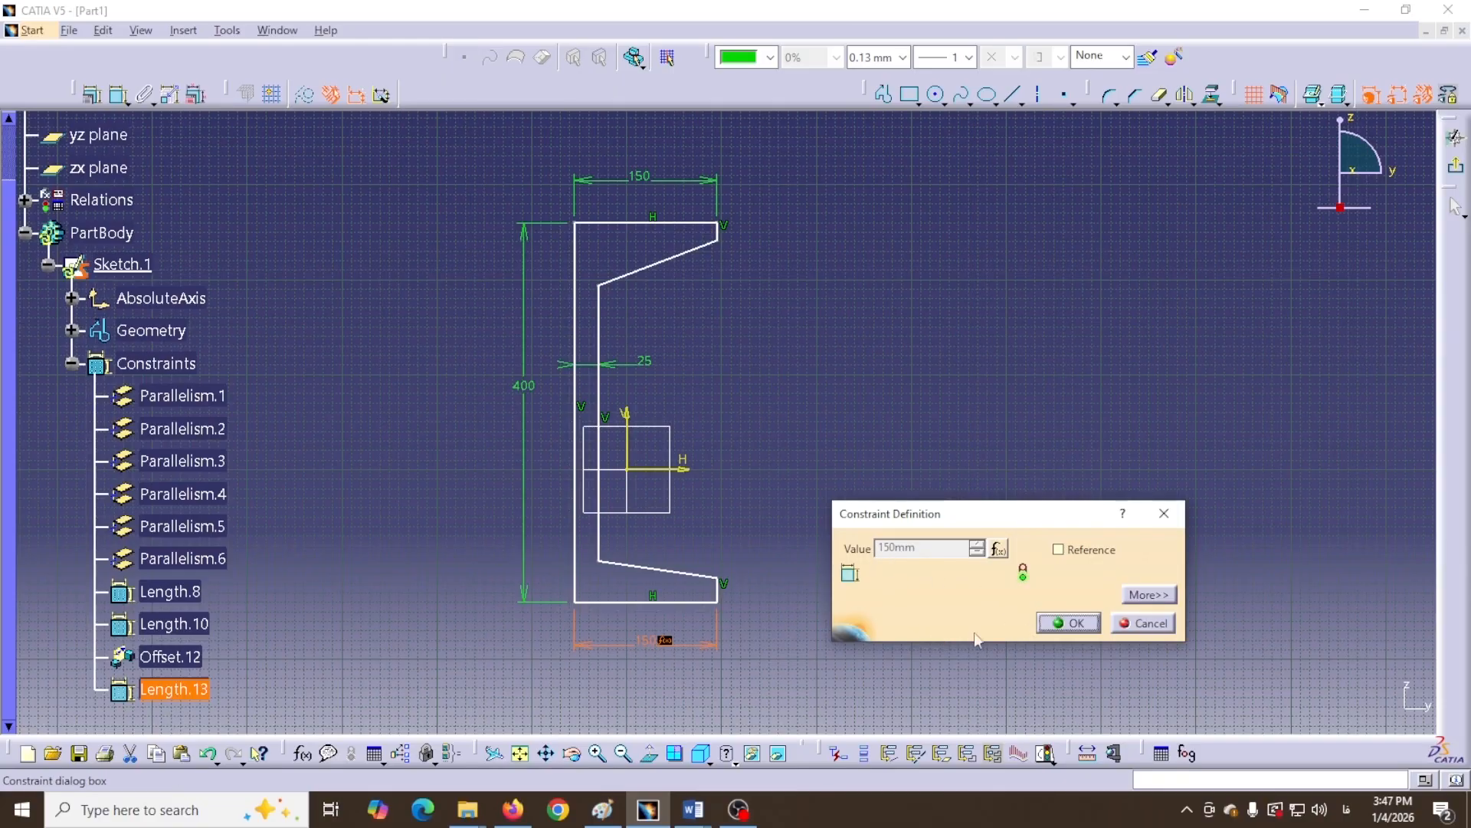
pyautogui.click(1070, 623)
# Sketch a nearly vertical construction line about 528 mm long from above the upper flange to below the lower flange
pyautogui.moveTo(785, 458); pyautogui.dragTo(777, 502, button='middle')
pyautogui.click(777, 502)
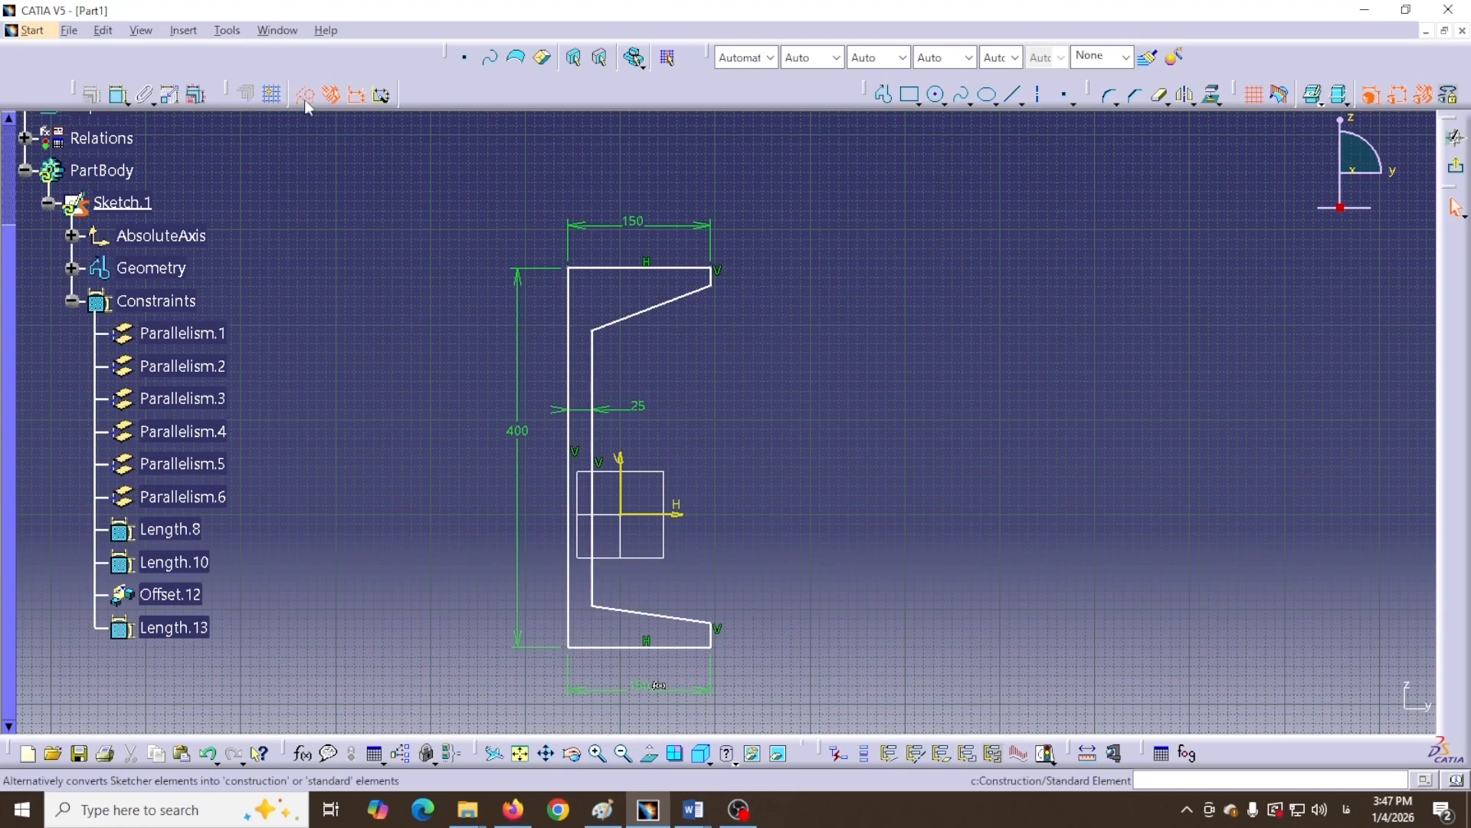
pyautogui.click(1012, 97)
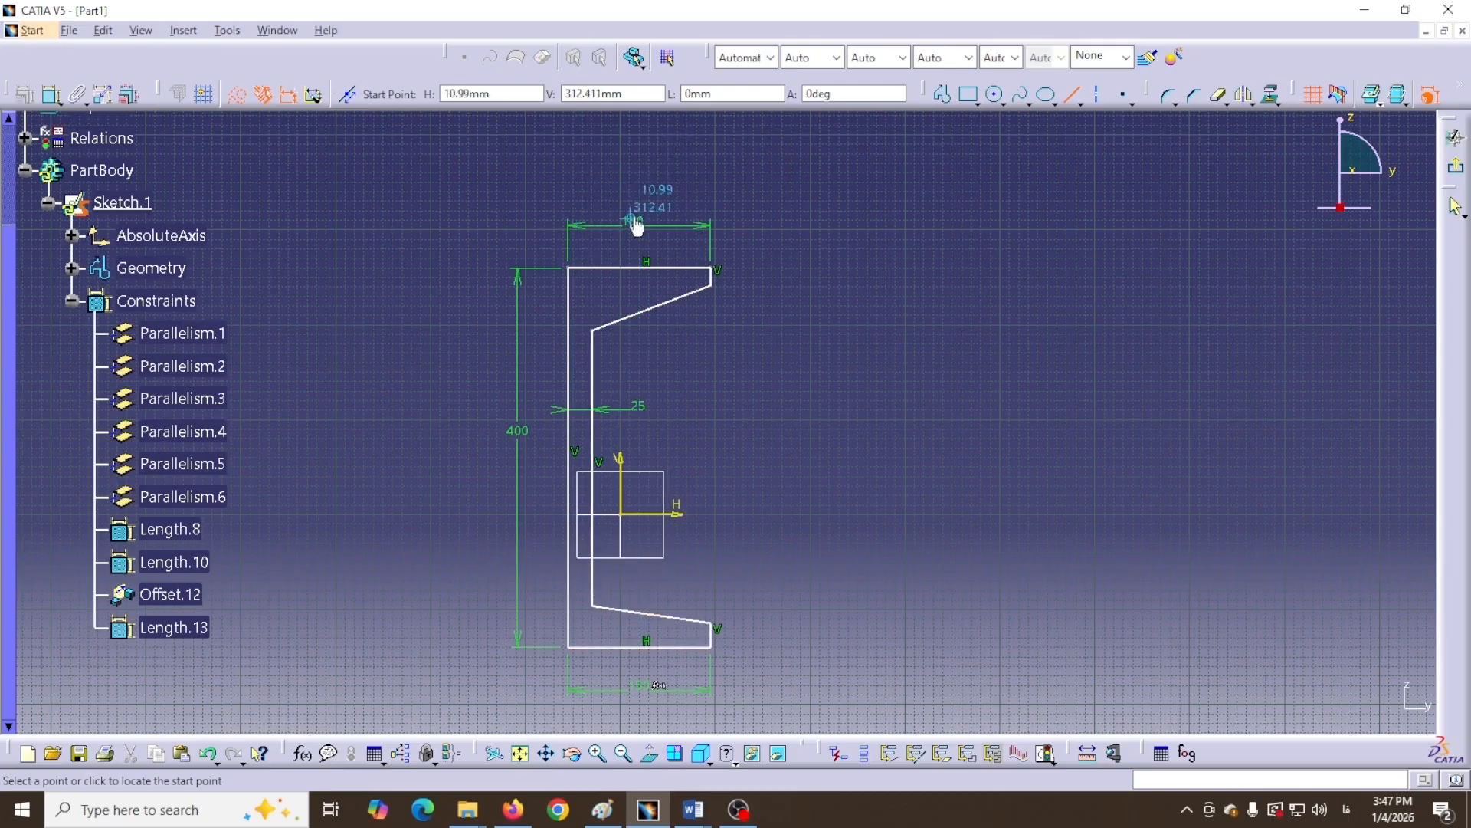
pyautogui.click(635, 168)
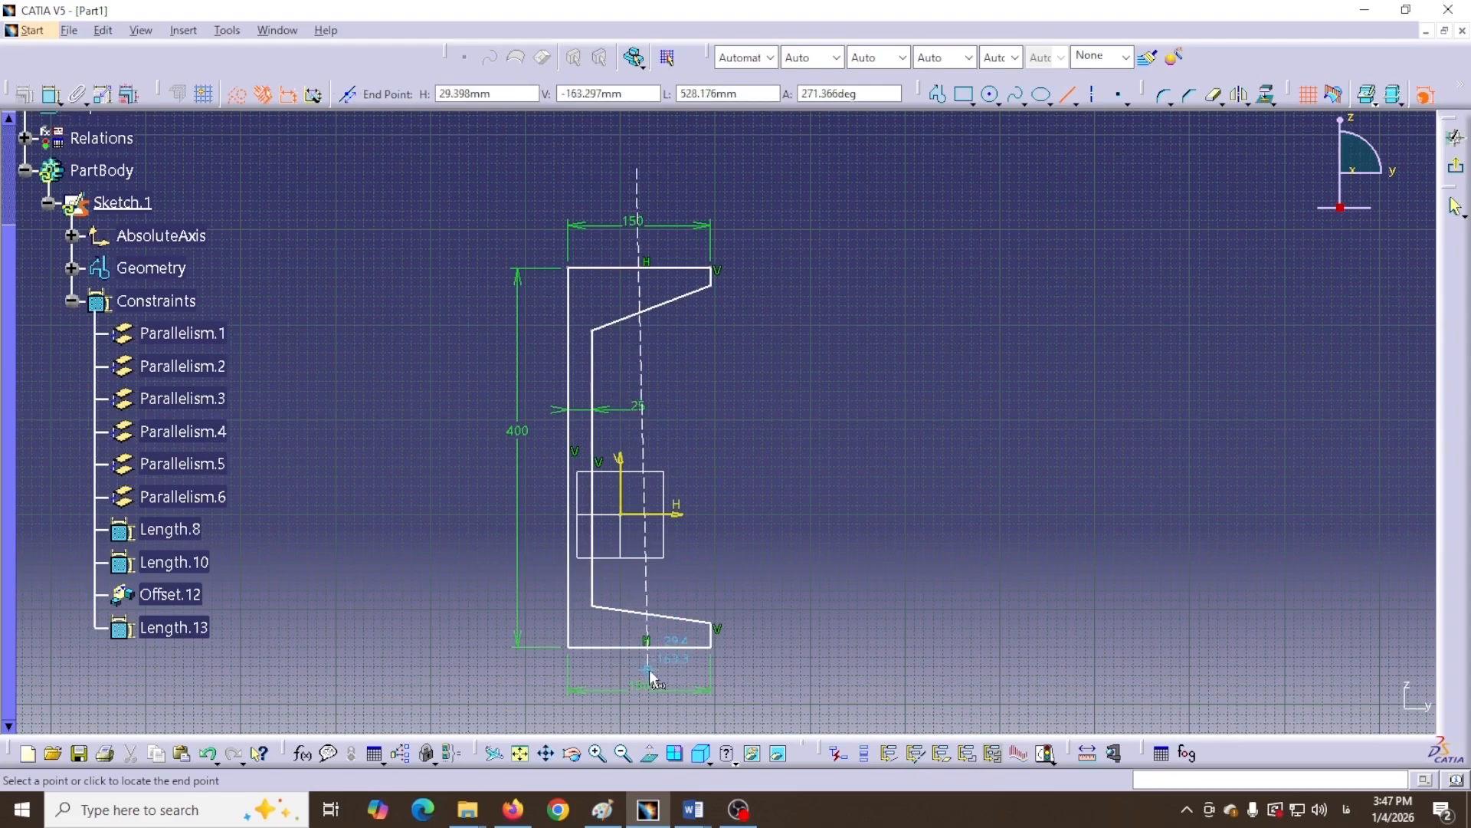
pyautogui.click(649, 663)
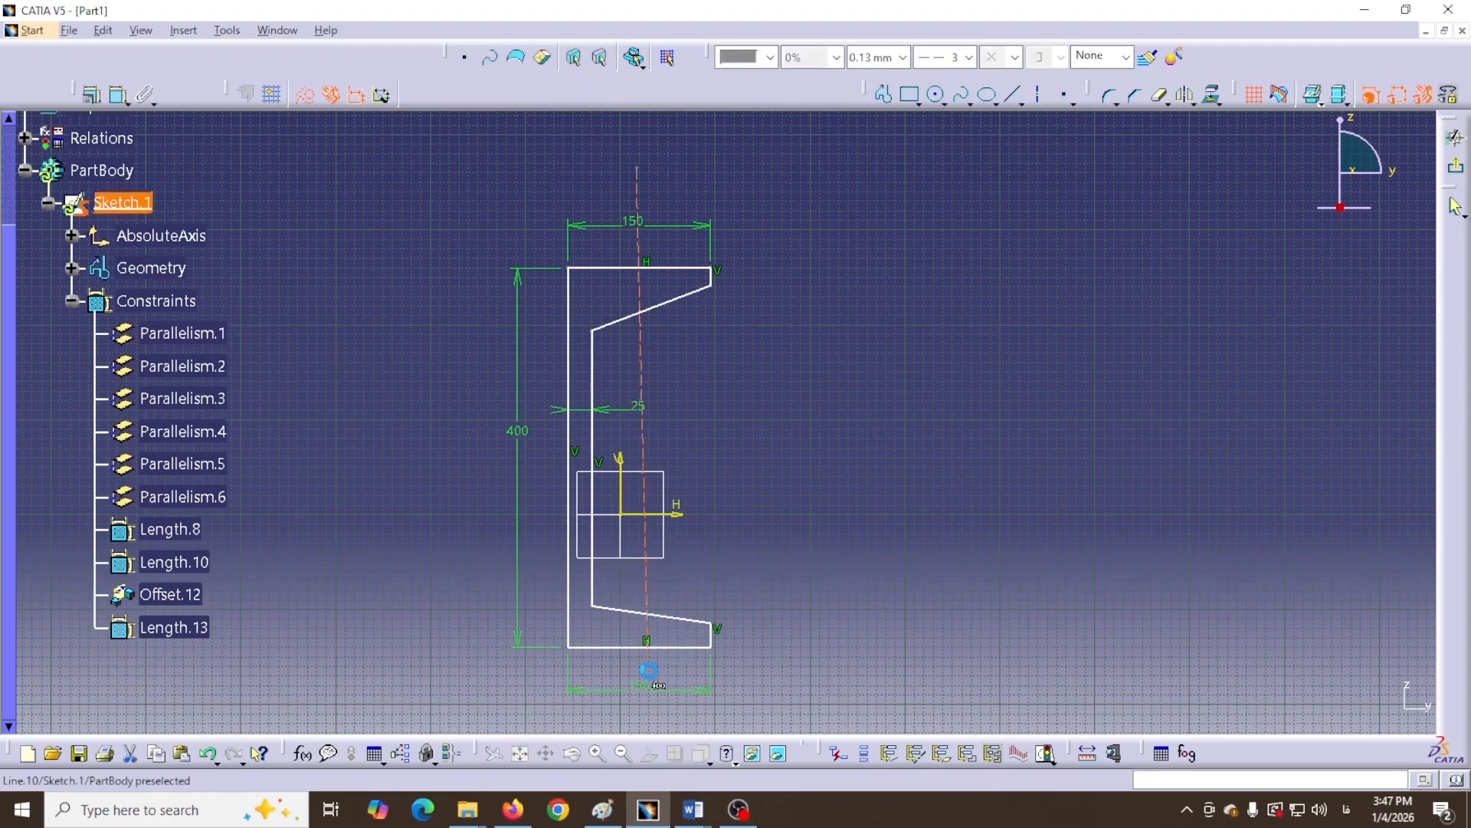
pyautogui.click(809, 437)
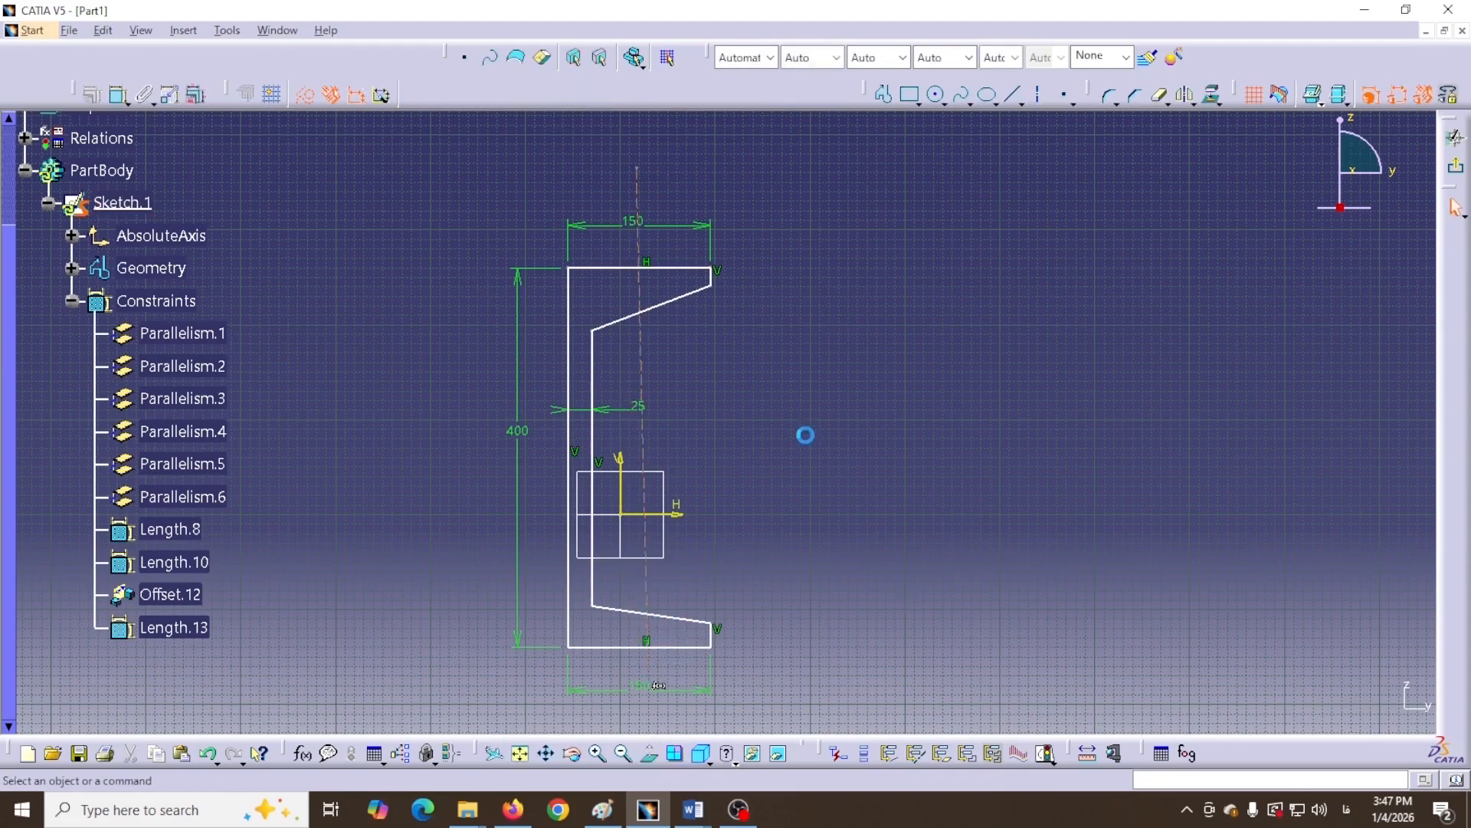
# Apply a vertical constraint to the construction line crossing both flanges
pyautogui.click(644, 367)
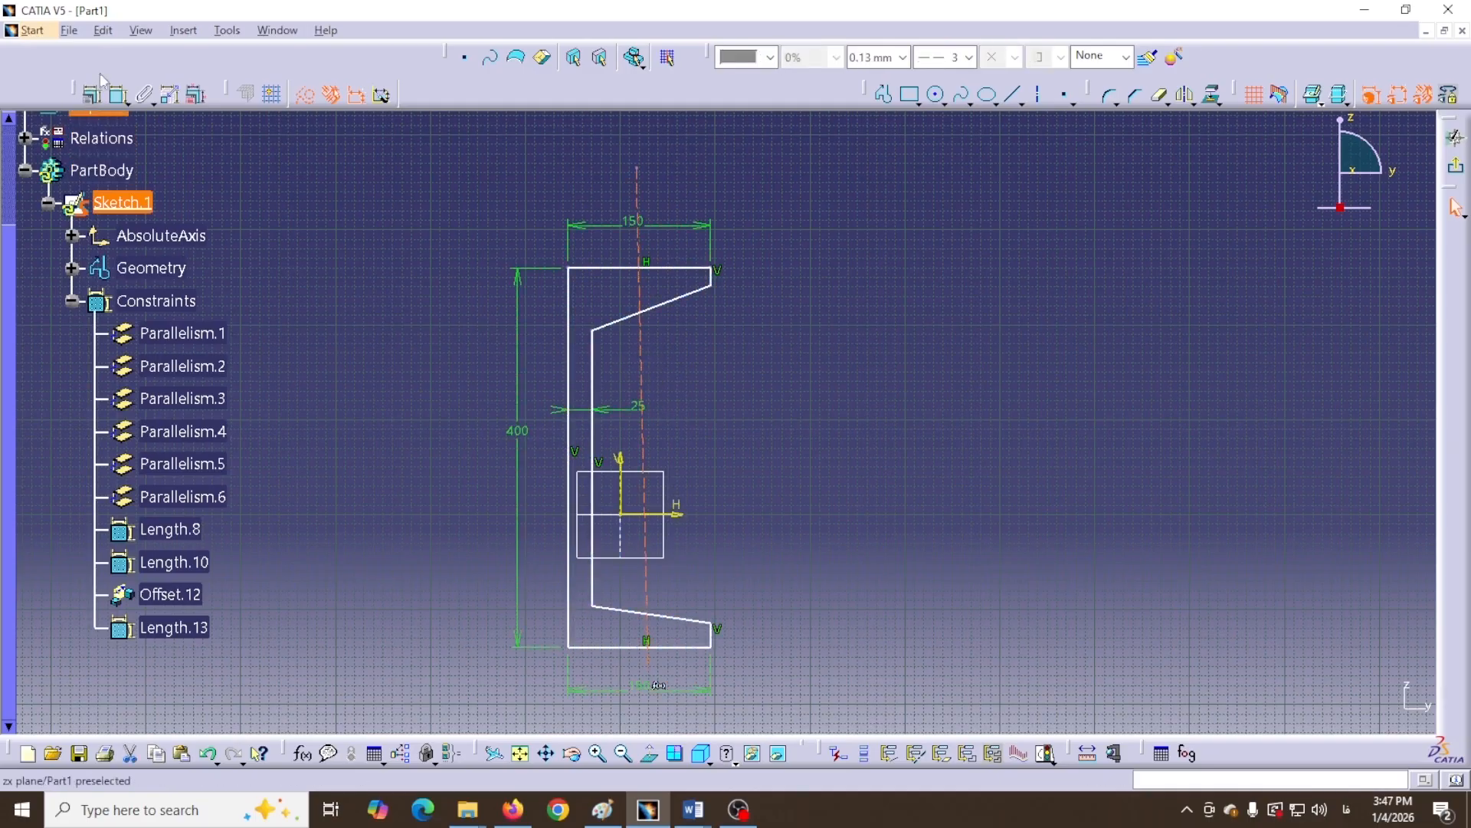
pyautogui.click(93, 97)
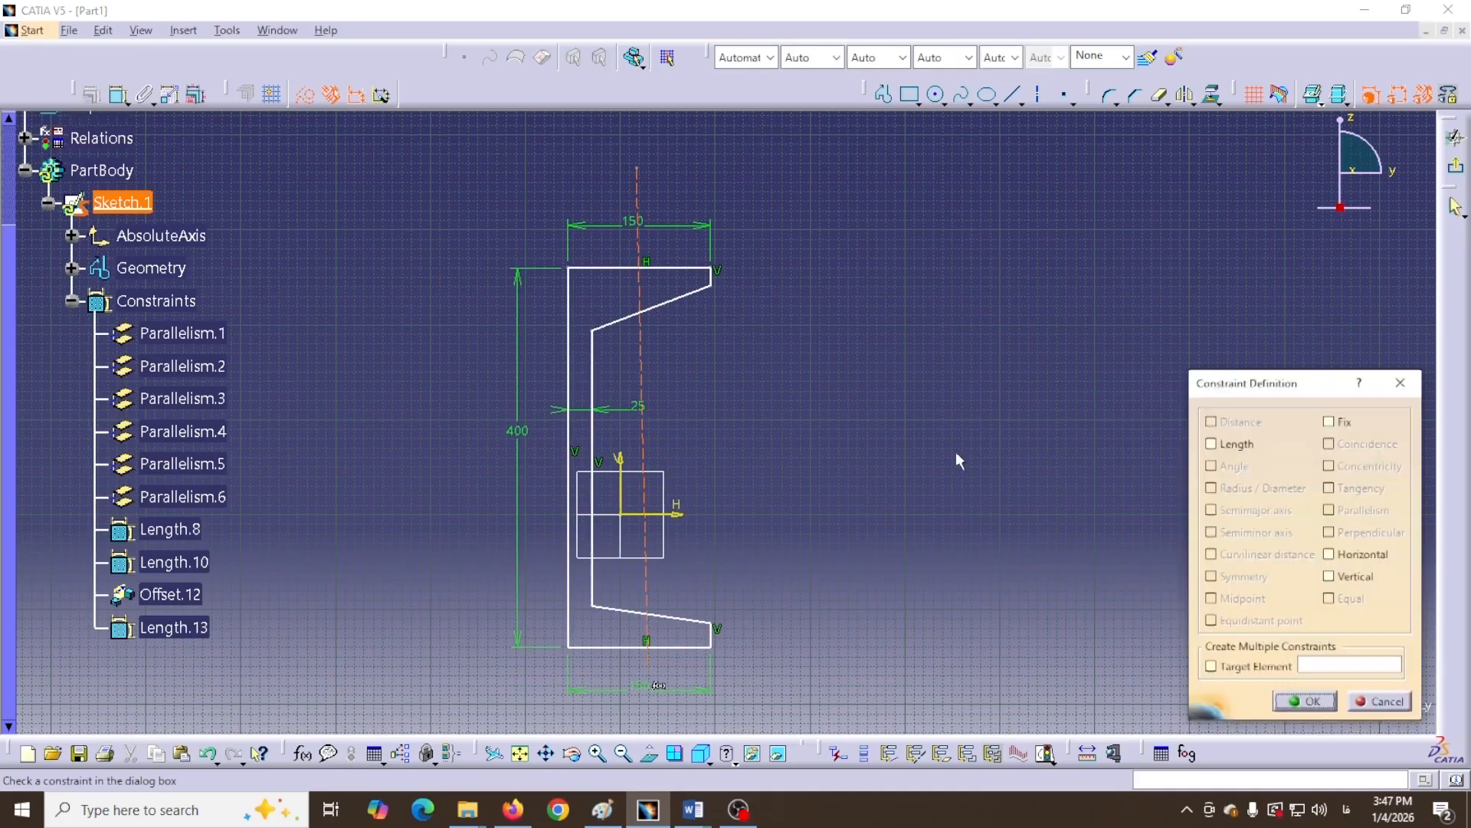
pyautogui.moveTo(1289, 395); pyautogui.dragTo(871, 308)
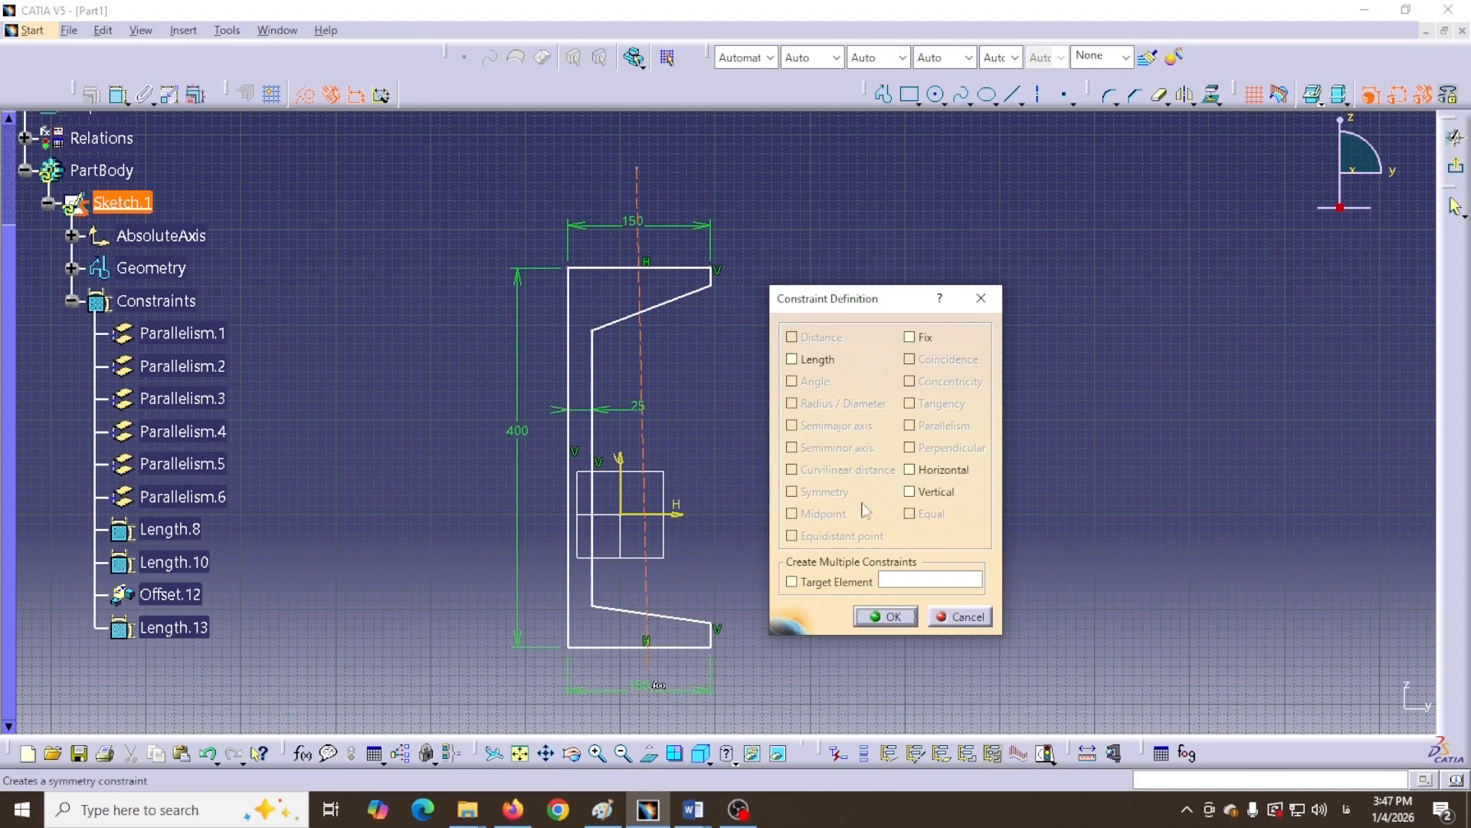
pyautogui.click(911, 494)
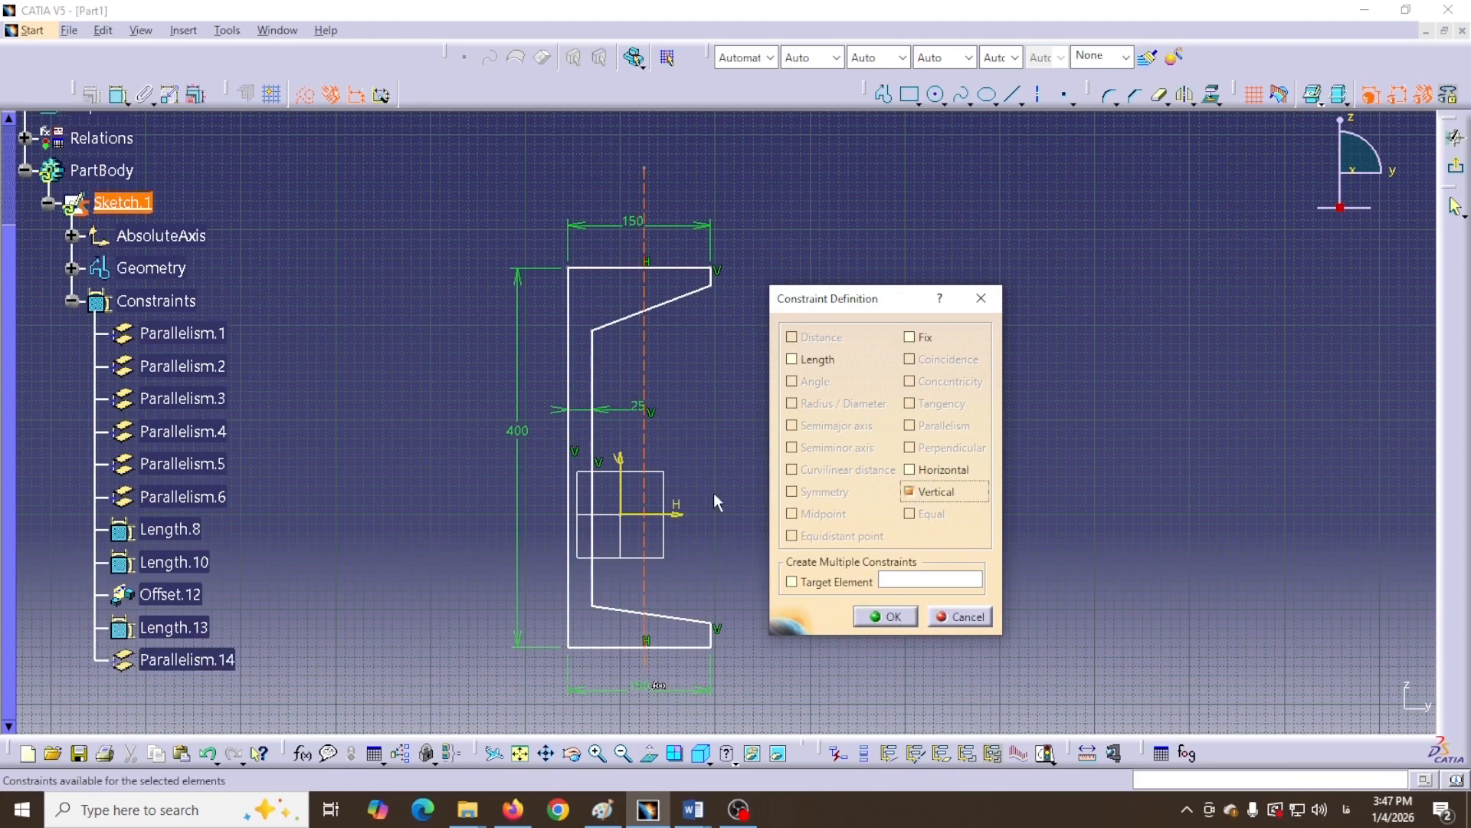
pyautogui.moveTo(671, 437)
pyautogui.mouseDown(button='middle')
pyautogui.moveTo(609, 340)
pyautogui.moveTo(618, 469)
pyautogui.moveTo(640, 291)
pyautogui.moveTo(580, 249)
pyautogui.mouseUp(button='middle')
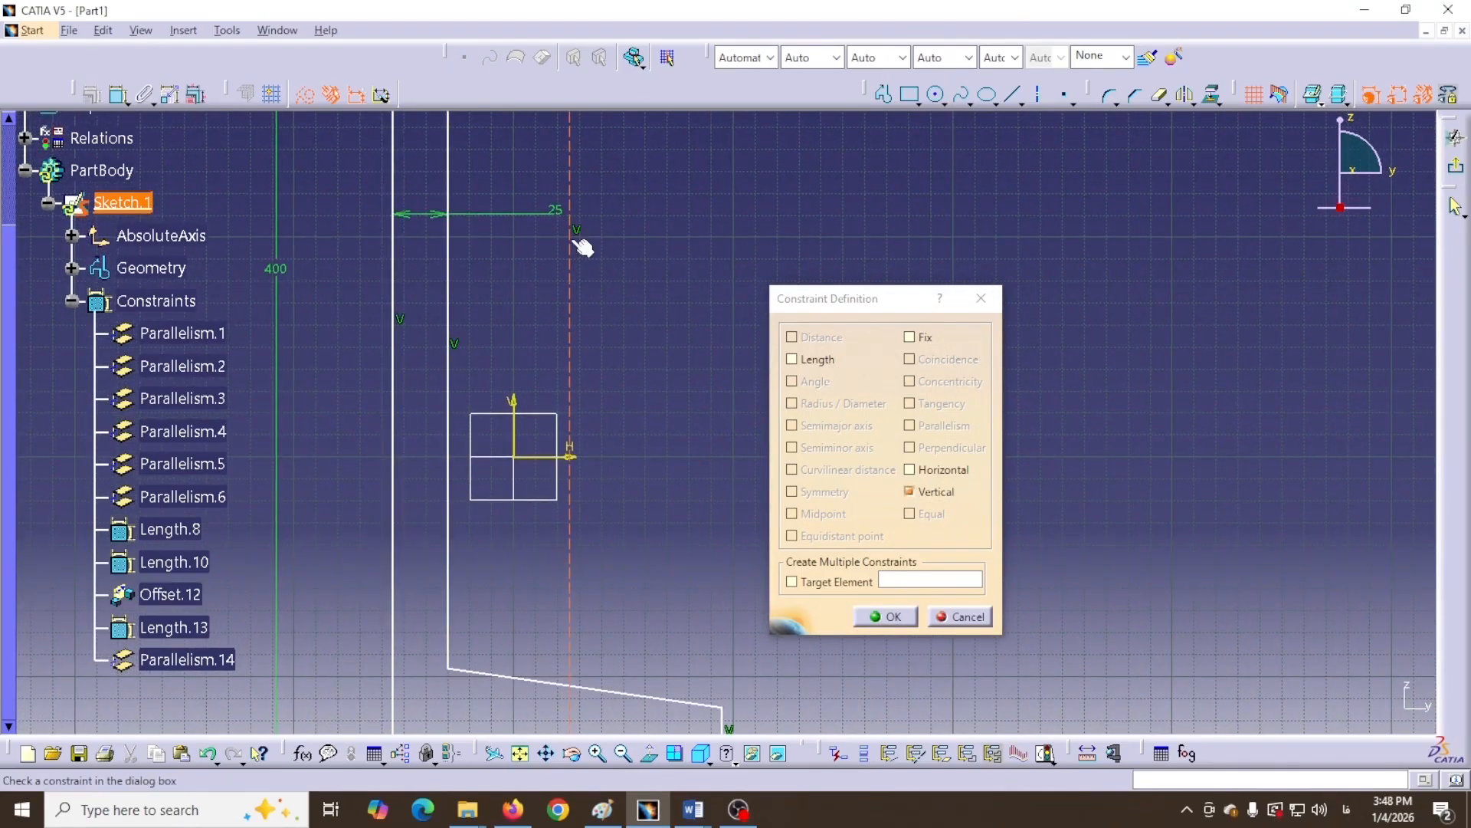
pyautogui.click(886, 615)
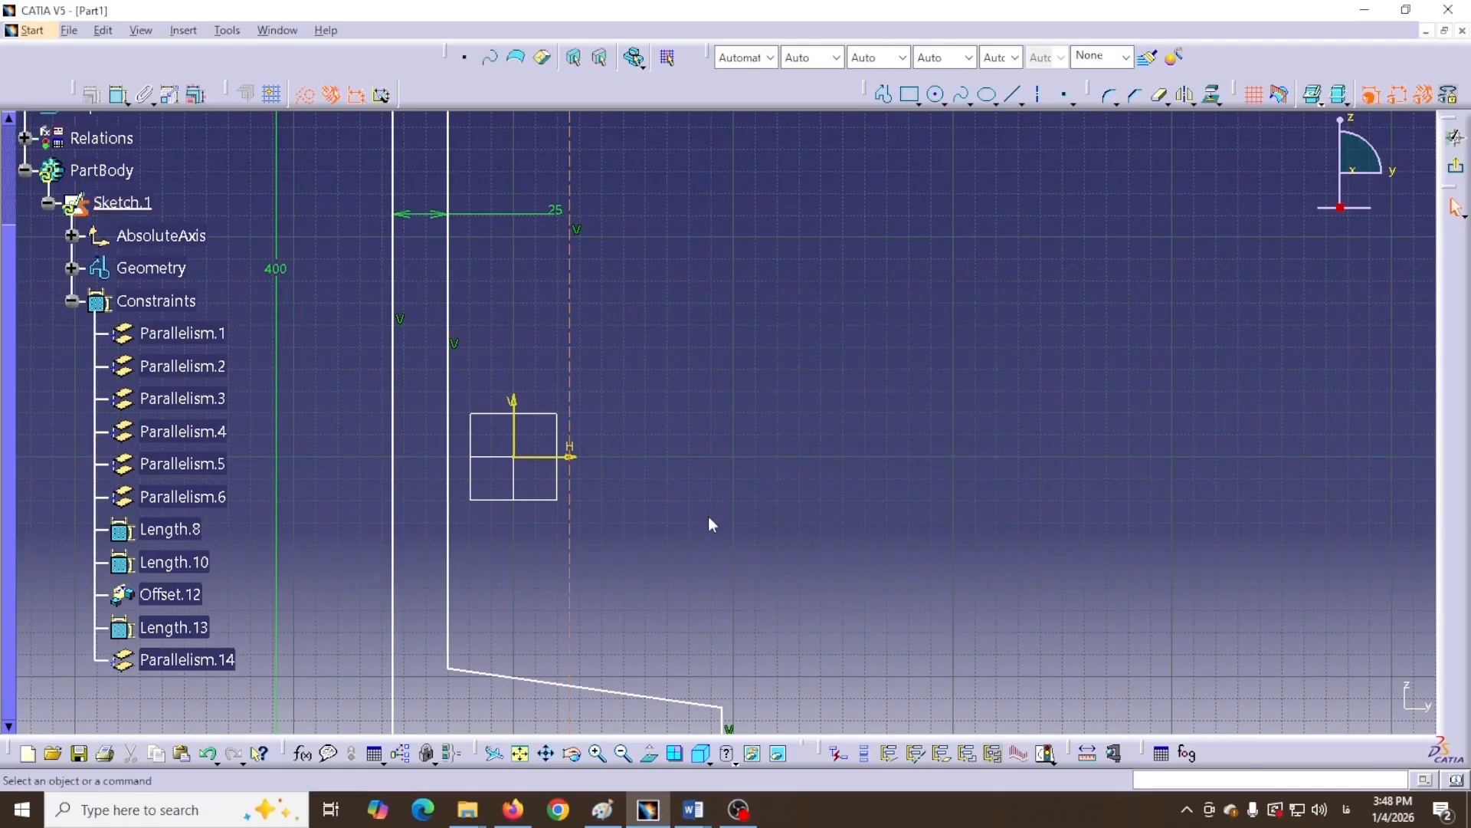
# Constrain the web's outer edge and the upper flange's short end edge as symmetric about the vertical construction line
pyautogui.moveTo(709, 519); pyautogui.dragTo(736, 580, button='middle')
pyautogui.moveTo(790, 349); pyautogui.dragTo(786, 438, button='middle')
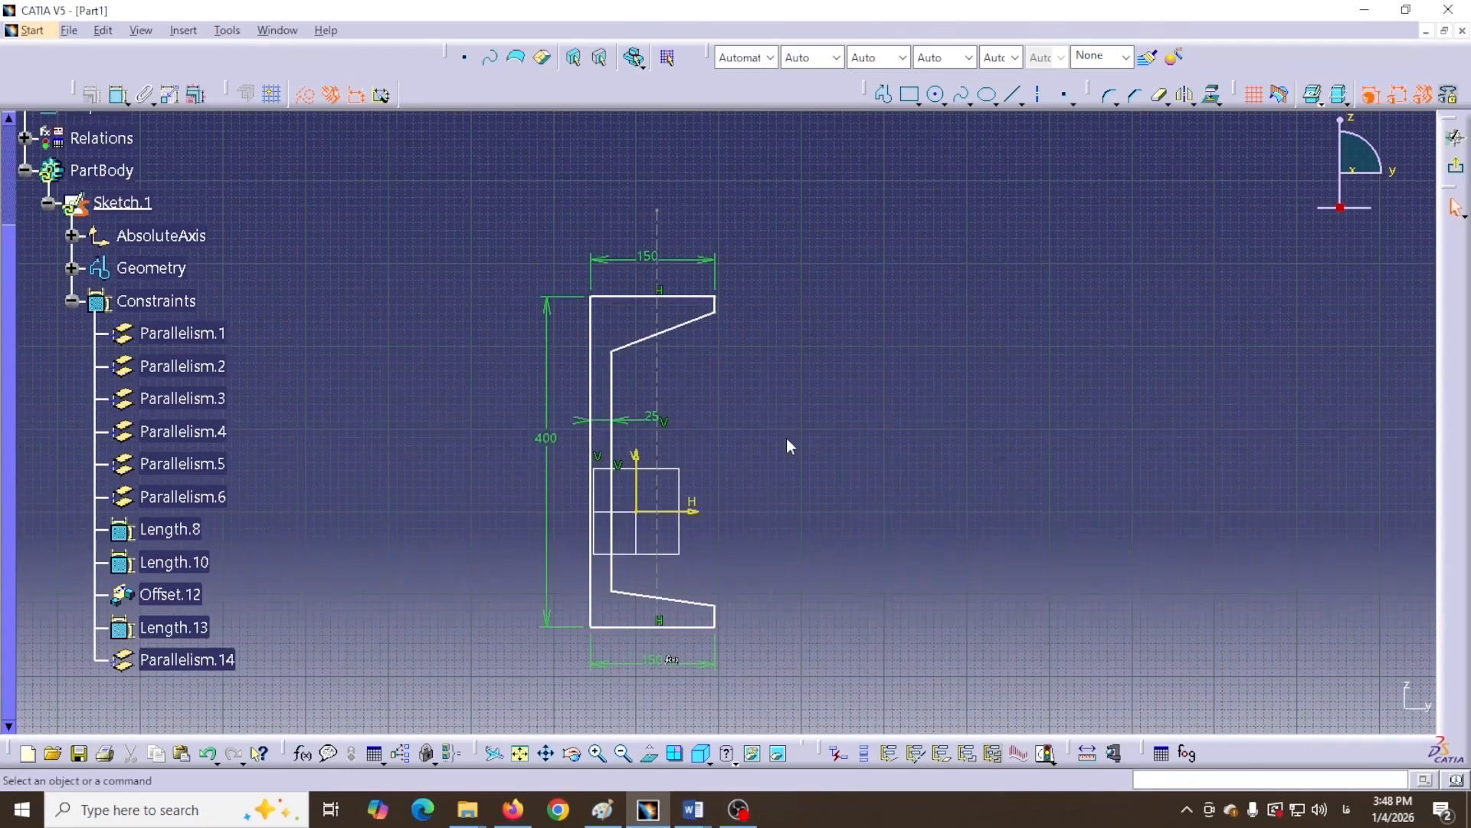
pyautogui.click(119, 94)
pyautogui.click(715, 305)
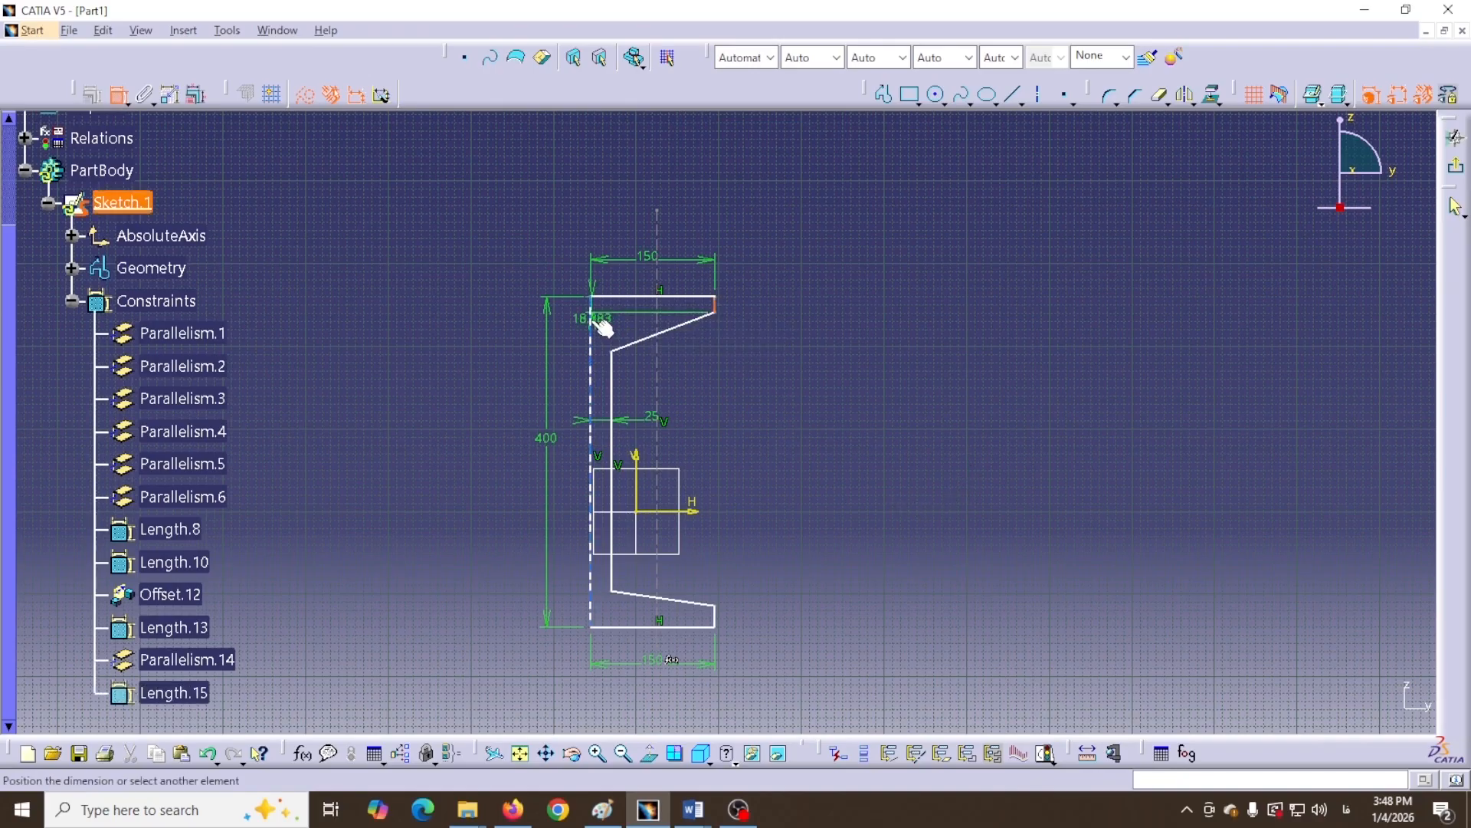
pyautogui.click(594, 320)
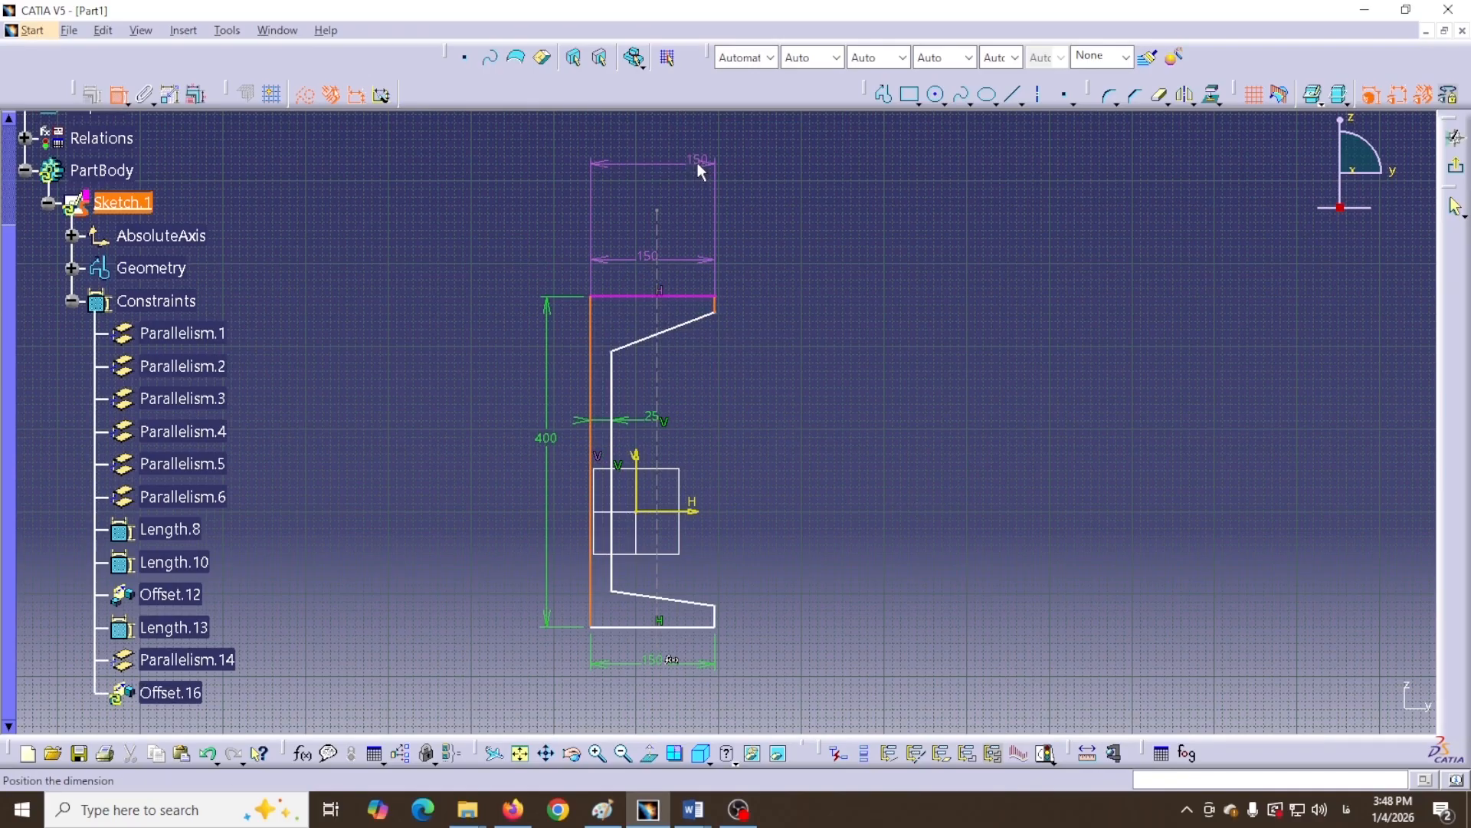
pyautogui.rightClick(697, 164)
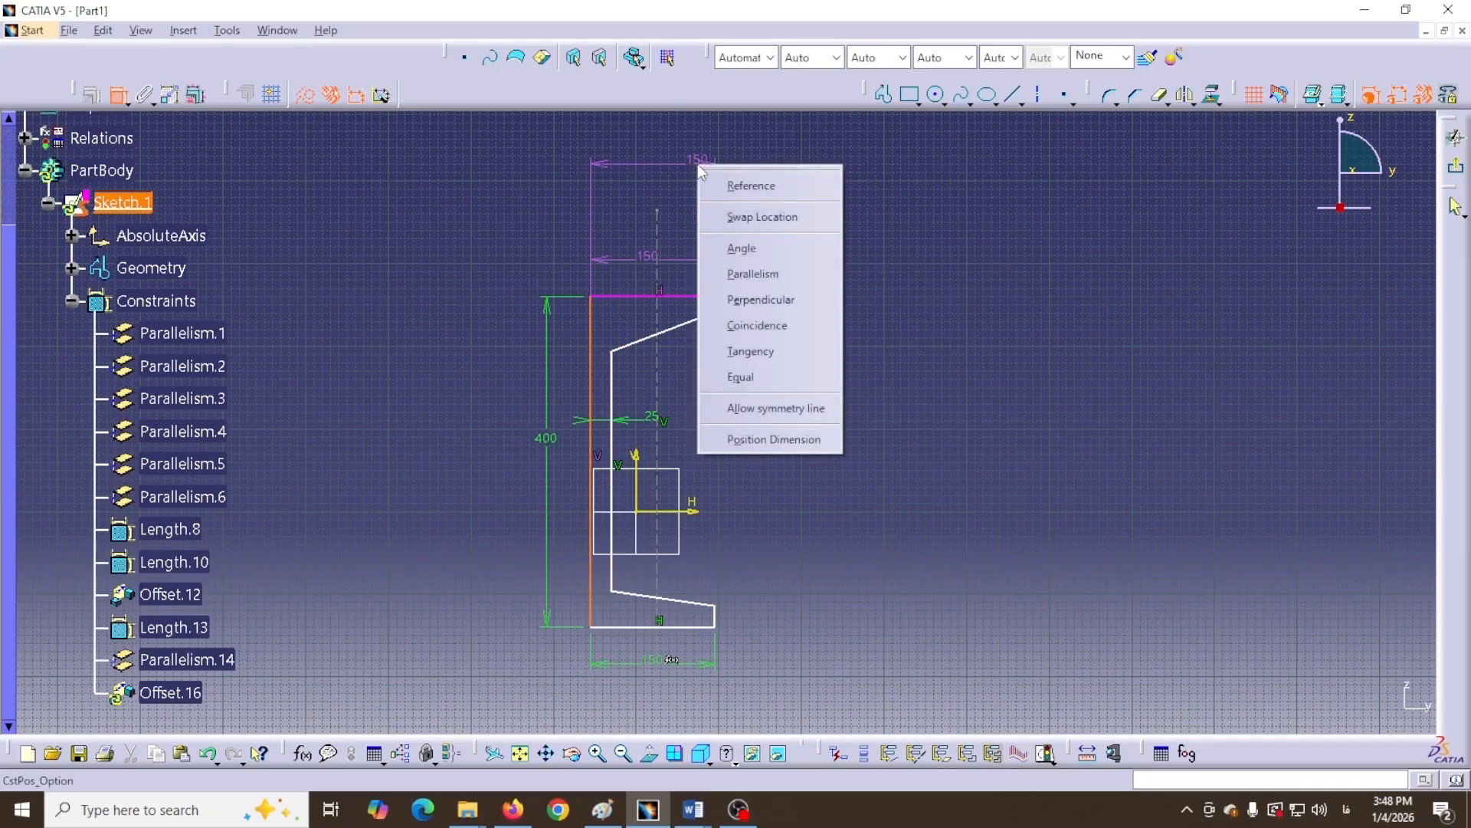
pyautogui.click(753, 406)
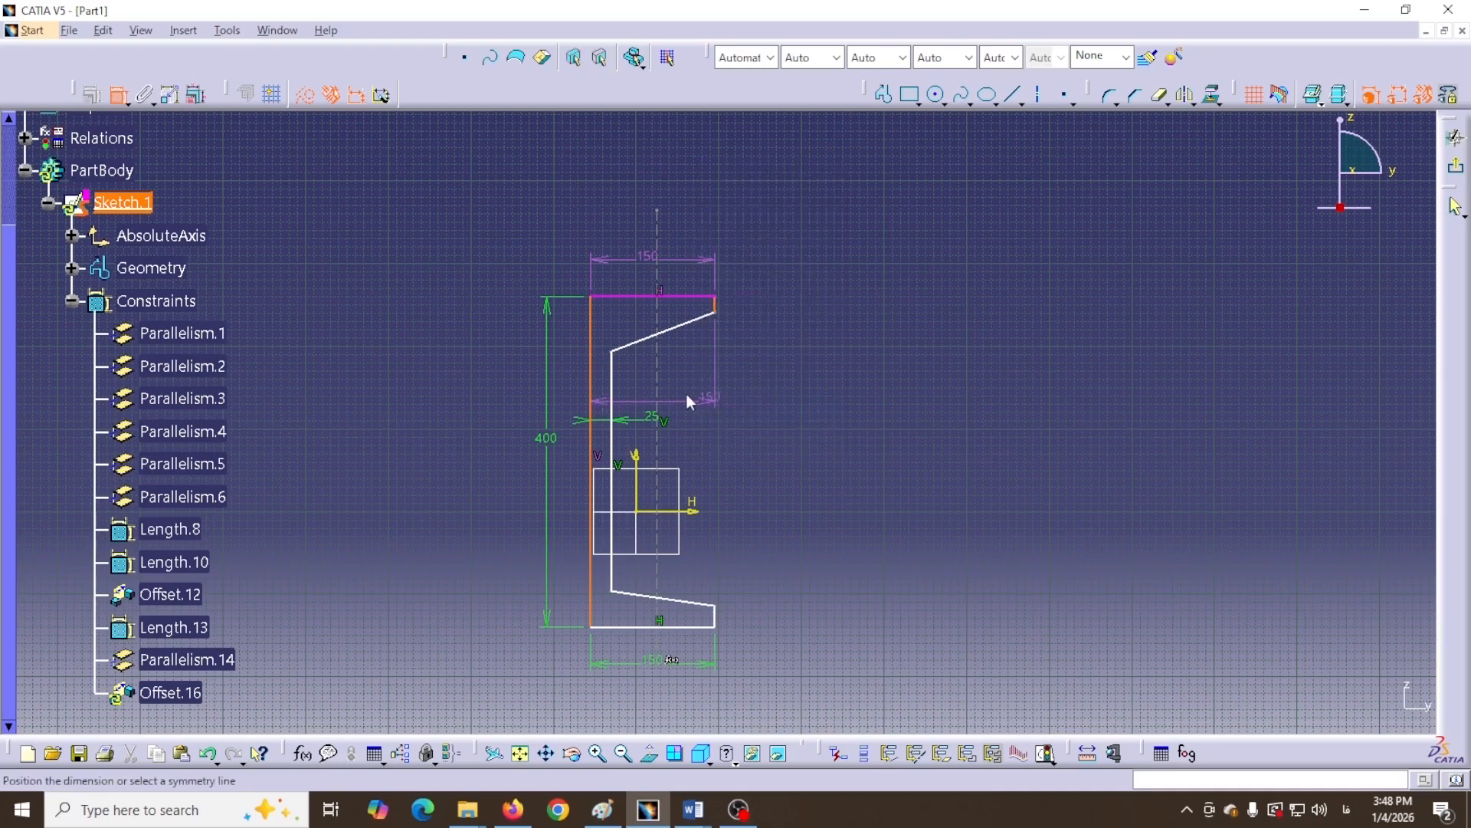
pyautogui.click(664, 322)
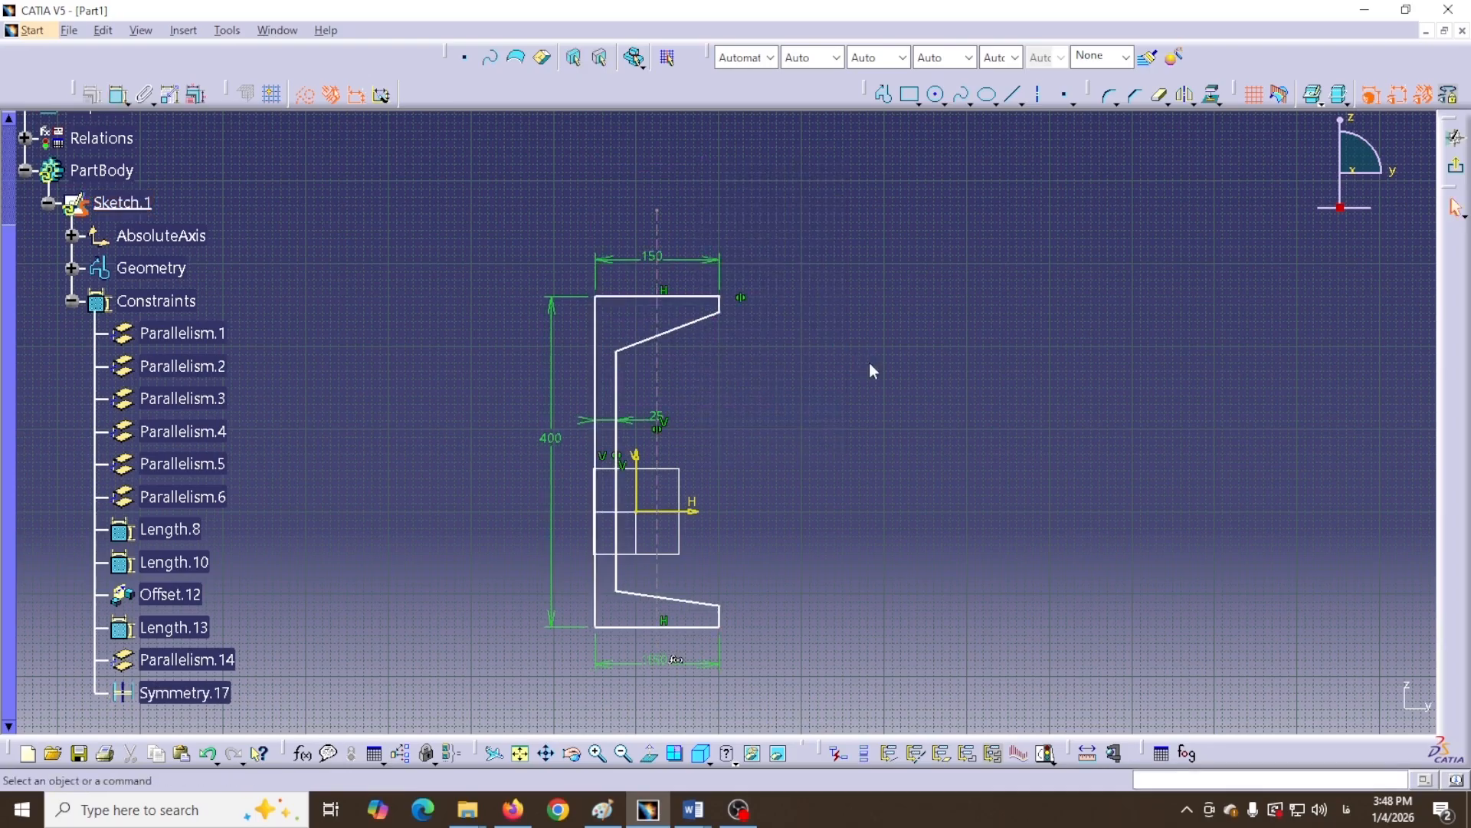
# Quick Trim the construction line above the upper flange and between the two flanges' sloped inner edges
pyautogui.moveTo(869, 362); pyautogui.dragTo(849, 299, button='middle')
pyautogui.moveTo(849, 299); pyautogui.dragTo(932, 443, button='middle')
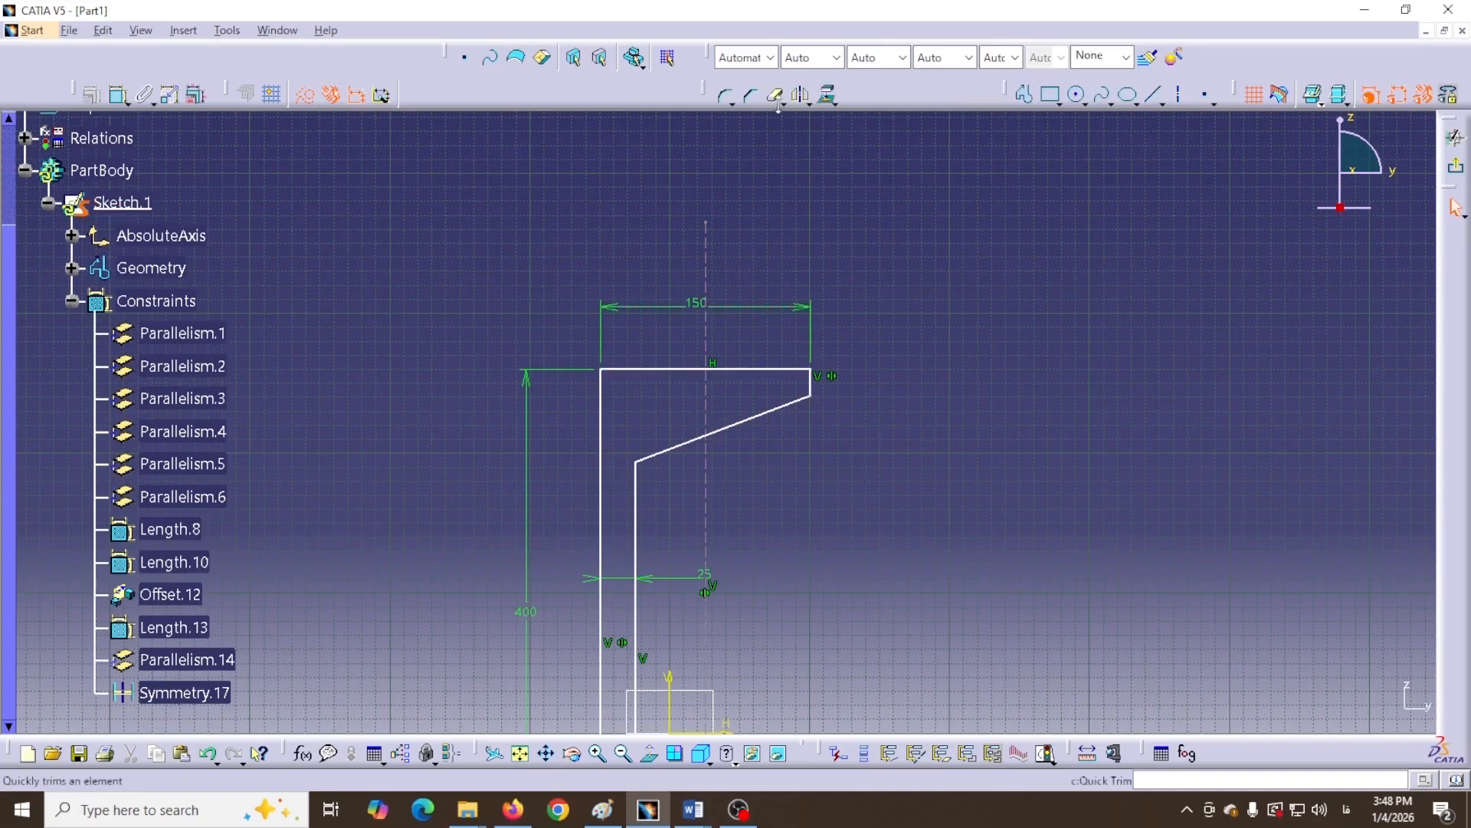
pyautogui.click(774, 98)
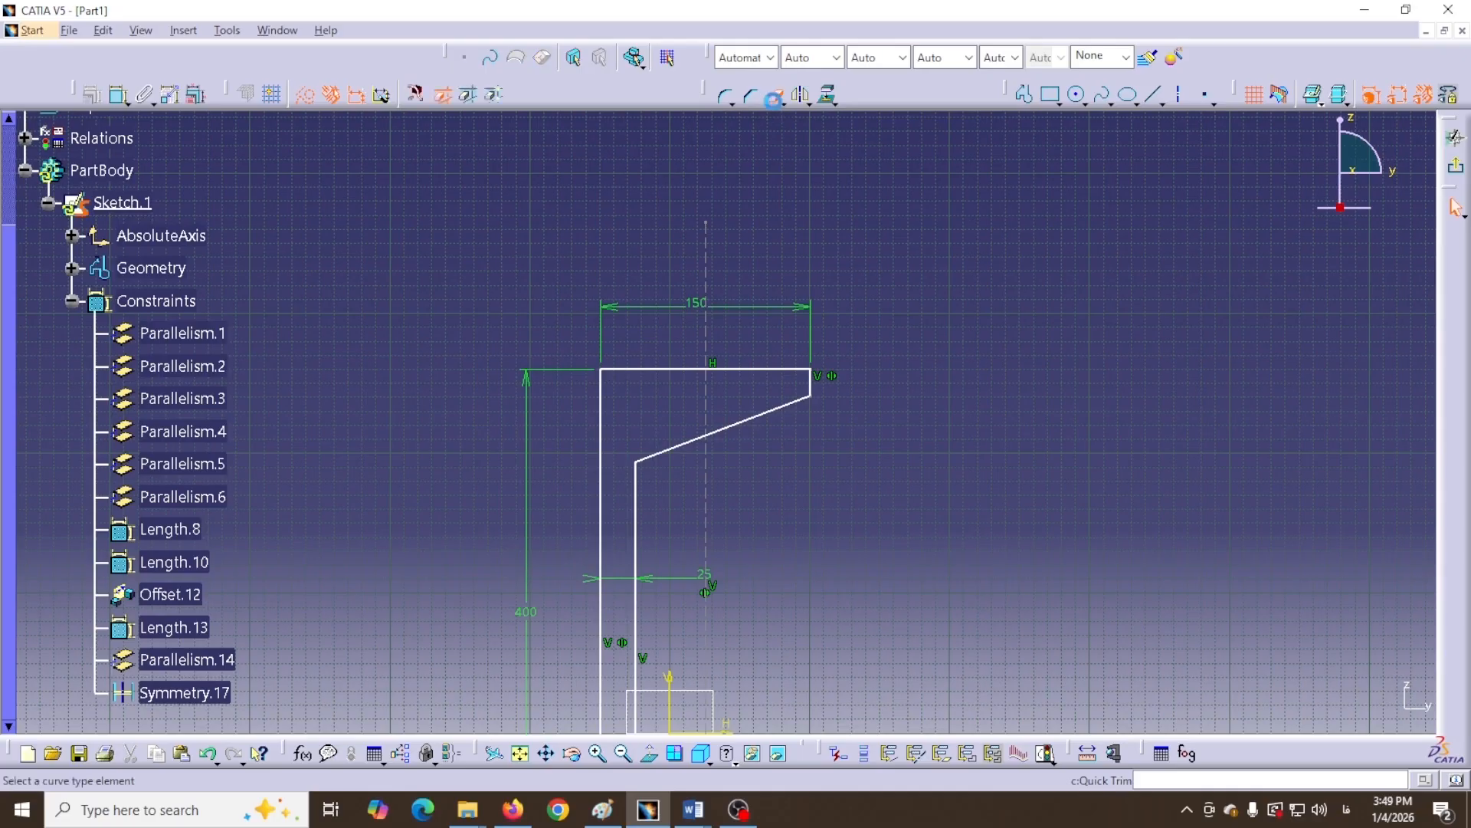
pyautogui.click(704, 362)
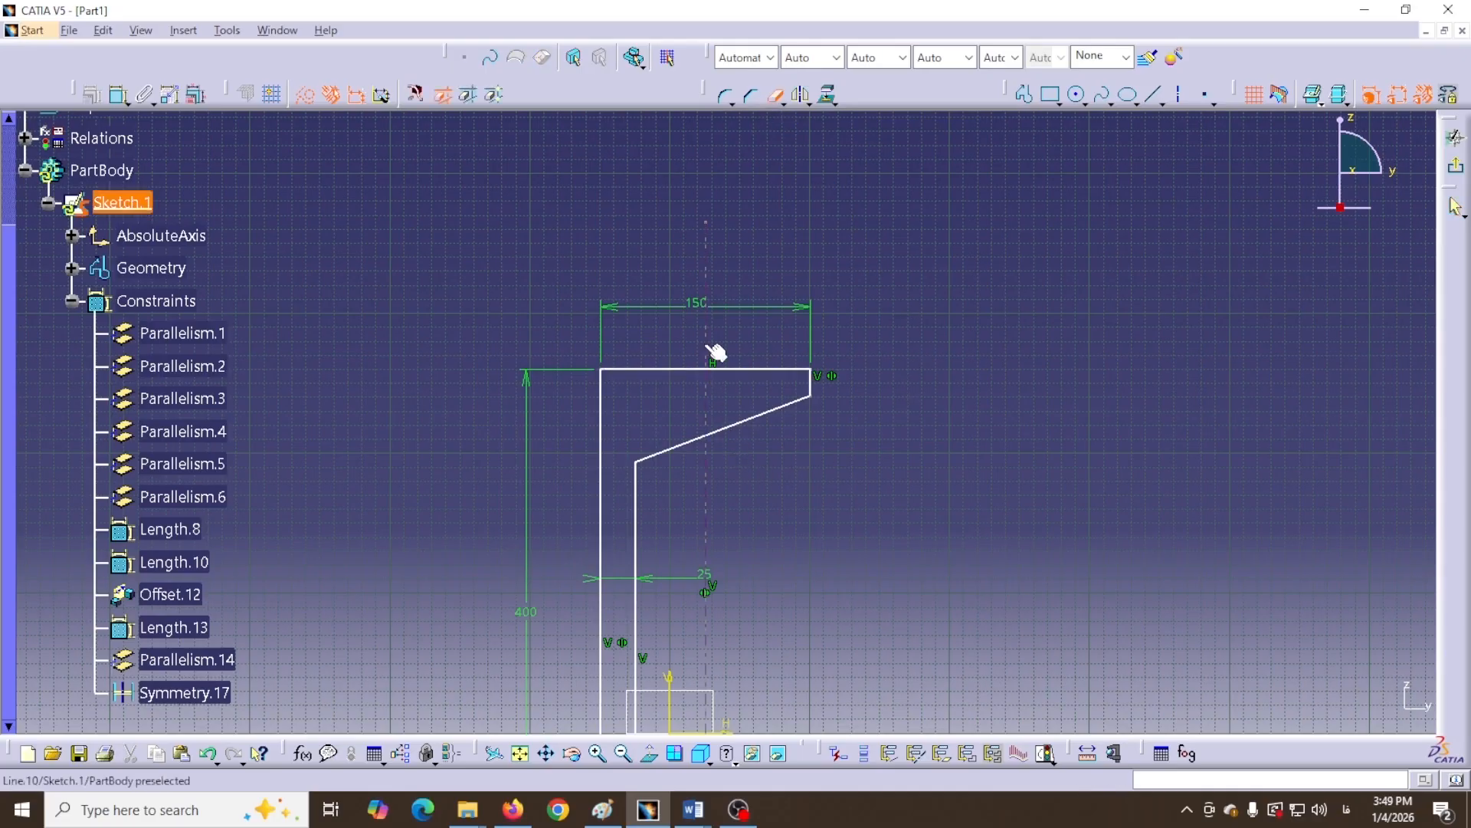
pyautogui.click(775, 101)
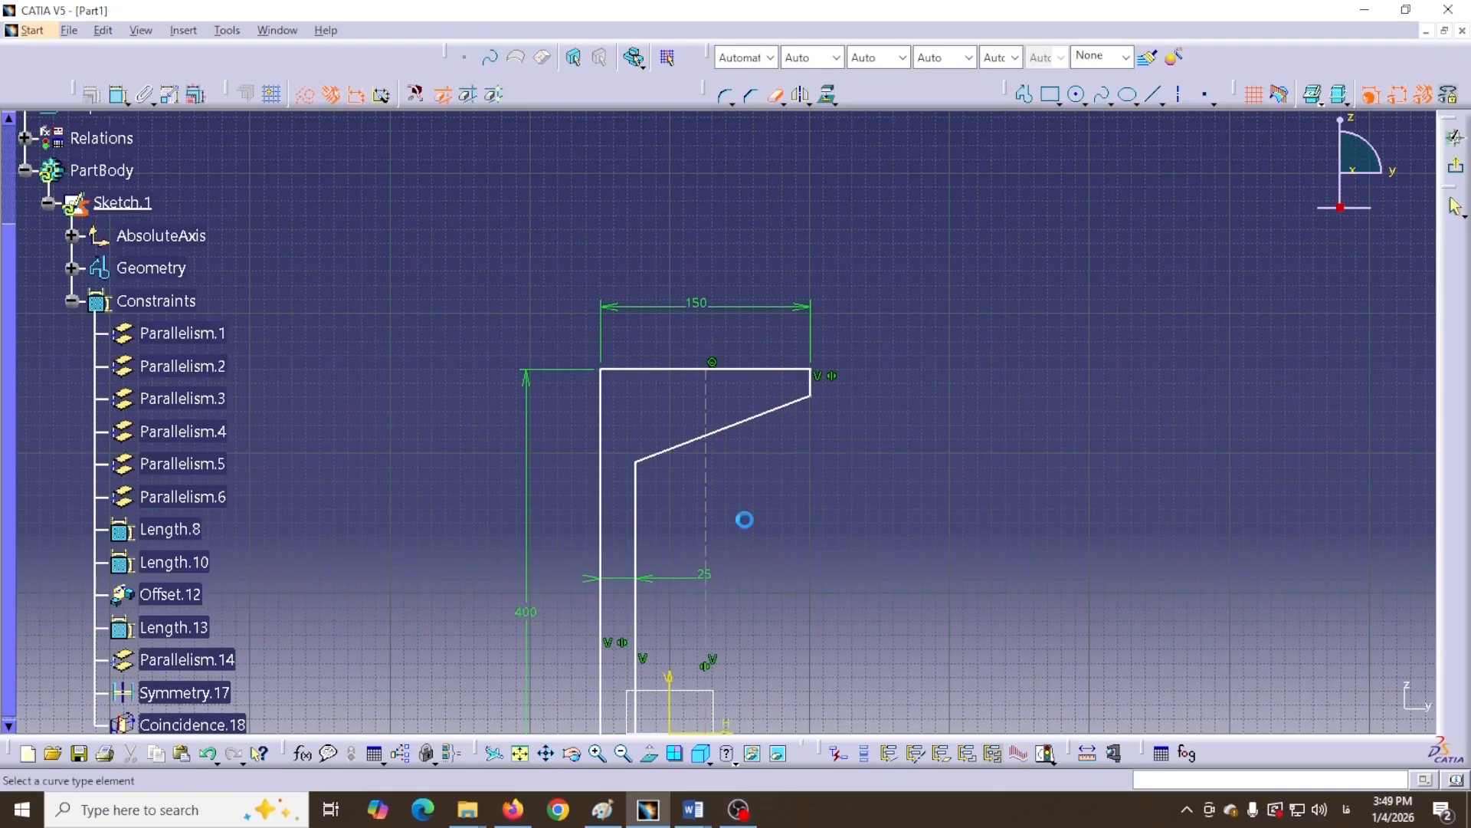
pyautogui.click(709, 538)
pyautogui.moveTo(773, 503); pyautogui.dragTo(761, 248, button='middle')
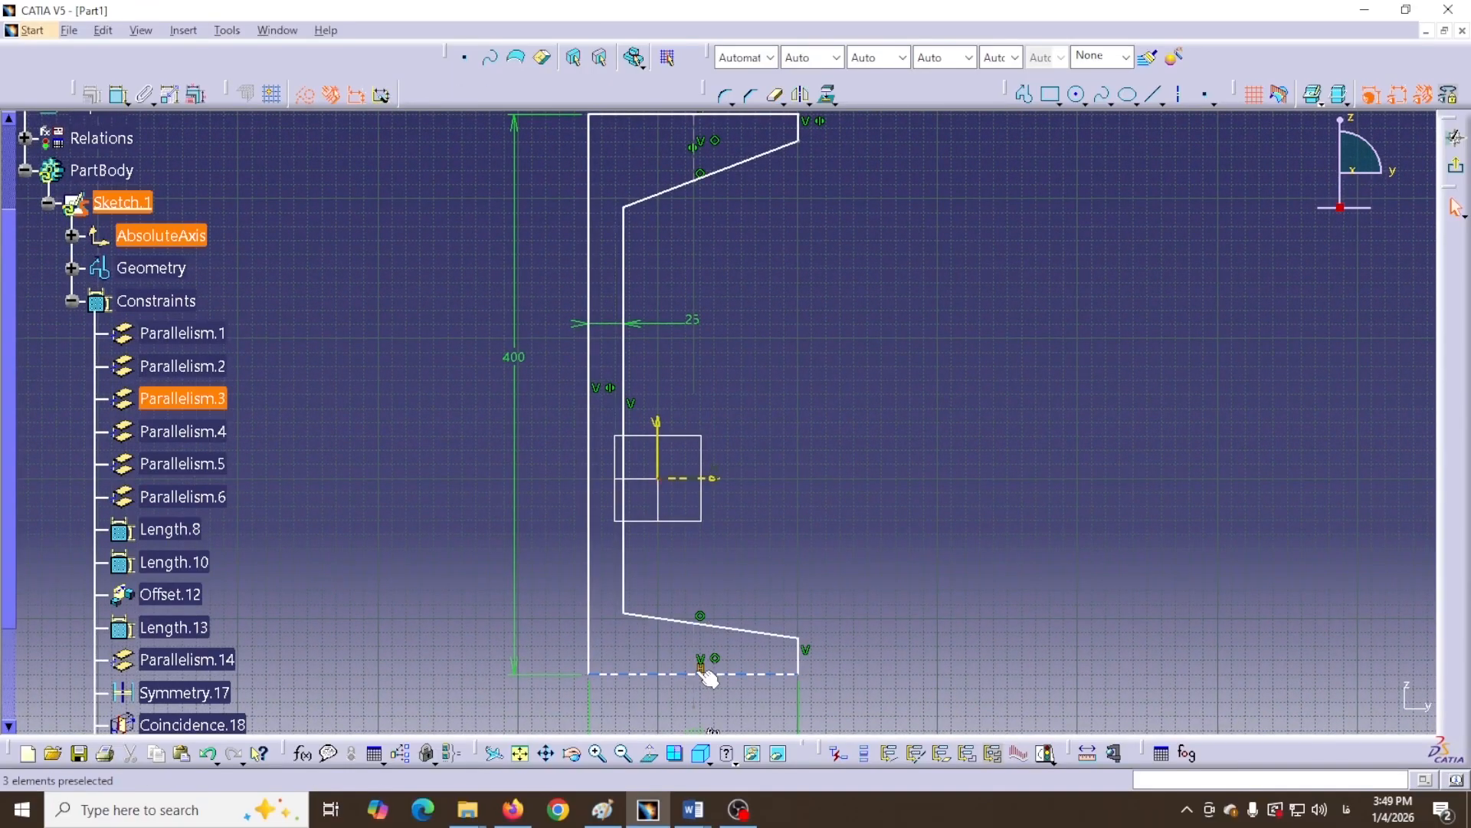
# Quick Trim the part of the construction line that extends below the lower flange
pyautogui.click(775, 94)
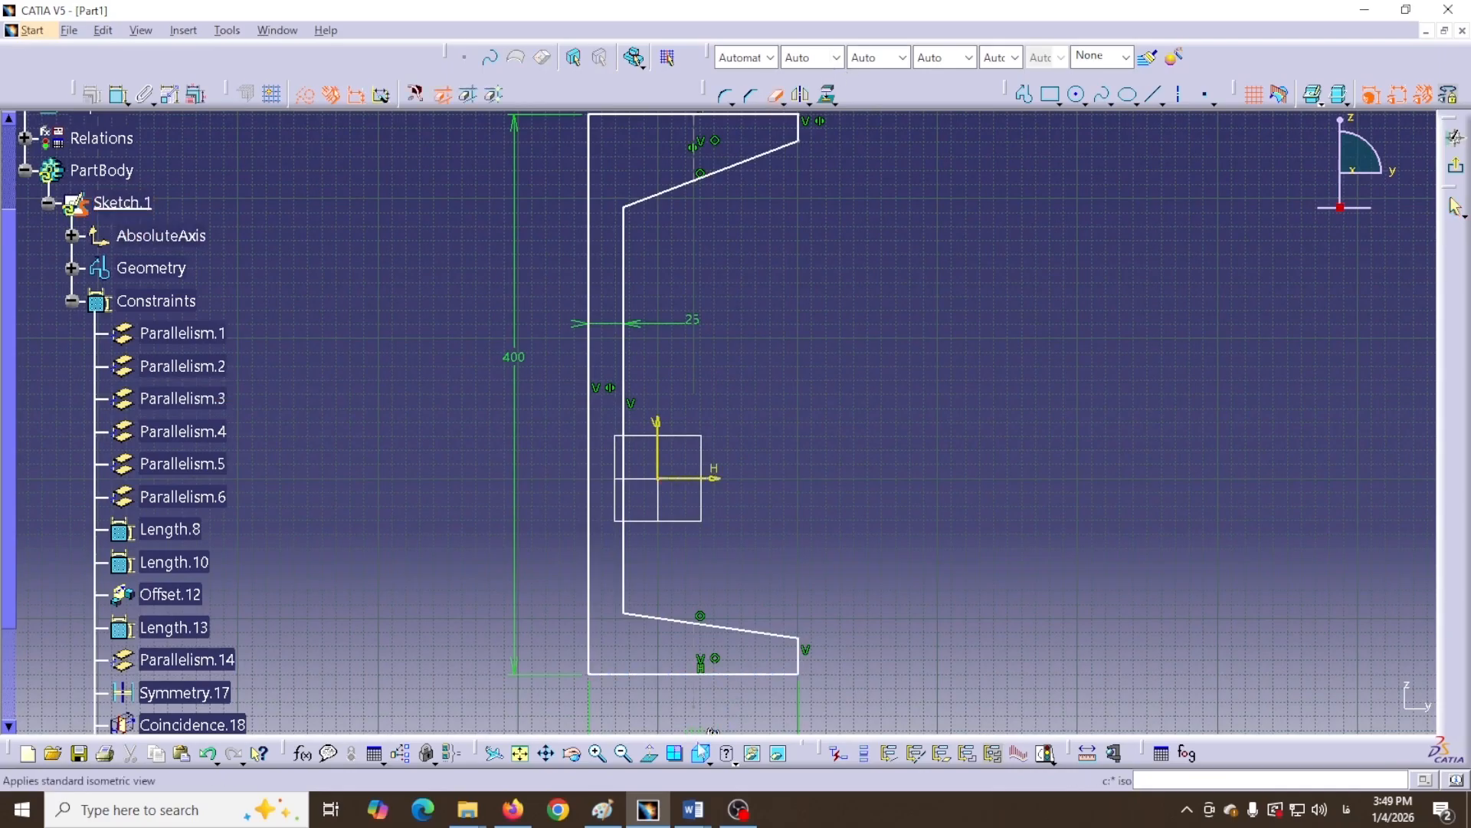
pyautogui.click(694, 696)
pyautogui.scroll(-1, 861, 479)
pyautogui.moveTo(861, 480); pyautogui.dragTo(796, 373, button='middle')
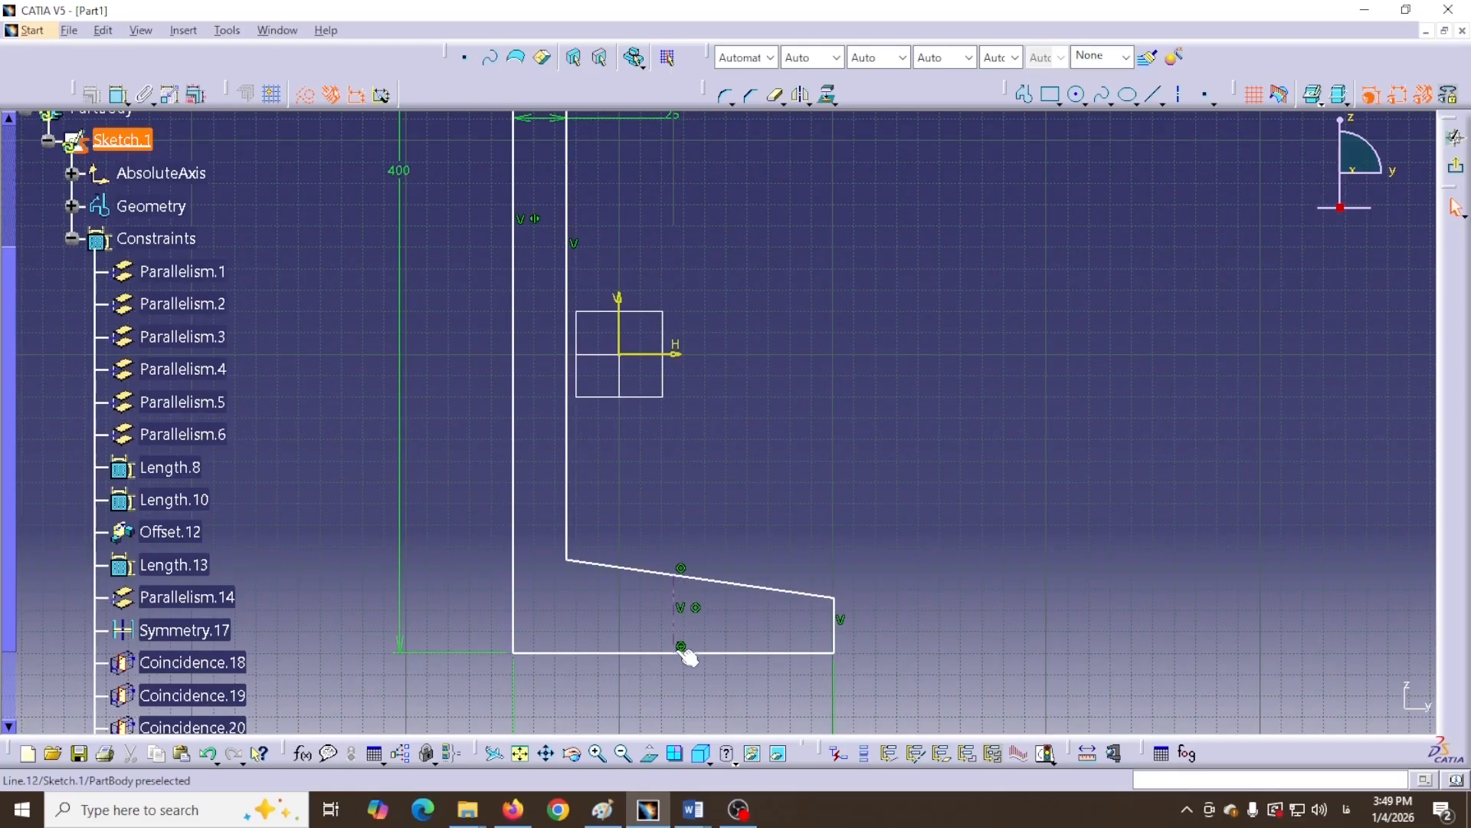
# Dimension the upper flange's thickness from its outer edge to the construction line's endpoint on the sloped inner edge
pyautogui.moveTo(781, 422); pyautogui.dragTo(772, 679, button='middle')
pyautogui.moveTo(705, 338); pyautogui.dragTo(703, 605, button='middle')
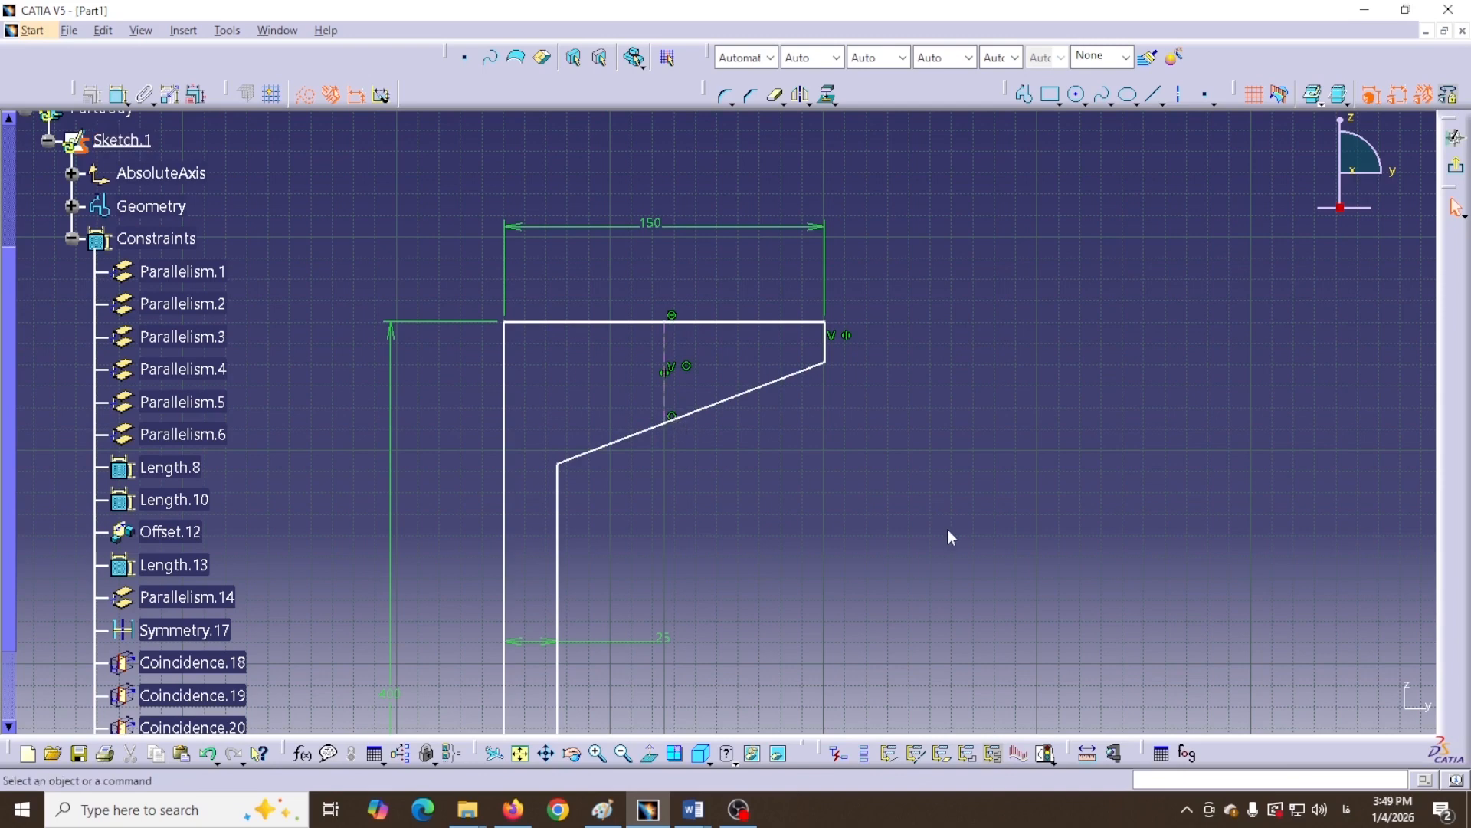
pyautogui.click(118, 95)
pyautogui.click(663, 334)
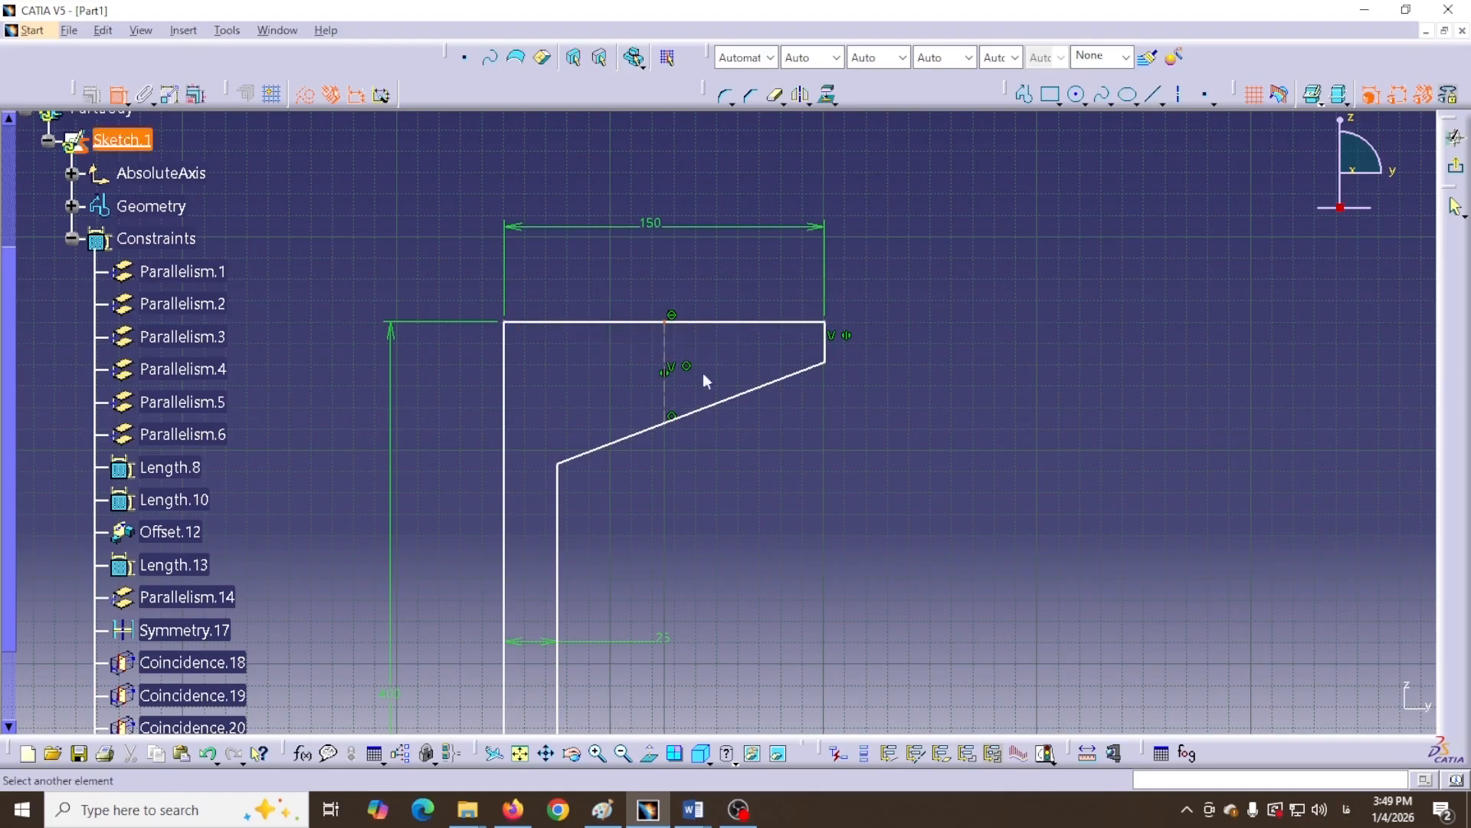
pyautogui.click(673, 420)
pyautogui.click(927, 360)
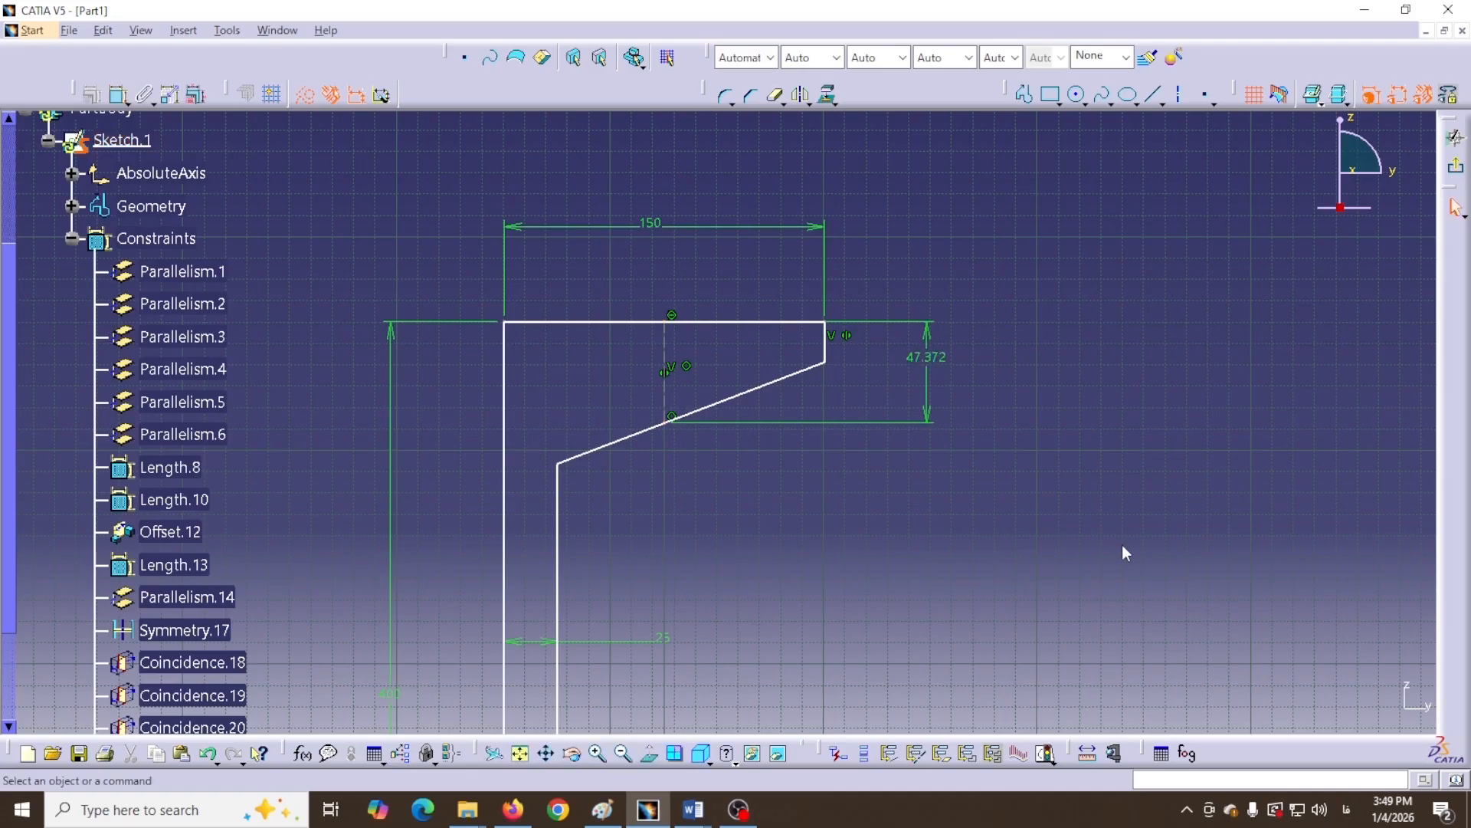
# Set the upper flange's thickness at the construction line to 45 mm
pyautogui.moveTo(938, 643); pyautogui.dragTo(866, 322, button='middle')
pyautogui.moveTo(798, 436); pyautogui.dragTo(811, 218, button='middle')
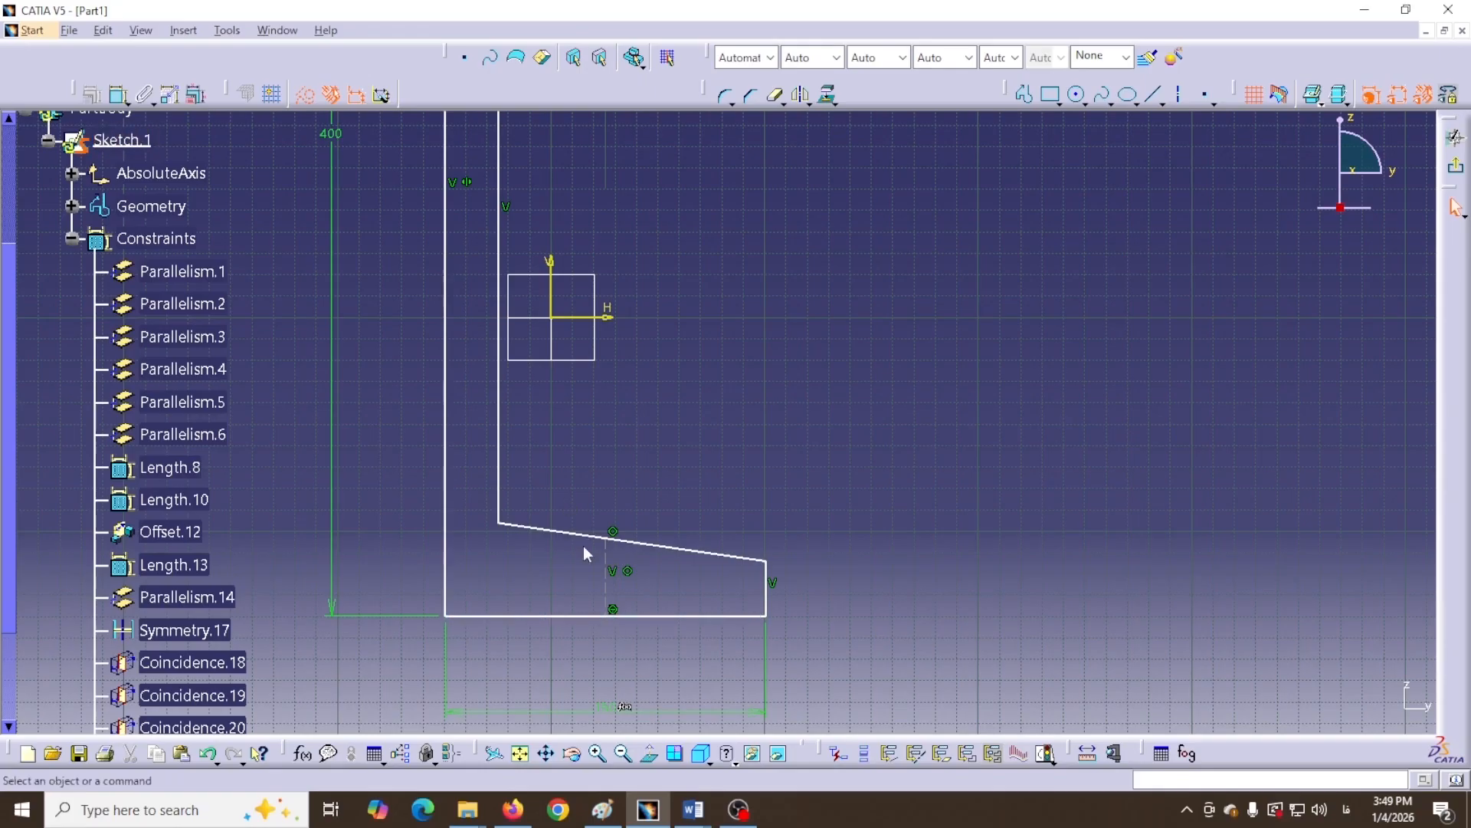
pyautogui.moveTo(802, 447); pyautogui.dragTo(874, 614, button='middle')
pyautogui.moveTo(850, 444); pyautogui.dragTo(881, 571, button='middle')
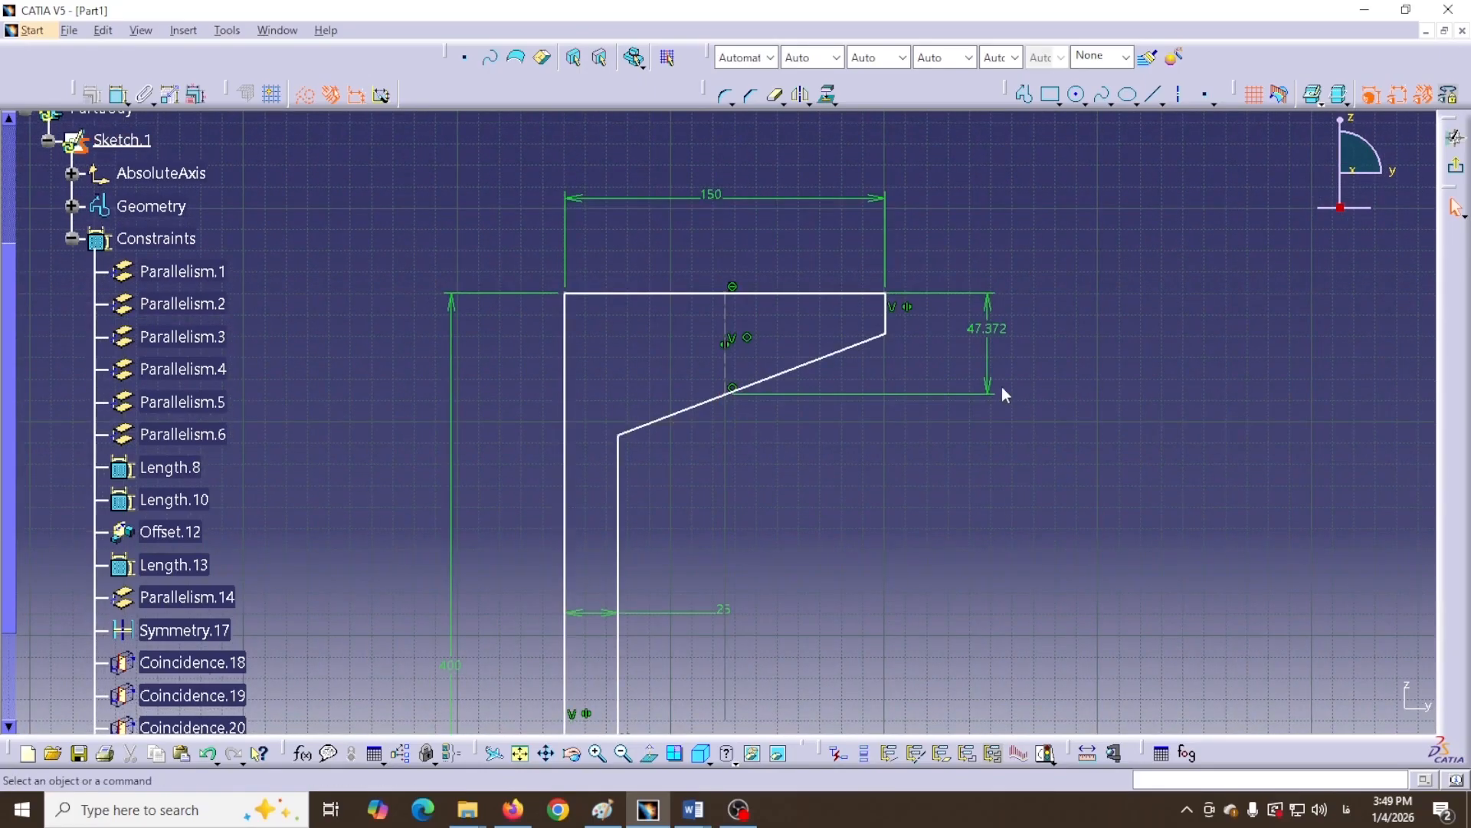
pyautogui.doubleClick(999, 333)
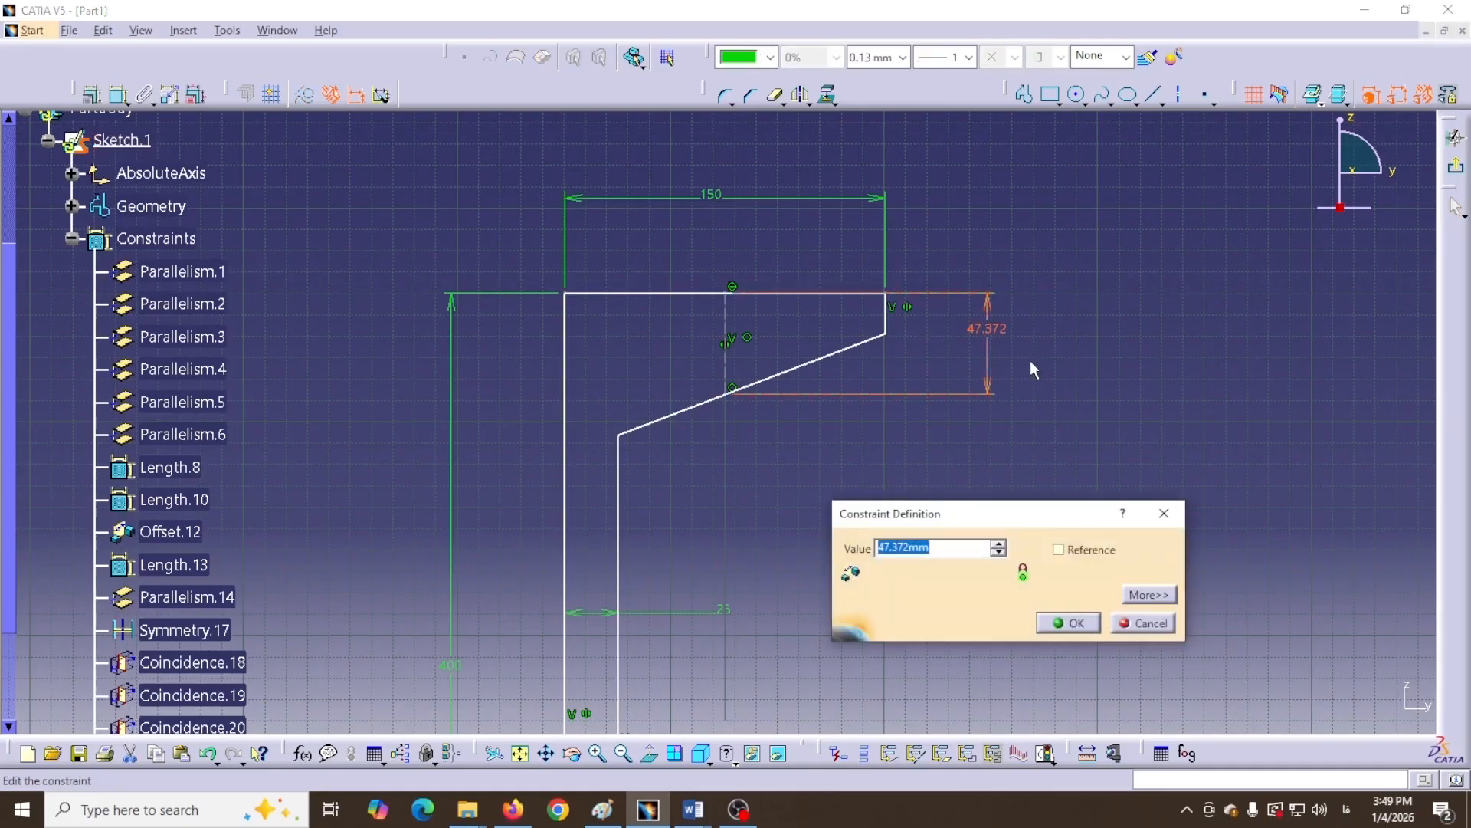
pyautogui.write('45')
pyautogui.press('Return')
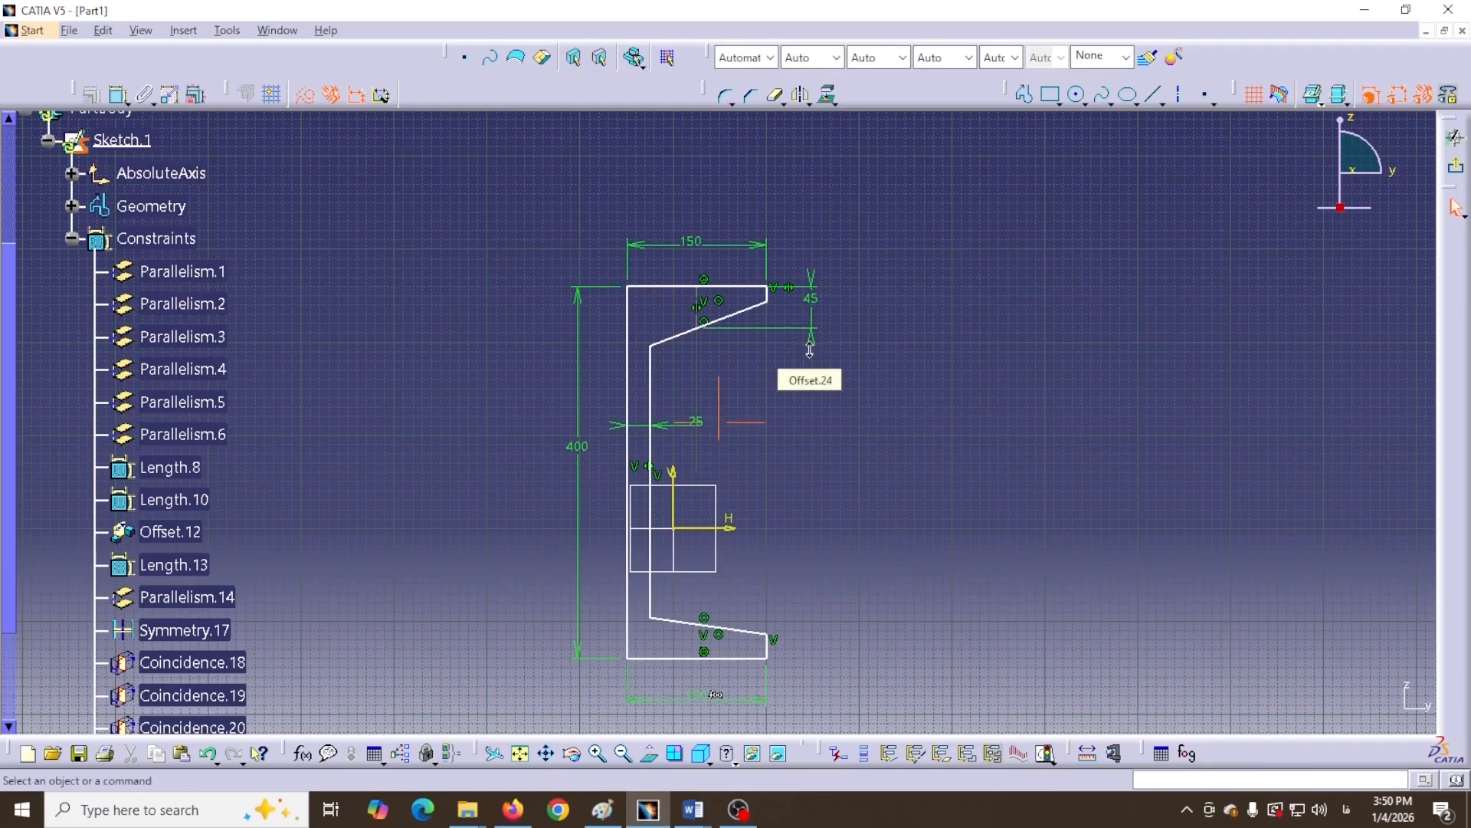
# Set the upper flange's width to 100 mm, then restore it to 150 mm
pyautogui.moveTo(810, 355)
pyautogui.keyDown('ctrl'); pyautogui.mouseDown(button='middle')
pyautogui.moveTo(802, 282)
pyautogui.moveTo(879, 460)
pyautogui.mouseUp(button='middle'); pyautogui.keyUp('ctrl')
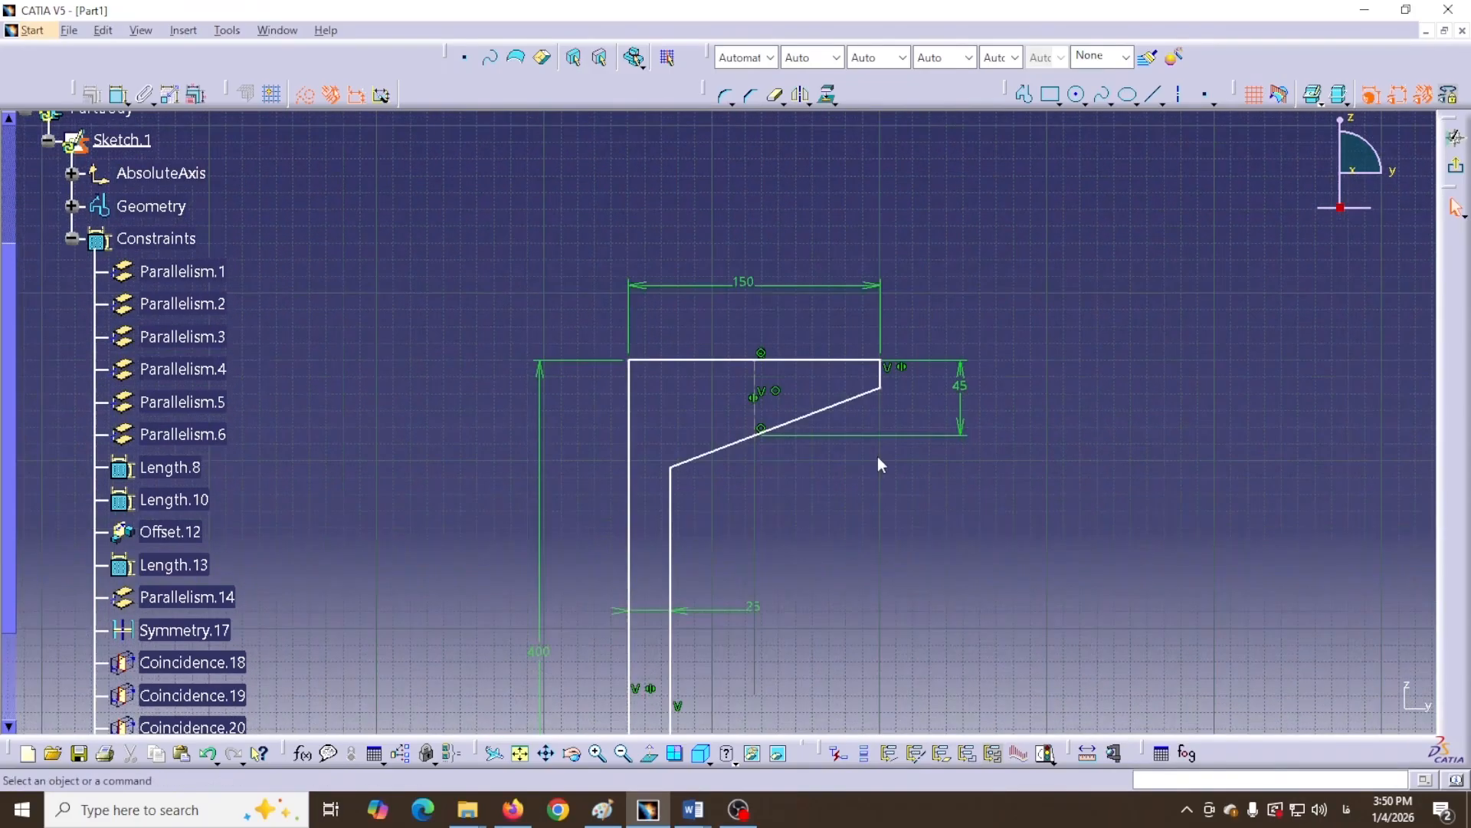
pyautogui.doubleClick(745, 284)
pyautogui.write('100')
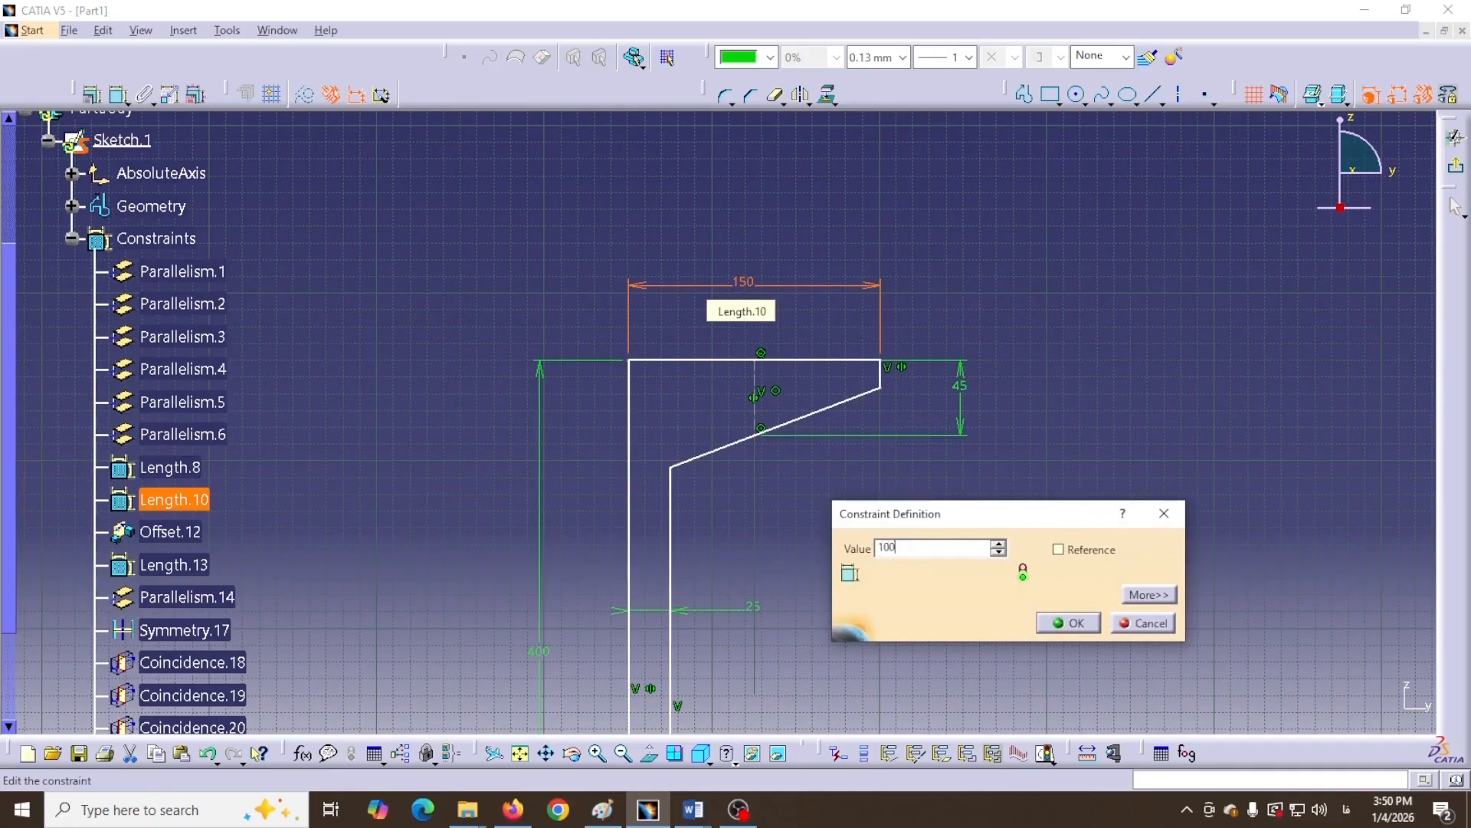
pyautogui.press('Return')
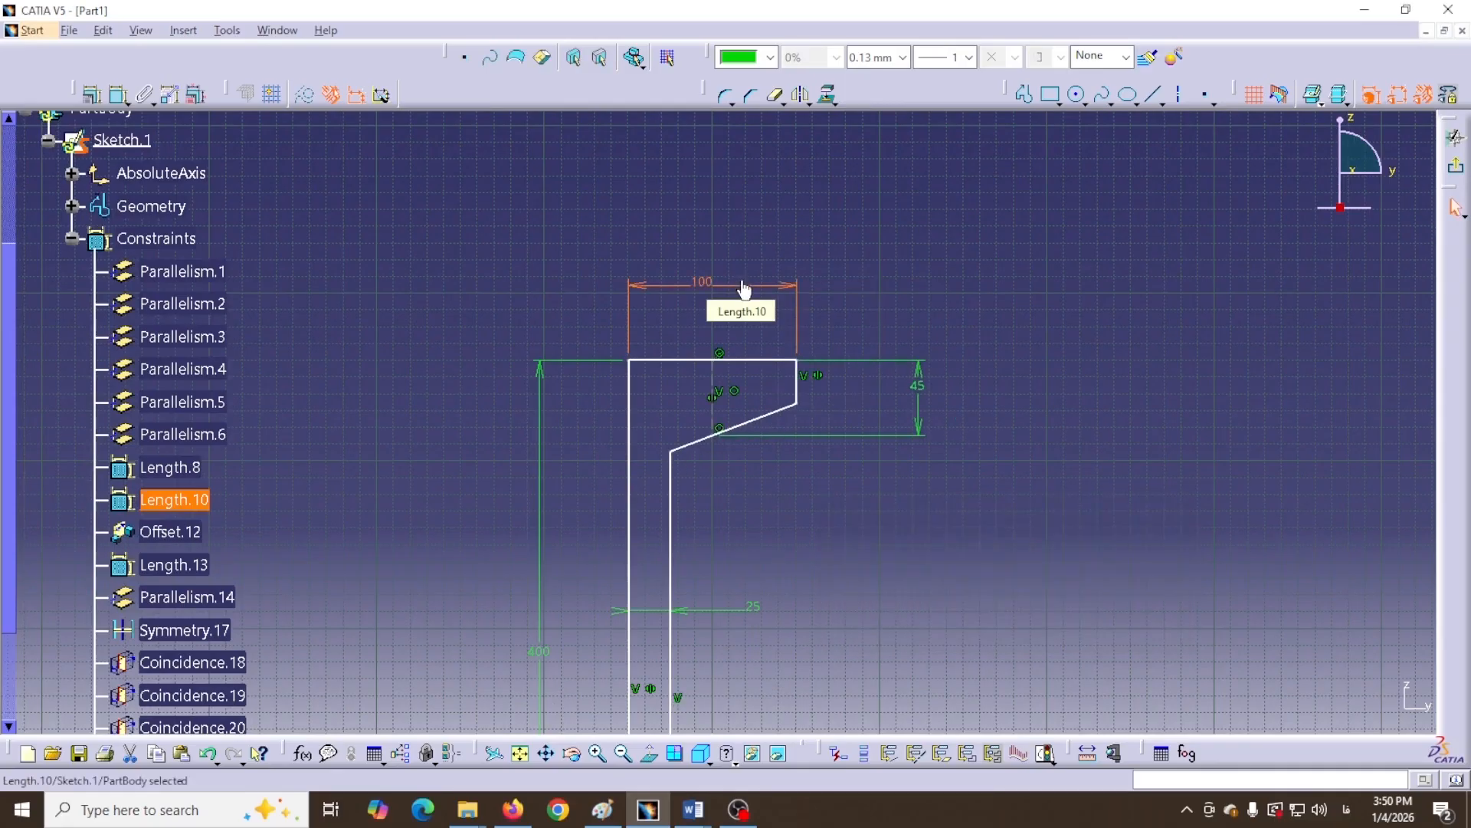
pyautogui.doubleClick(701, 285)
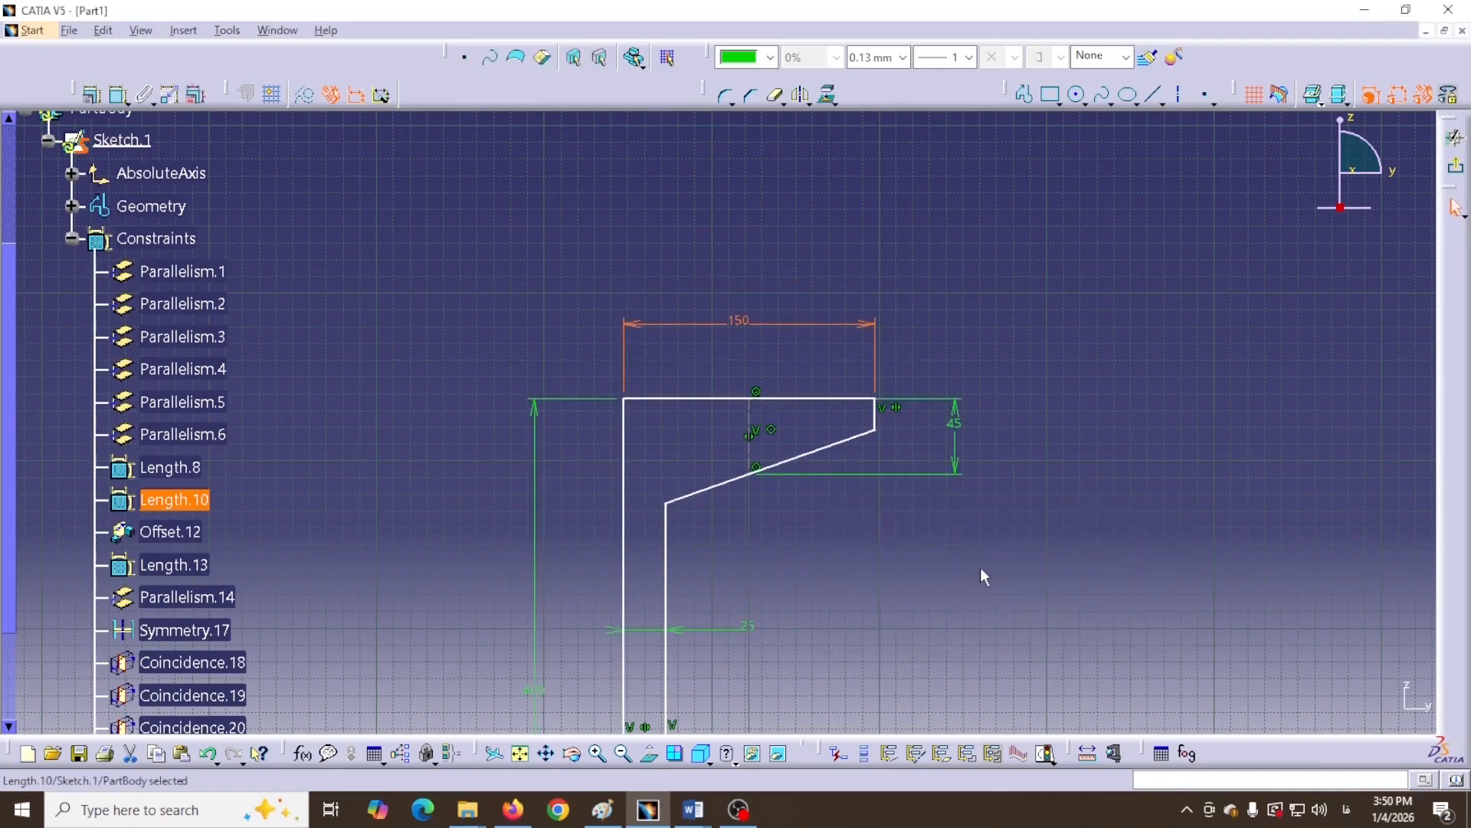
# Set the upper flange's width to 200 mm
pyautogui.doubleClick(747, 321)
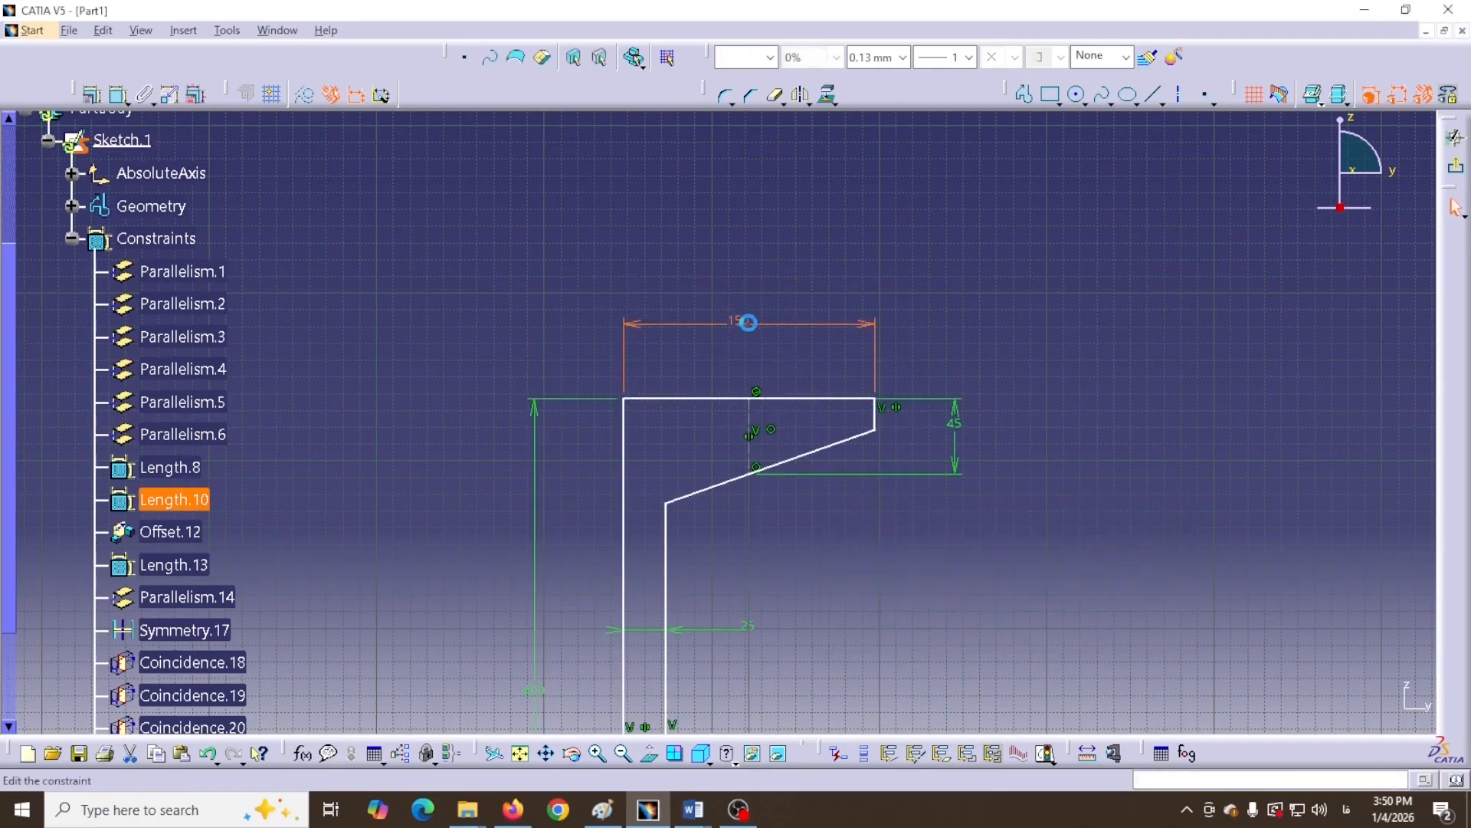
pyautogui.write('200')
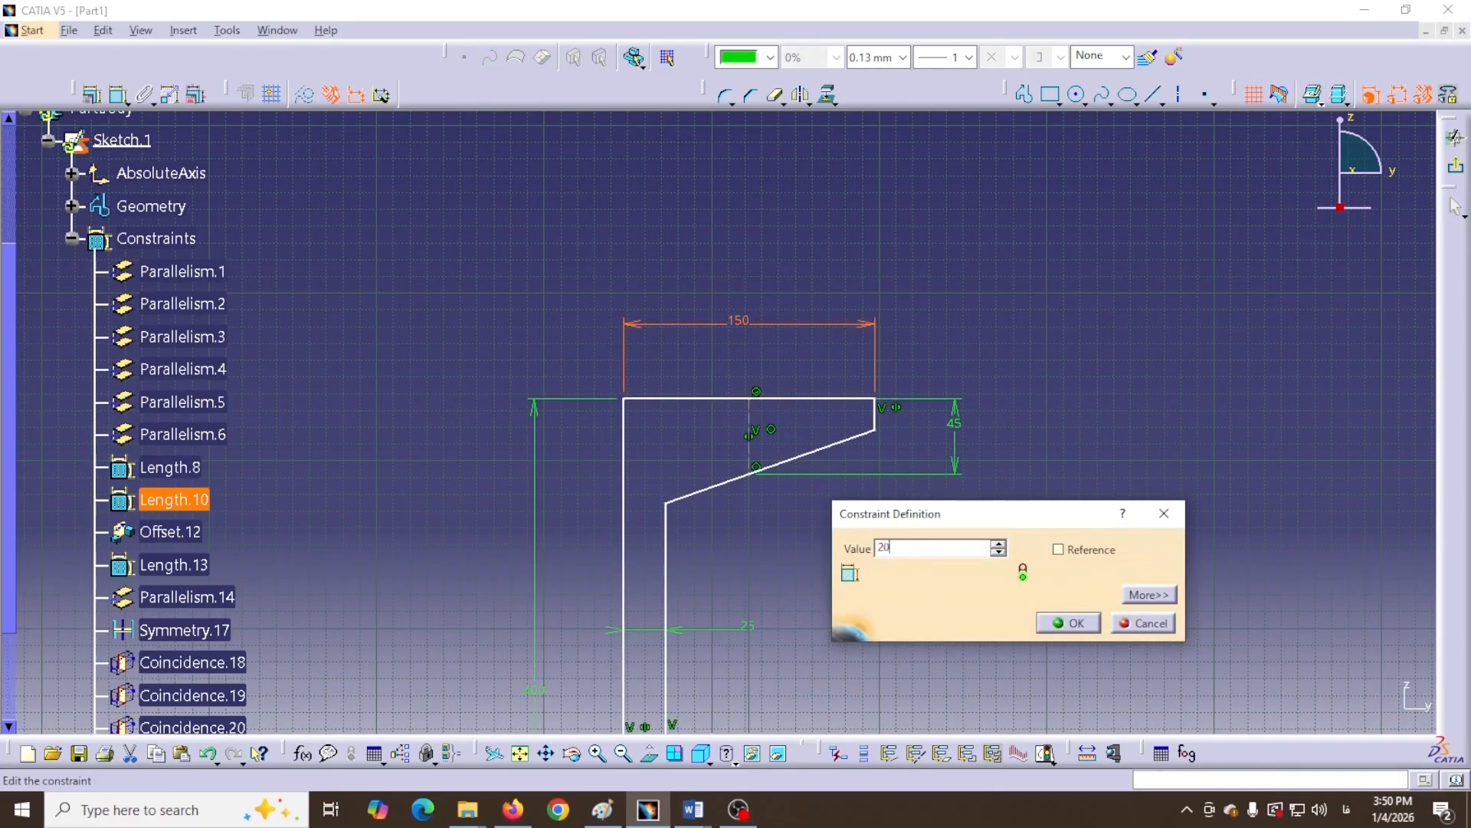
pyautogui.press('Return')
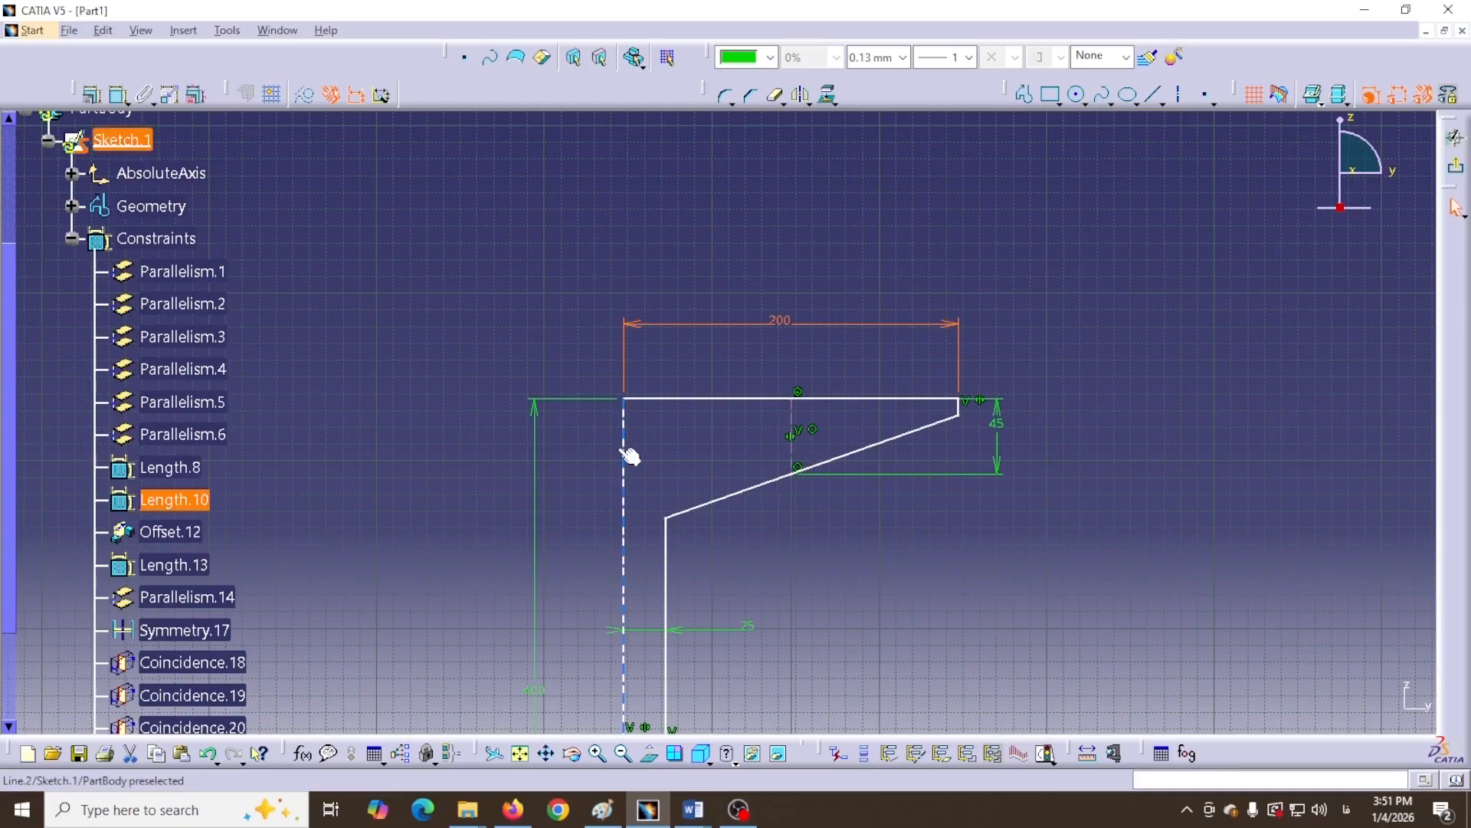
# Set the upper flange's width to 100 mm
pyautogui.doubleClick(785, 322)
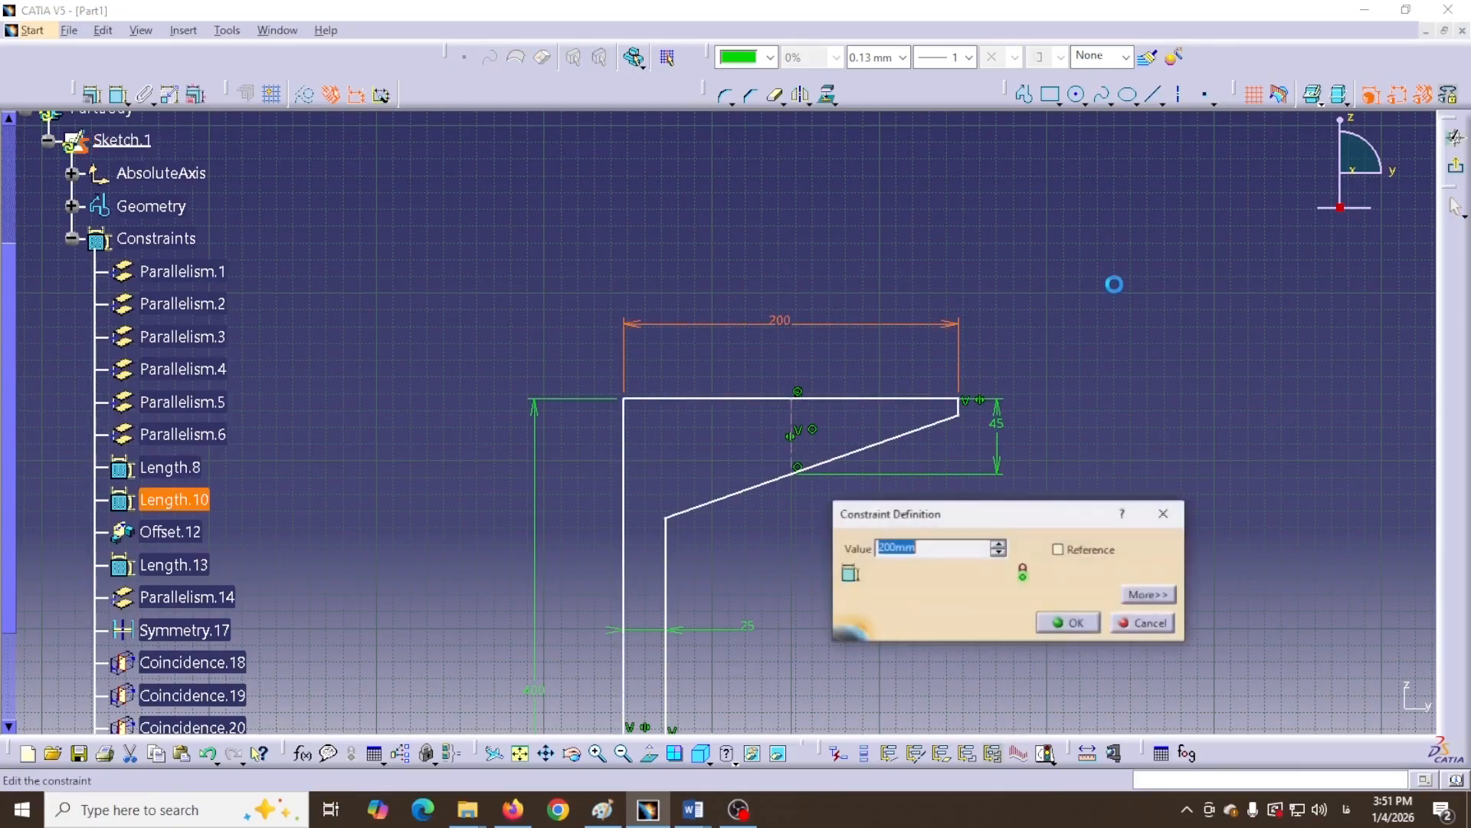
pyautogui.write('1')
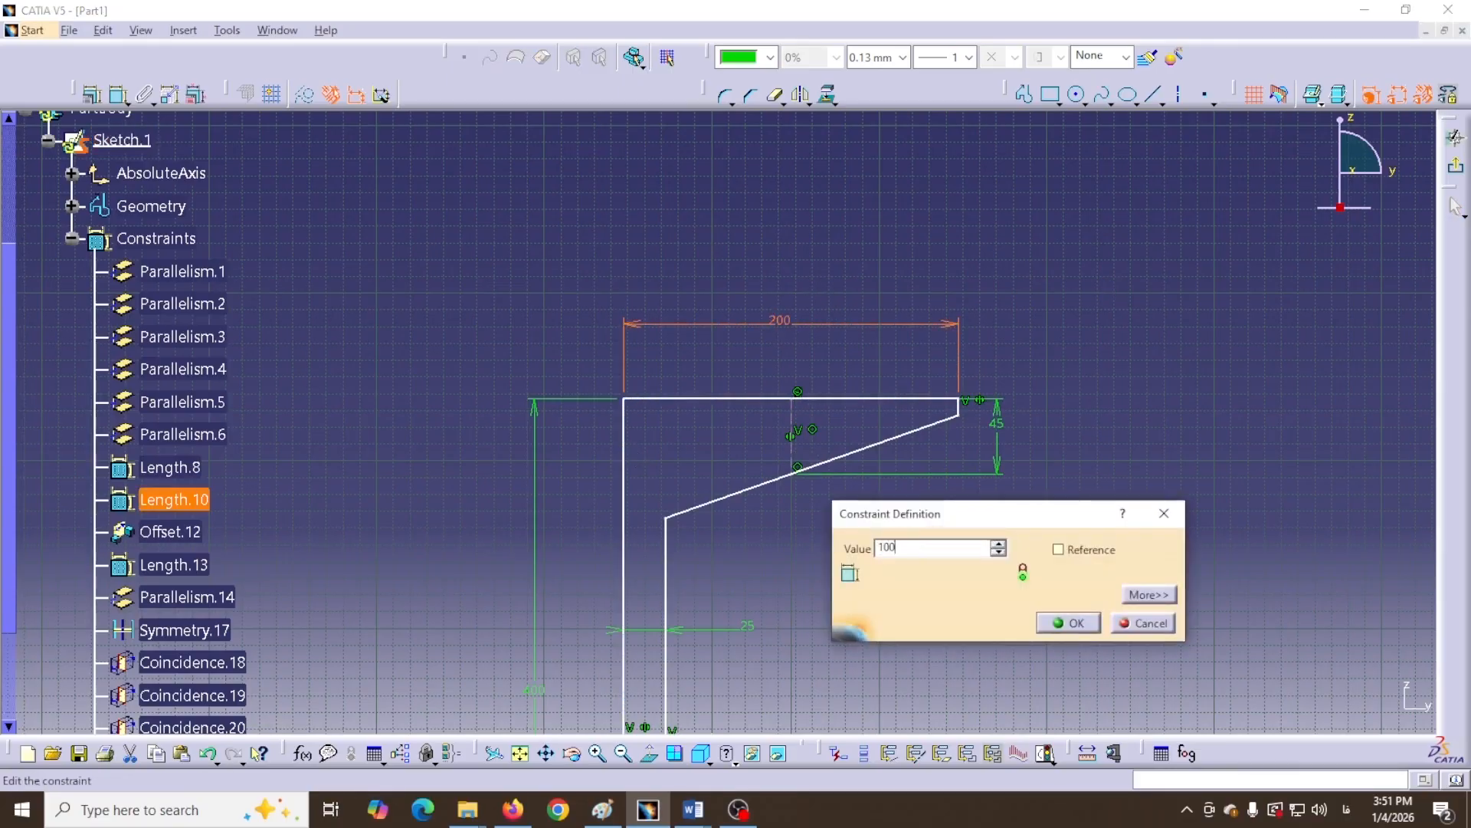
pyautogui.write('00')
pyautogui.press('Return')
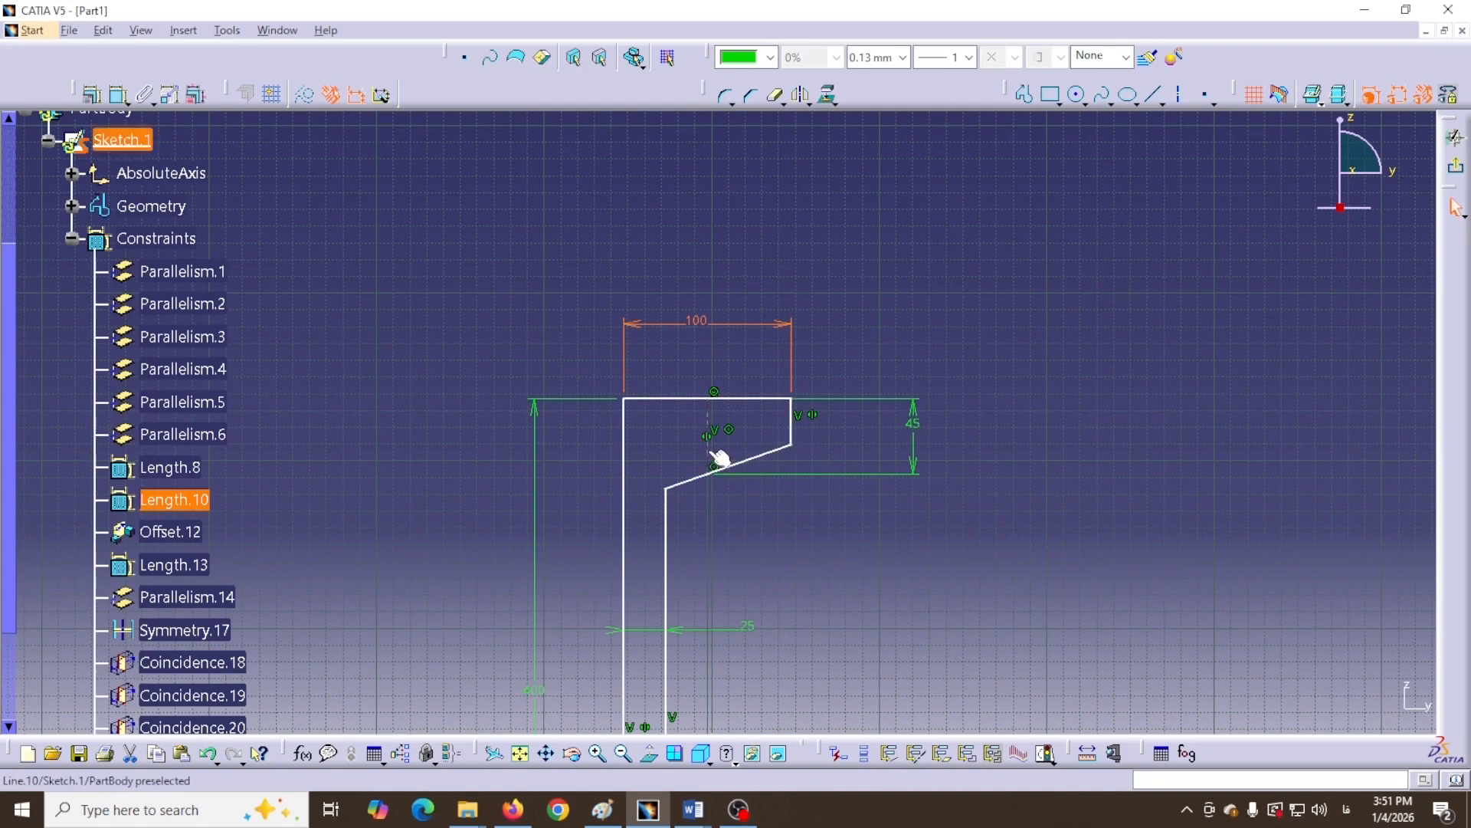
# Set the upper flange's width to 150 mm and clear the selection
pyautogui.doubleClick(673, 329)
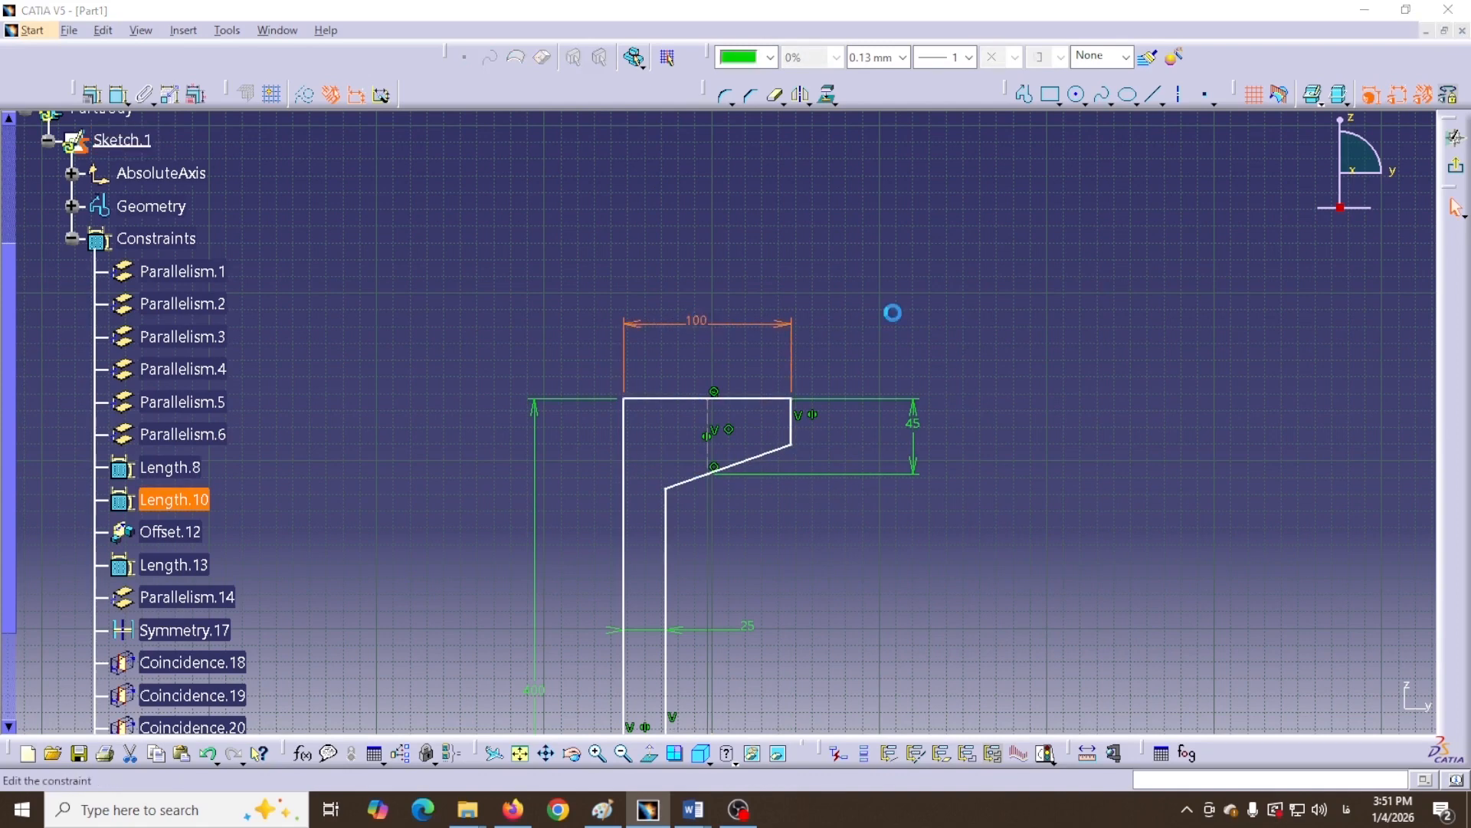
pyautogui.write('15')
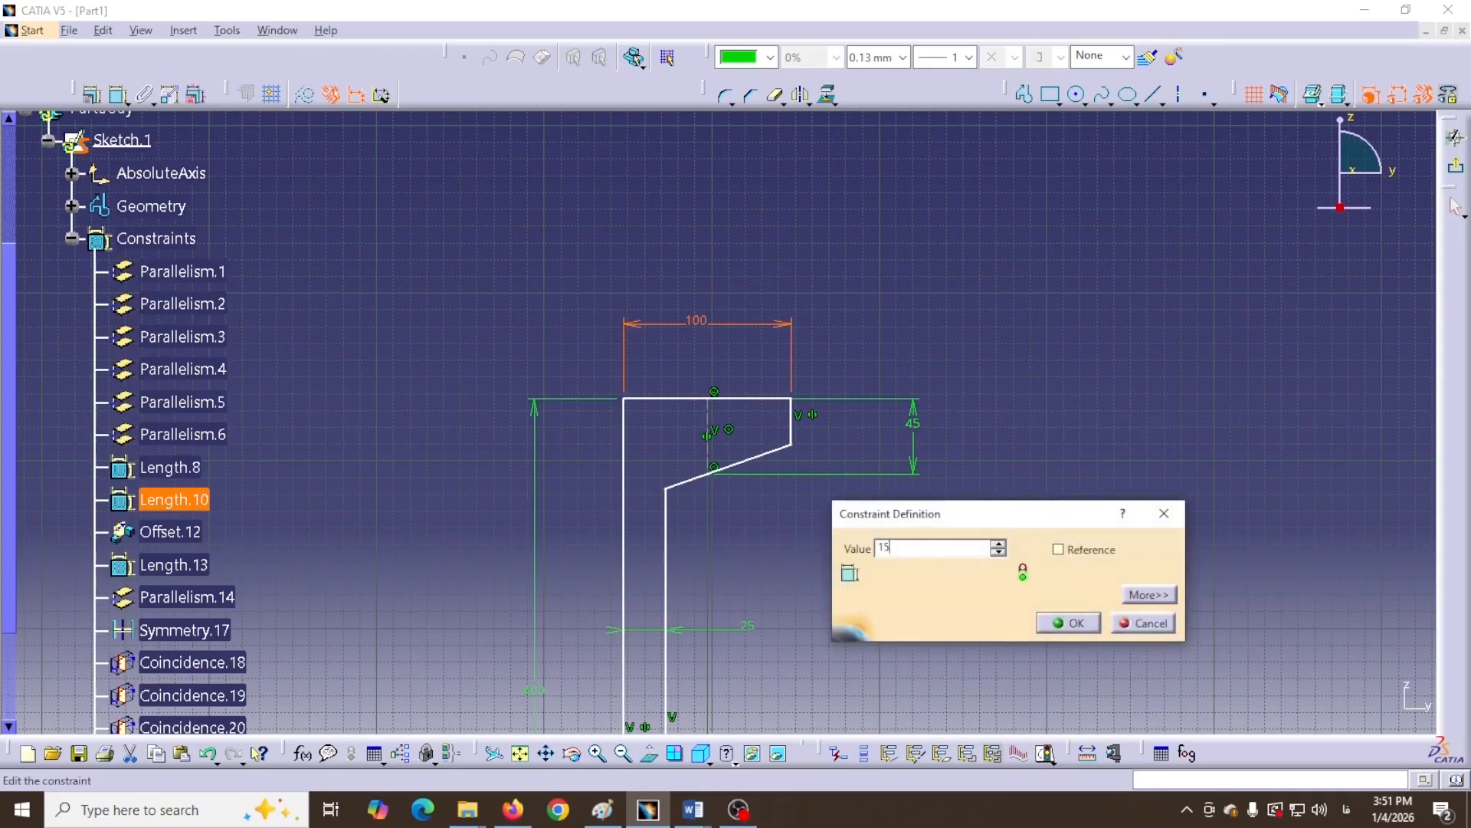
pyautogui.write('0')
pyautogui.press('Return')
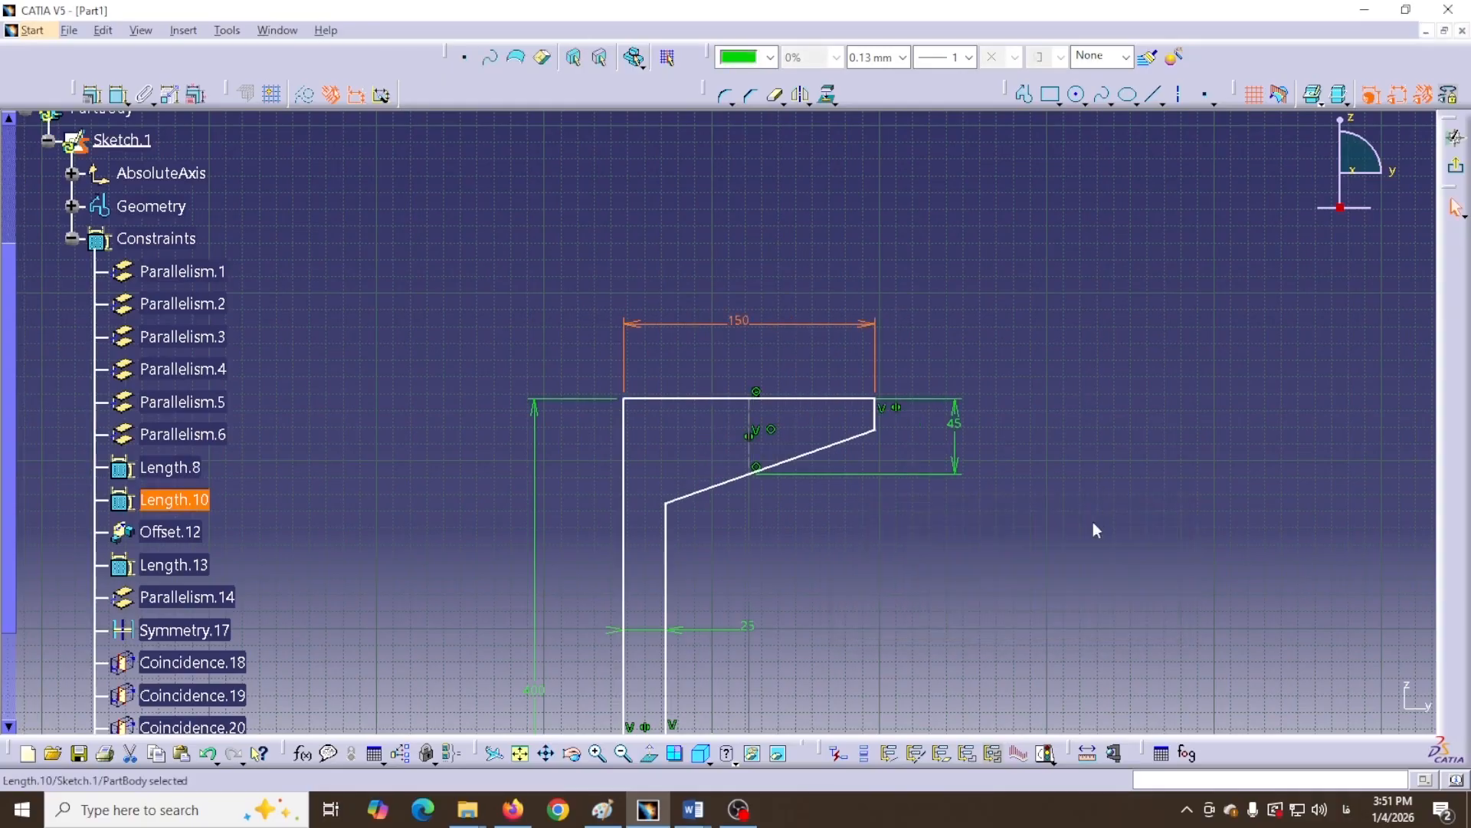
pyautogui.click(996, 536)
# Add an angle constraint between the upper flange's outer edge and its sloped inner edge, and set it to 5 degrees
pyautogui.moveTo(990, 541)
pyautogui.mouseDown(button='middle')
pyautogui.moveTo(949, 347)
pyautogui.moveTo(974, 426)
pyautogui.mouseUp(button='middle')
pyautogui.click(950, 347)
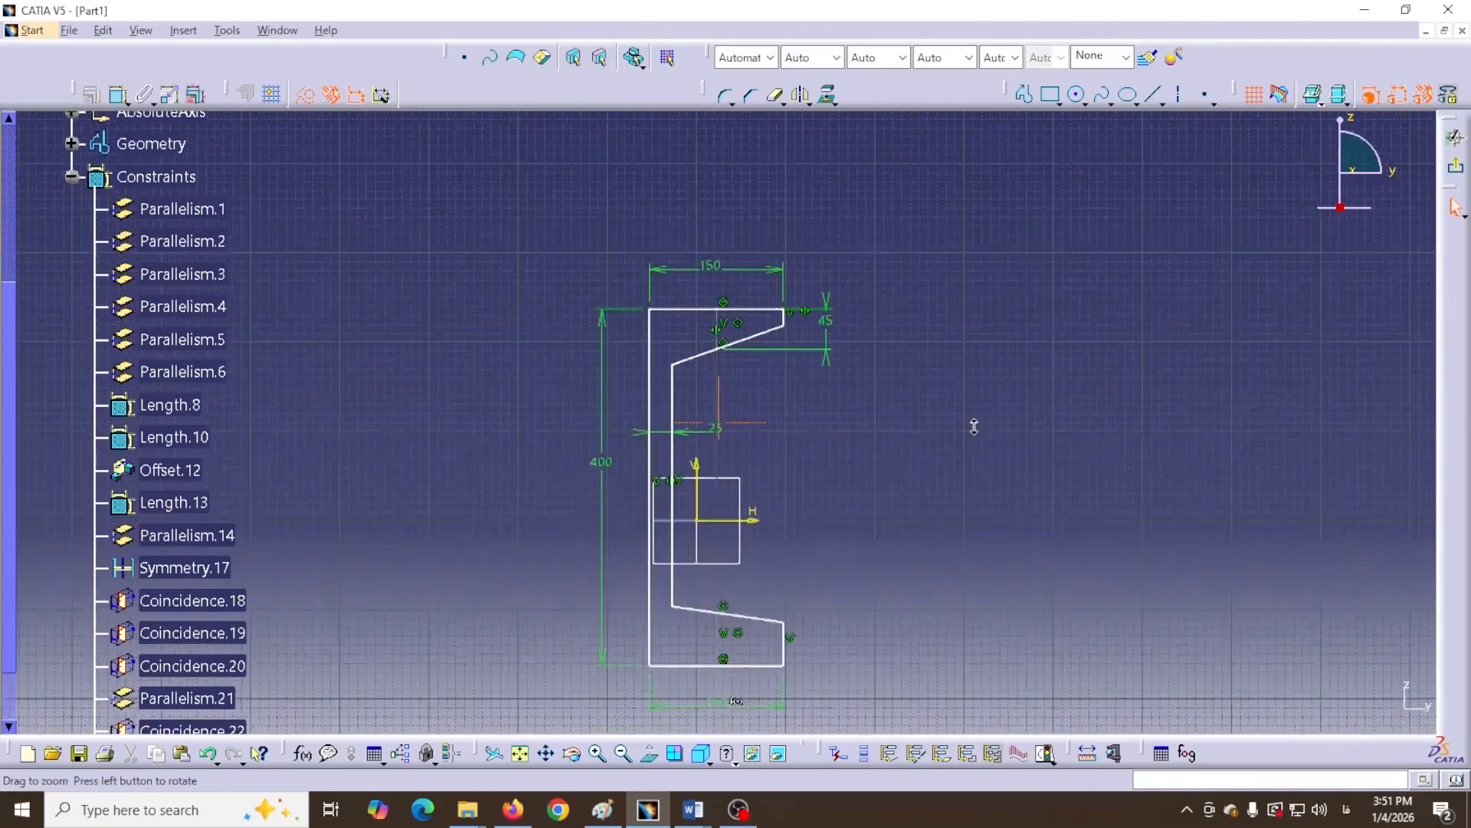
pyautogui.moveTo(817, 490)
pyautogui.mouseDown(button='middle')
pyautogui.moveTo(867, 481)
pyautogui.moveTo(844, 363)
pyautogui.moveTo(851, 467)
pyautogui.mouseUp(button='middle')
pyautogui.click(866, 466)
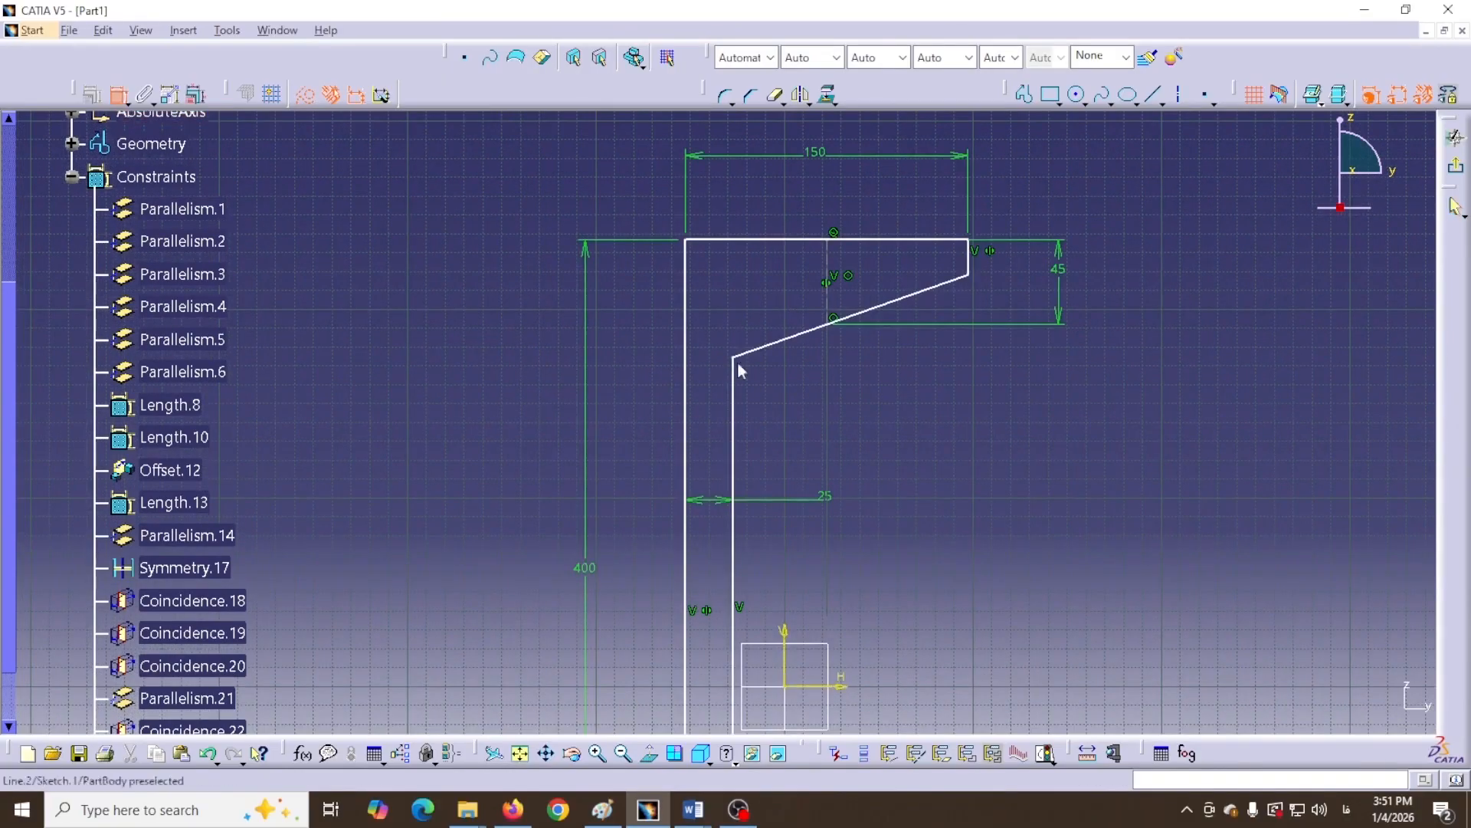
pyautogui.click(797, 333)
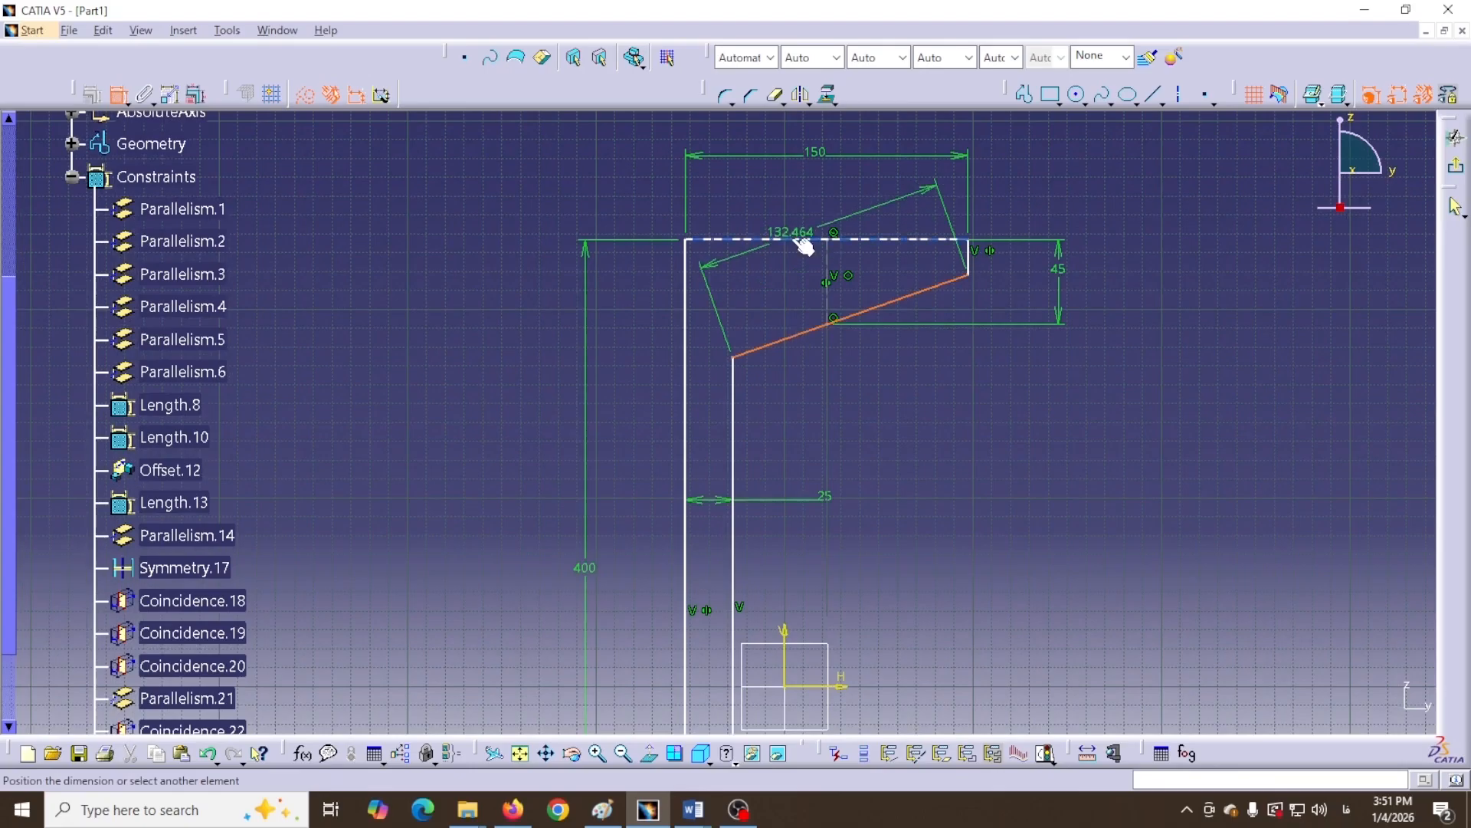
pyautogui.click(801, 241)
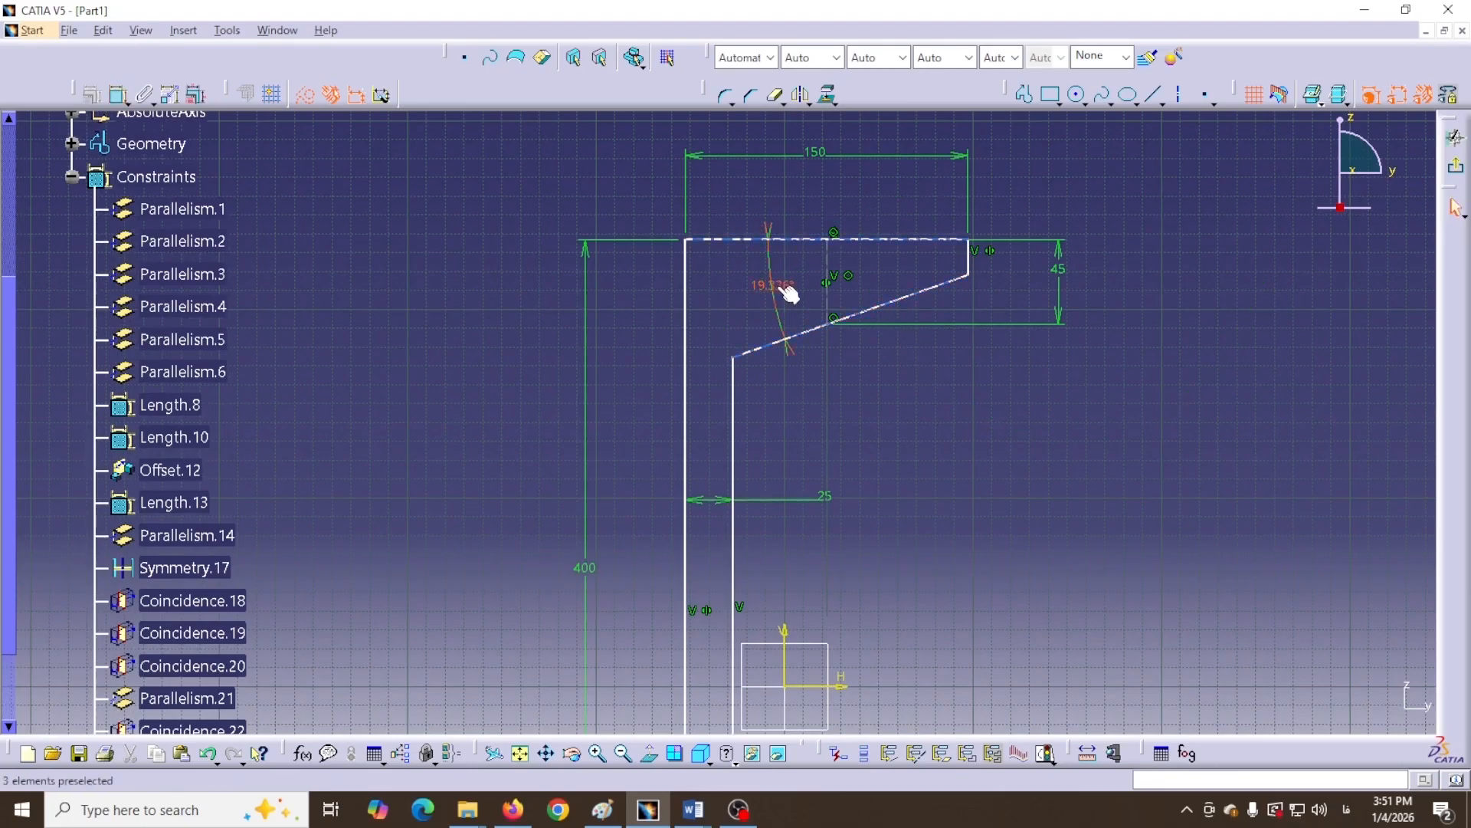
pyautogui.doubleClick(789, 293)
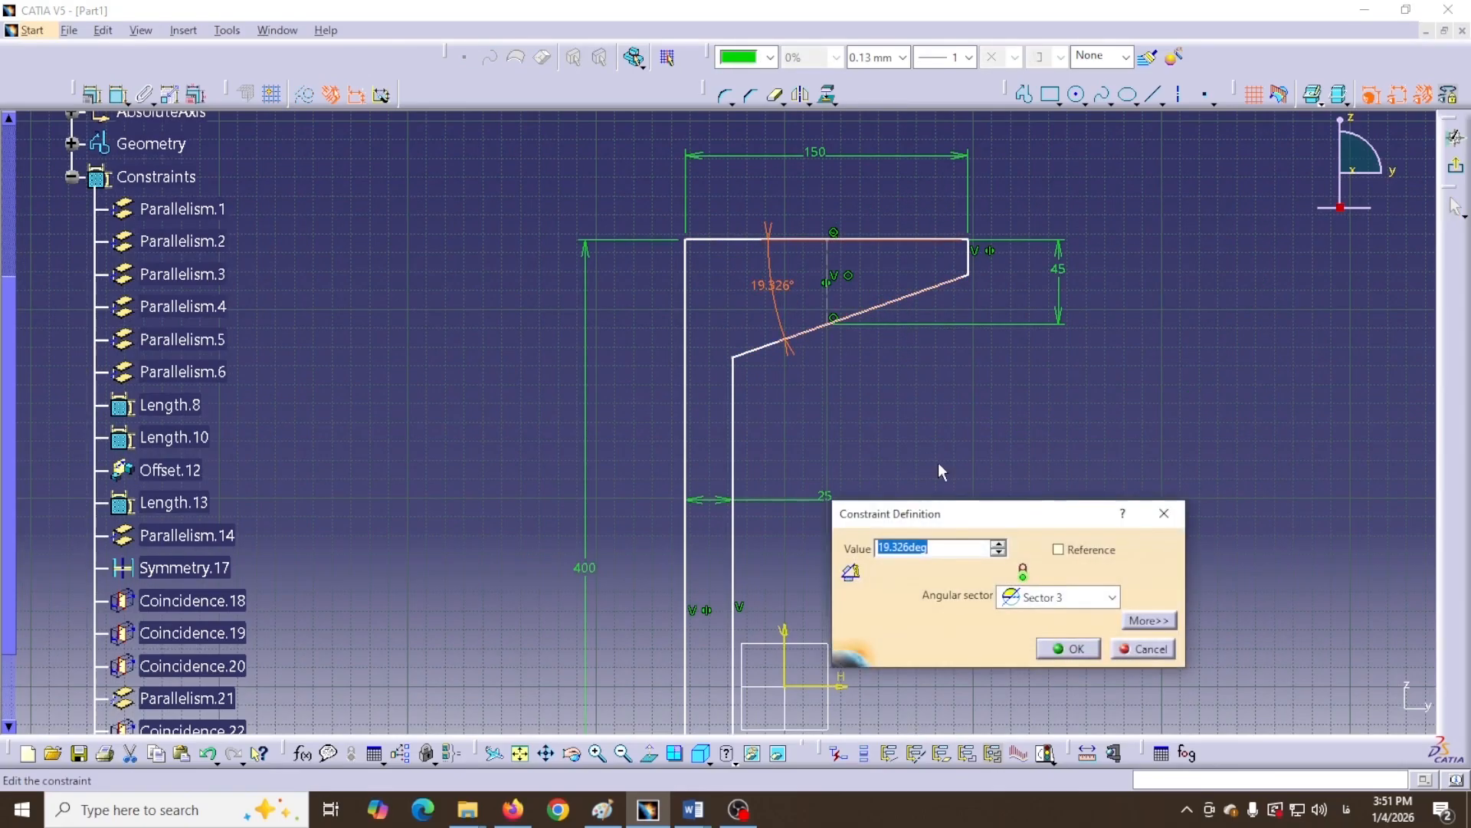
pyautogui.write('5')
pyautogui.click(1069, 649)
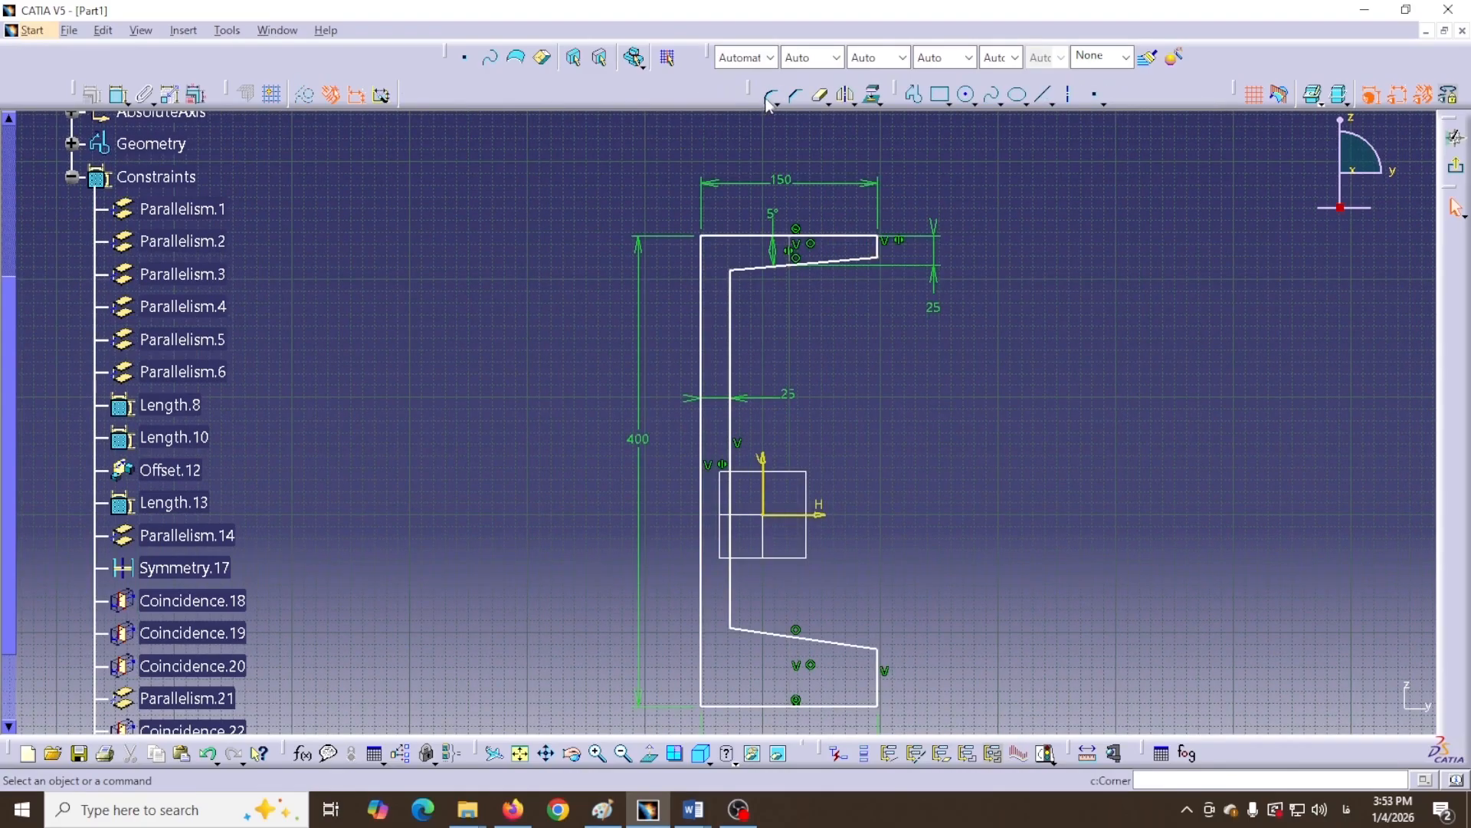
# Round the inner corner between the upper flange's sloped edge and the web with a radius of about 47 mm
pyautogui.click(768, 98)
pyautogui.click(761, 268)
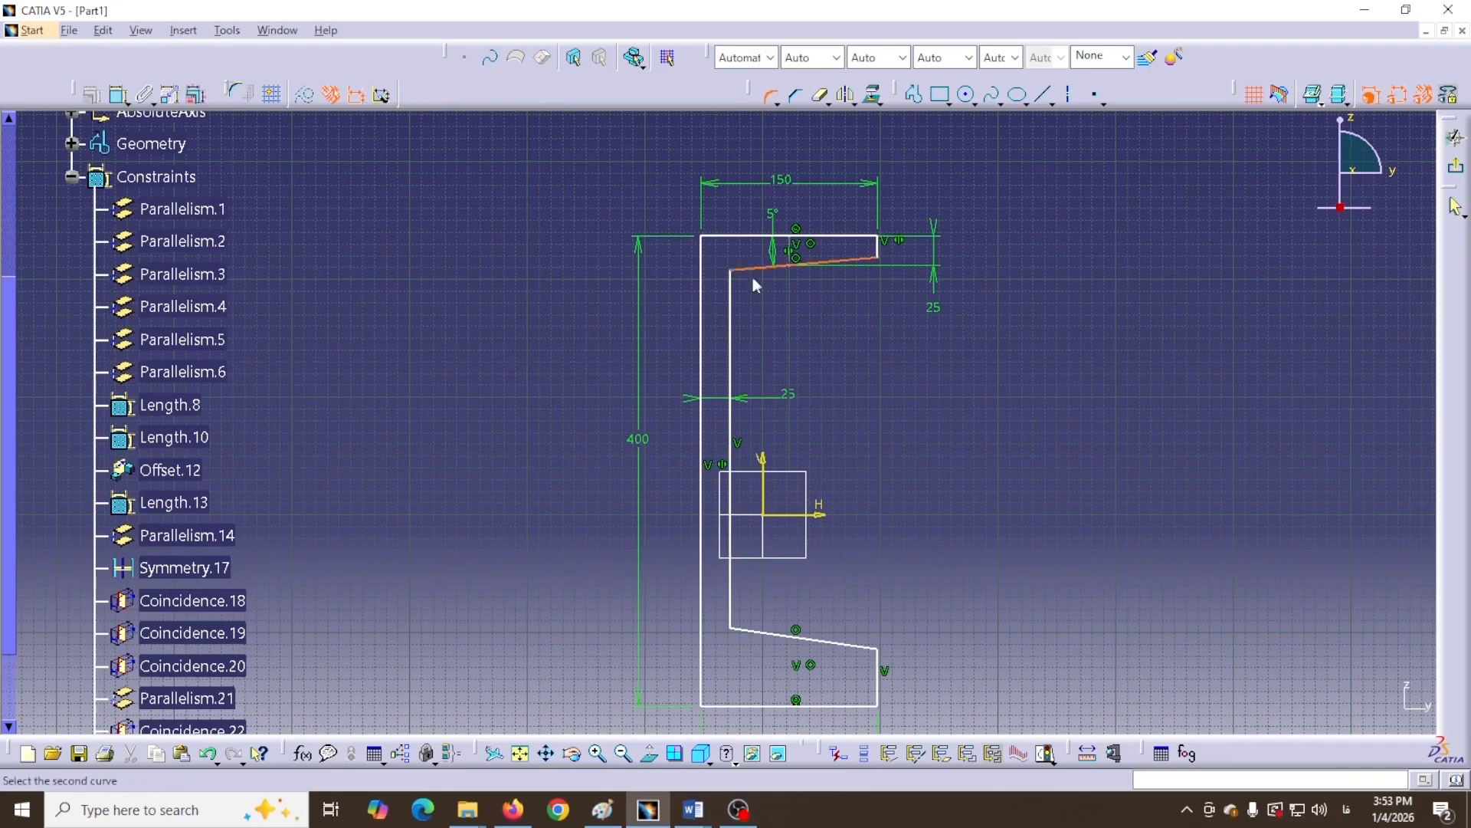
pyautogui.click(732, 290)
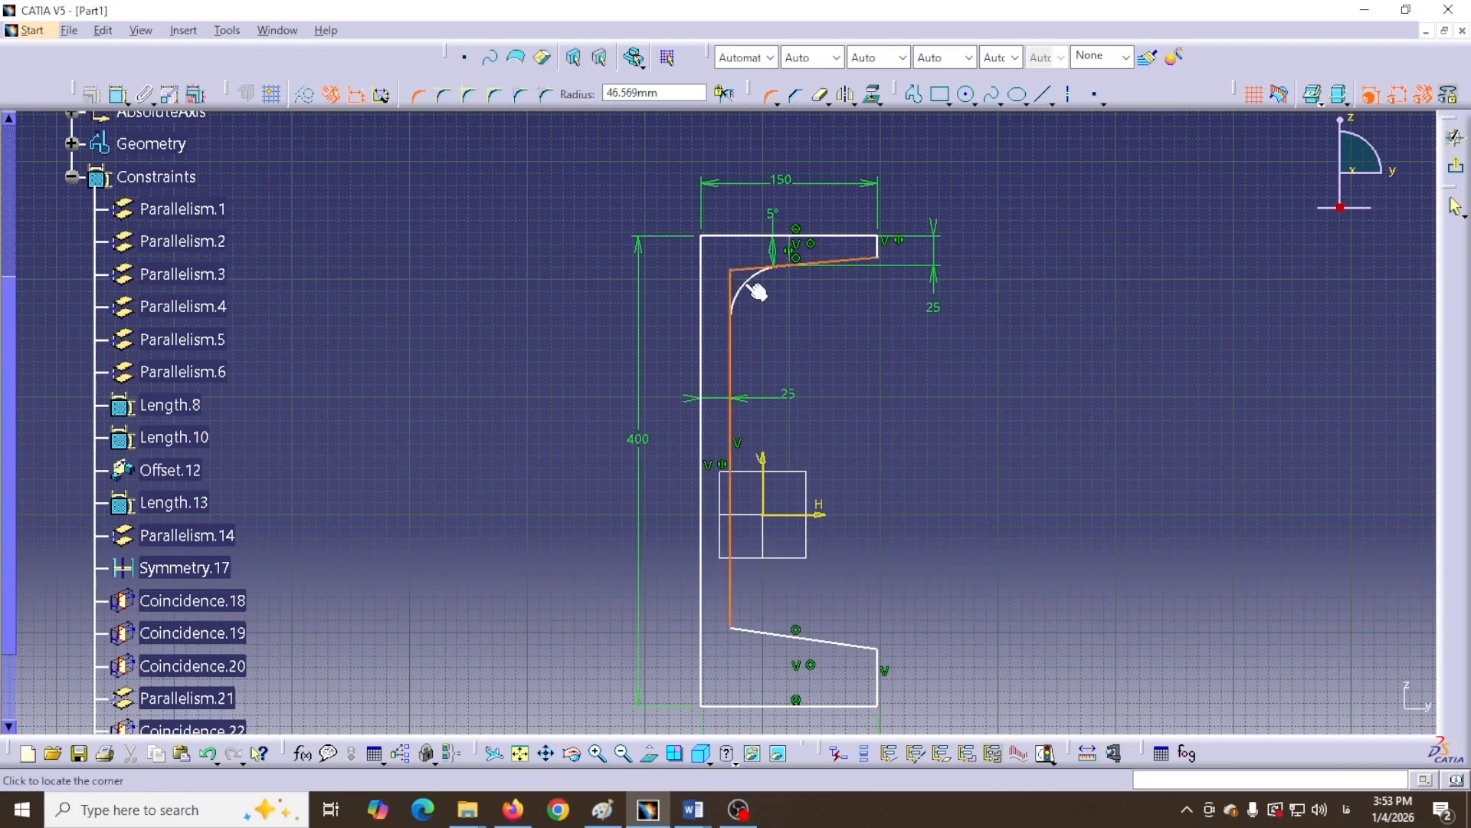
pyautogui.click(758, 292)
# Set the radius of the upper inner corner to 10 mm
pyautogui.doubleClick(756, 289)
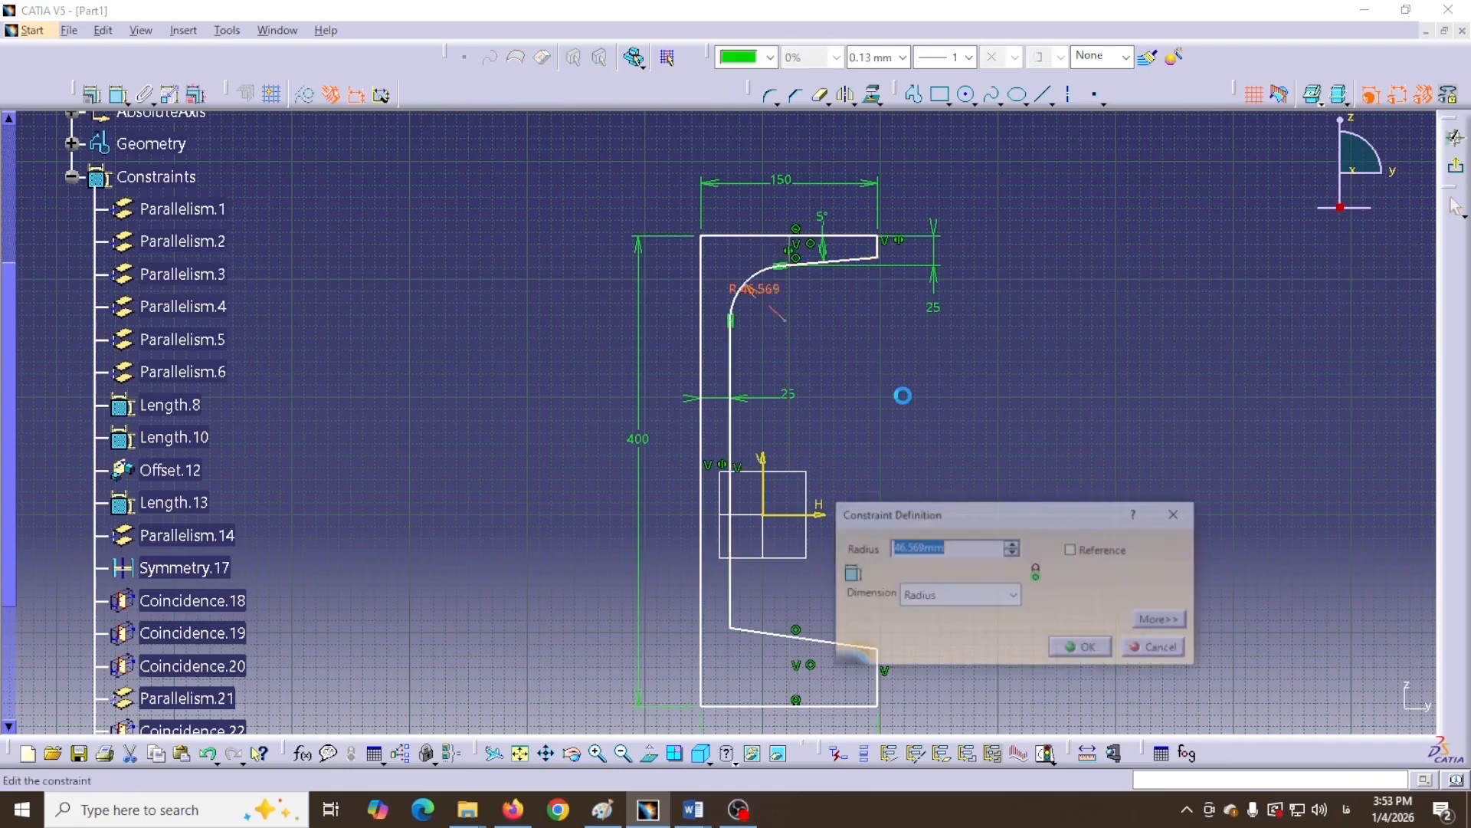
pyautogui.write('10')
pyautogui.press('Return')
# Set the upper inner corner's radius to 15 mm and move its dimension label outside the profile
pyautogui.write('1')
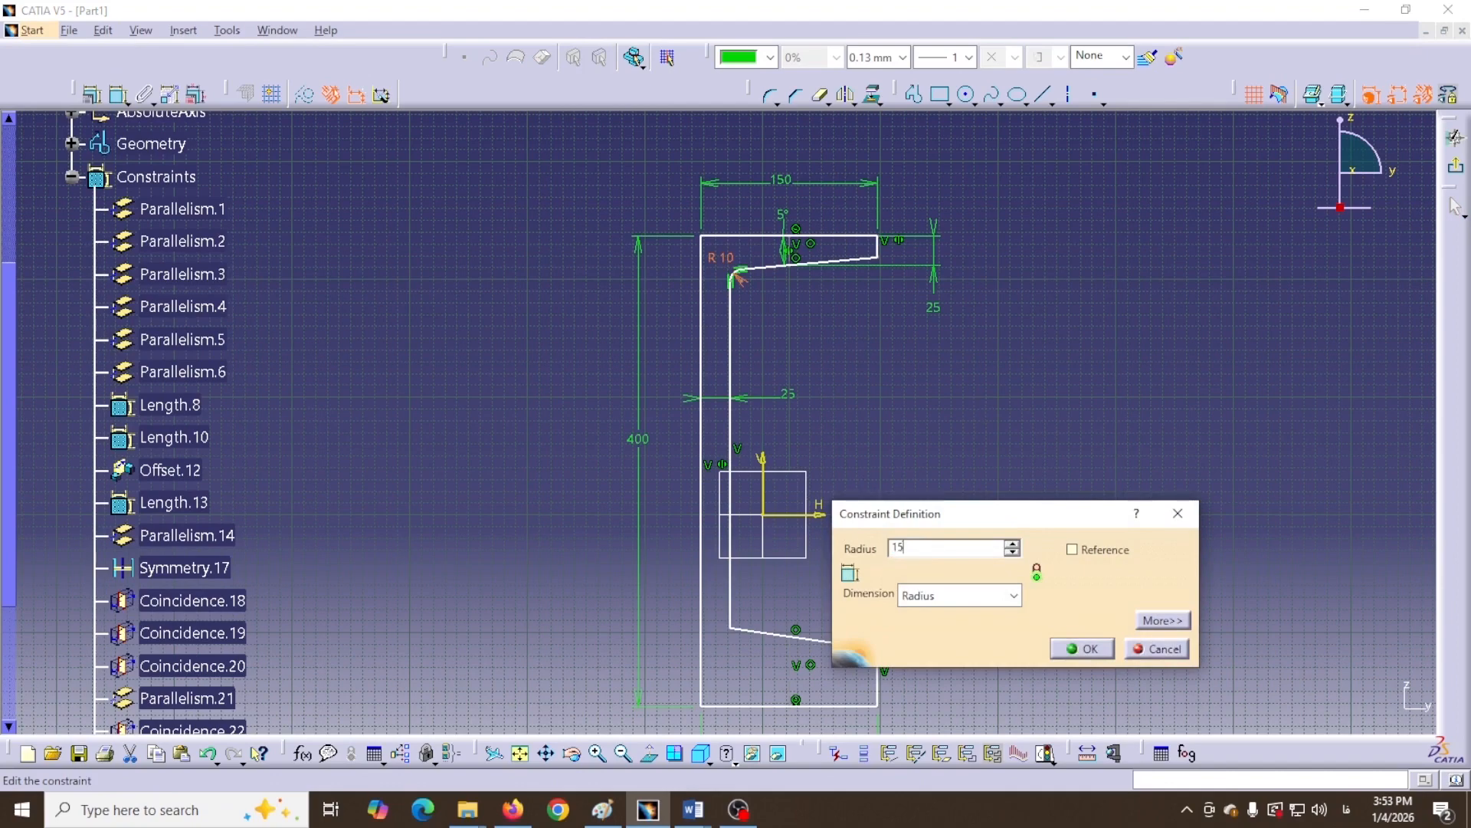
pyautogui.write('5')
pyautogui.press('Return')
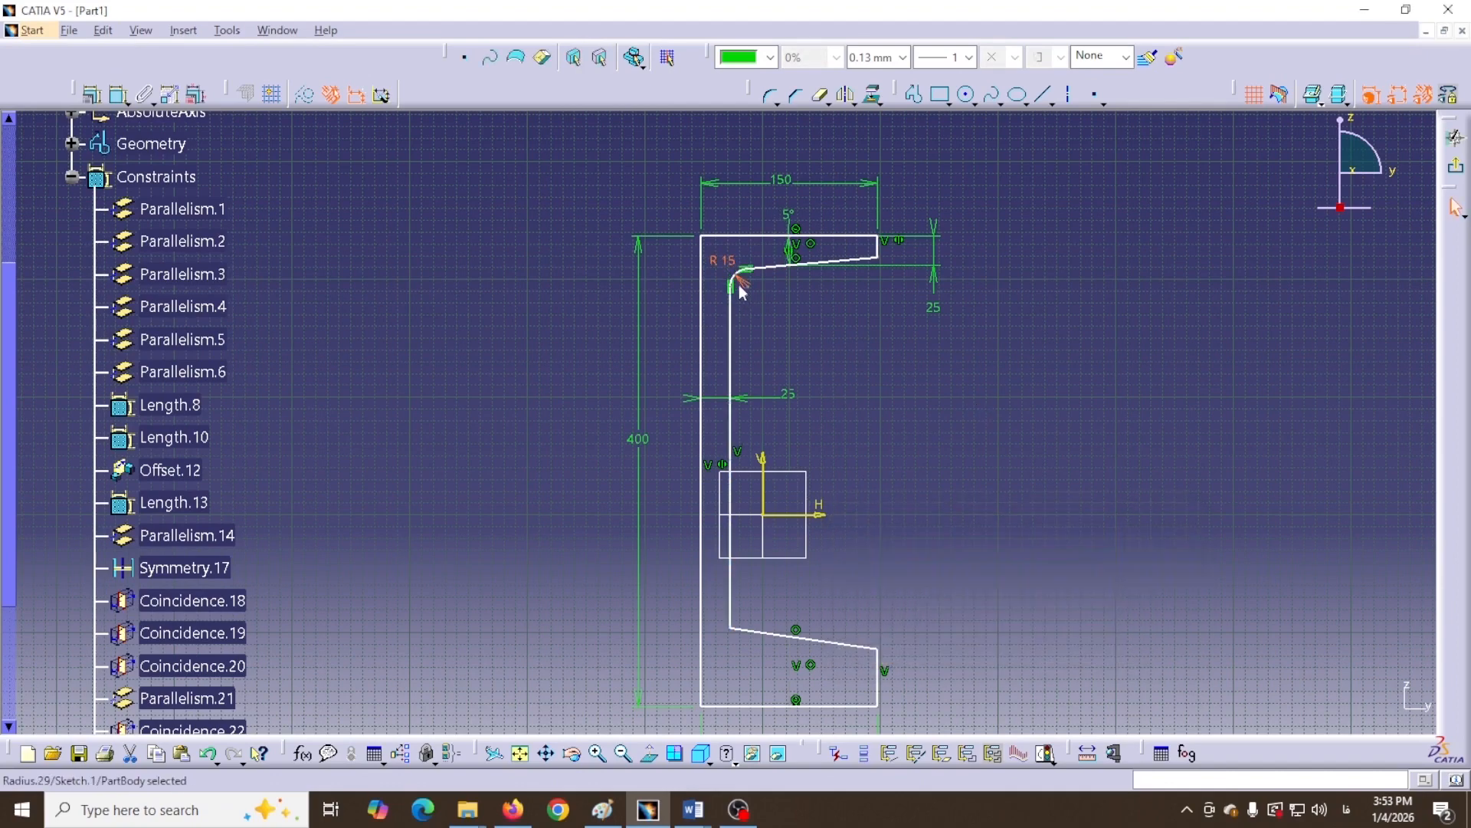
pyautogui.moveTo(734, 268); pyautogui.dragTo(656, 213)
pyautogui.click(757, 328)
# Round the inner corner between the web and the lower flange's sloped edge with a radius of about 50 mm, and reposition its dimension label
pyautogui.click(771, 94)
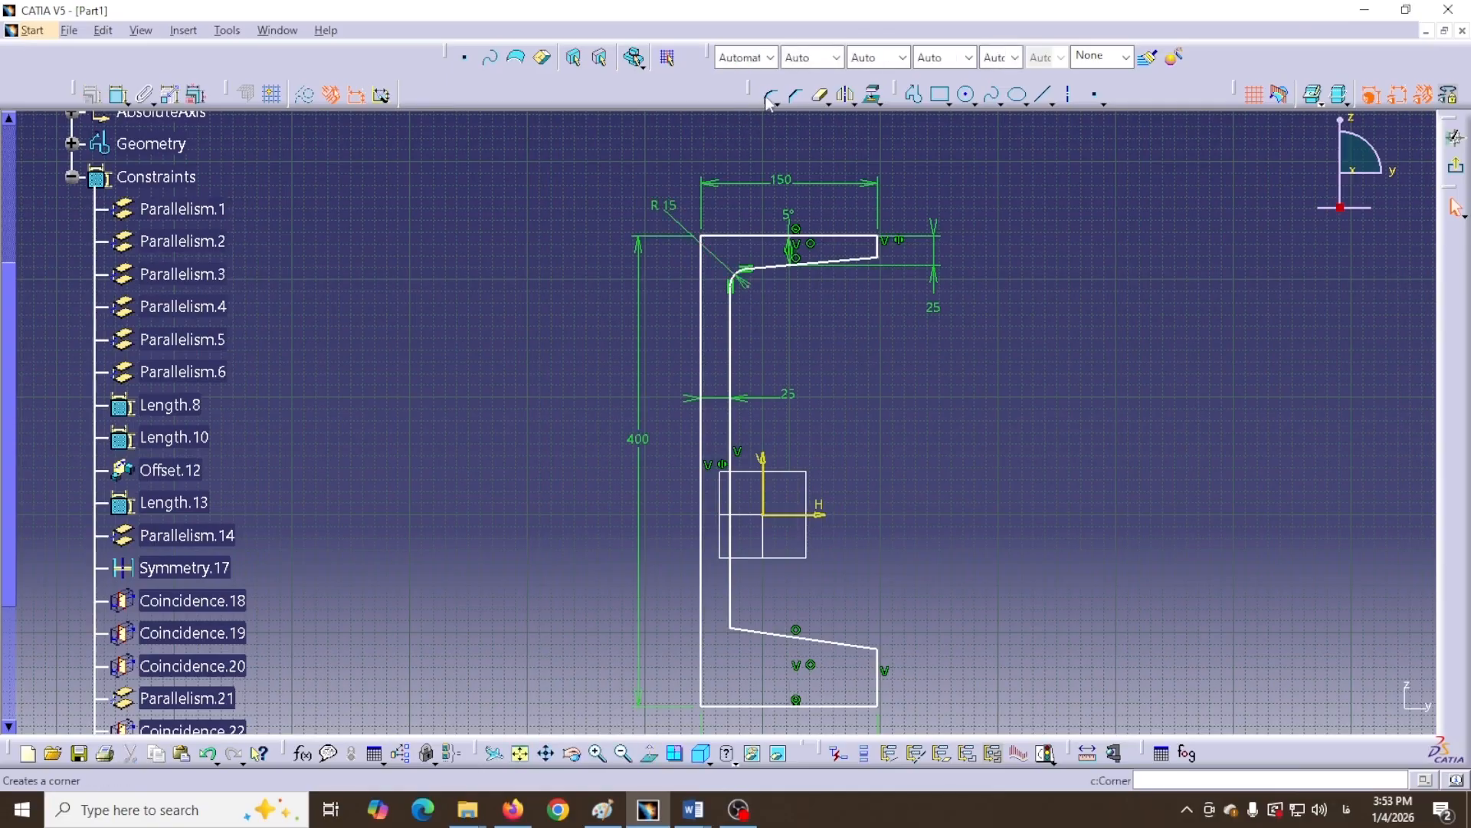
pyautogui.click(766, 638)
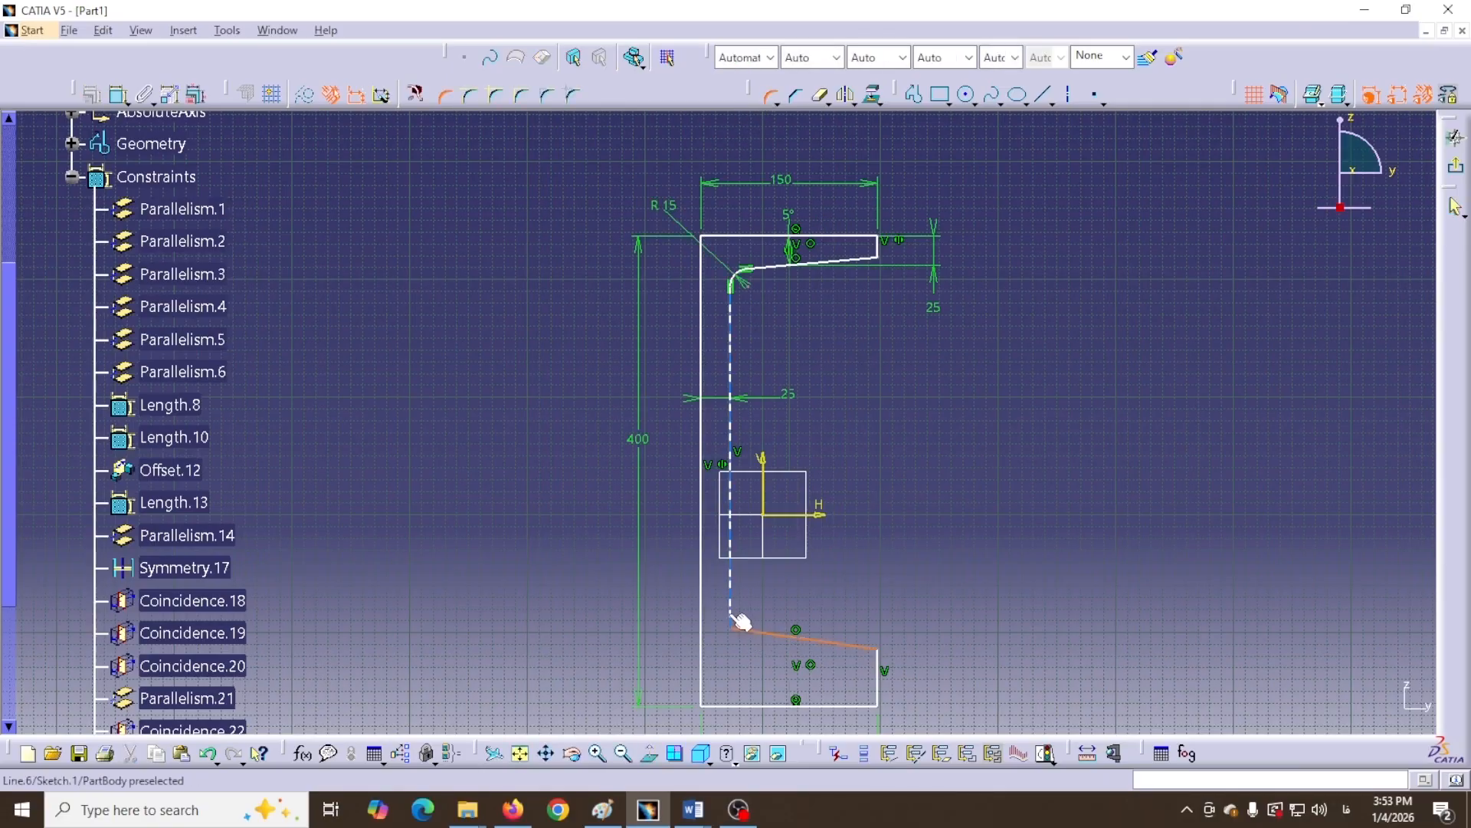
pyautogui.click(732, 611)
pyautogui.click(757, 622)
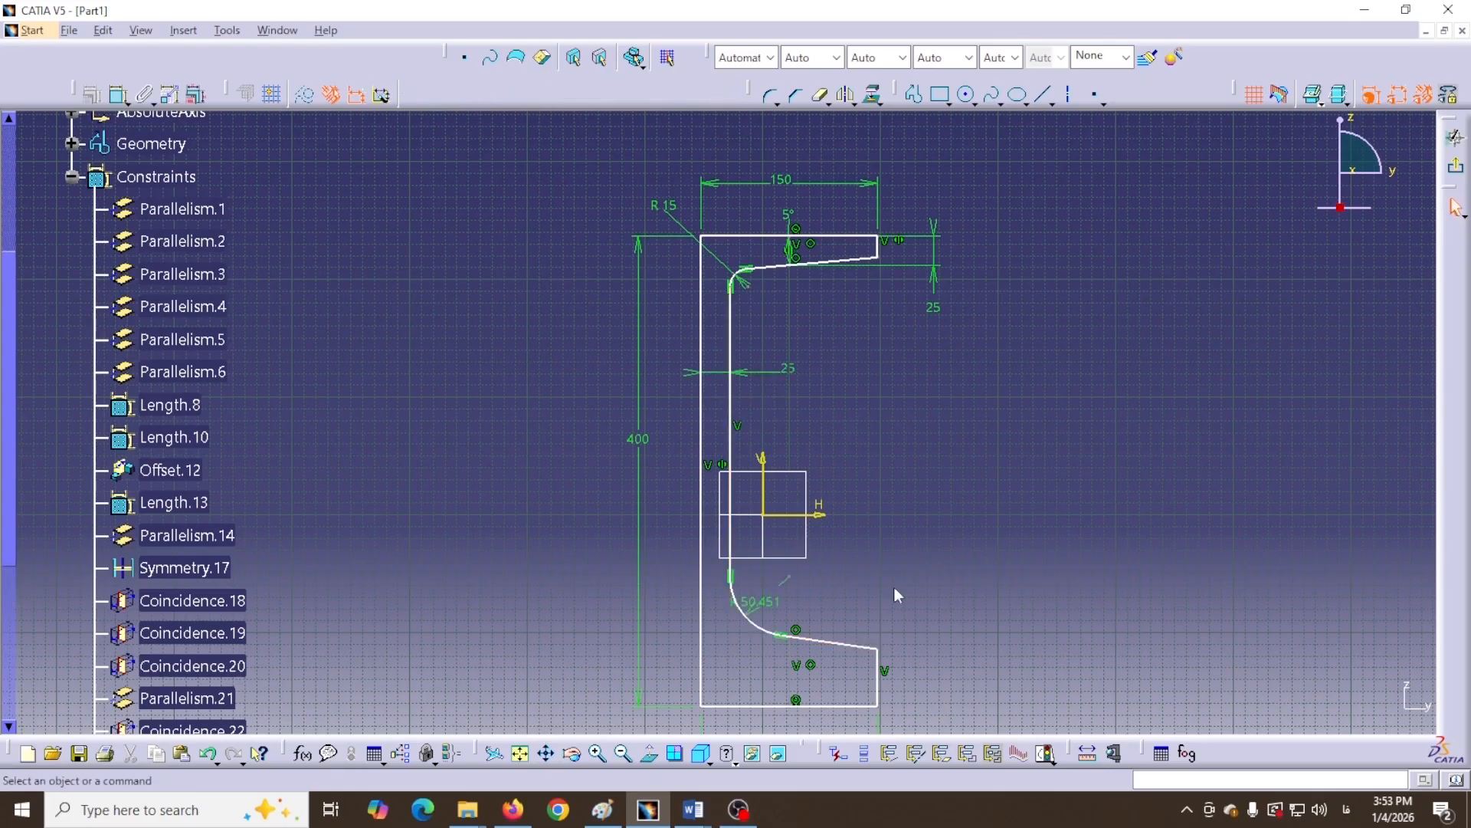
pyautogui.moveTo(769, 619); pyautogui.dragTo(725, 650)
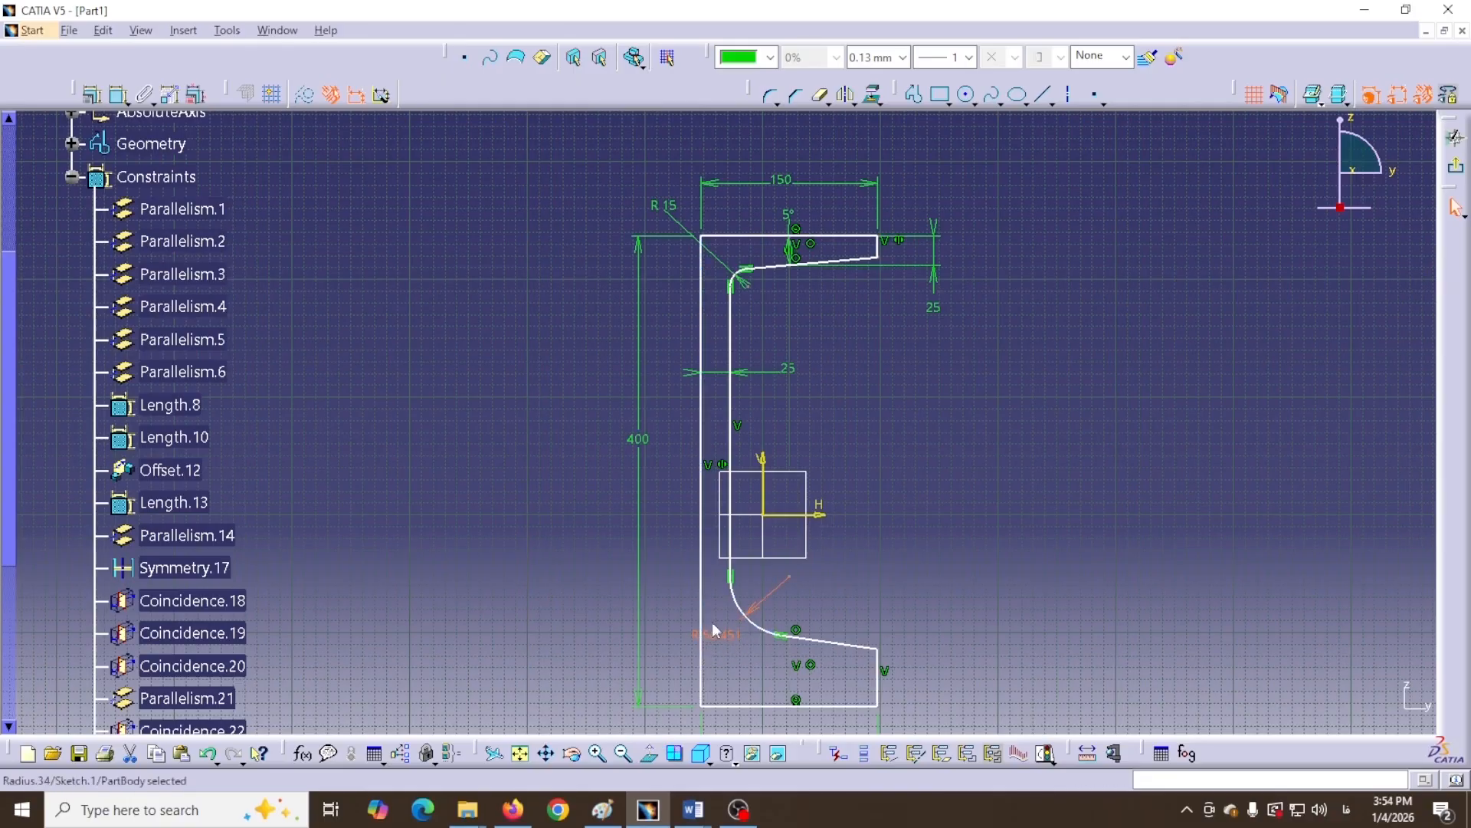
# Link the lower inner corner's radius by formula to the upper corner's Radius.29 dimension, and move its label below the corner
pyautogui.doubleClick(722, 634)
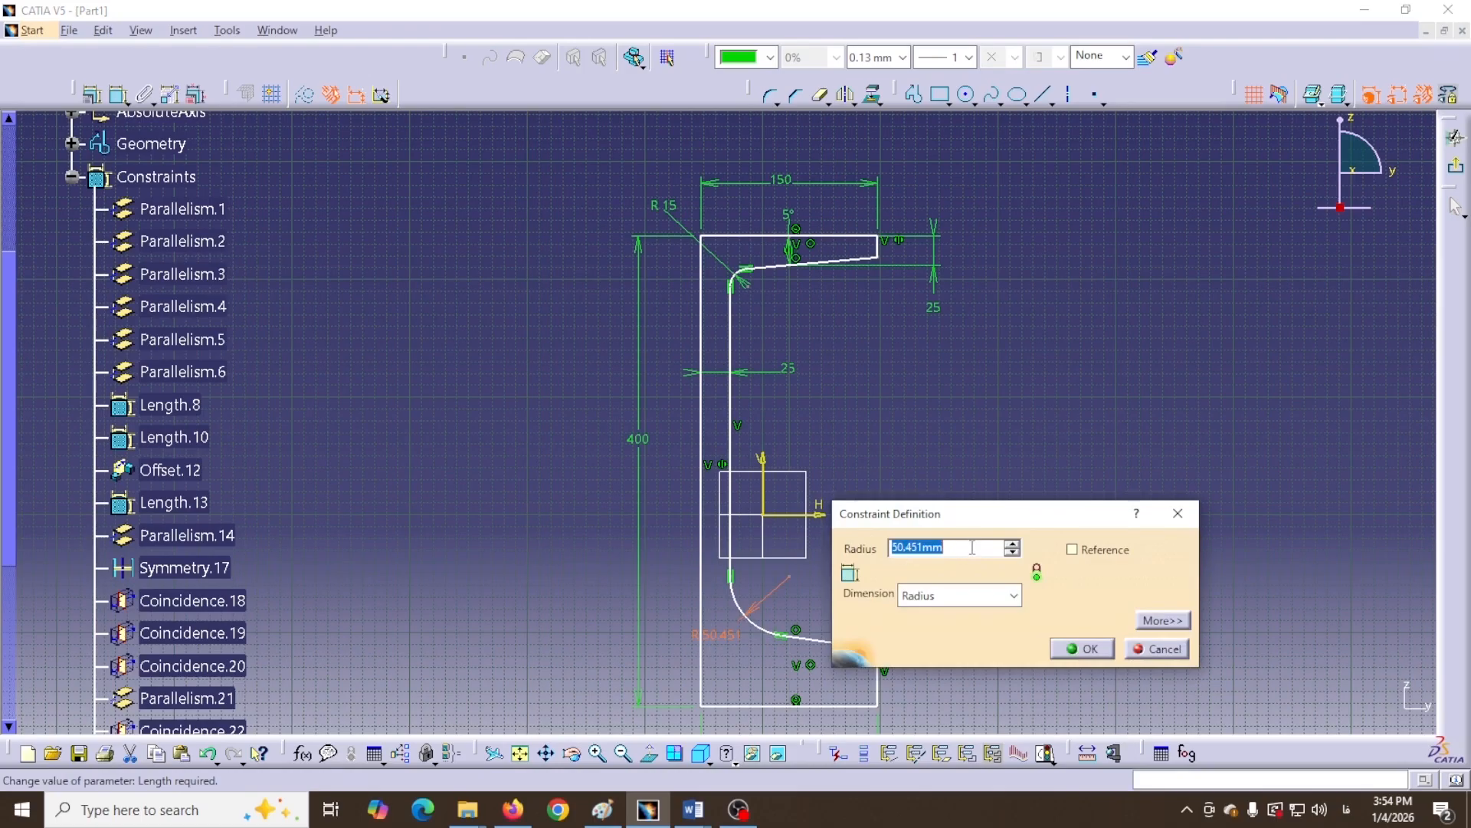
pyautogui.rightClick(972, 547)
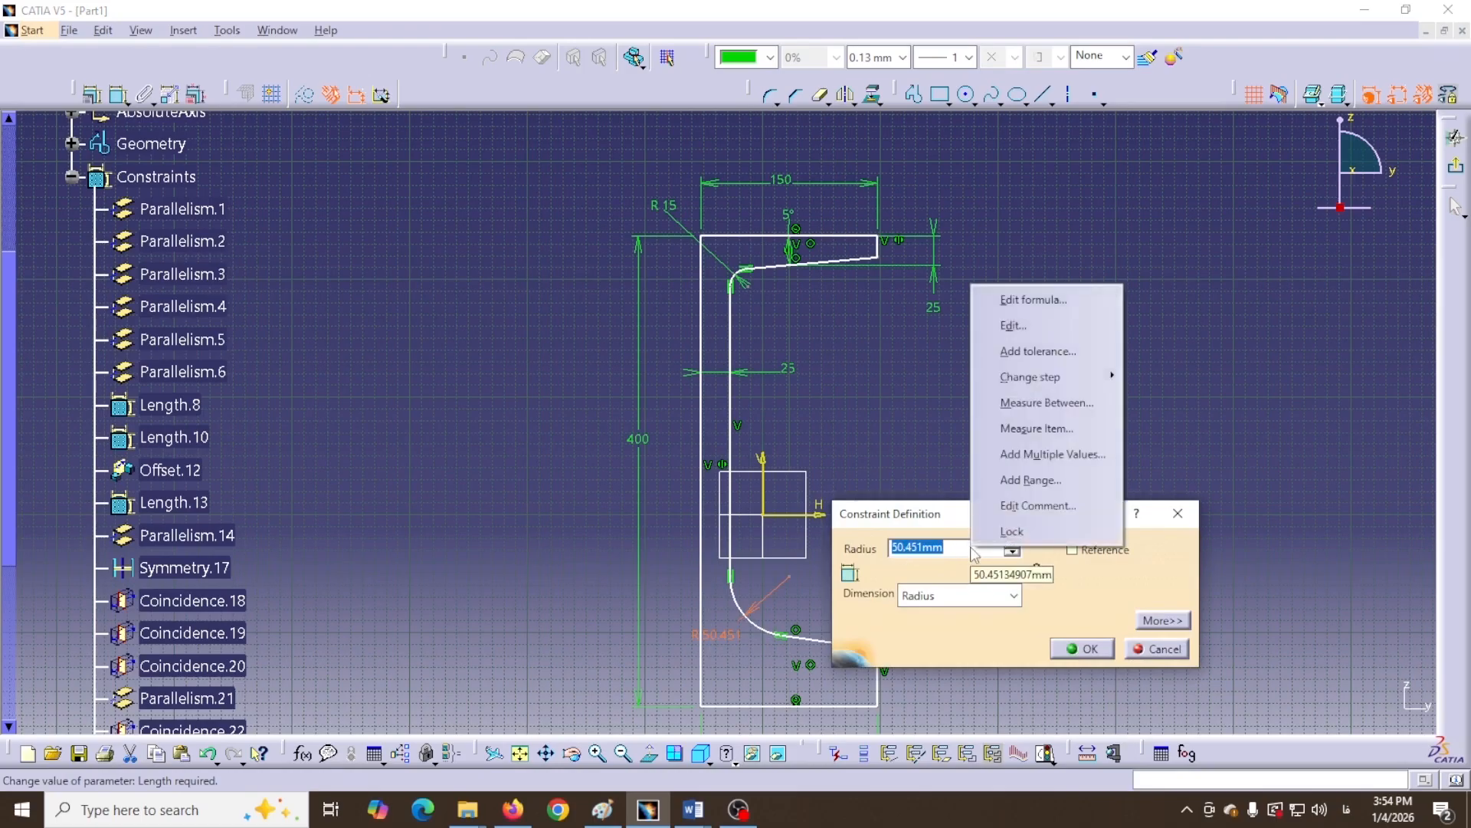
pyautogui.click(1010, 302)
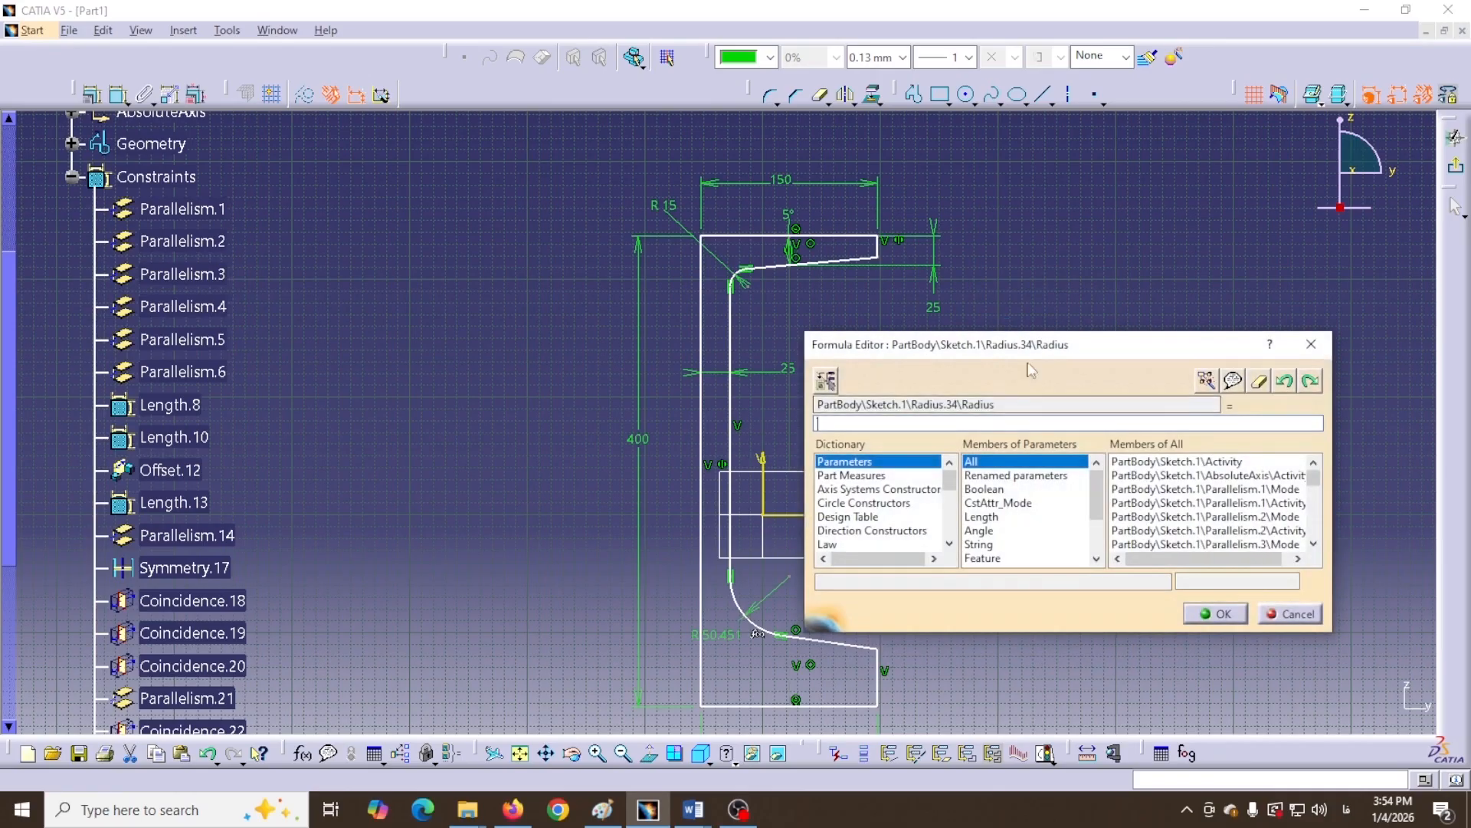
pyautogui.moveTo(1063, 350); pyautogui.dragTo(1136, 344)
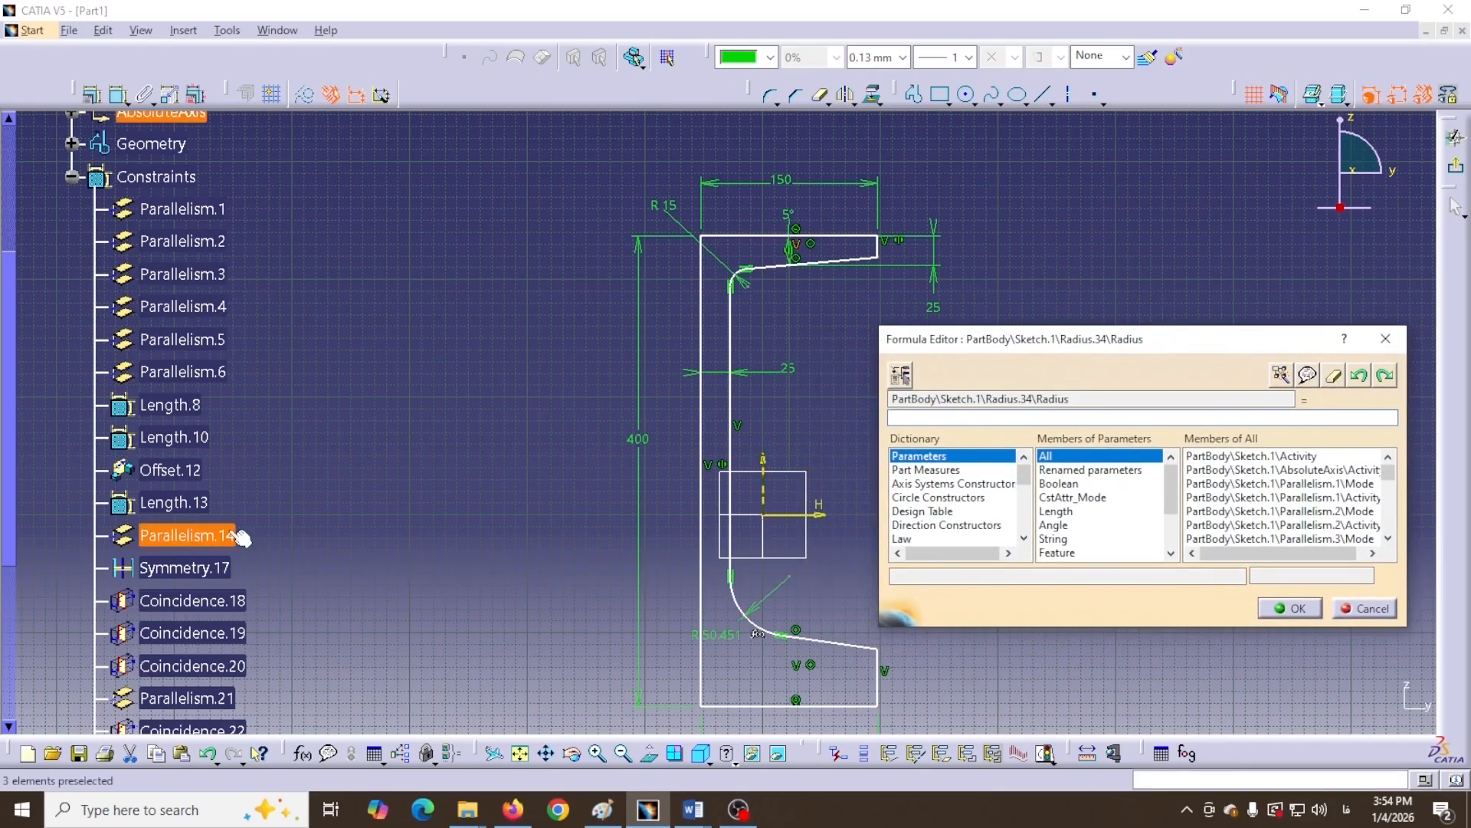
pyautogui.scroll(1, 240, 566)
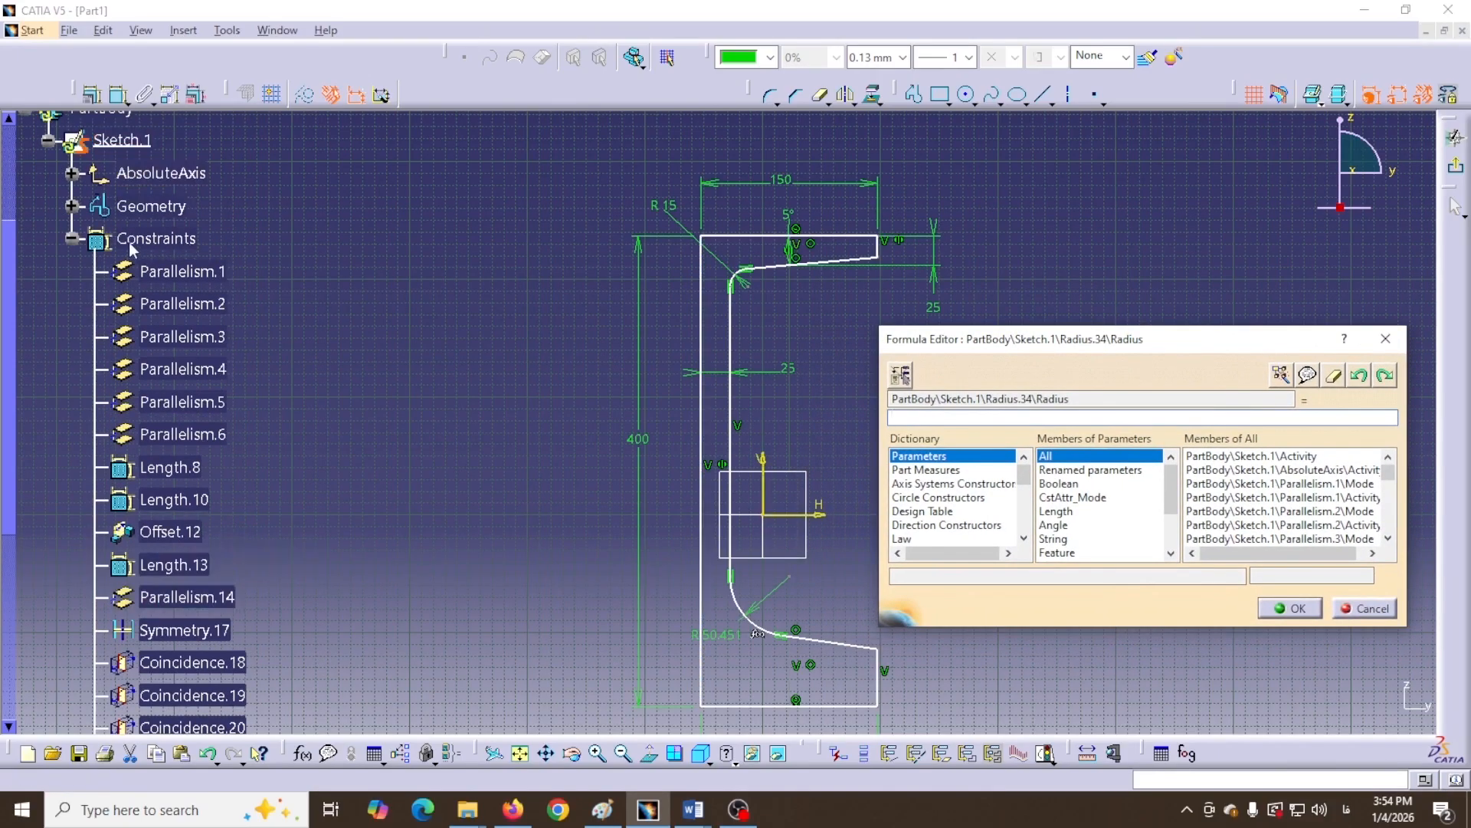
pyautogui.scroll(-5, 278, 383)
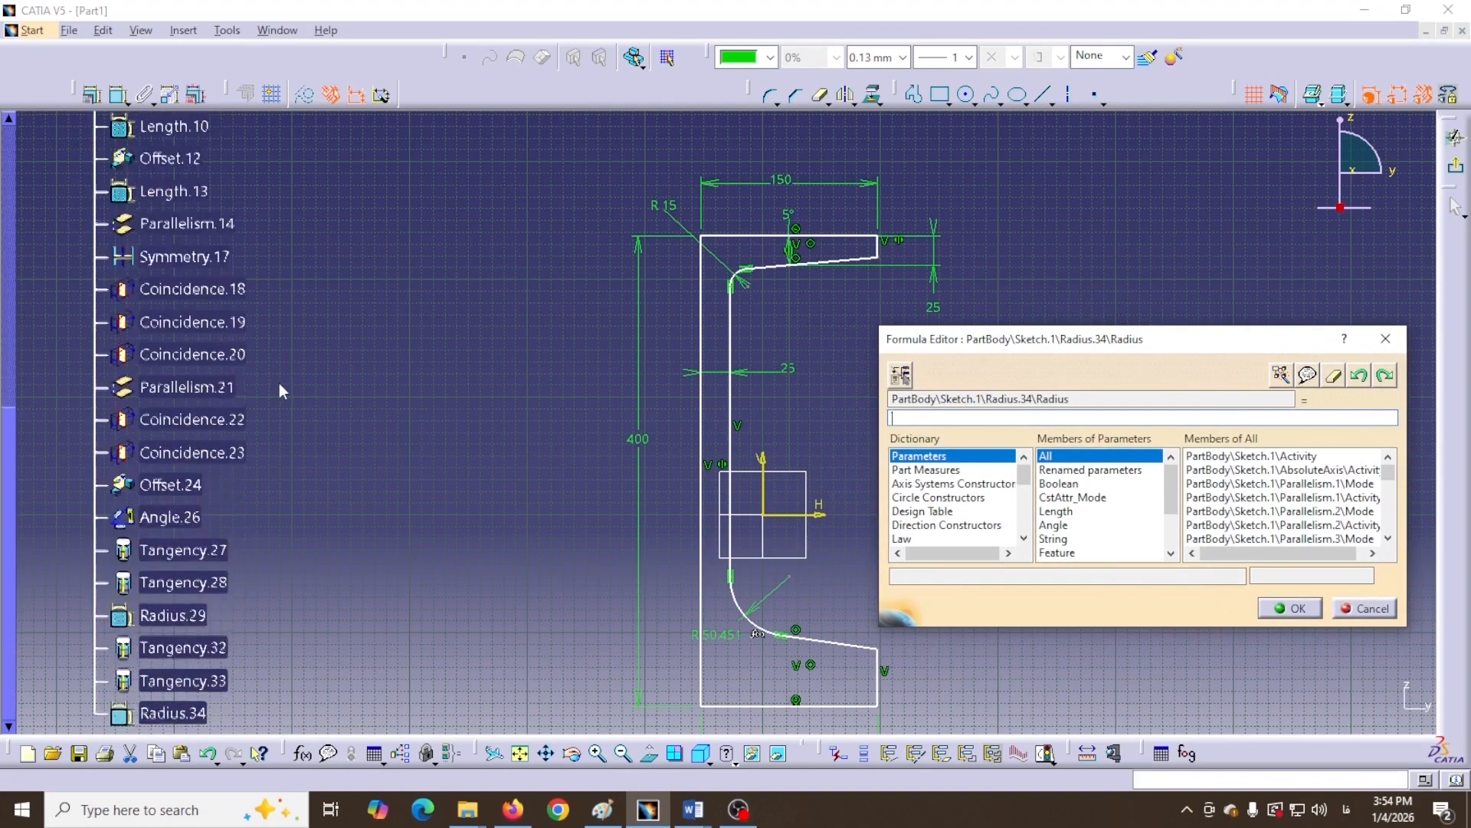
pyautogui.scroll(-1, 279, 383)
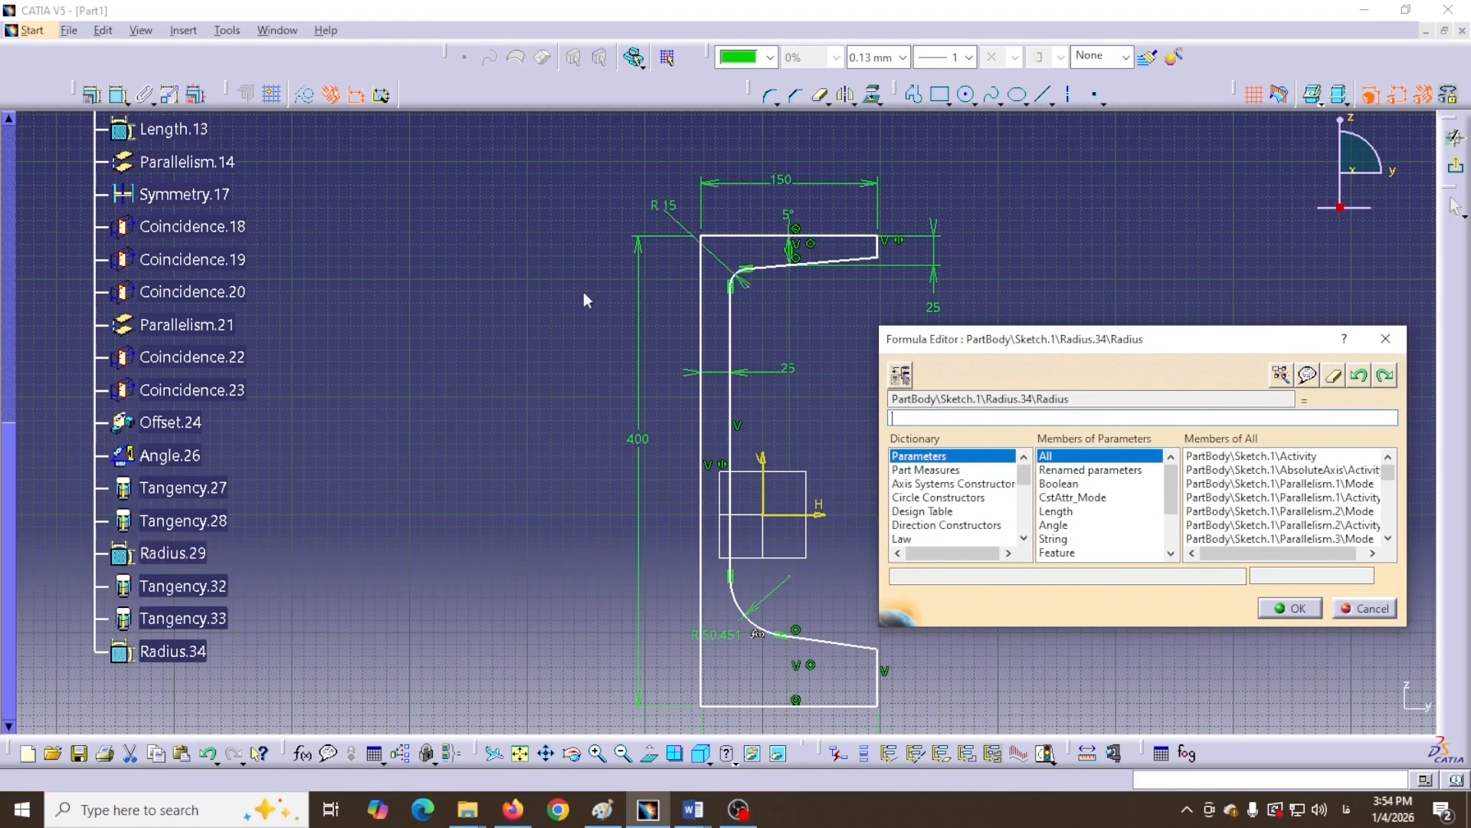
pyautogui.click(171, 552)
pyautogui.click(1292, 608)
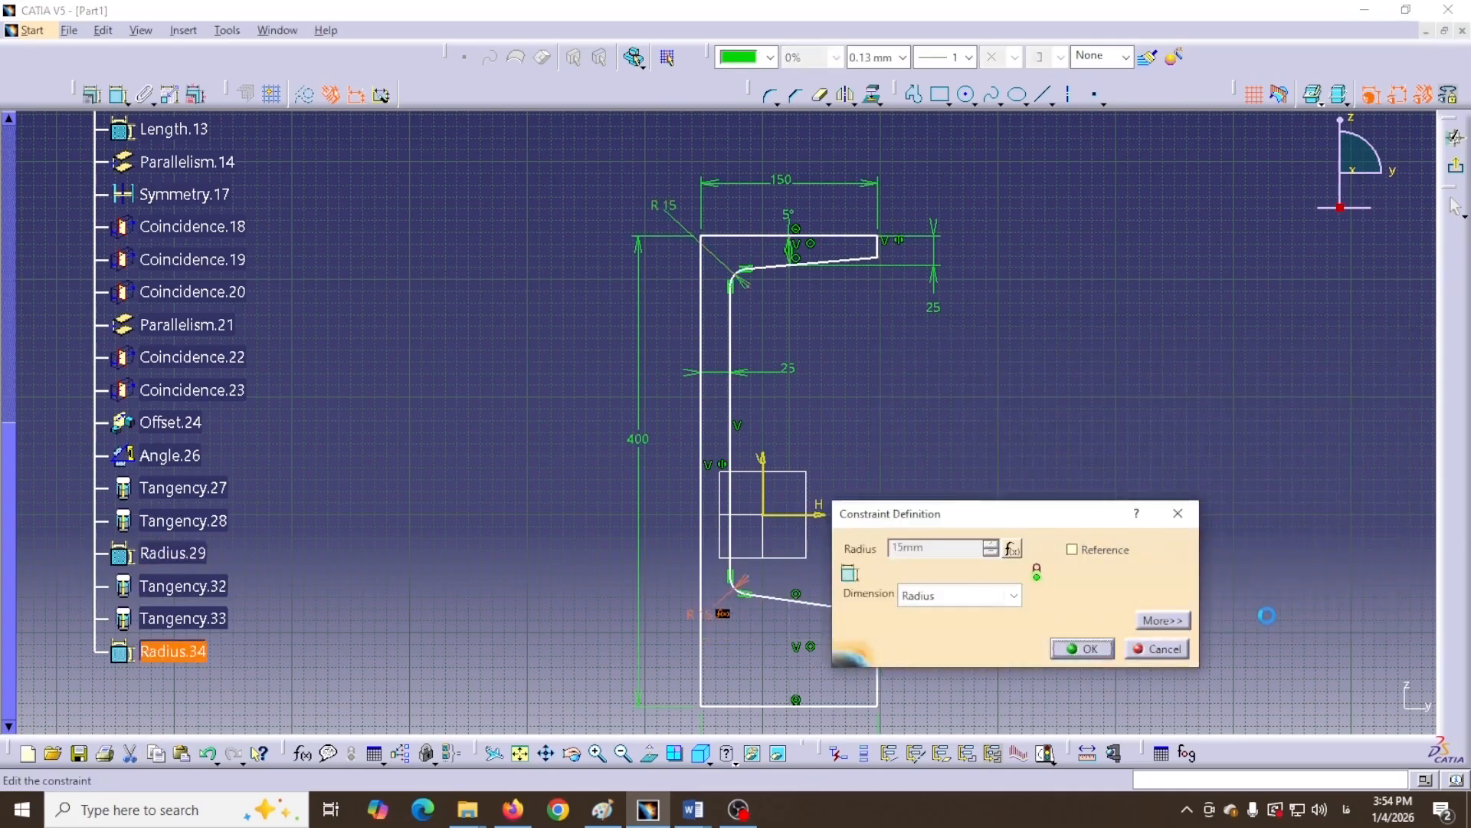
pyautogui.click(1085, 650)
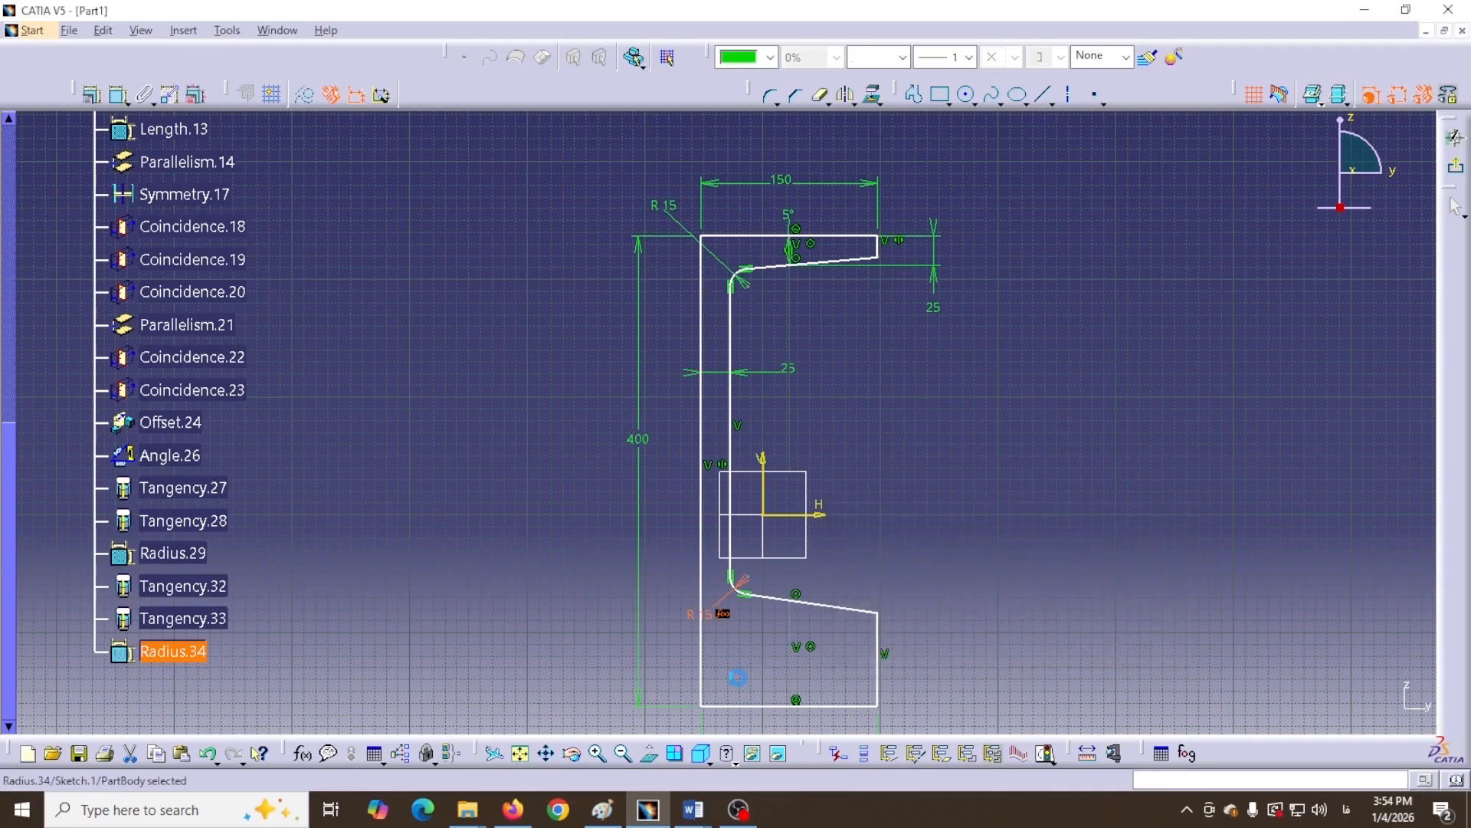
pyautogui.moveTo(719, 611); pyautogui.dragTo(739, 635)
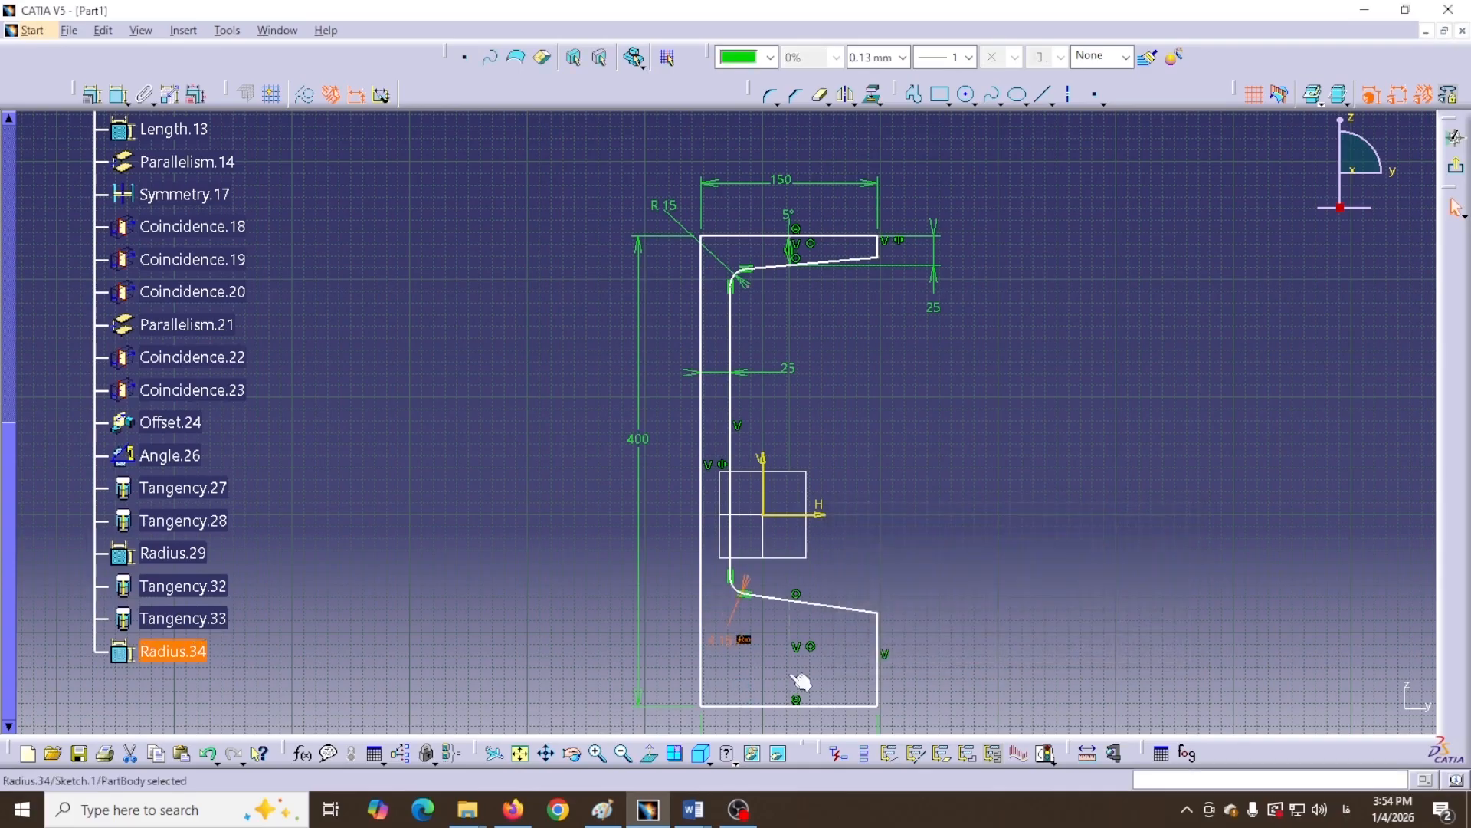
pyautogui.click(754, 677)
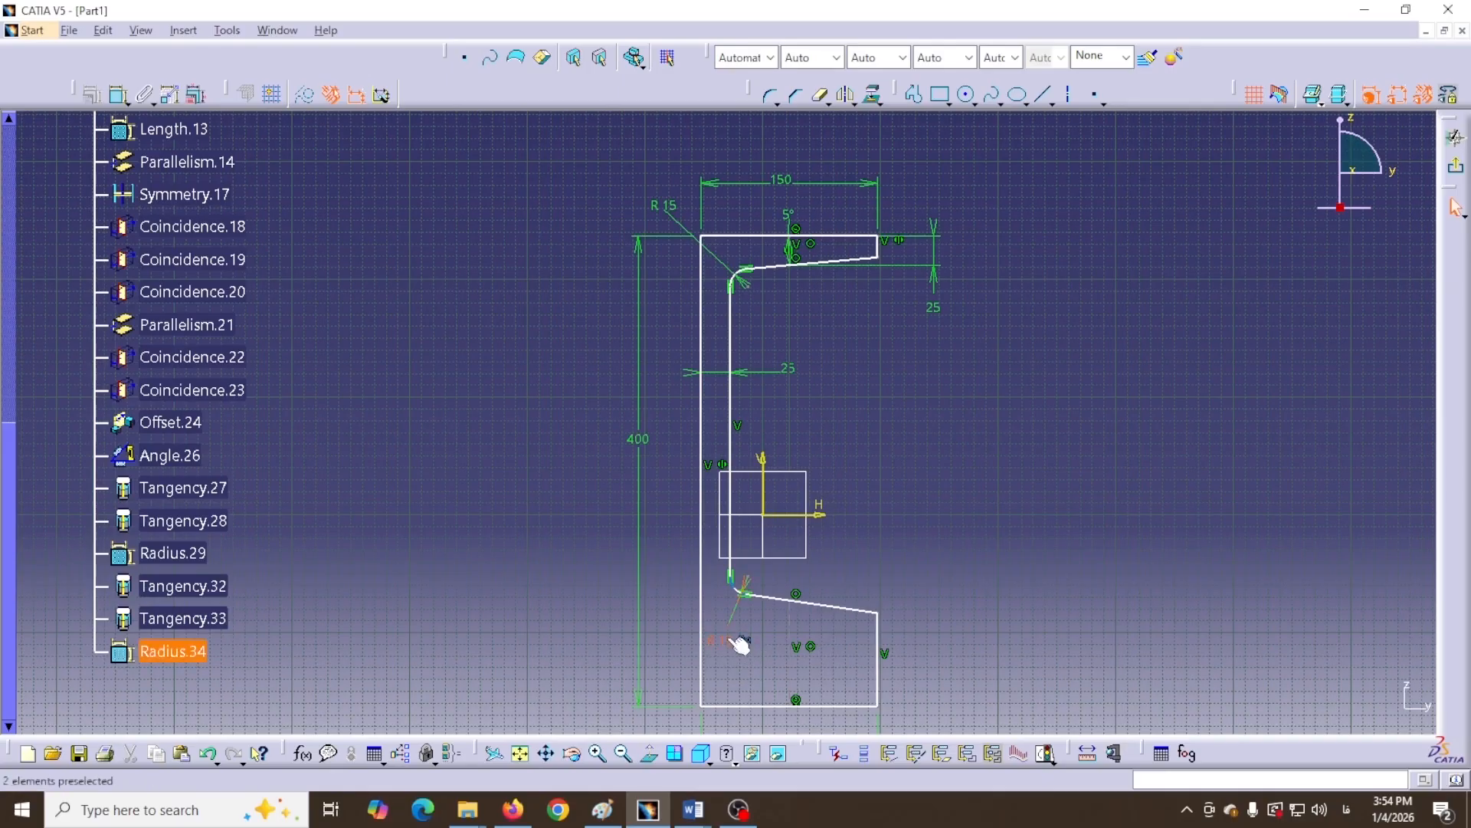
# Constrain the sloped inner edges of the upper and lower flanges as symmetric about the horizontal axis
pyautogui.keyDown('ctrl'); pyautogui.moveTo(961, 558); pyautogui.dragTo(963, 580, button='middle'); pyautogui.keyUp('ctrl')
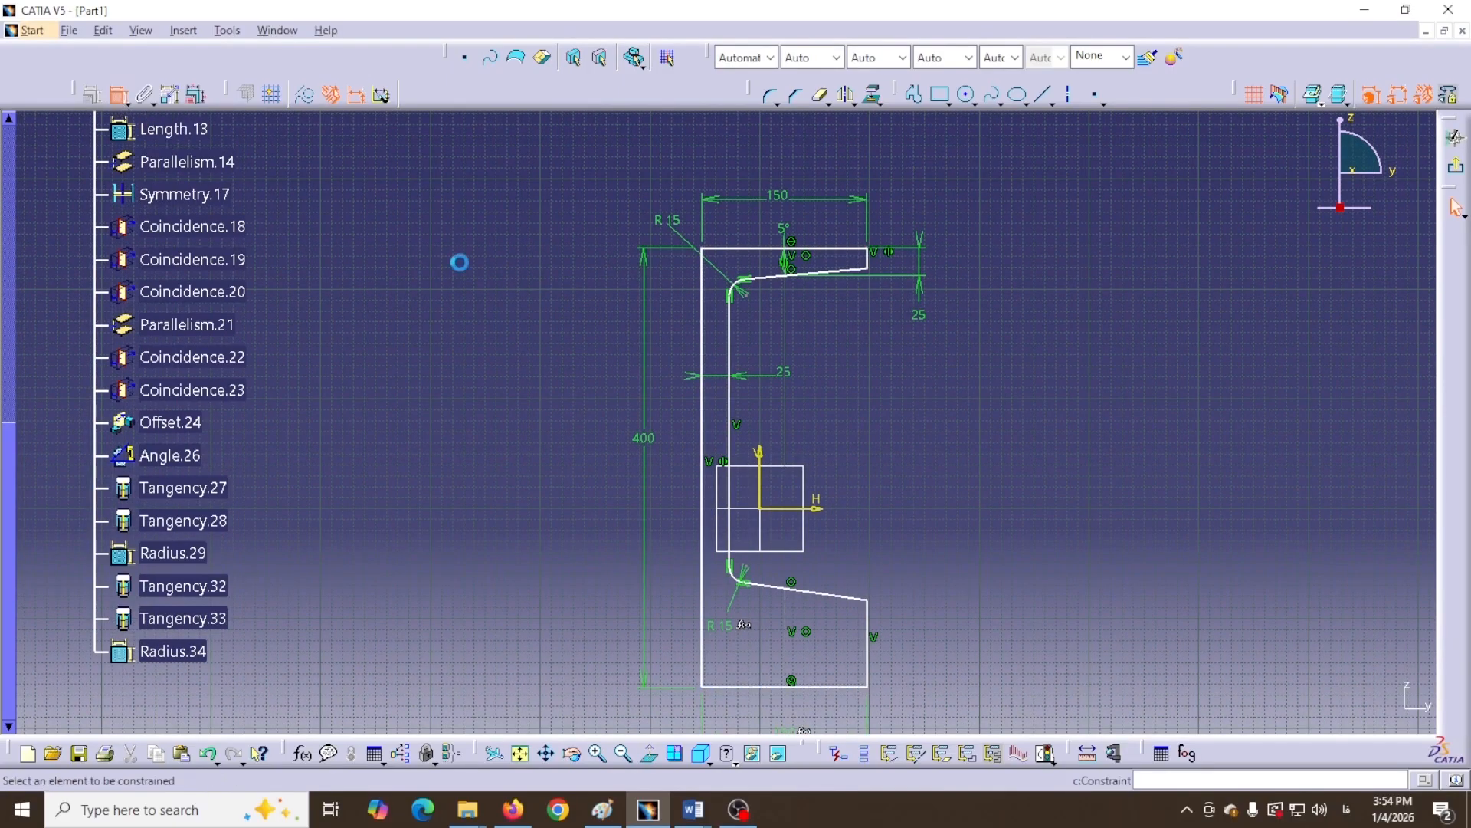
pyautogui.click(782, 284)
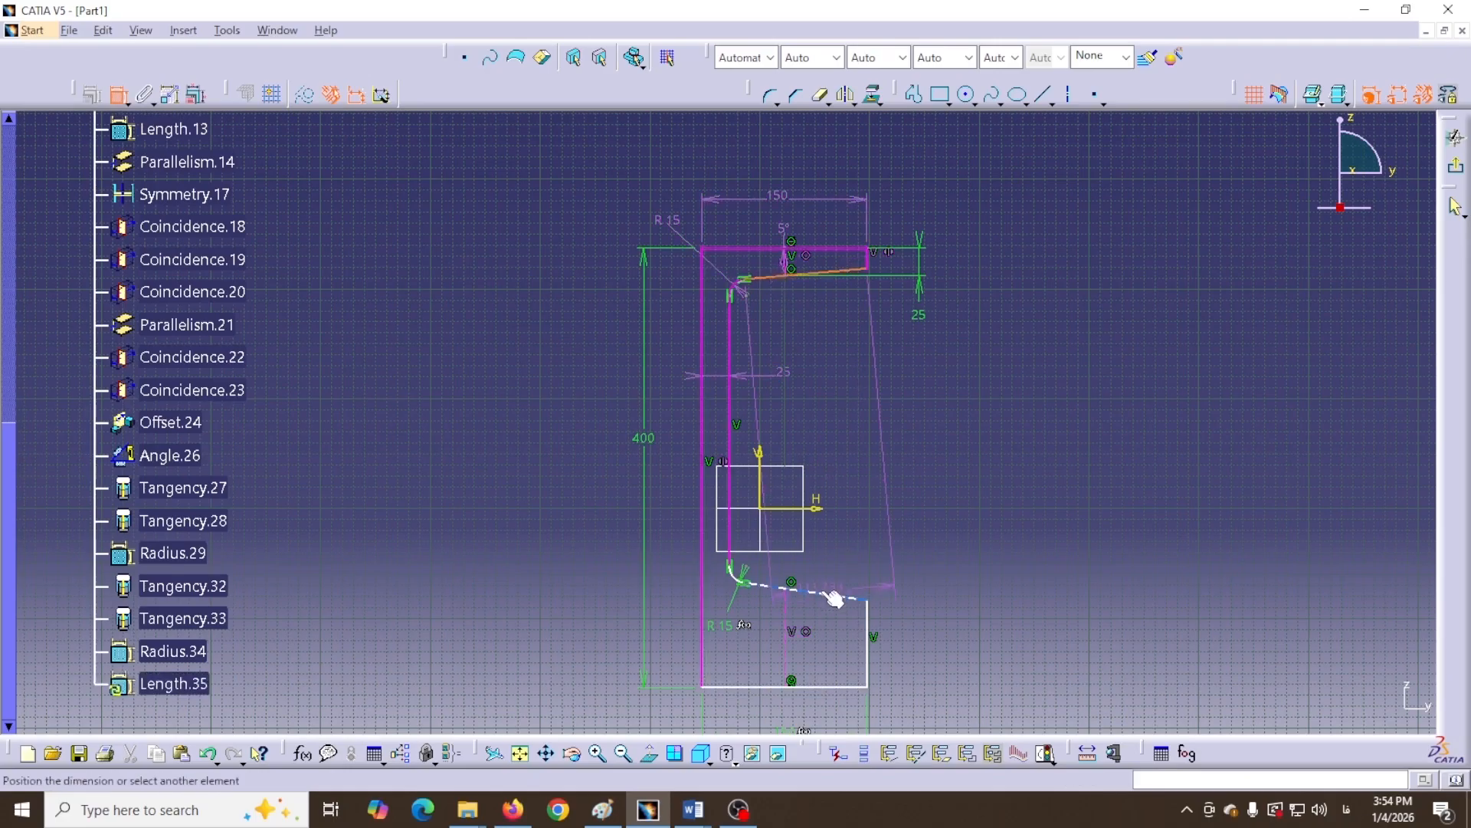
pyautogui.click(835, 596)
pyautogui.rightClick(898, 503)
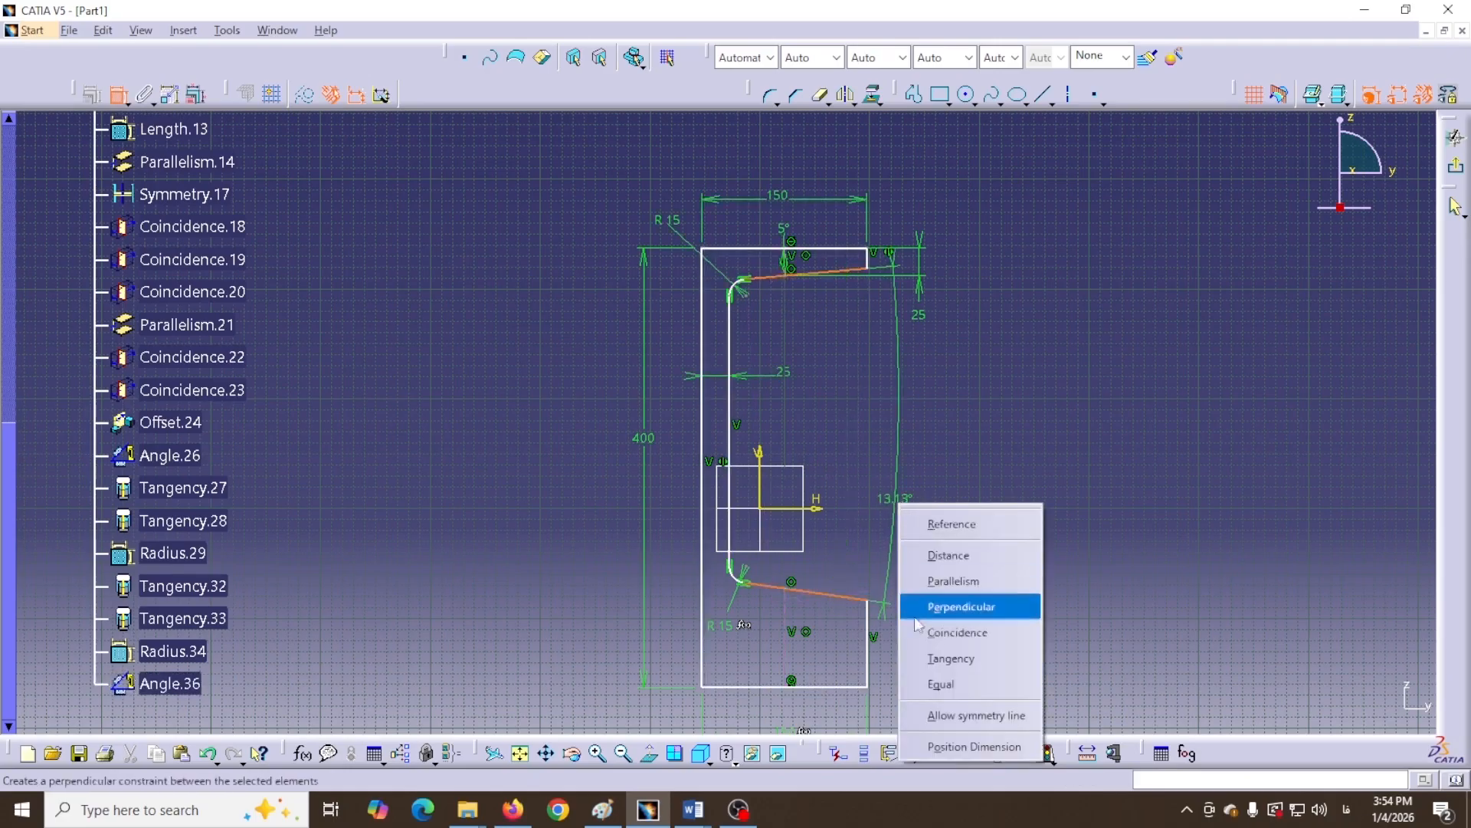
pyautogui.click(973, 716)
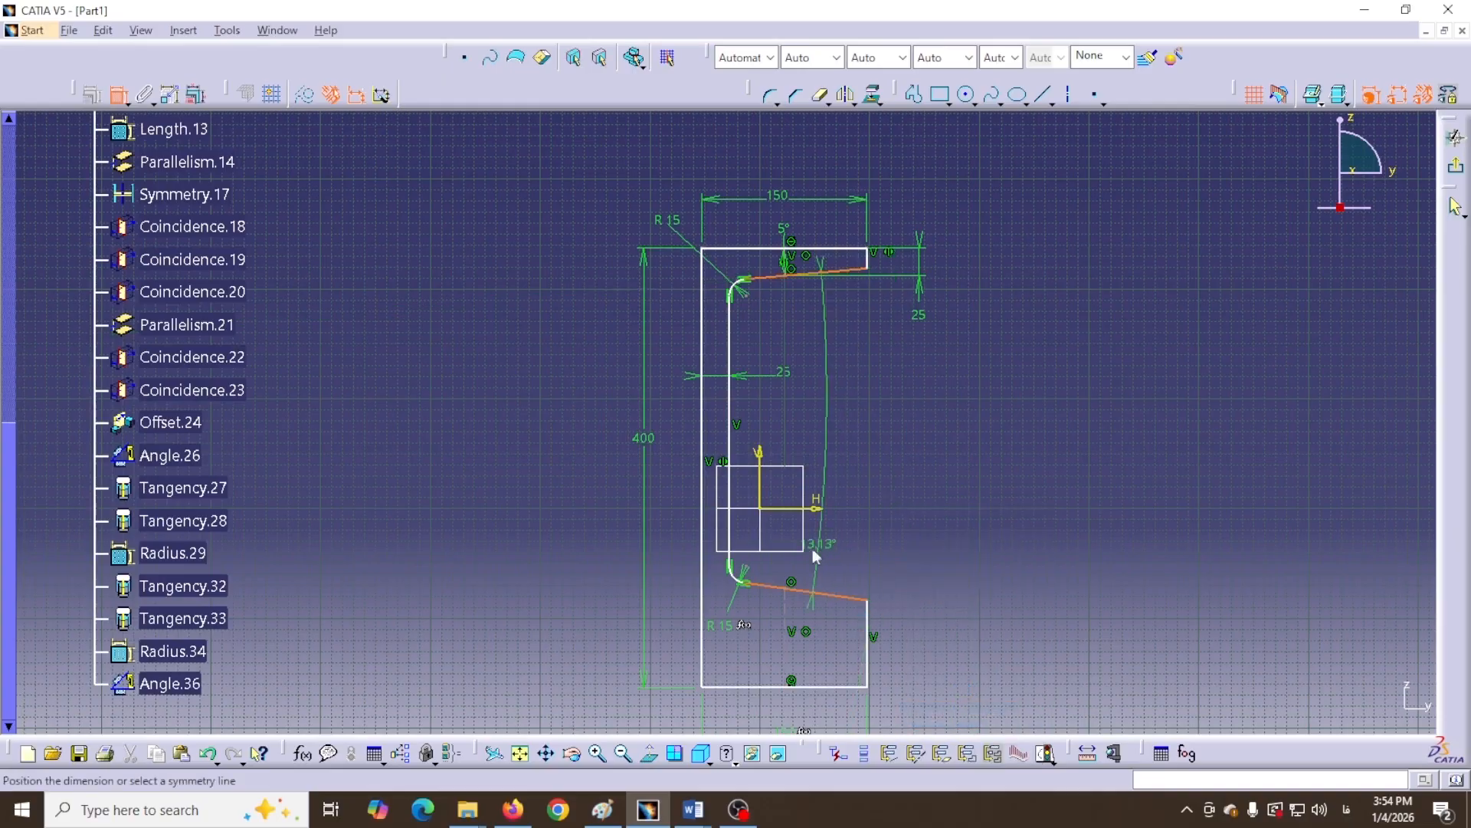
pyautogui.click(799, 508)
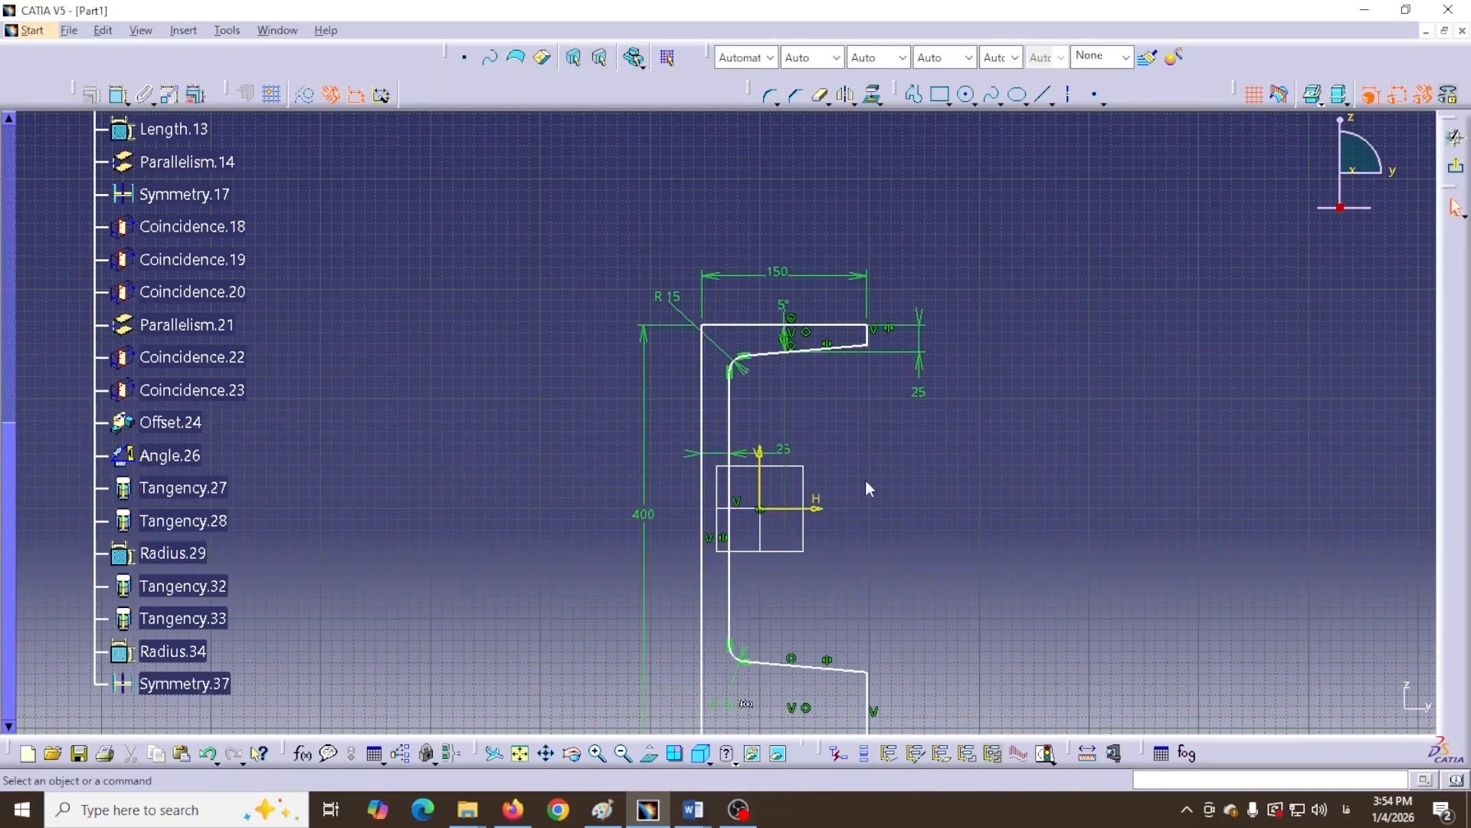
# Constrain the outer horizontal edges of the upper and lower flanges as symmetric about the horizontal axis
pyautogui.moveTo(869, 488); pyautogui.dragTo(862, 346, button='middle')
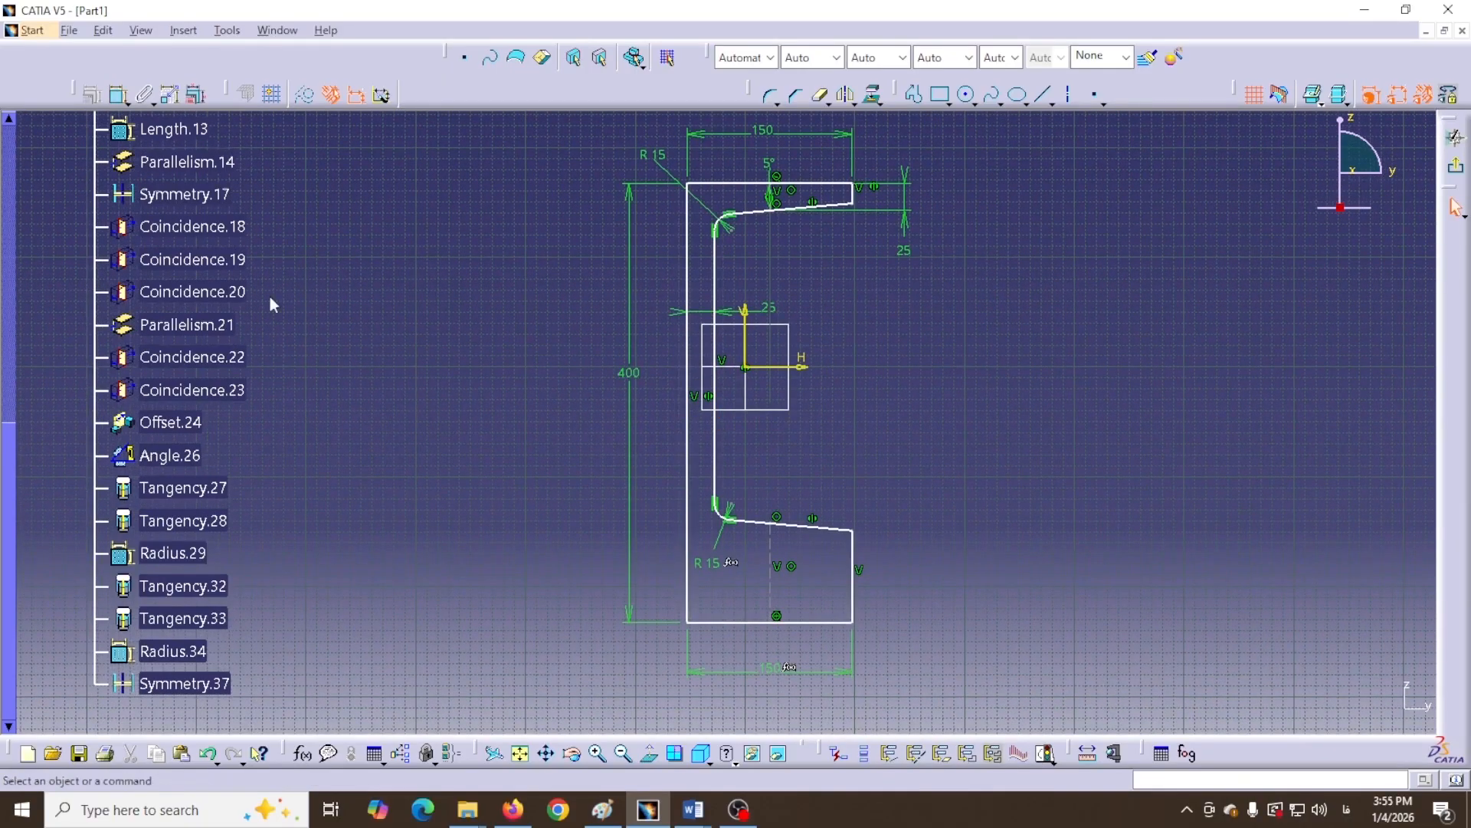
pyautogui.click(119, 94)
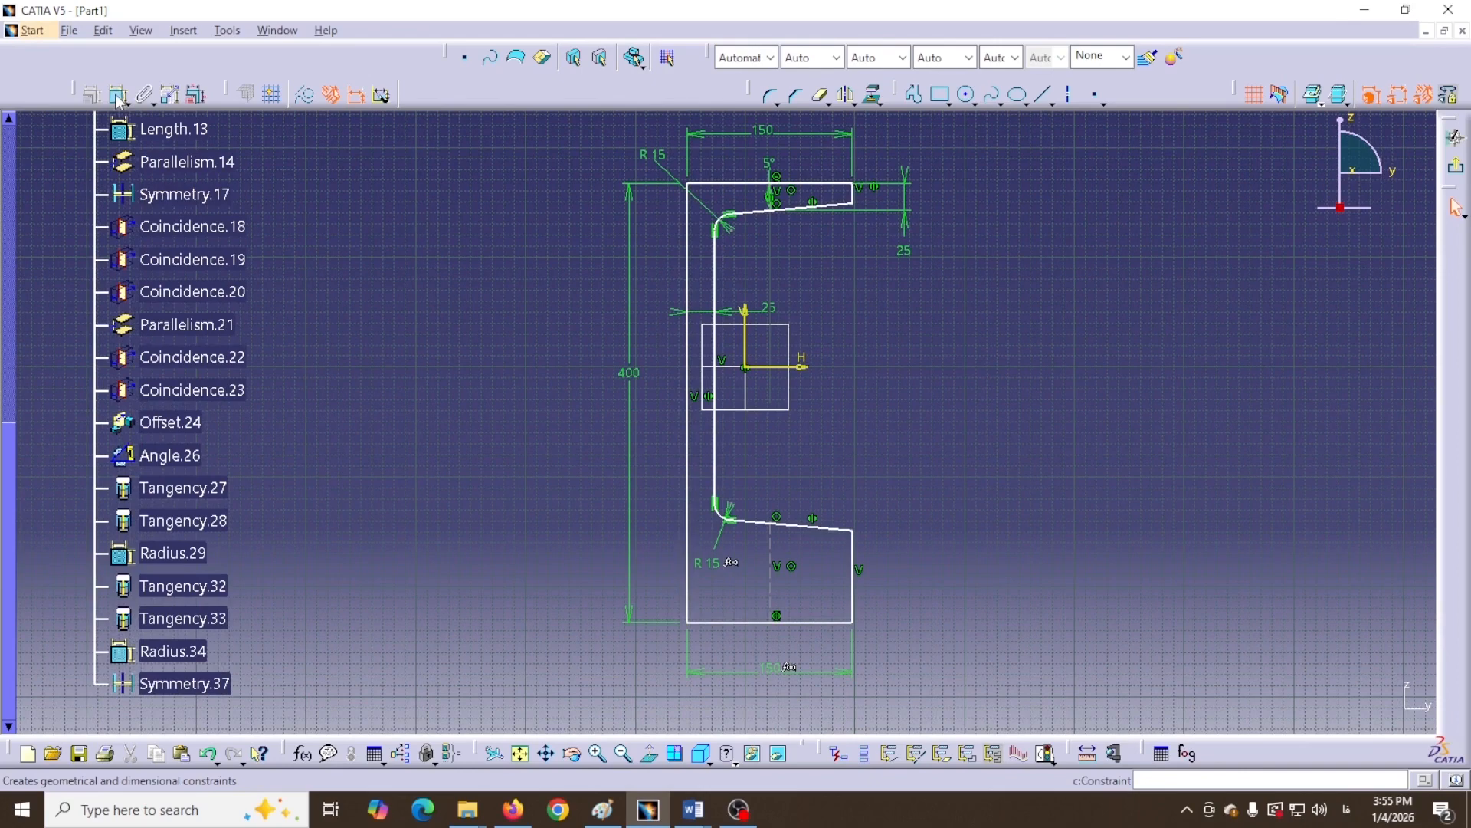
pyautogui.click(723, 184)
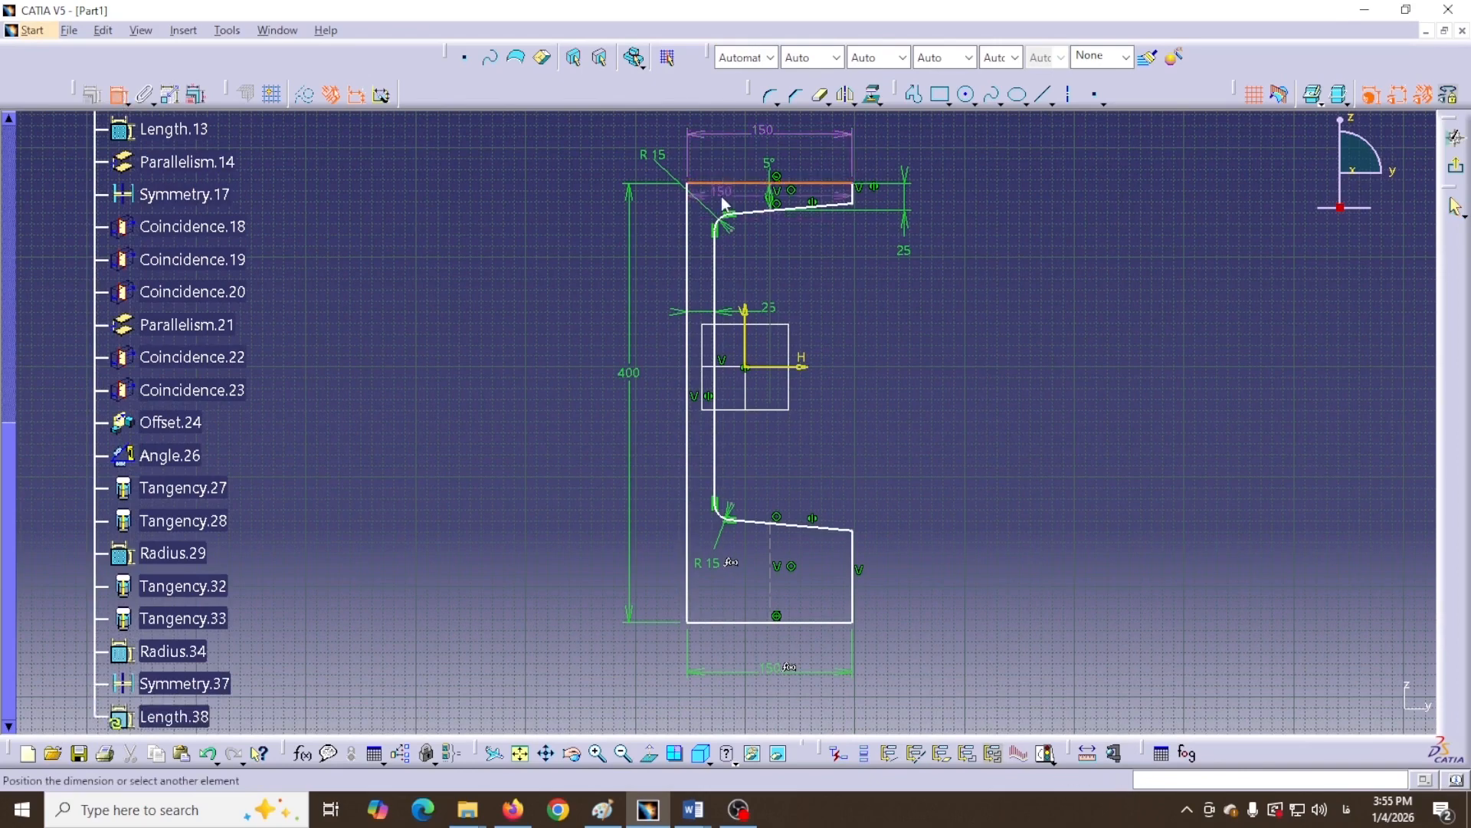
pyautogui.click(728, 622)
pyautogui.rightClick(537, 465)
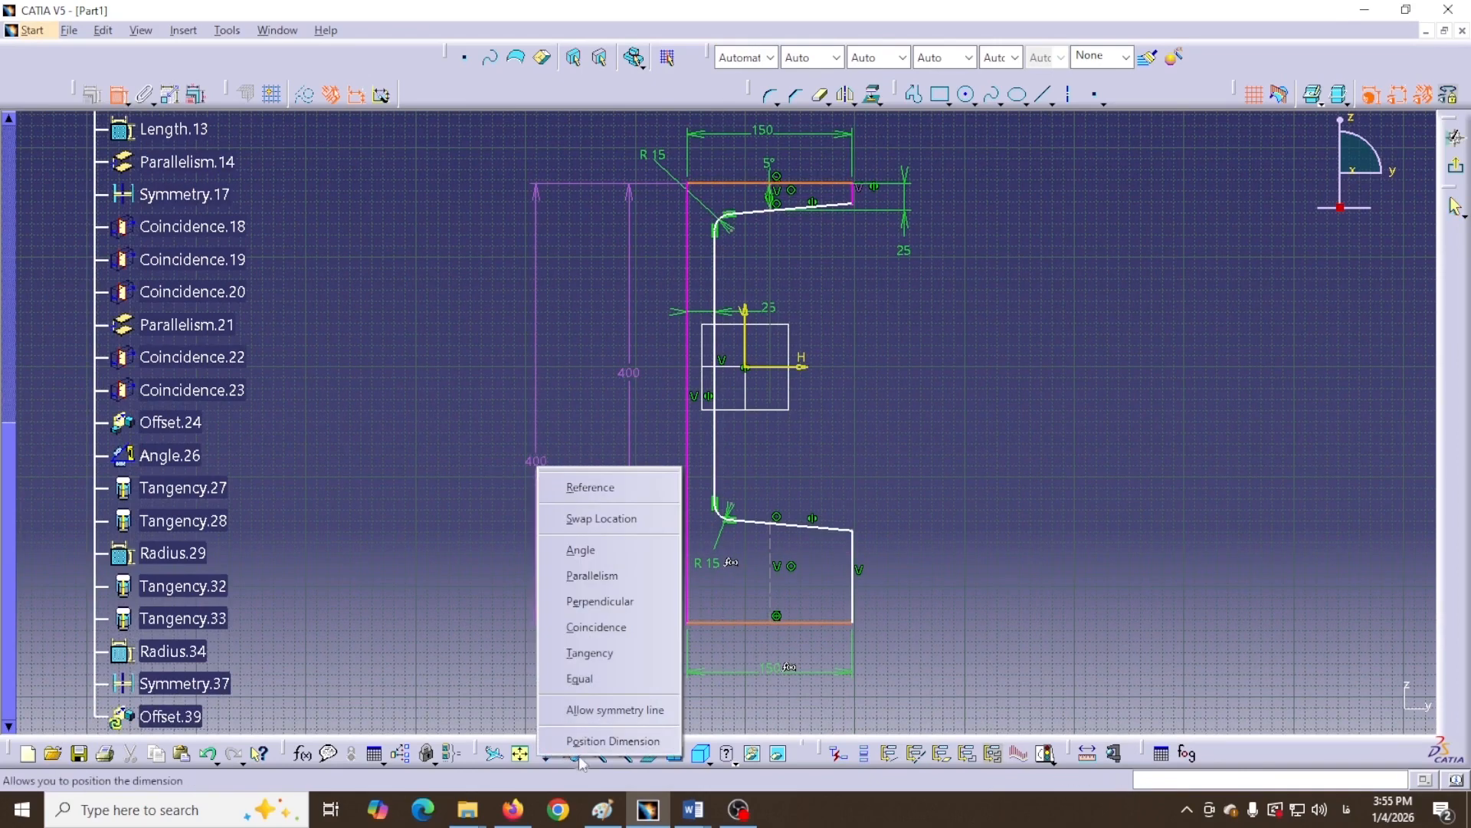
pyautogui.click(611, 711)
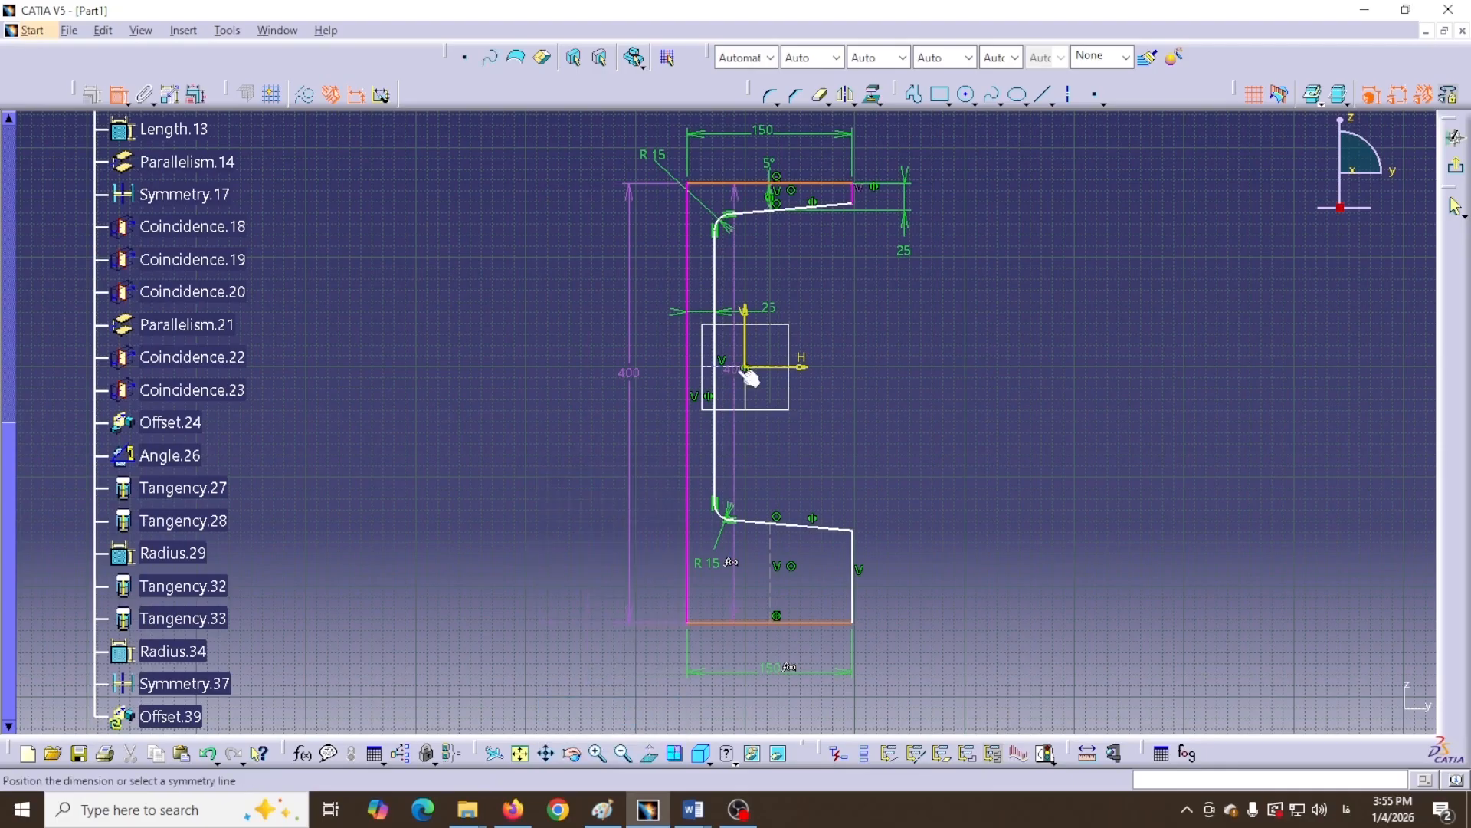
pyautogui.click(778, 367)
# Move the profile sideways clear of the origin and dimension its outer web edge about 157 mm from the vertical axis
pyautogui.moveTo(929, 413); pyautogui.dragTo(914, 469, button='middle')
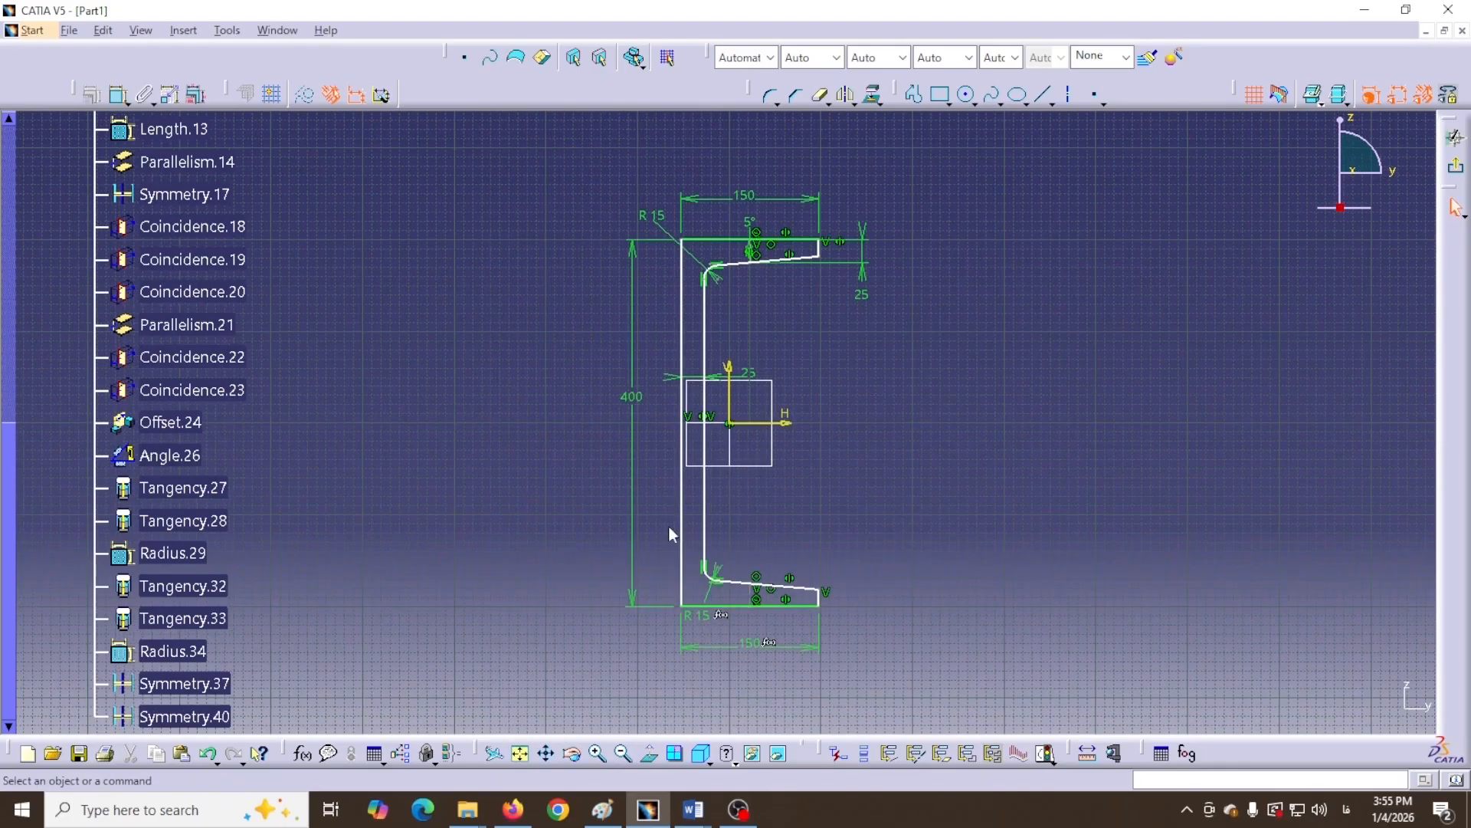
pyautogui.moveTo(685, 530)
pyautogui.mouseDown()
pyautogui.moveTo(770, 529)
pyautogui.moveTo(736, 542)
pyautogui.moveTo(838, 516)
pyautogui.moveTo(827, 487)
pyautogui.moveTo(824, 529)
pyautogui.moveTo(981, 512)
pyautogui.moveTo(855, 529)
pyautogui.moveTo(929, 473)
pyautogui.moveTo(894, 378)
pyautogui.moveTo(917, 535)
pyautogui.moveTo(835, 507)
pyautogui.moveTo(868, 506)
pyautogui.mouseUp()
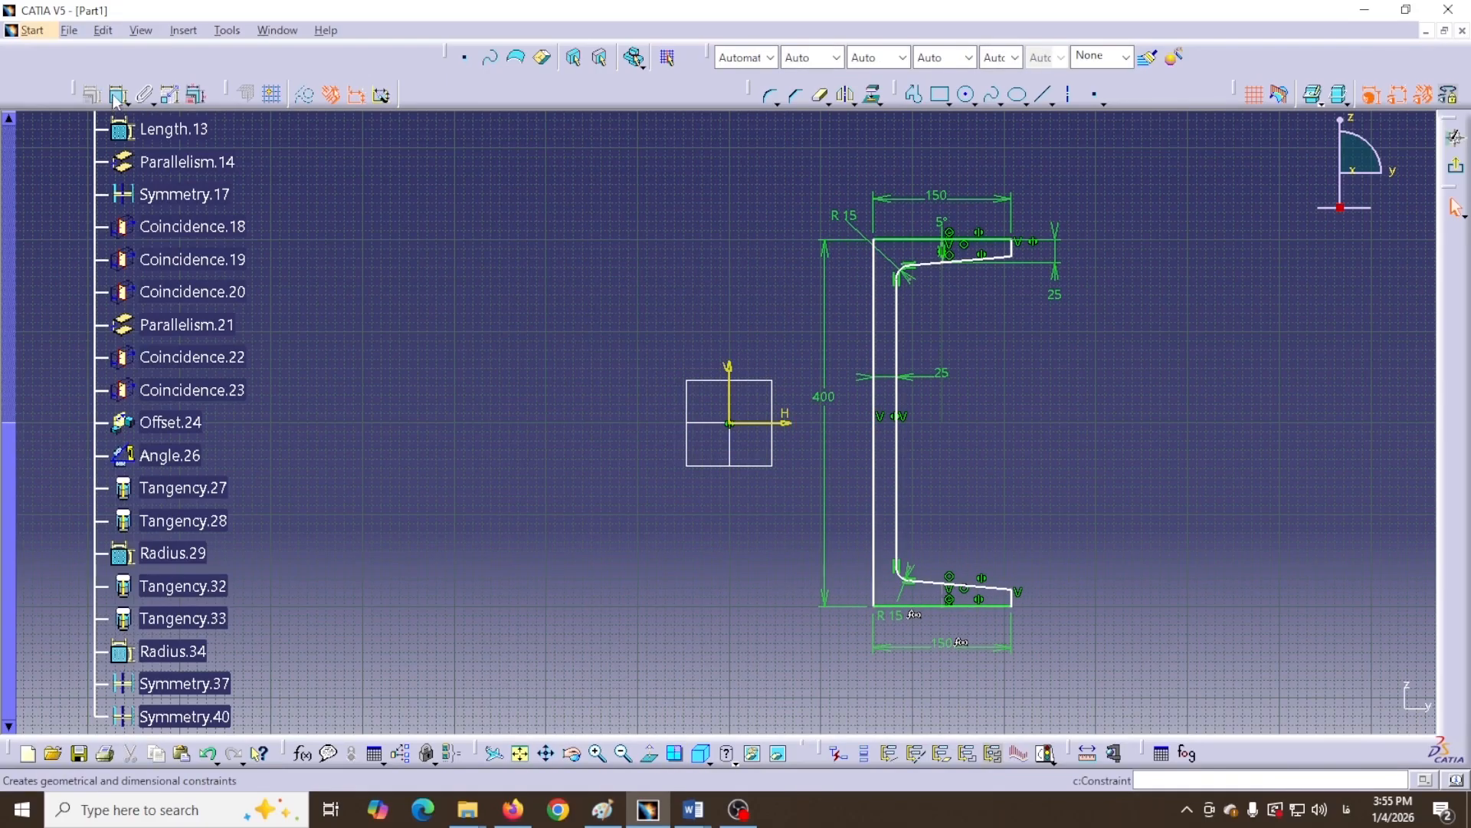
pyautogui.click(881, 520)
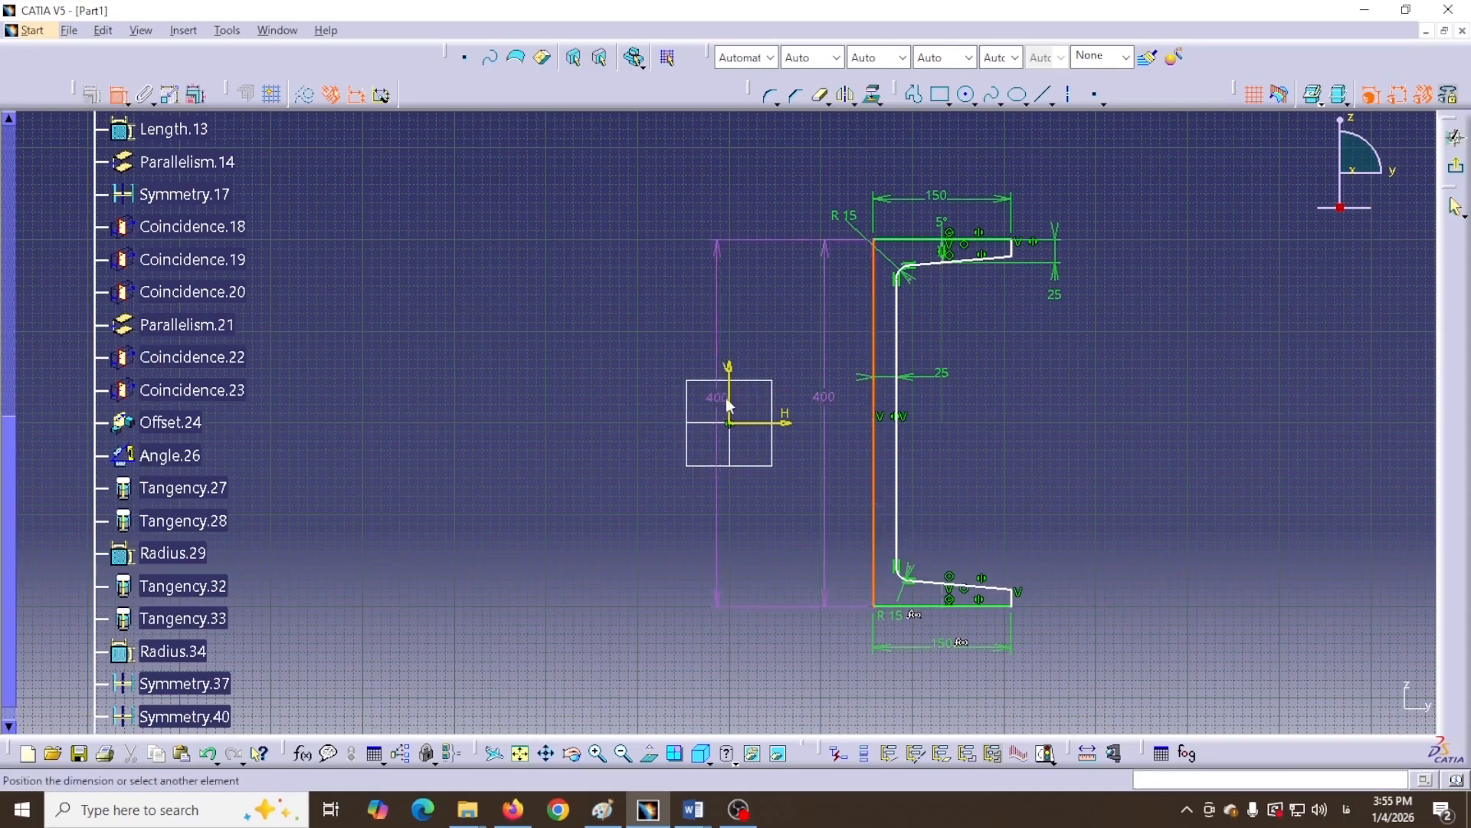
pyautogui.click(730, 406)
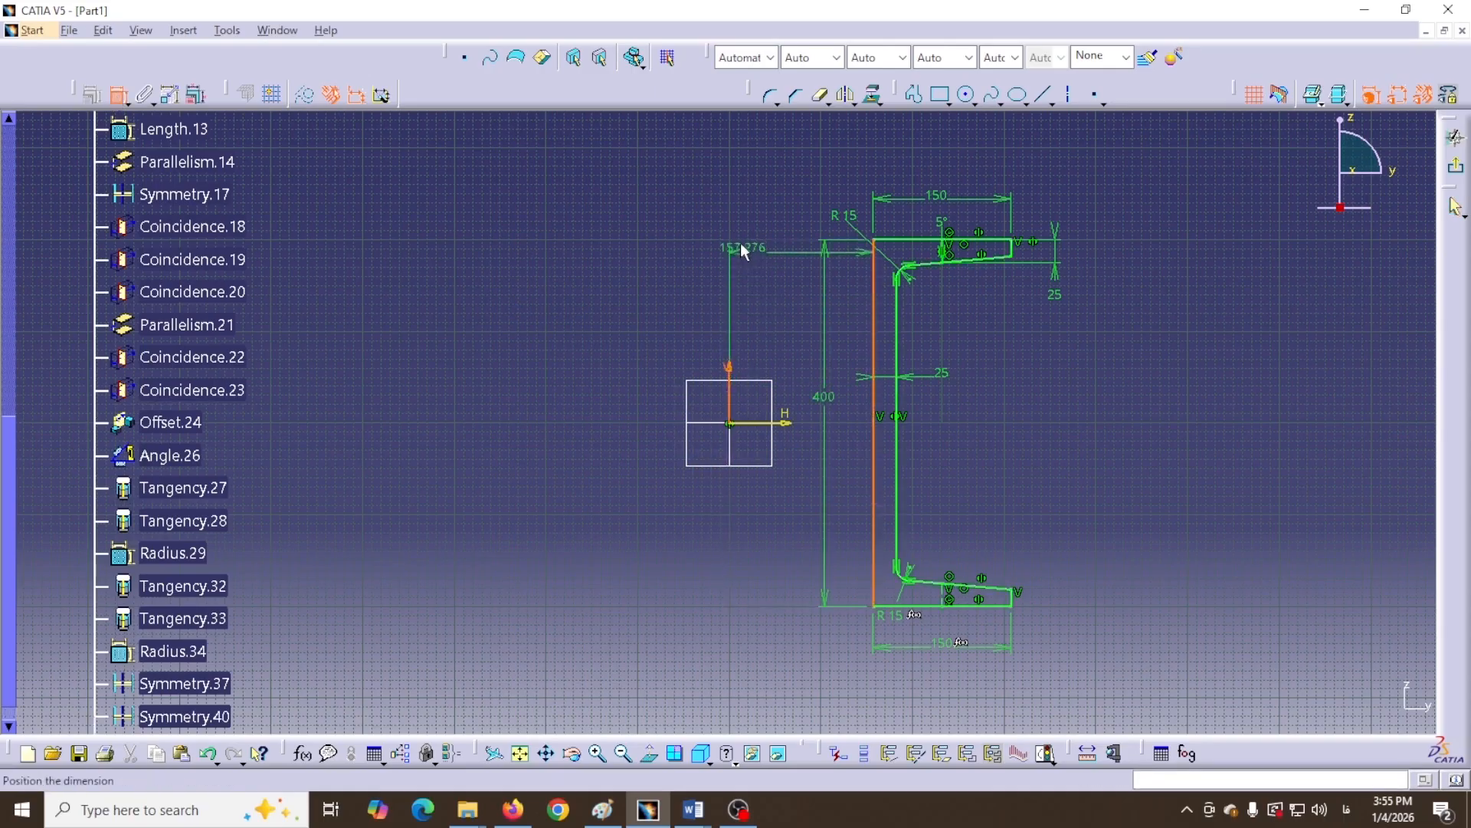
pyautogui.click(750, 204)
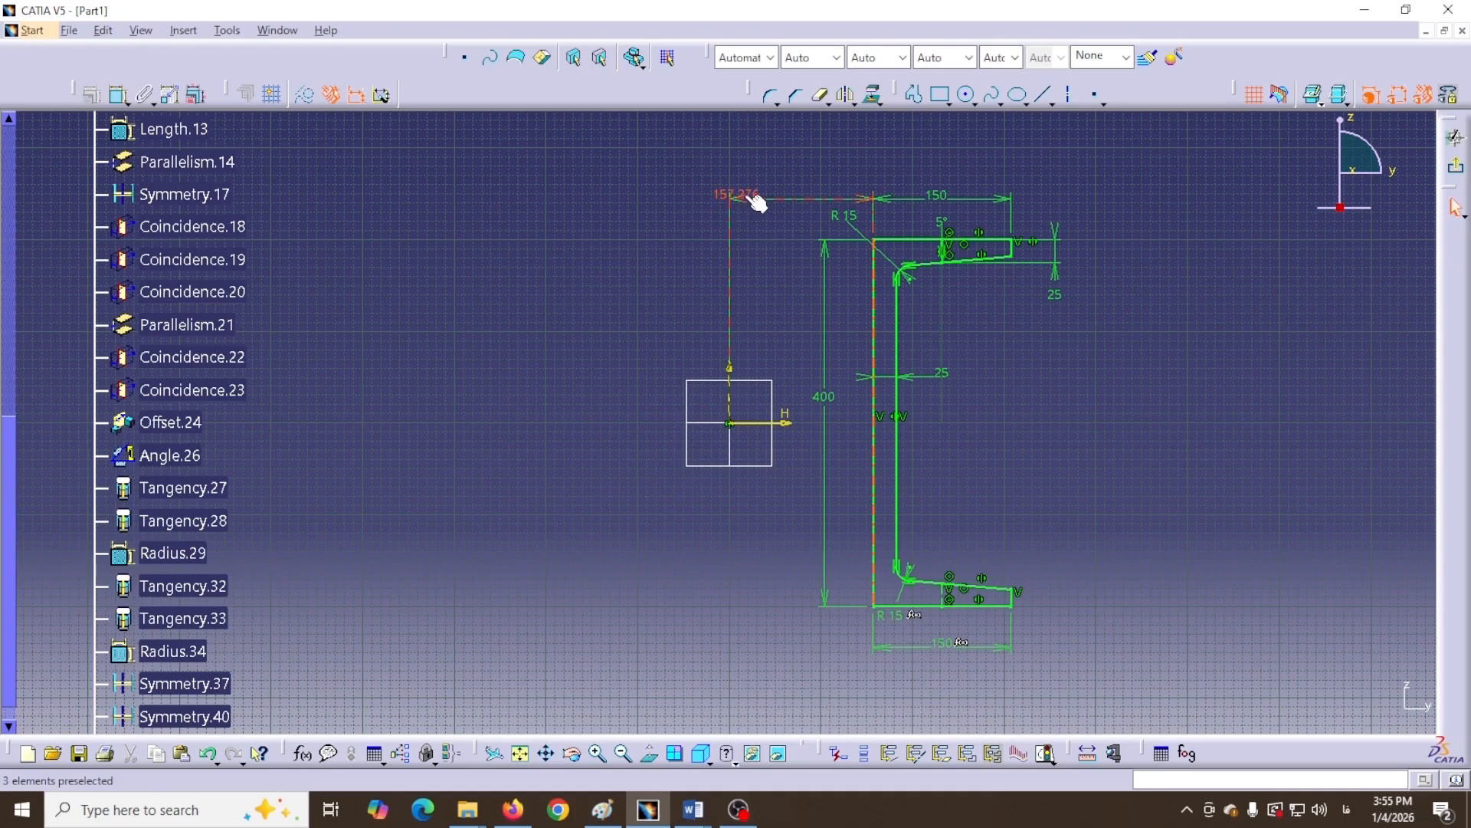
pyautogui.click(1098, 448)
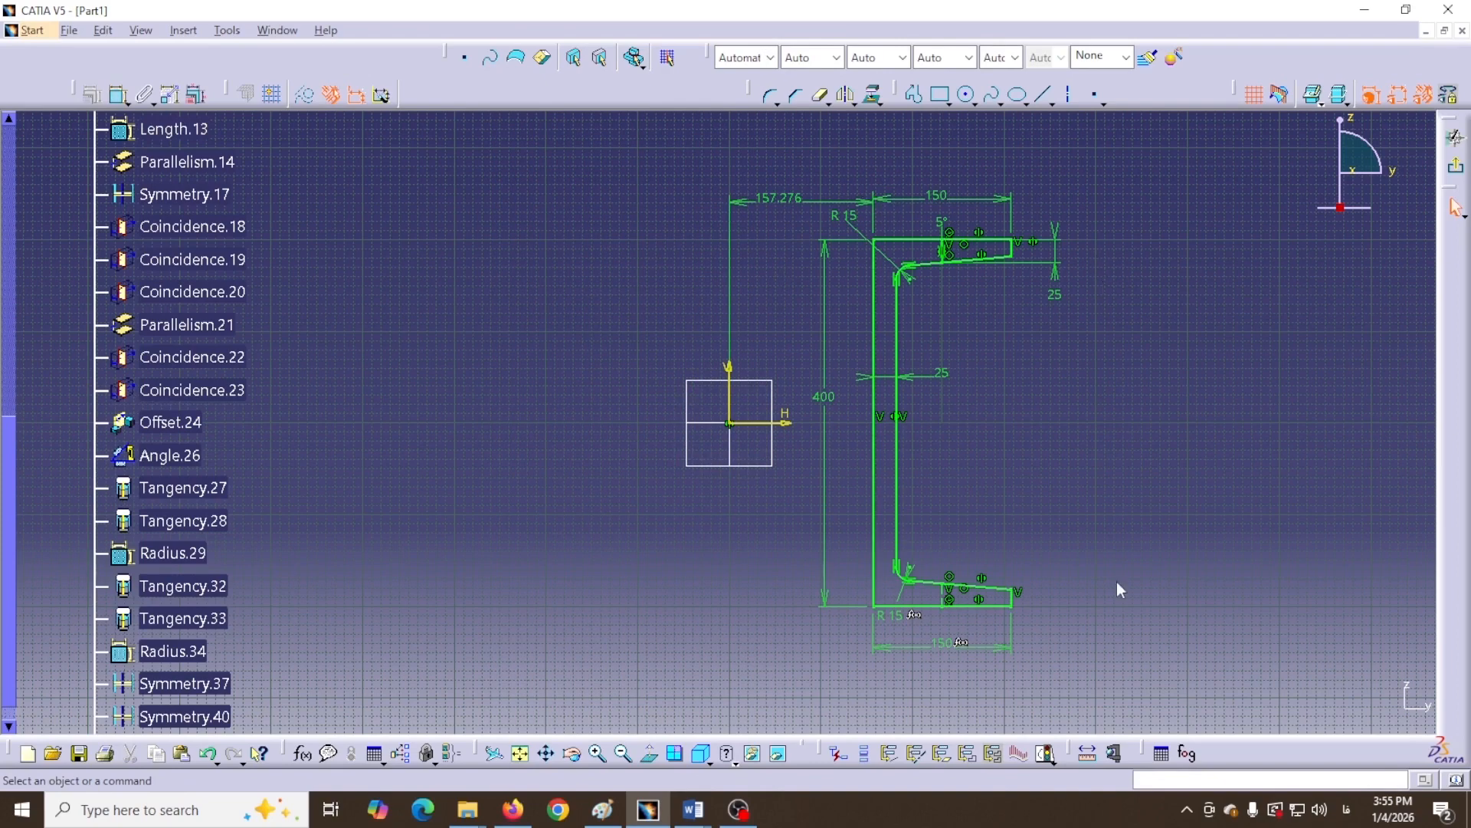
# Run a Sketch Analysis to check whether the profile is closed, then dismiss the report
pyautogui.click(1052, 762)
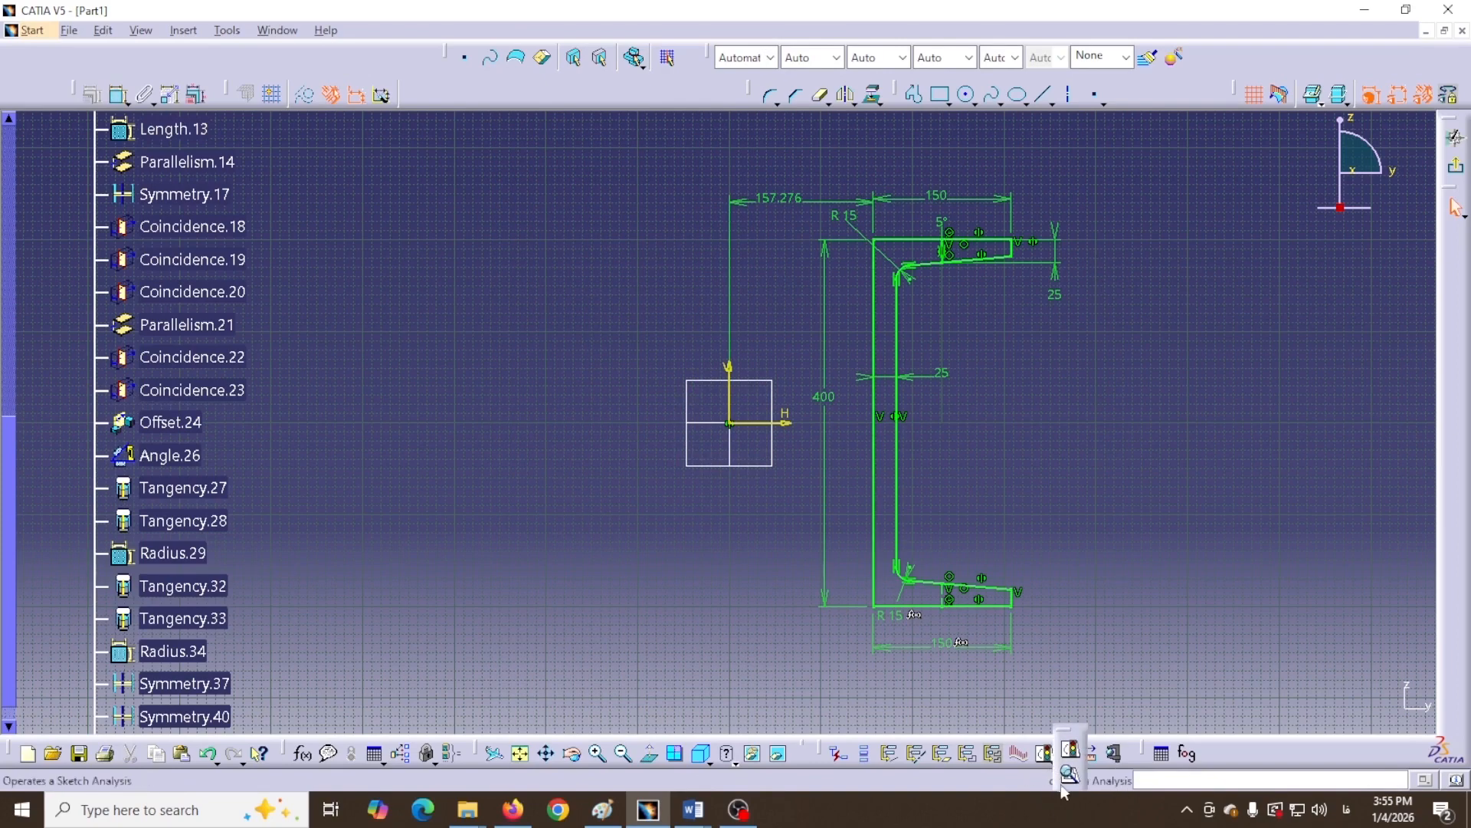
pyautogui.click(1069, 776)
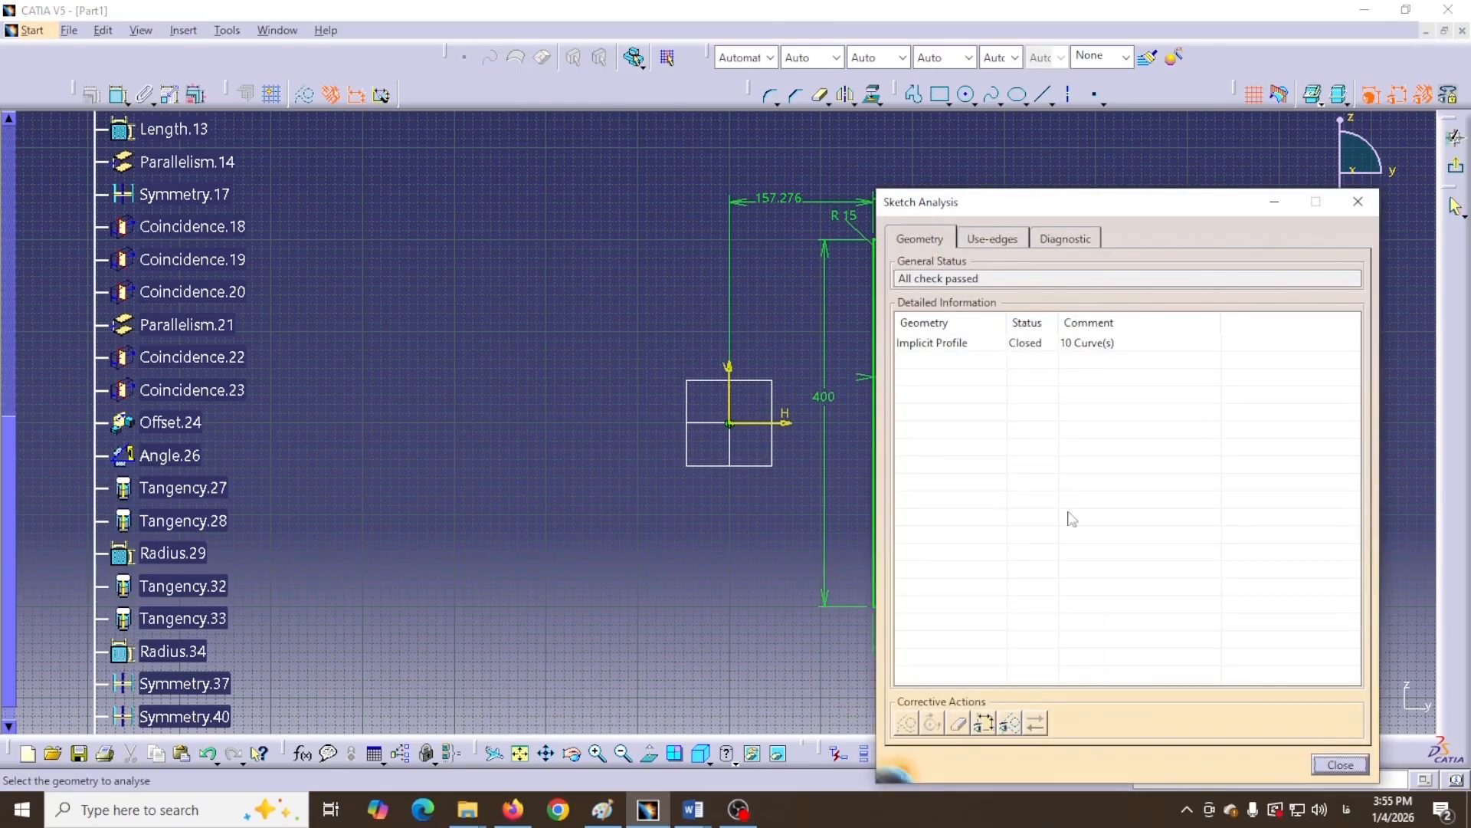
pyautogui.click(1338, 769)
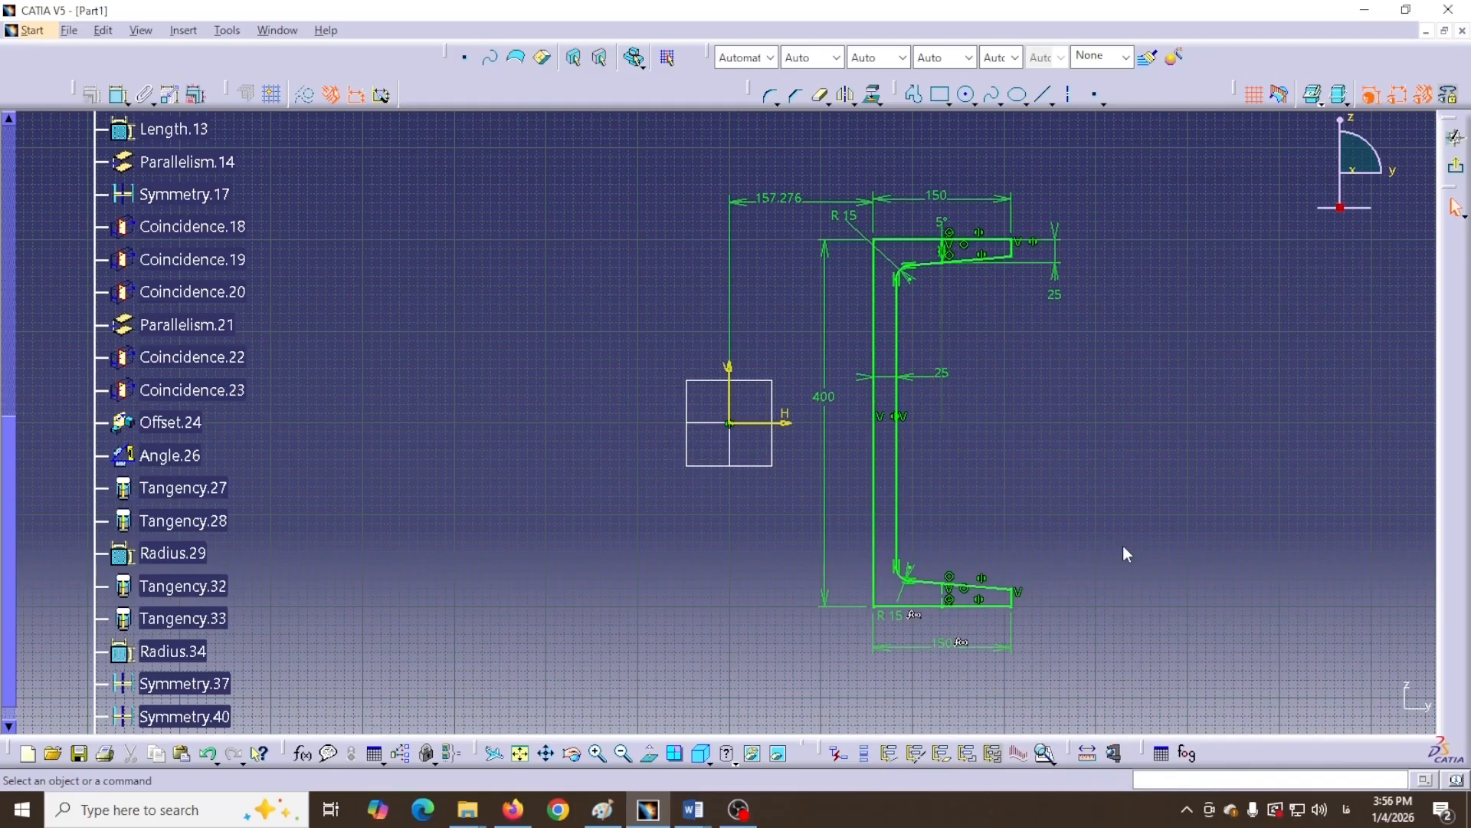
# Rename the constraint for the profile's overall height dimension to "h" in its properties
pyautogui.rightClick(822, 403)
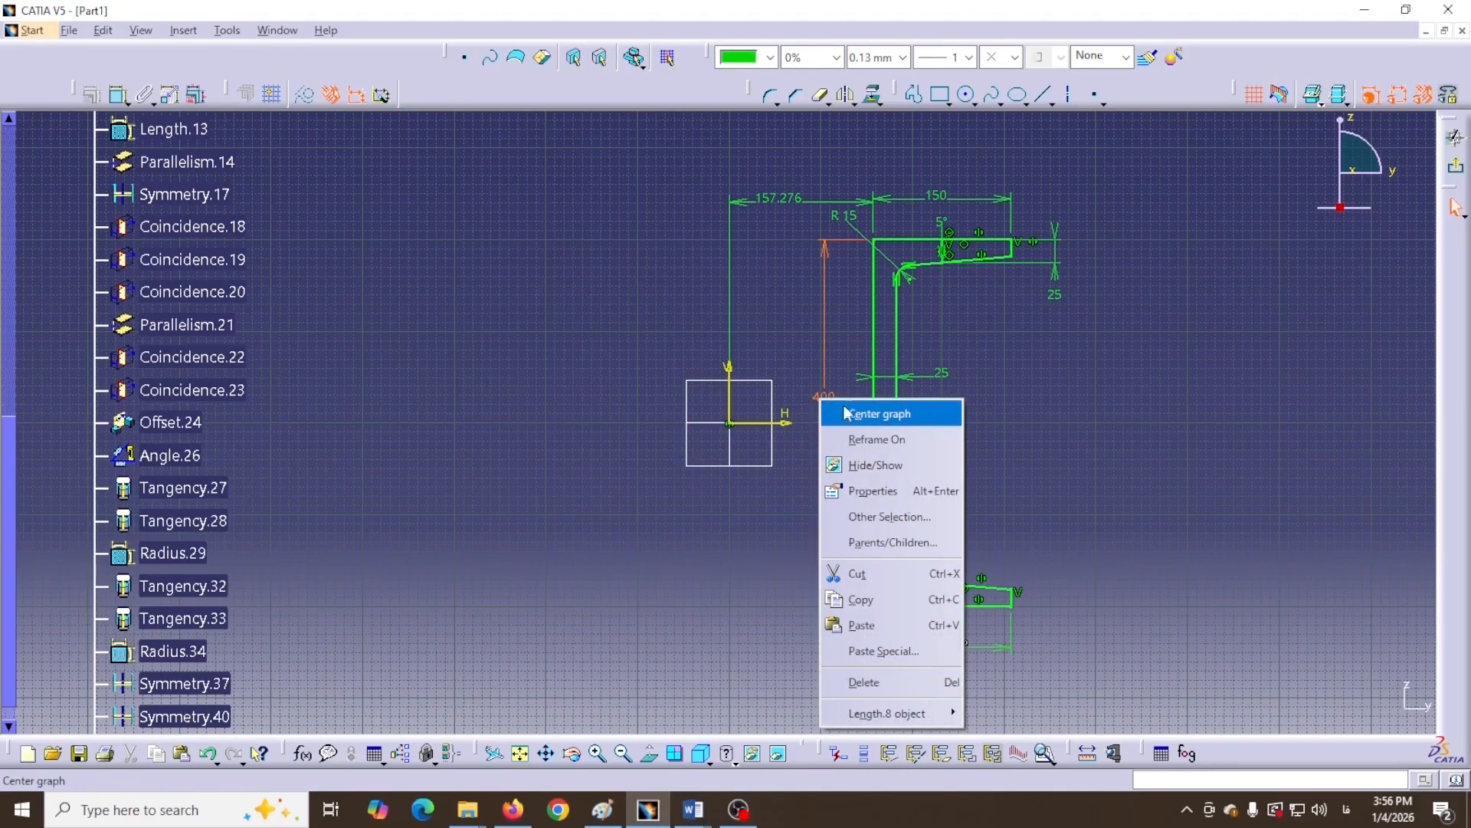
pyautogui.click(869, 491)
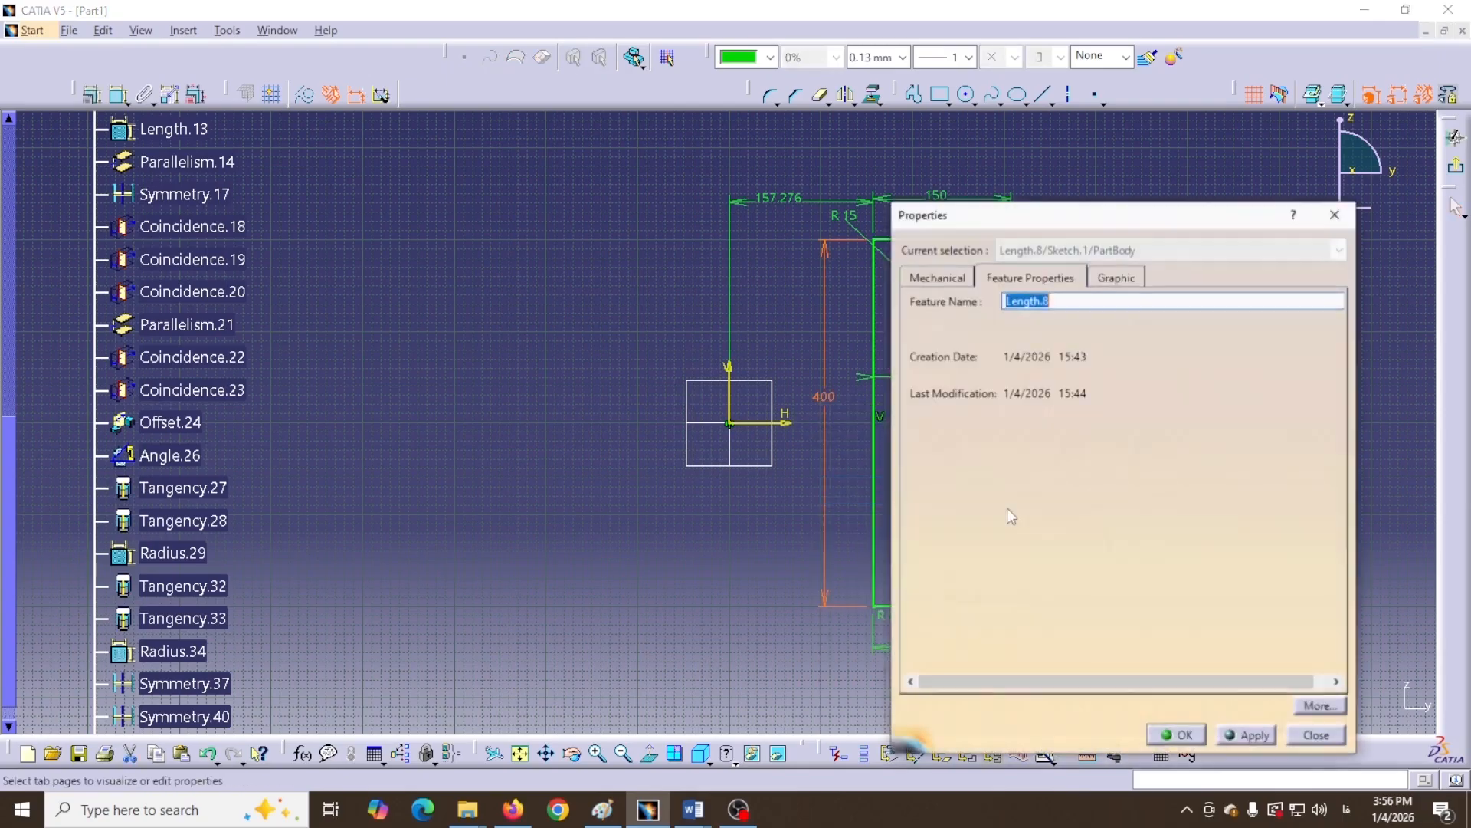
pyautogui.moveTo(1132, 220); pyautogui.dragTo(1204, 226)
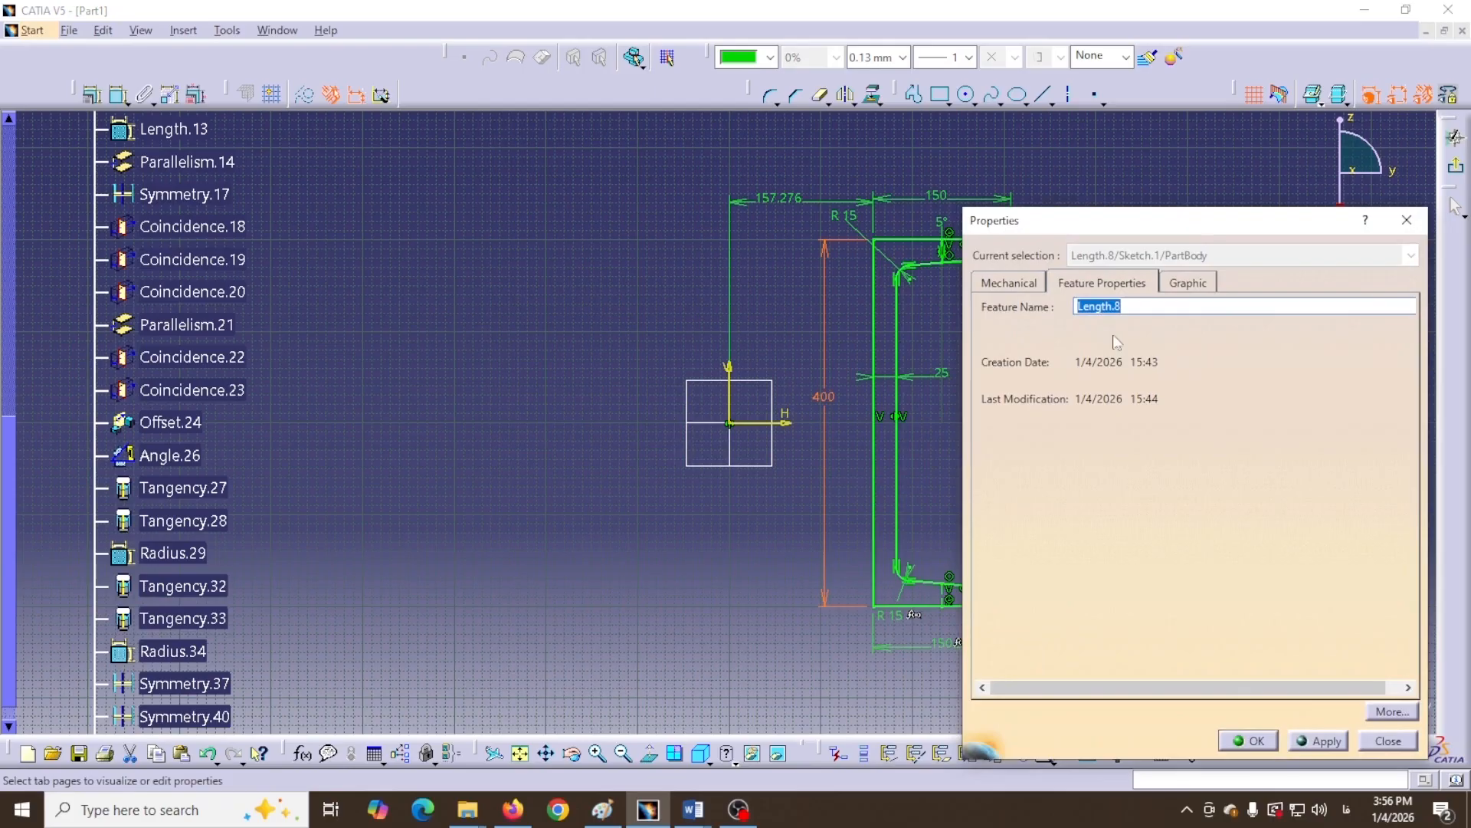
pyautogui.click(1092, 285)
pyautogui.moveTo(1128, 306); pyautogui.dragTo(1070, 312)
pyautogui.press('BackSpace')
pyautogui.hotkey('alt', 'shift')
pyautogui.click(1327, 742)
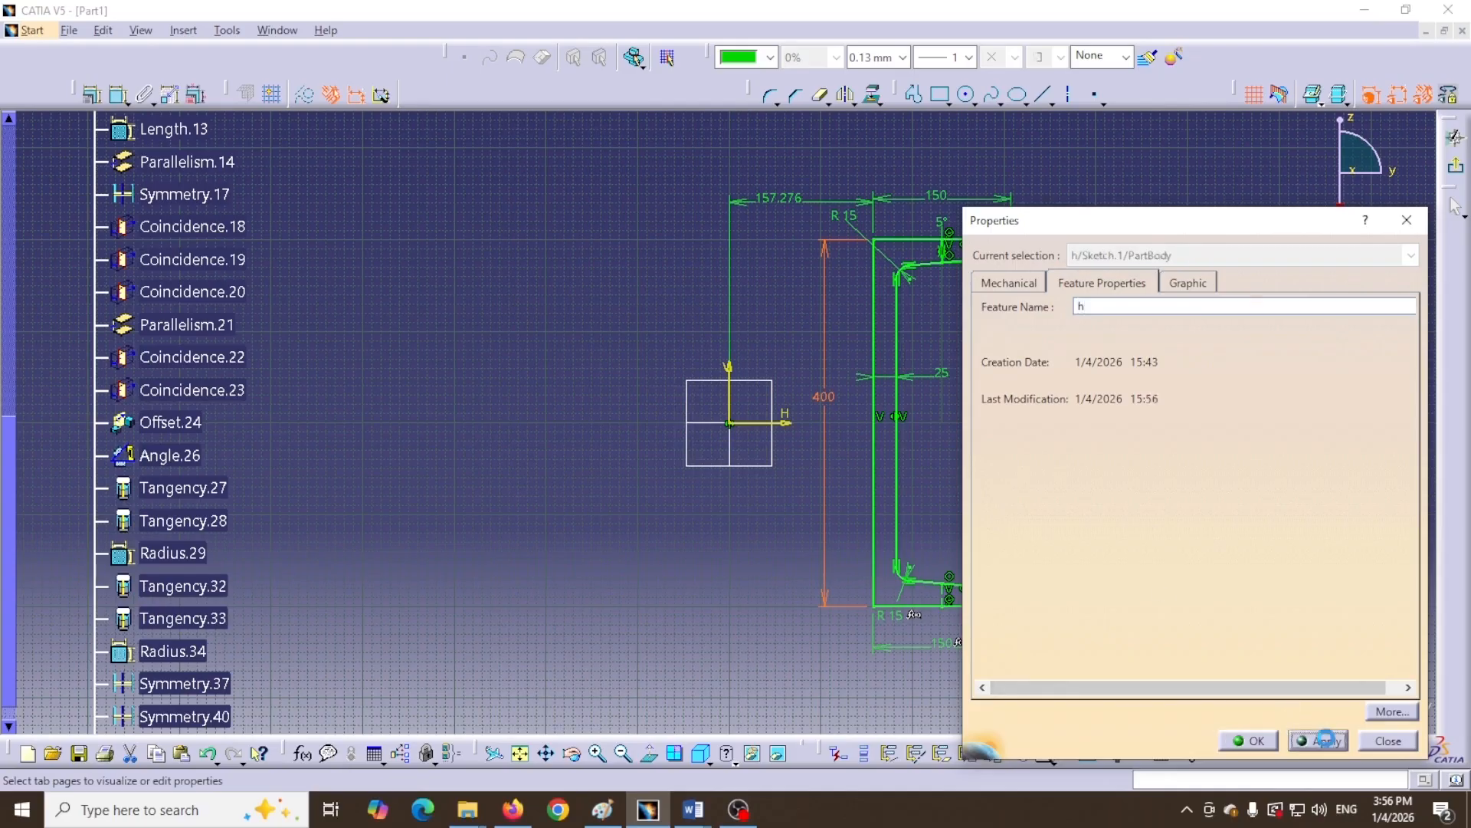
pyautogui.click(1249, 742)
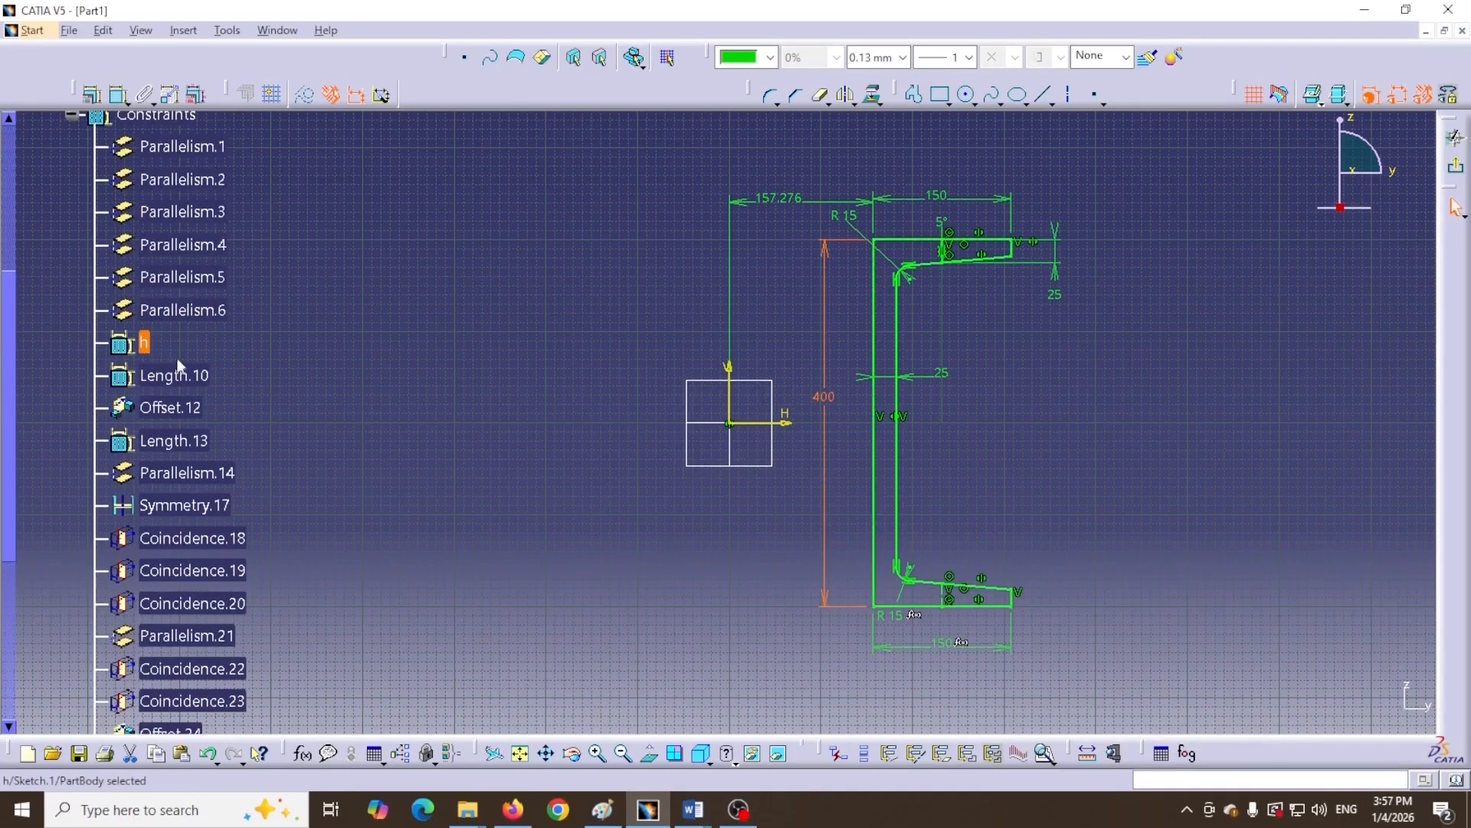
pyautogui.click(719, 584)
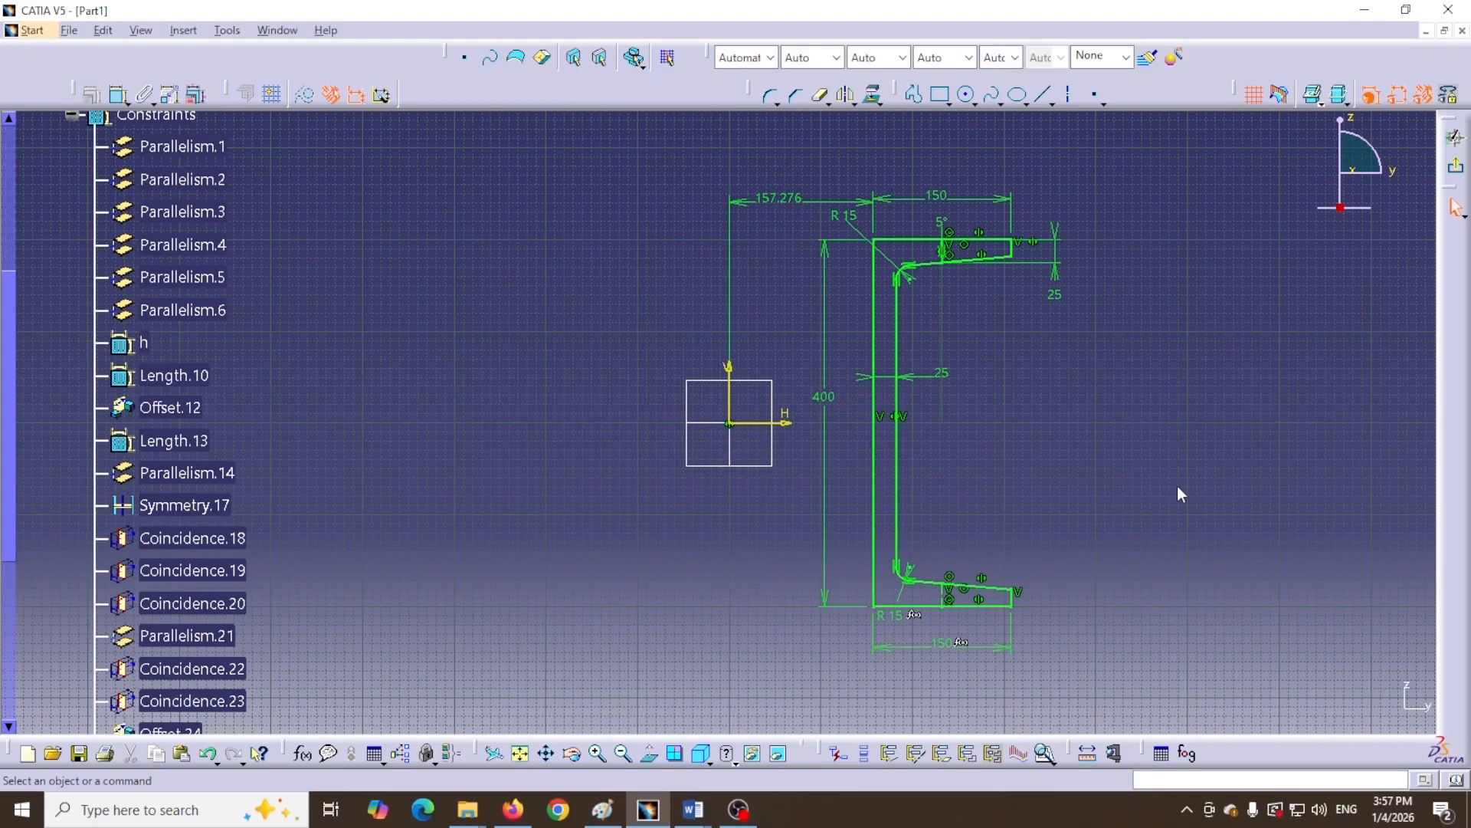
# Rename the width dimension of the upper flange to "b"
pyautogui.rightClick(936, 201)
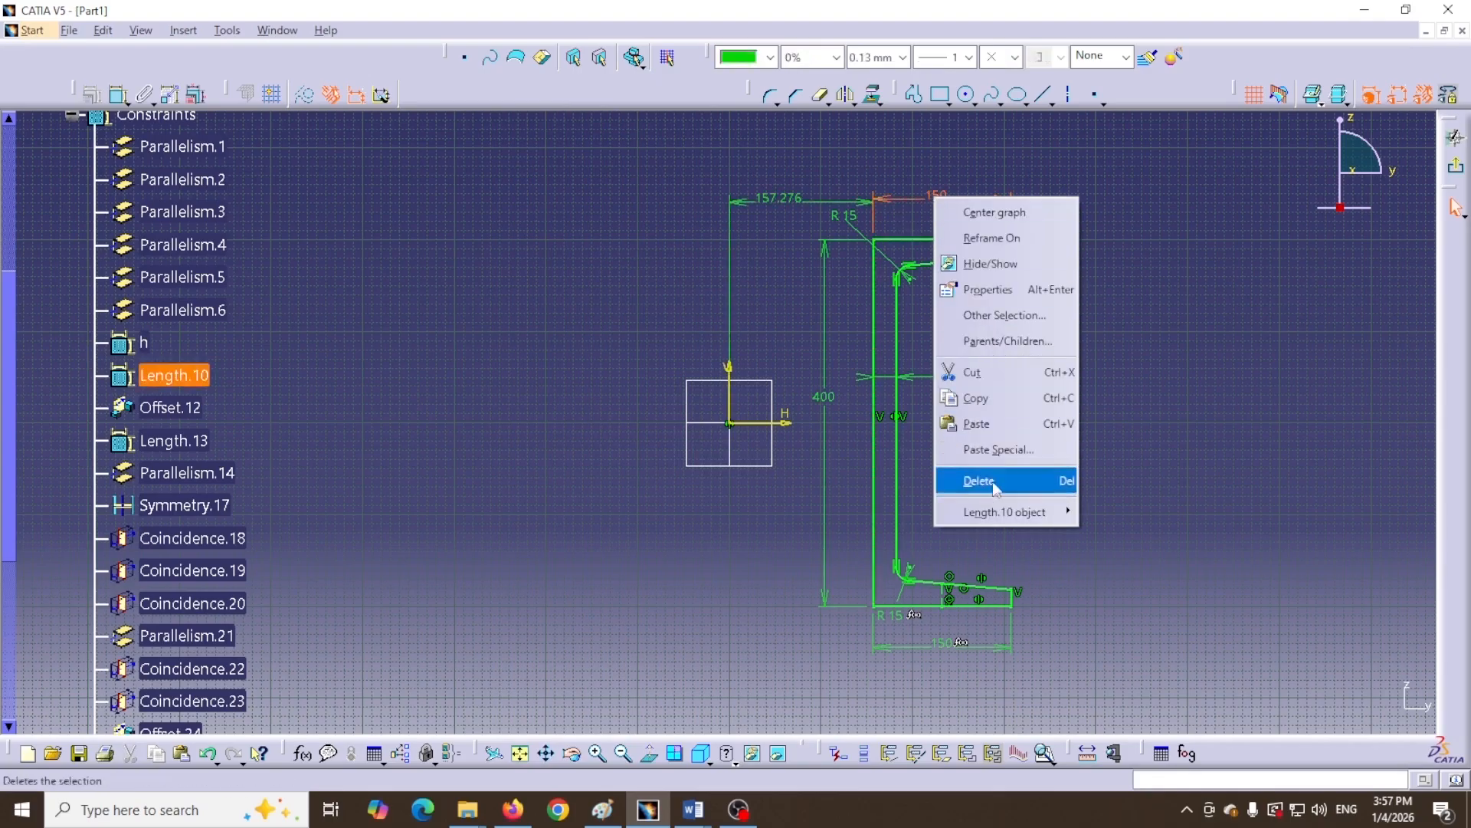
pyautogui.click(996, 293)
pyautogui.moveTo(1165, 230); pyautogui.dragTo(1115, 230)
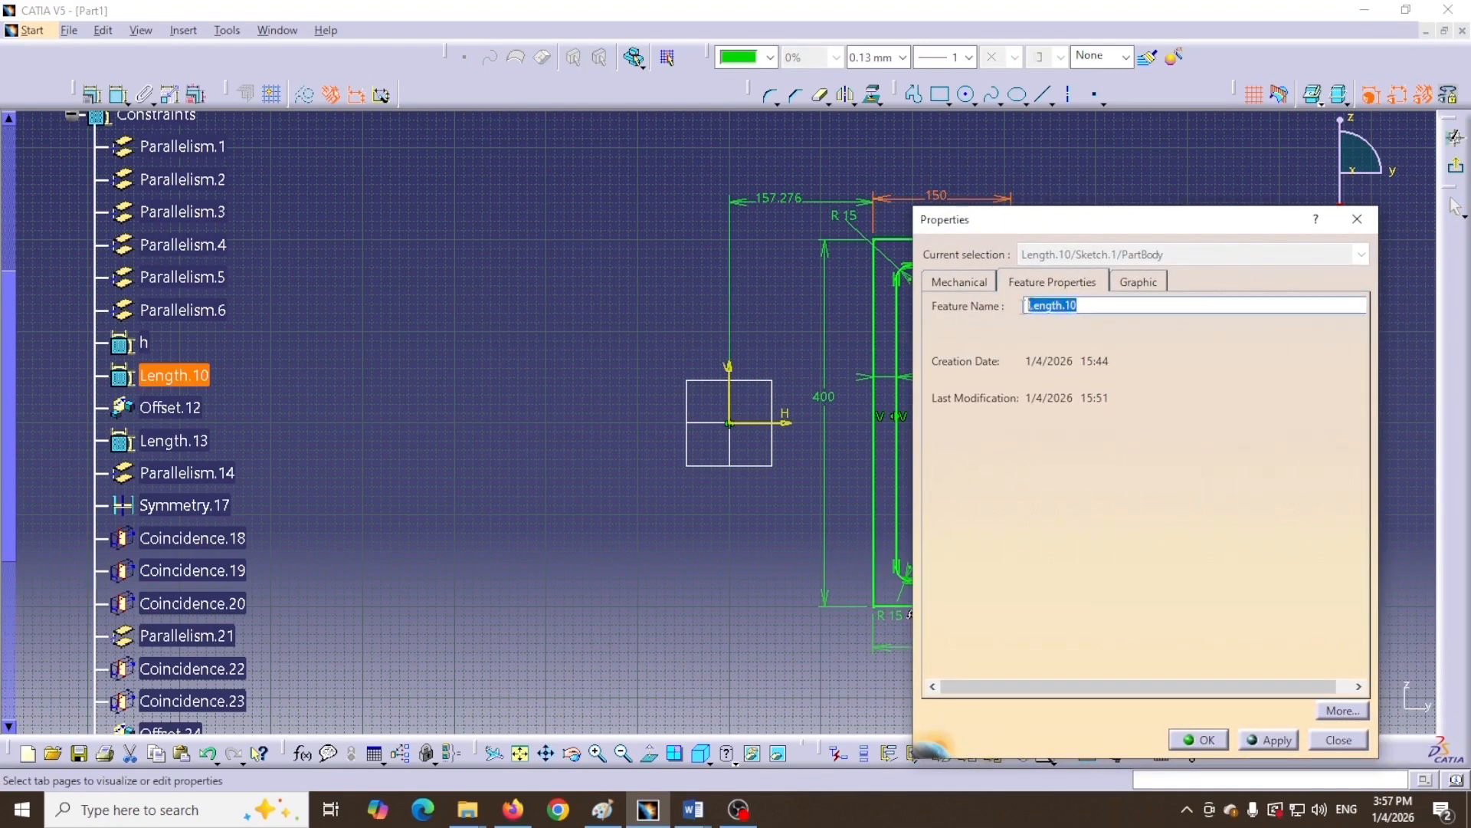
pyautogui.write('b')
pyautogui.click(1272, 740)
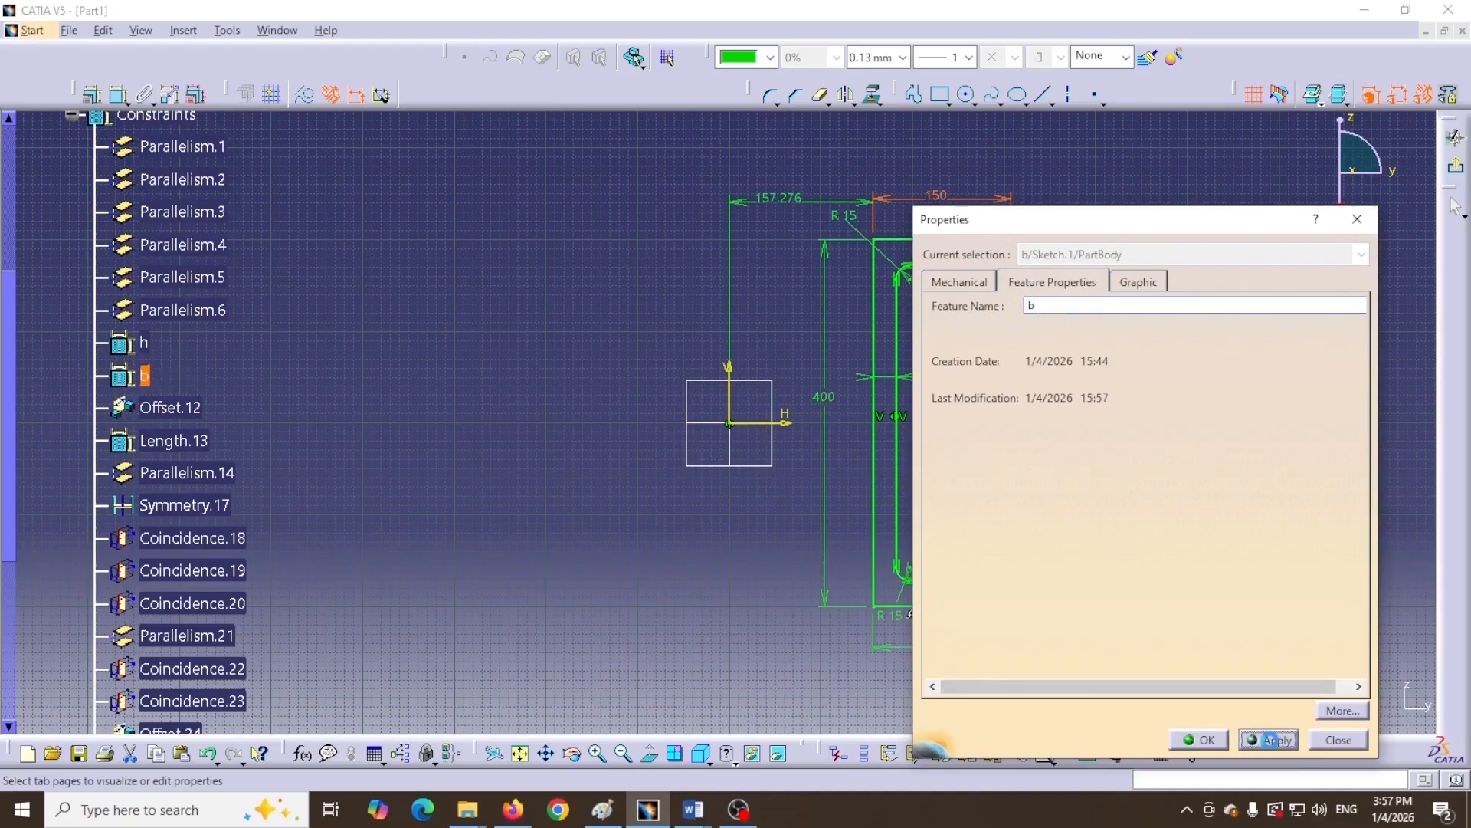
pyautogui.click(1202, 741)
pyautogui.click(852, 671)
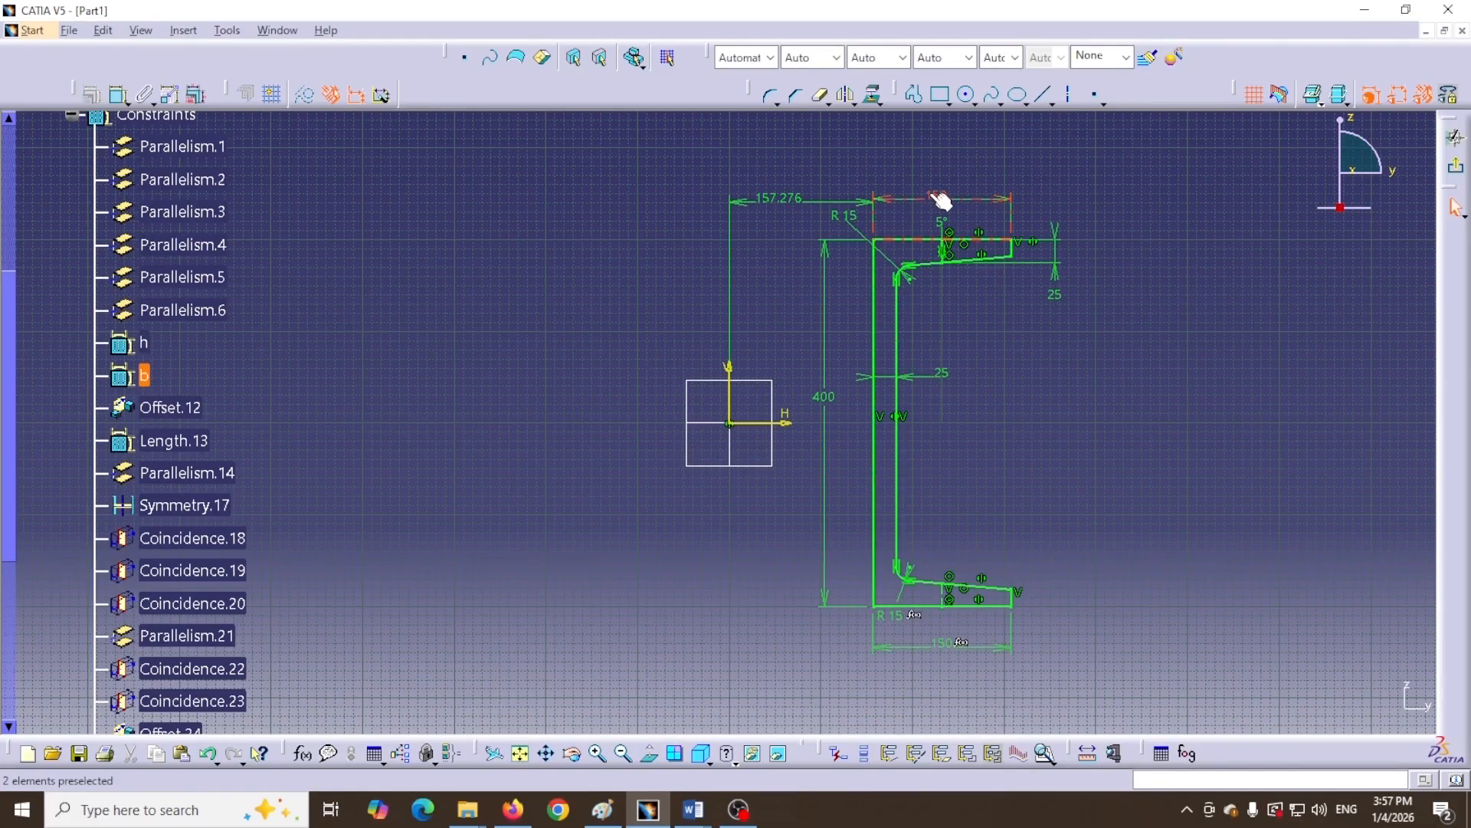
# Reposition the web thickness dimension lower along the web and rename it to "tw"
pyautogui.moveTo(941, 372); pyautogui.dragTo(944, 500)
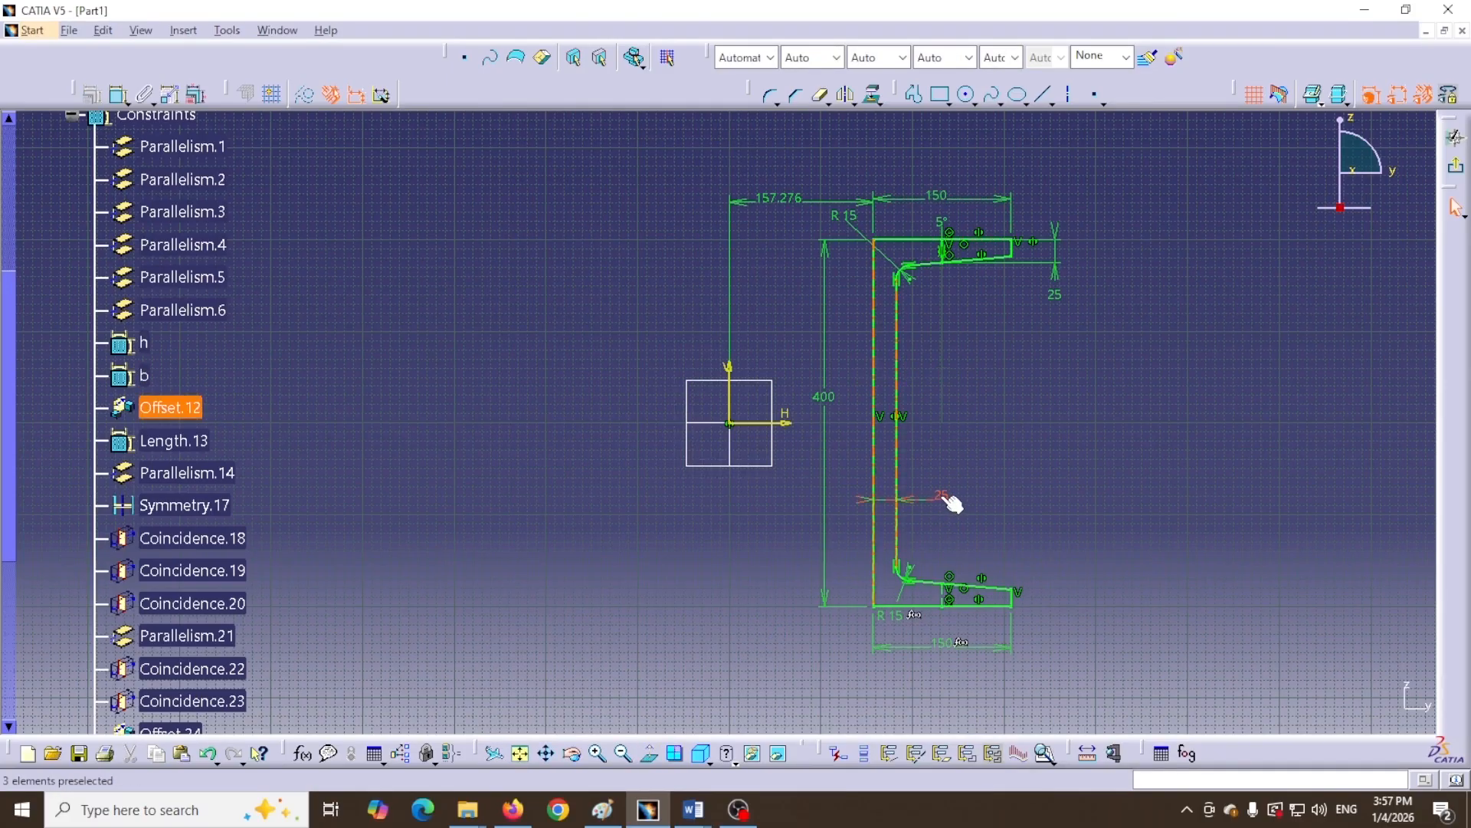
pyautogui.rightClick(941, 495)
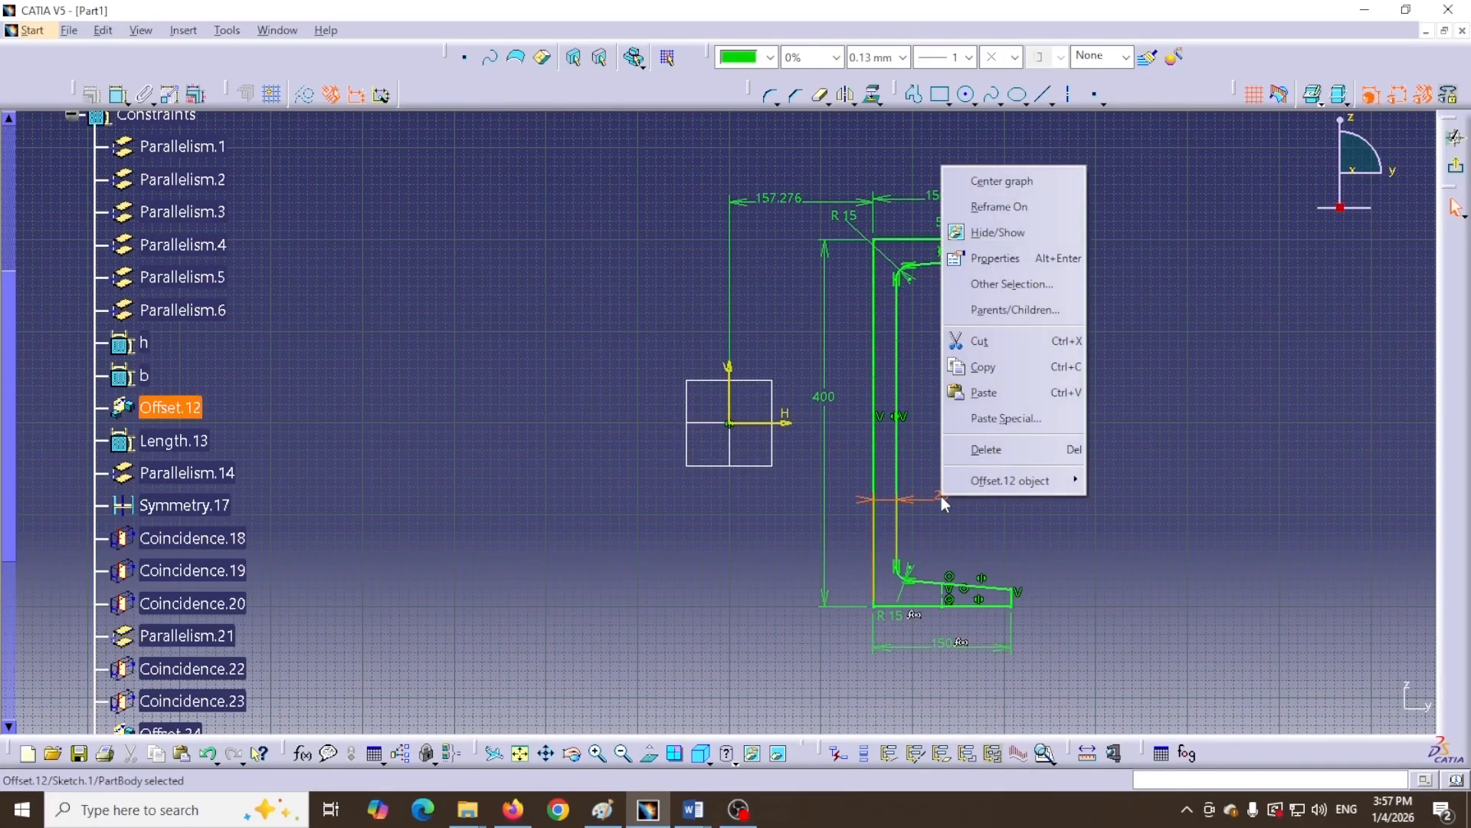
pyautogui.click(986, 261)
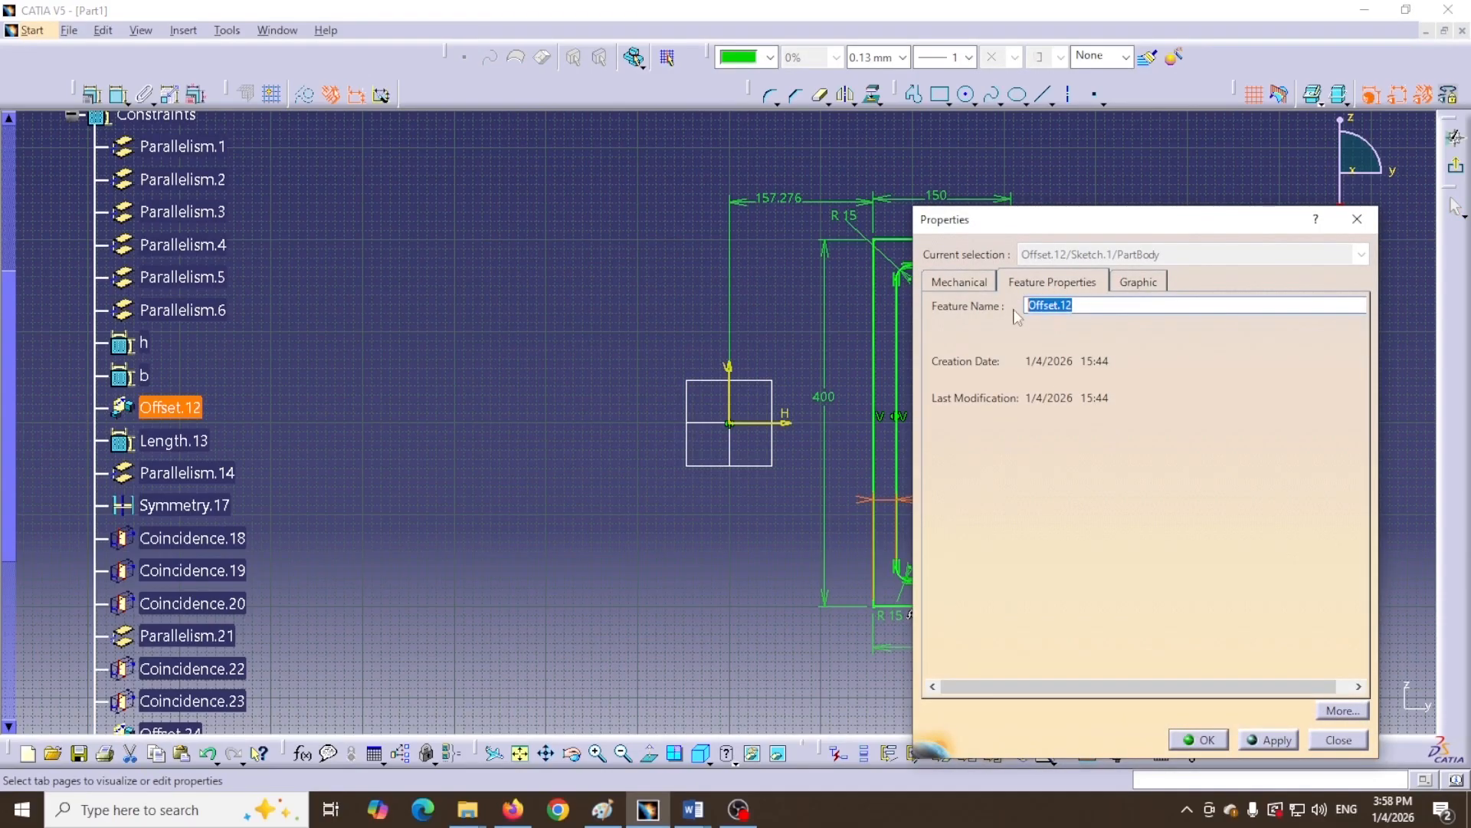
pyautogui.write('tw')
pyautogui.click(1269, 739)
pyautogui.click(1196, 740)
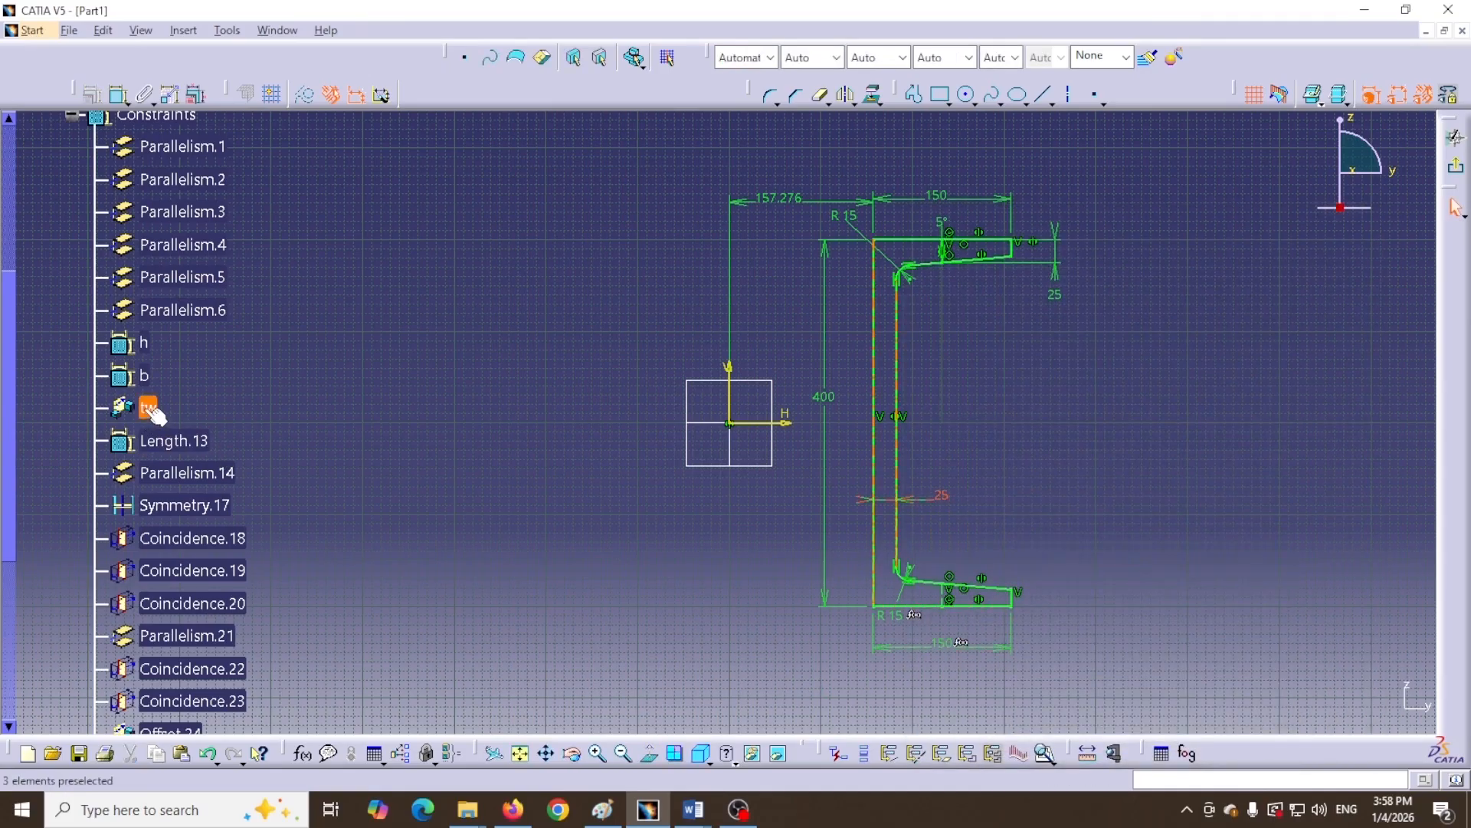
# Rename the upper flange's thickness offset dimension to "tf"
pyautogui.rightClick(1056, 296)
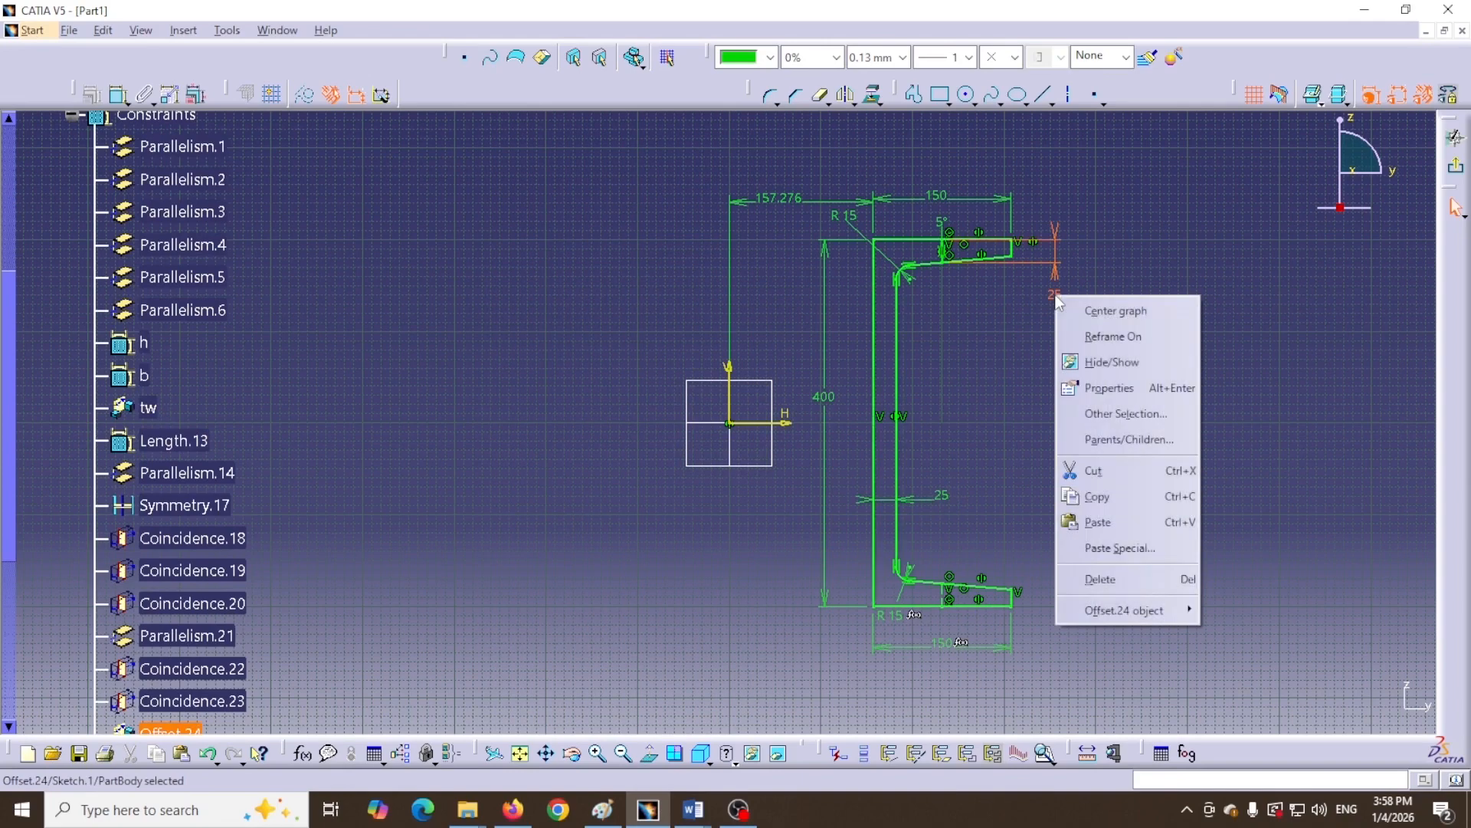
pyautogui.click(1100, 391)
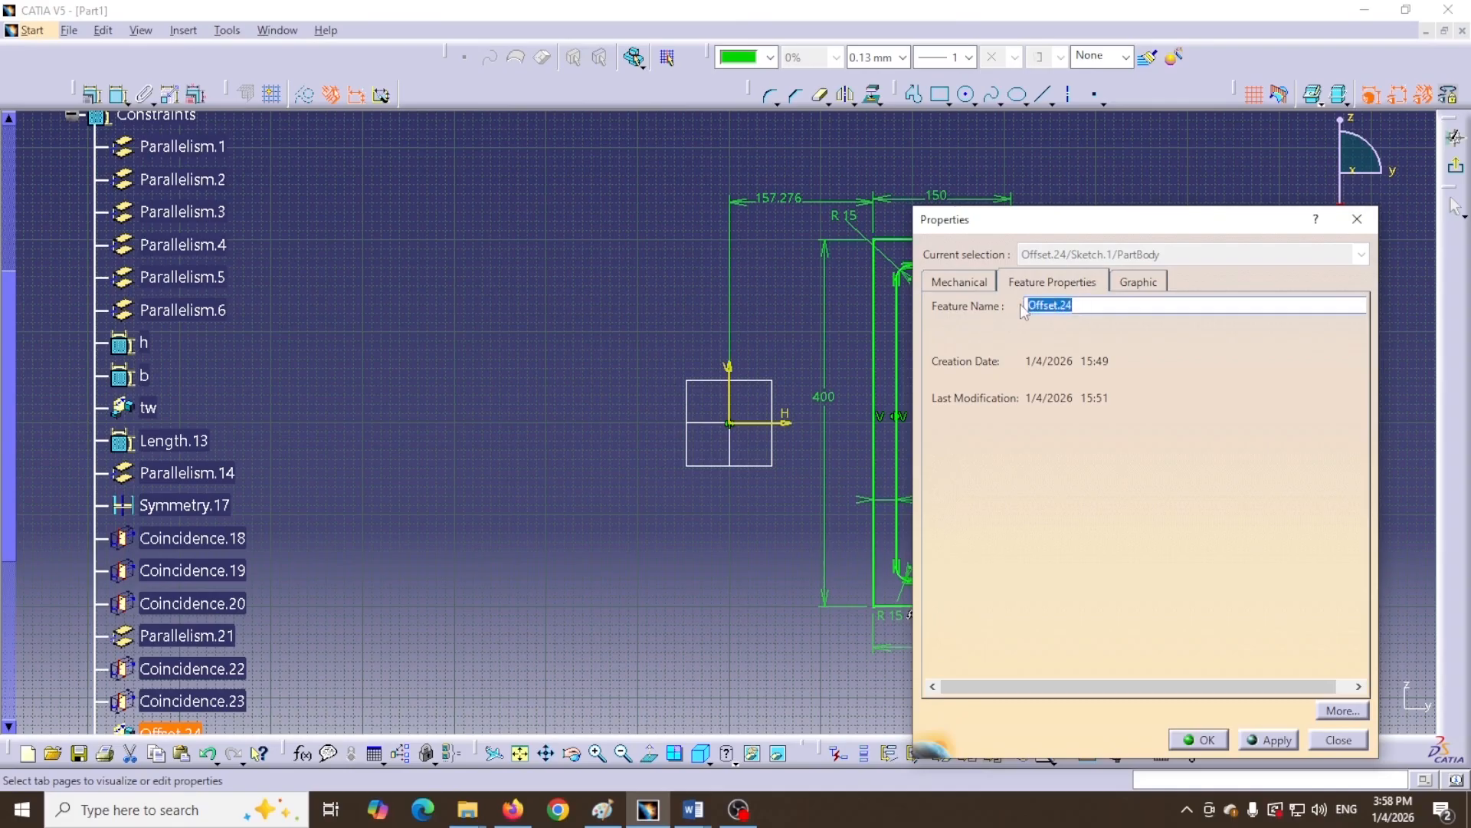
pyautogui.write('tf')
pyautogui.click(1271, 740)
pyautogui.click(1199, 740)
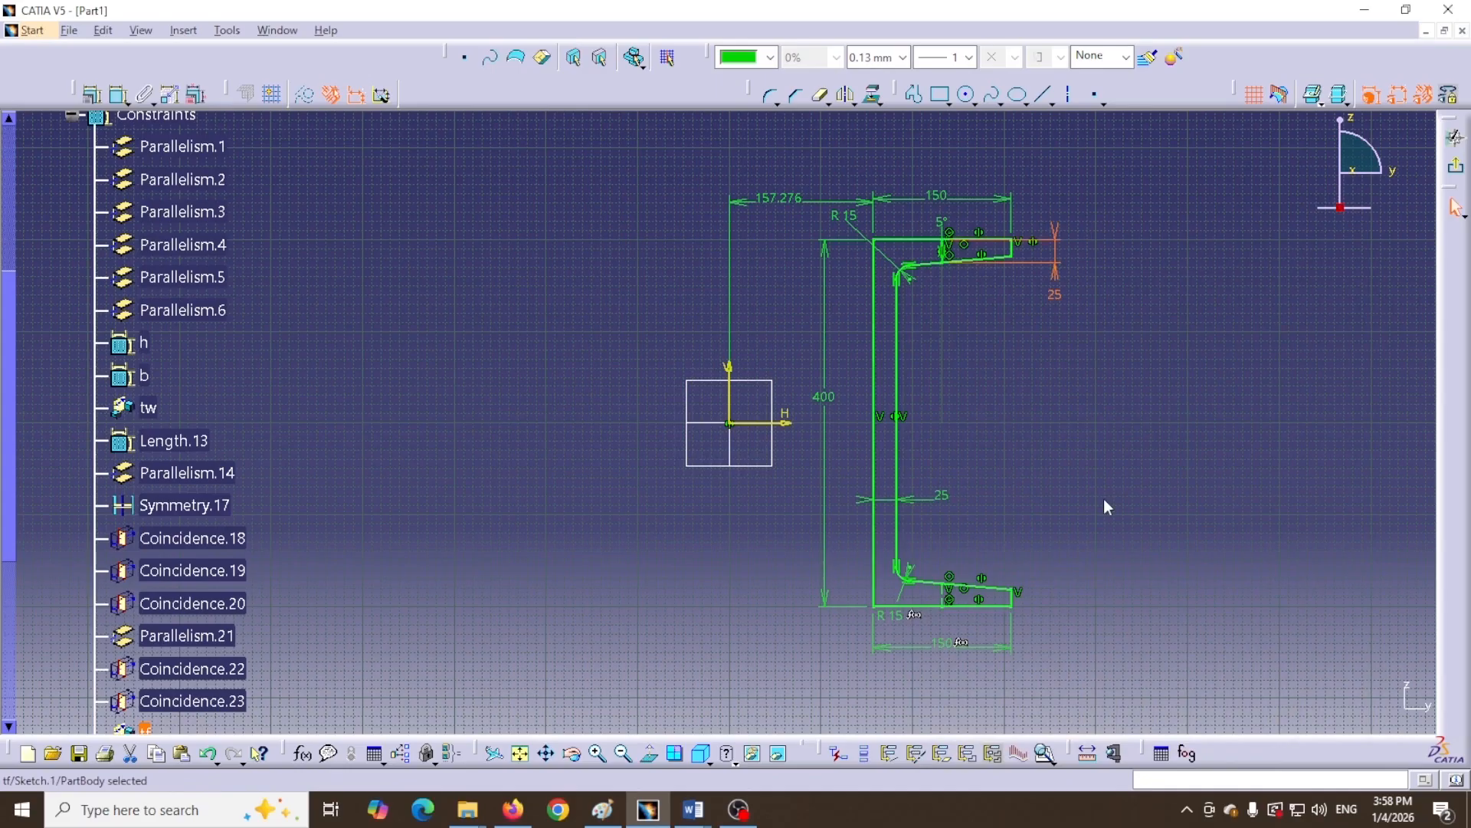
pyautogui.click(1107, 508)
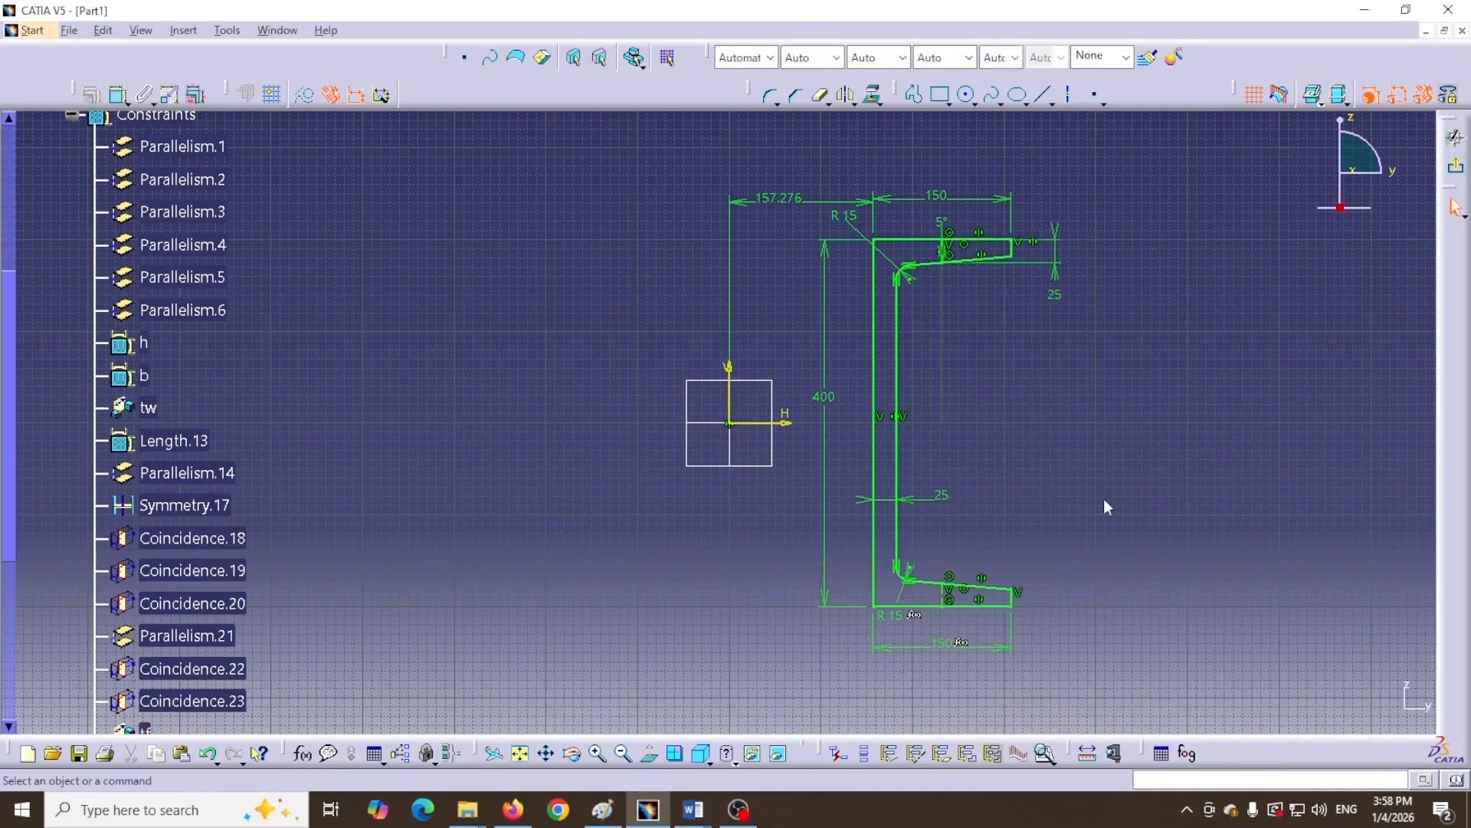
# Rename the upper inner corner's radius dimension to "r" and review the renamed constraints in the specification tree
pyautogui.rightClick(841, 217)
pyautogui.click(895, 309)
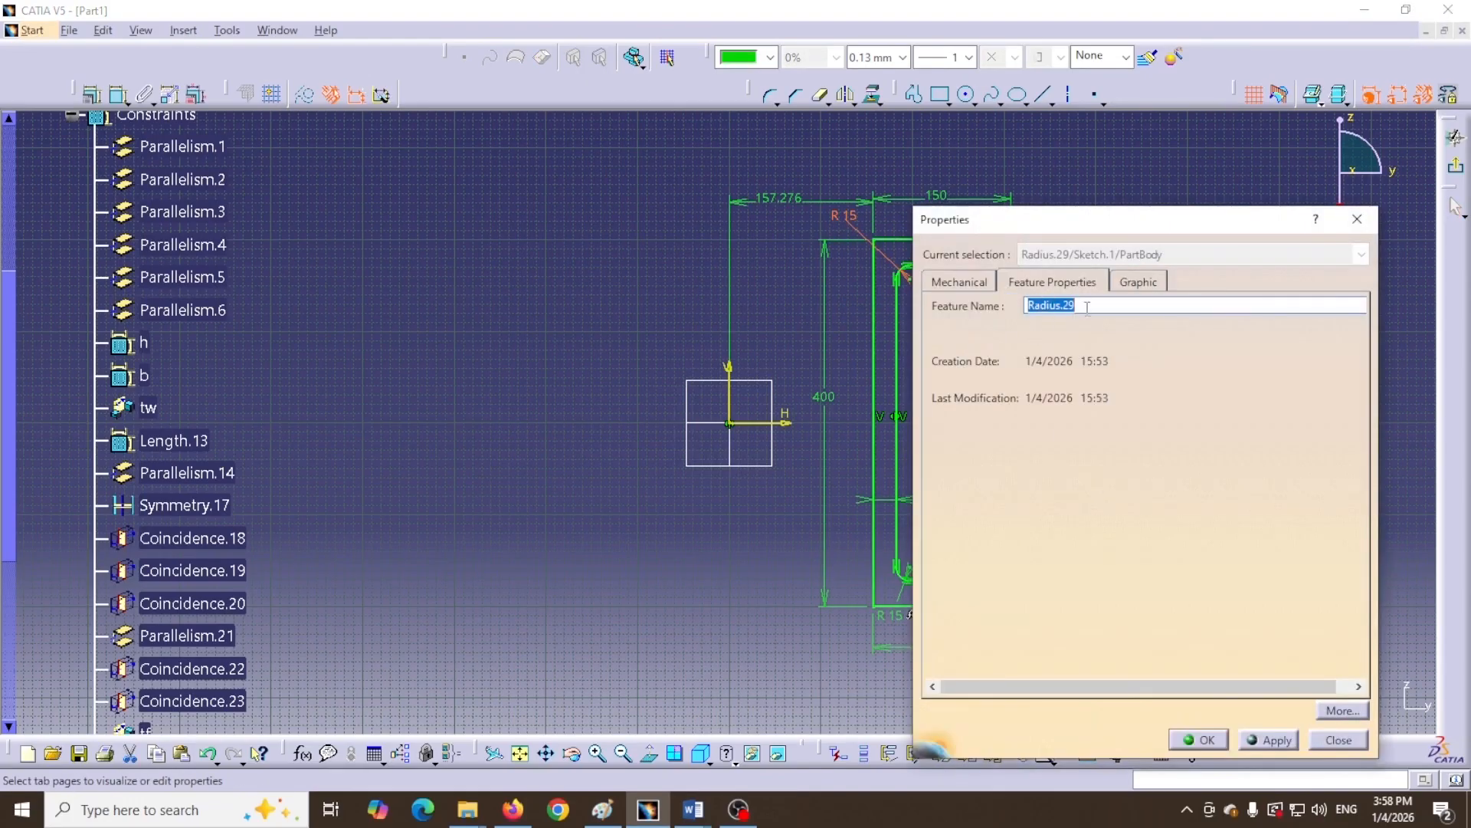
pyautogui.write('r')
pyautogui.click(1199, 740)
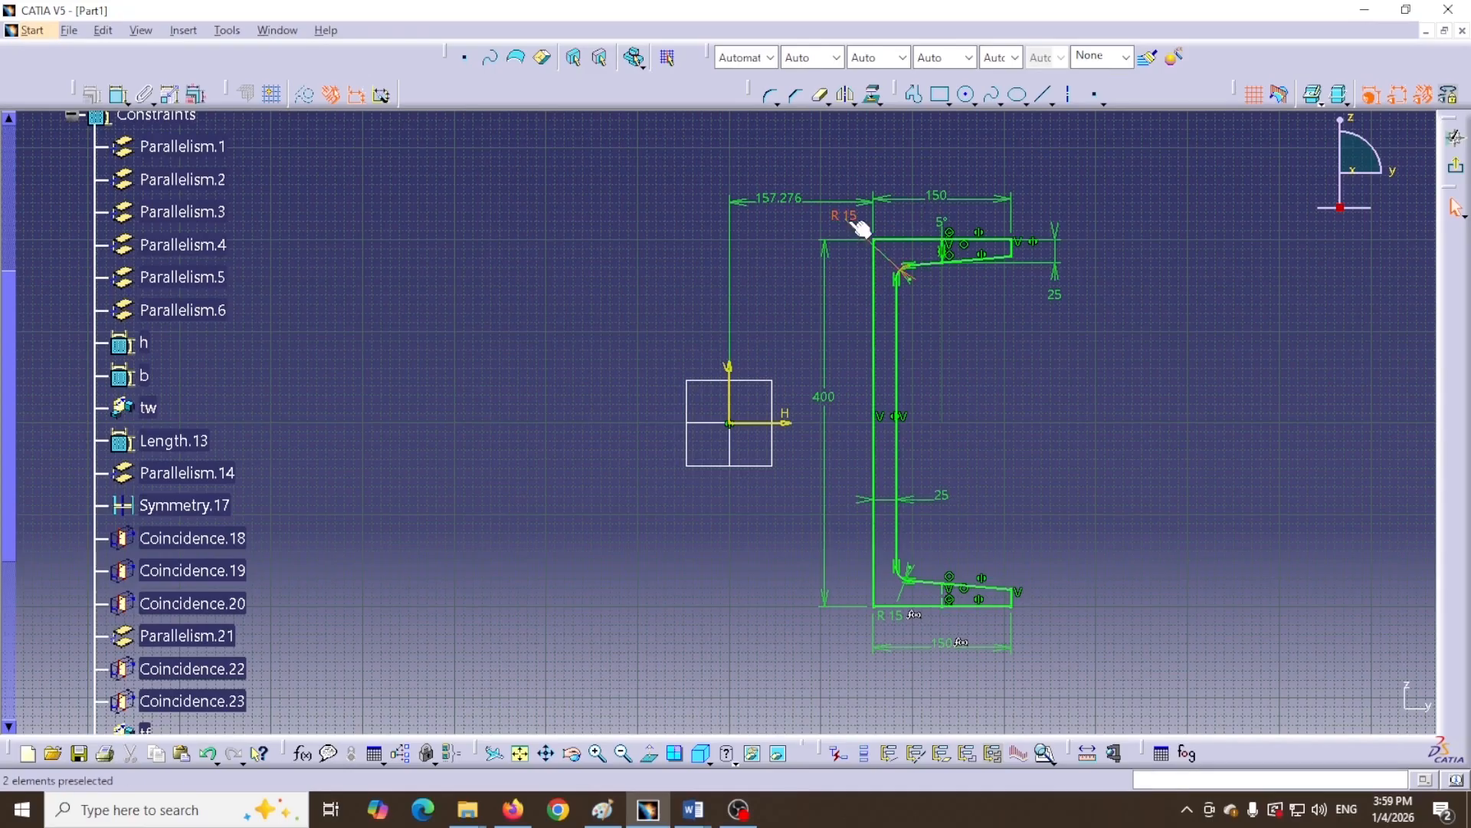
pyautogui.scroll(3, 215, 407)
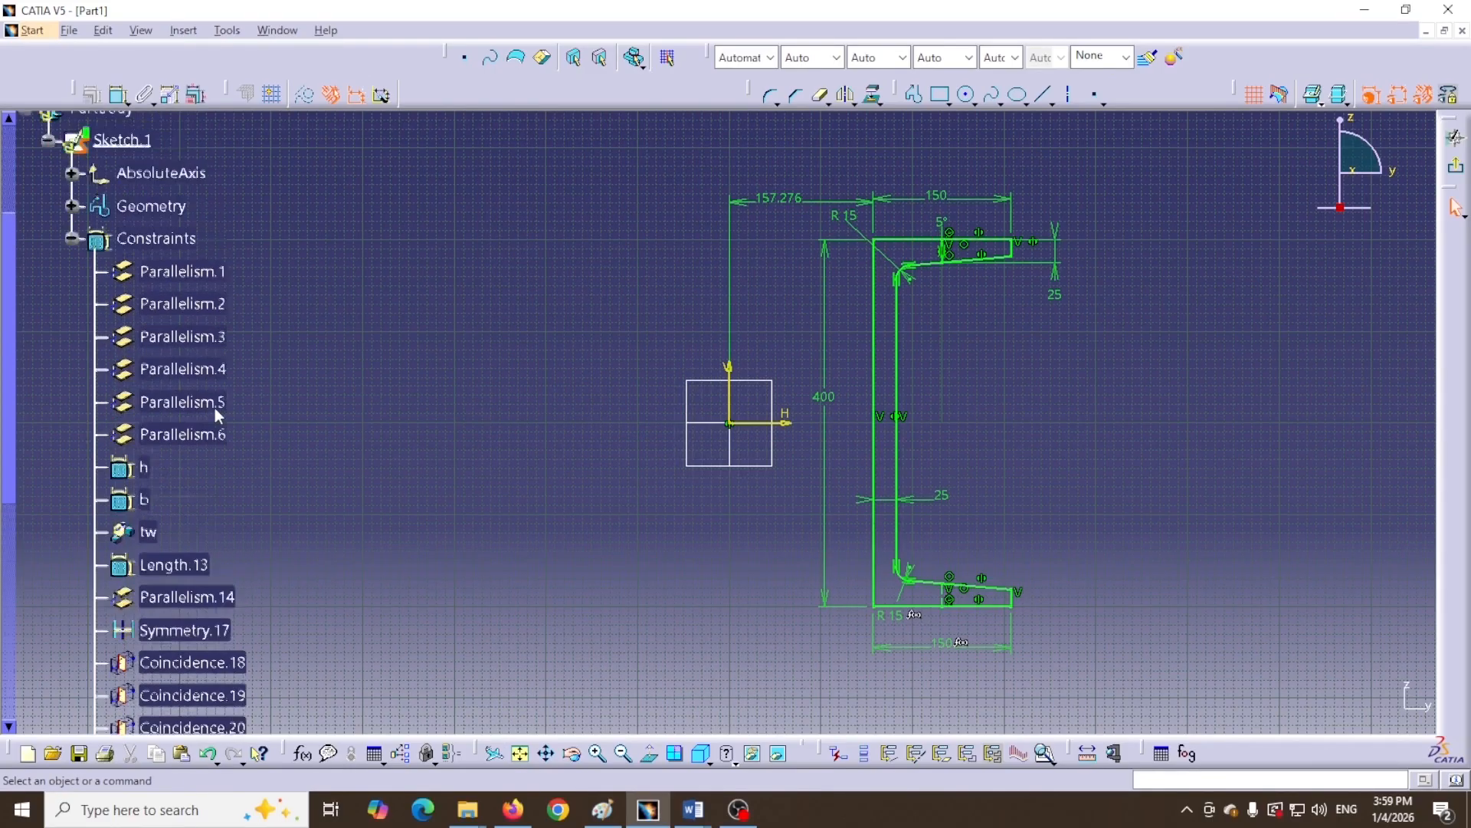
pyautogui.scroll(-2, 443, 401)
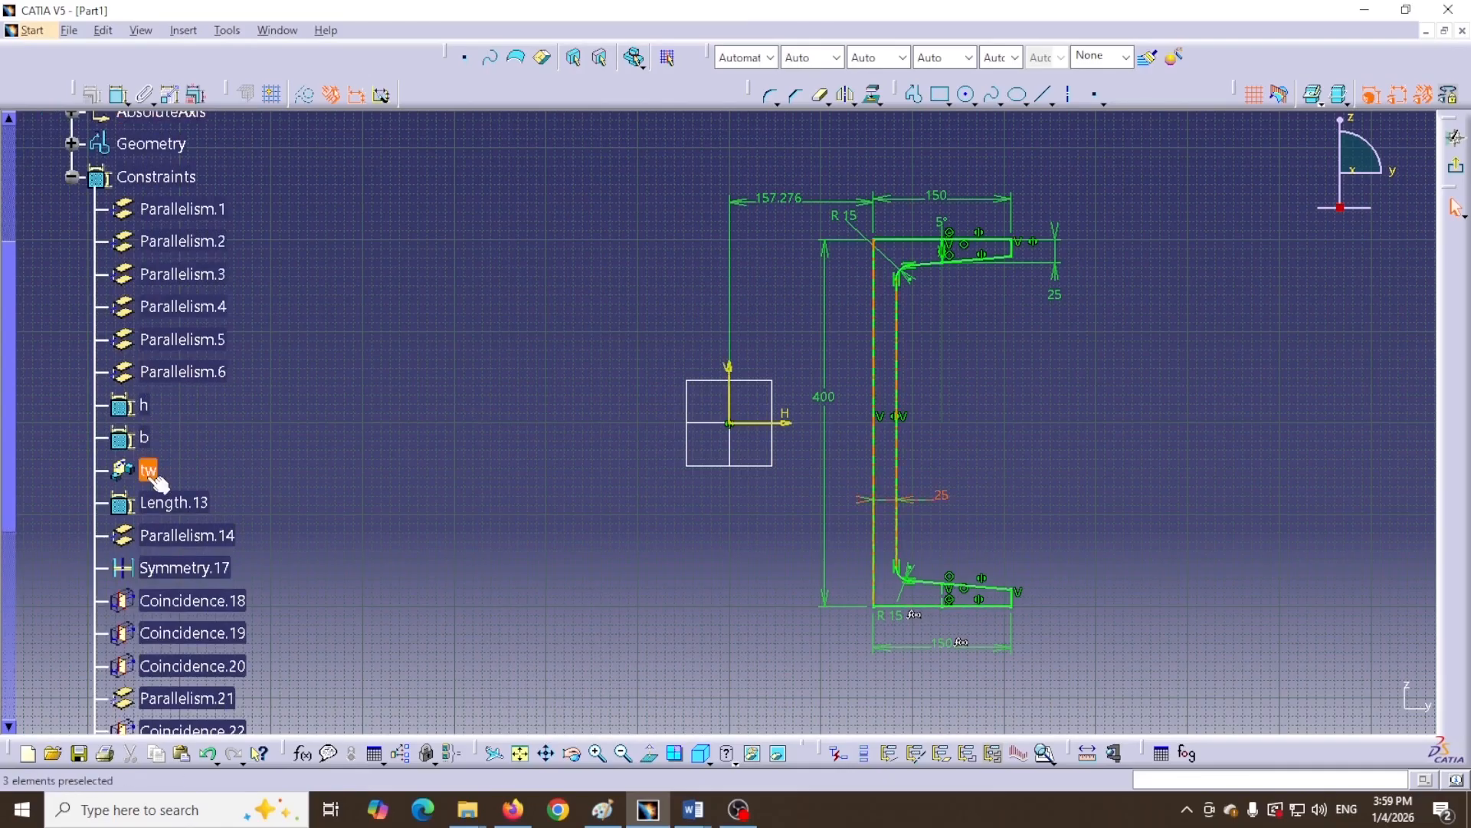
pyautogui.scroll(-5, 315, 495)
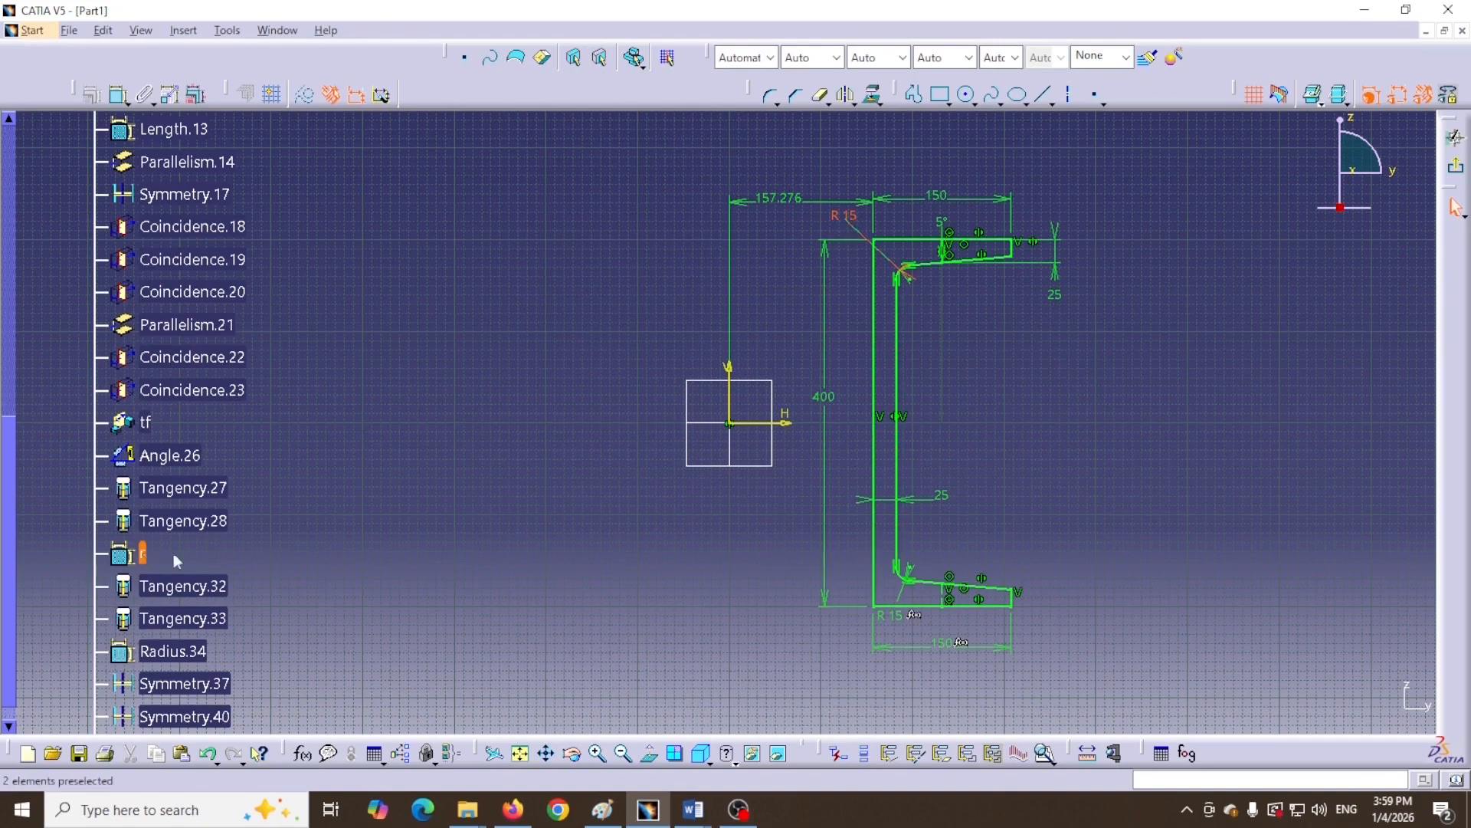
# Exit the sketch and start creating a design table
pyautogui.click(1456, 170)
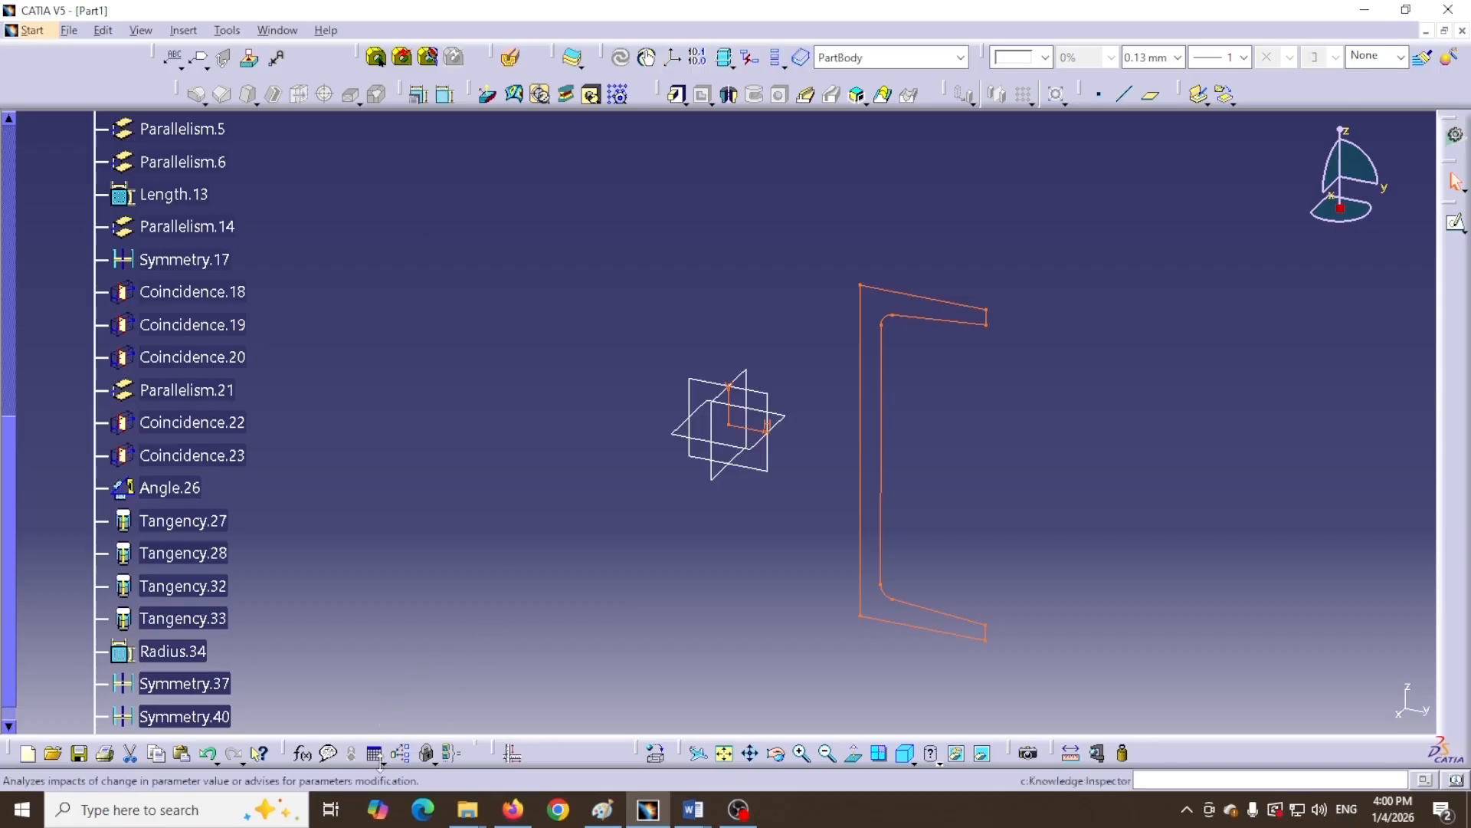
pyautogui.click(384, 762)
pyautogui.moveTo(392, 729); pyautogui.dragTo(573, 596)
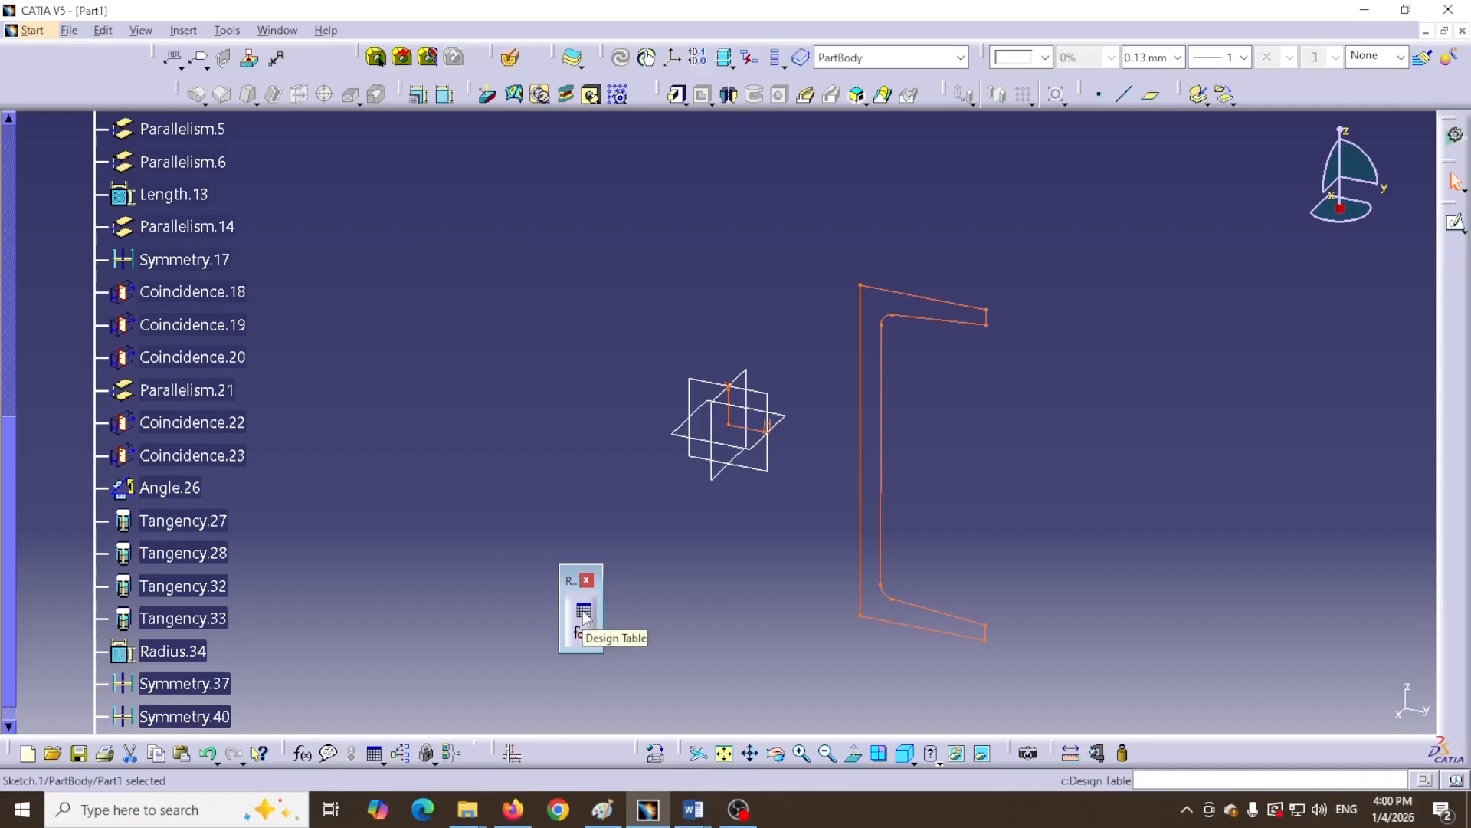
pyautogui.click(584, 613)
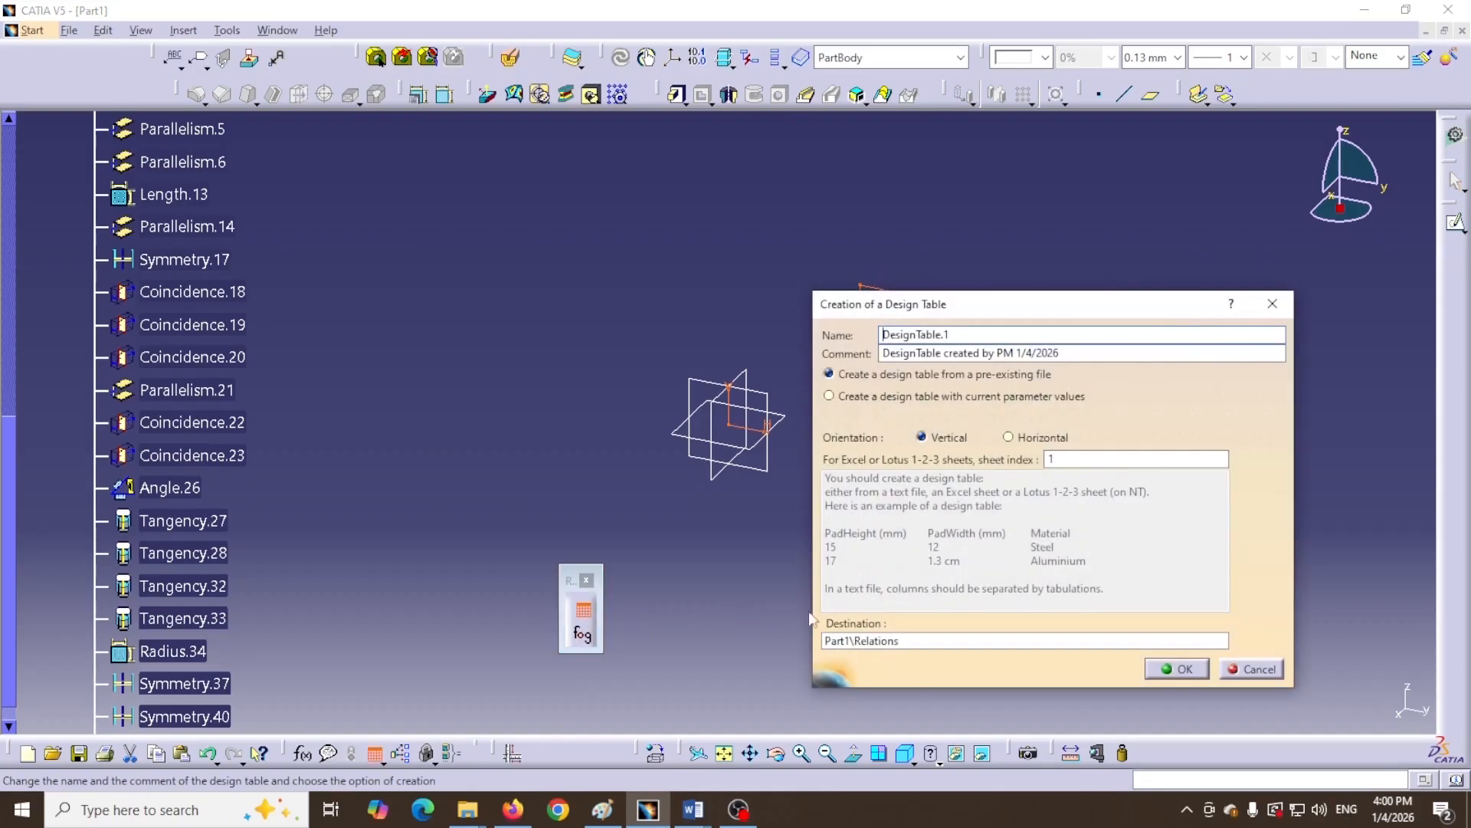
# Name the design table "my unp u channel" and create it with current parameter values in vertical orientation
pyautogui.moveTo(1242, 268); pyautogui.dragTo(1277, 265)
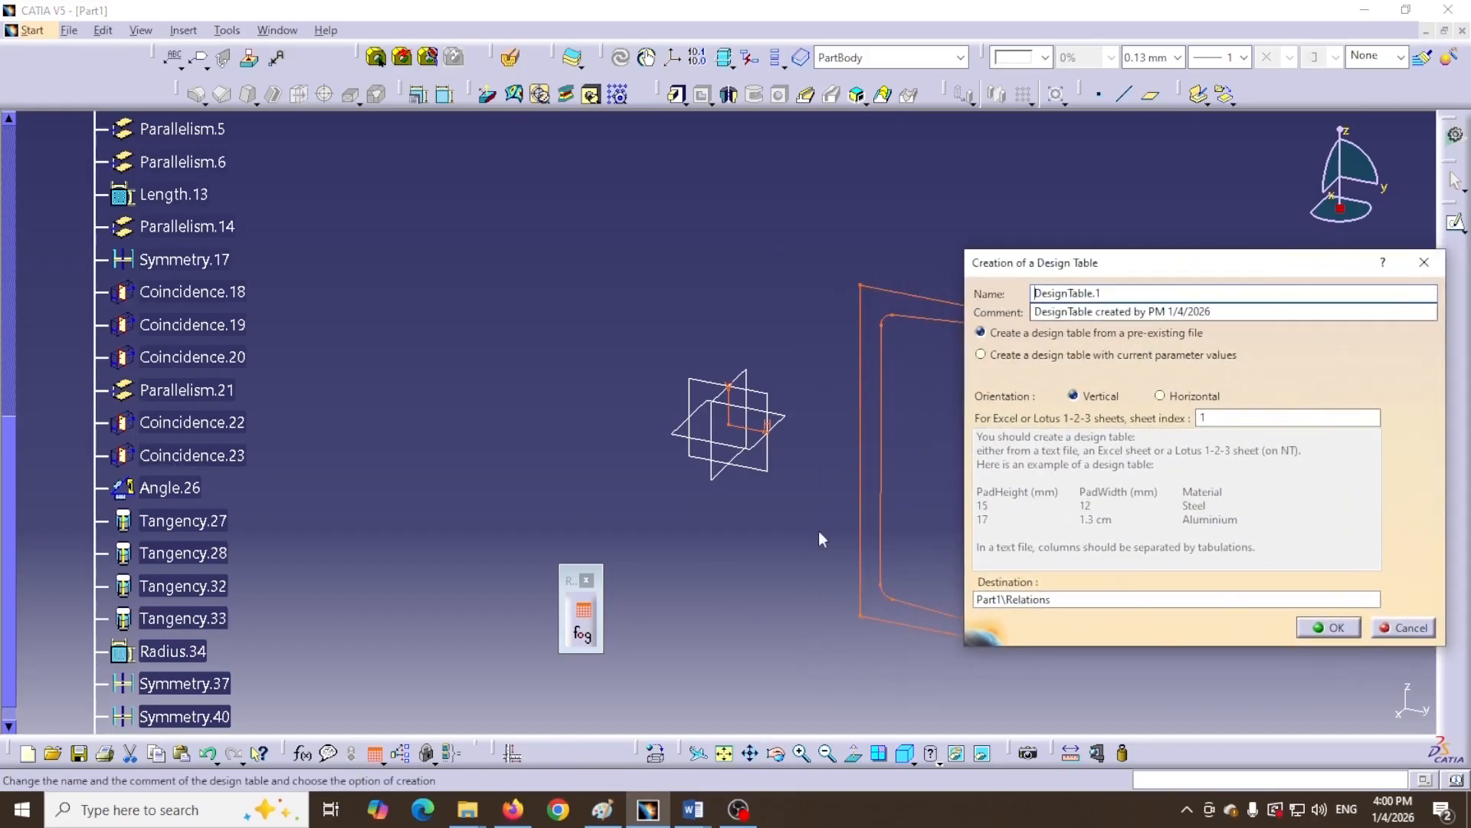
pyautogui.moveTo(801, 509); pyautogui.dragTo(624, 516, button='middle')
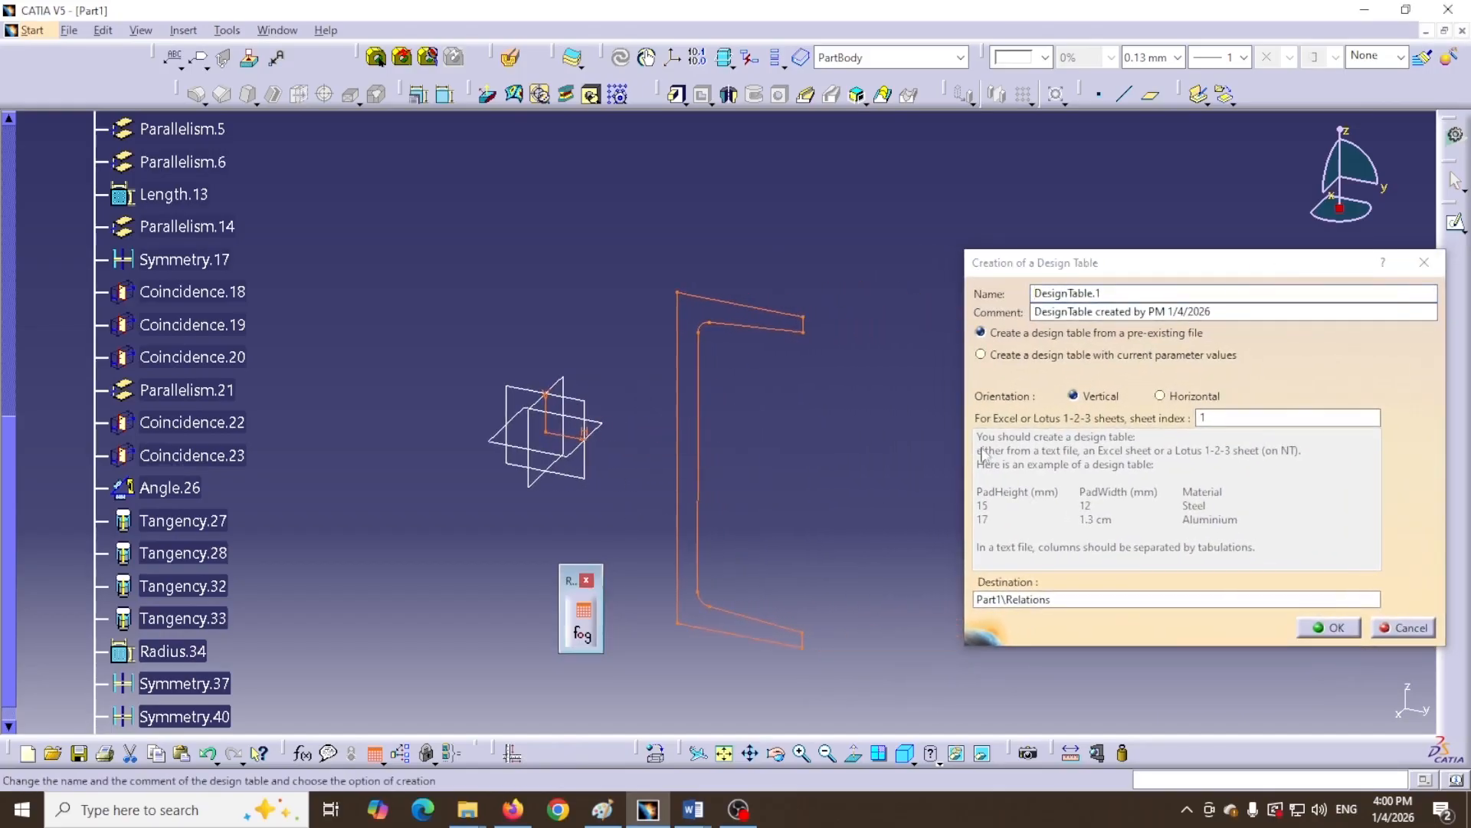
pyautogui.moveTo(1239, 270); pyautogui.dragTo(1150, 277)
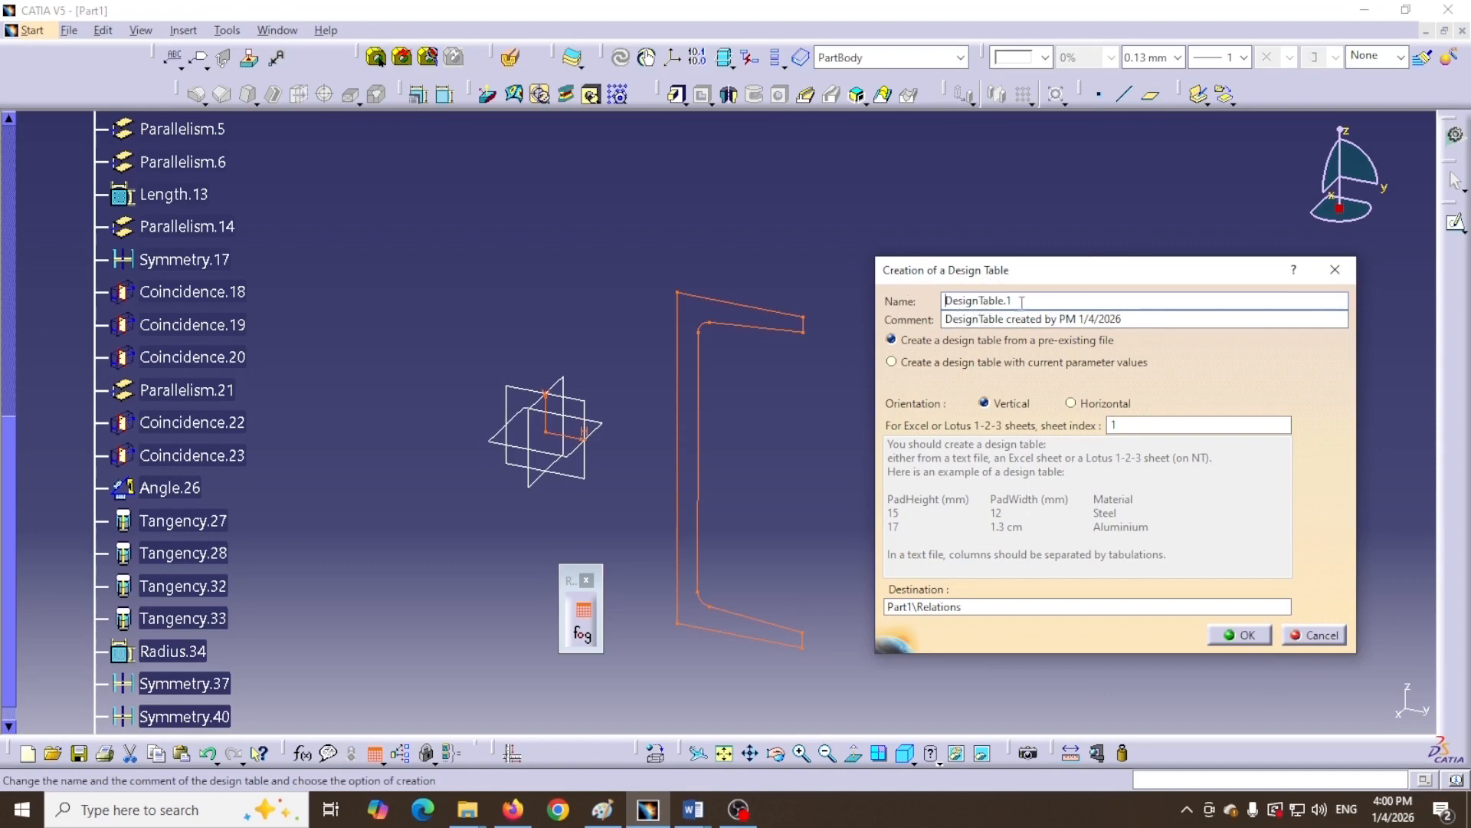
pyautogui.moveTo(1023, 301); pyautogui.dragTo(944, 301)
pyautogui.write('my unp u channel')
pyautogui.click(894, 367)
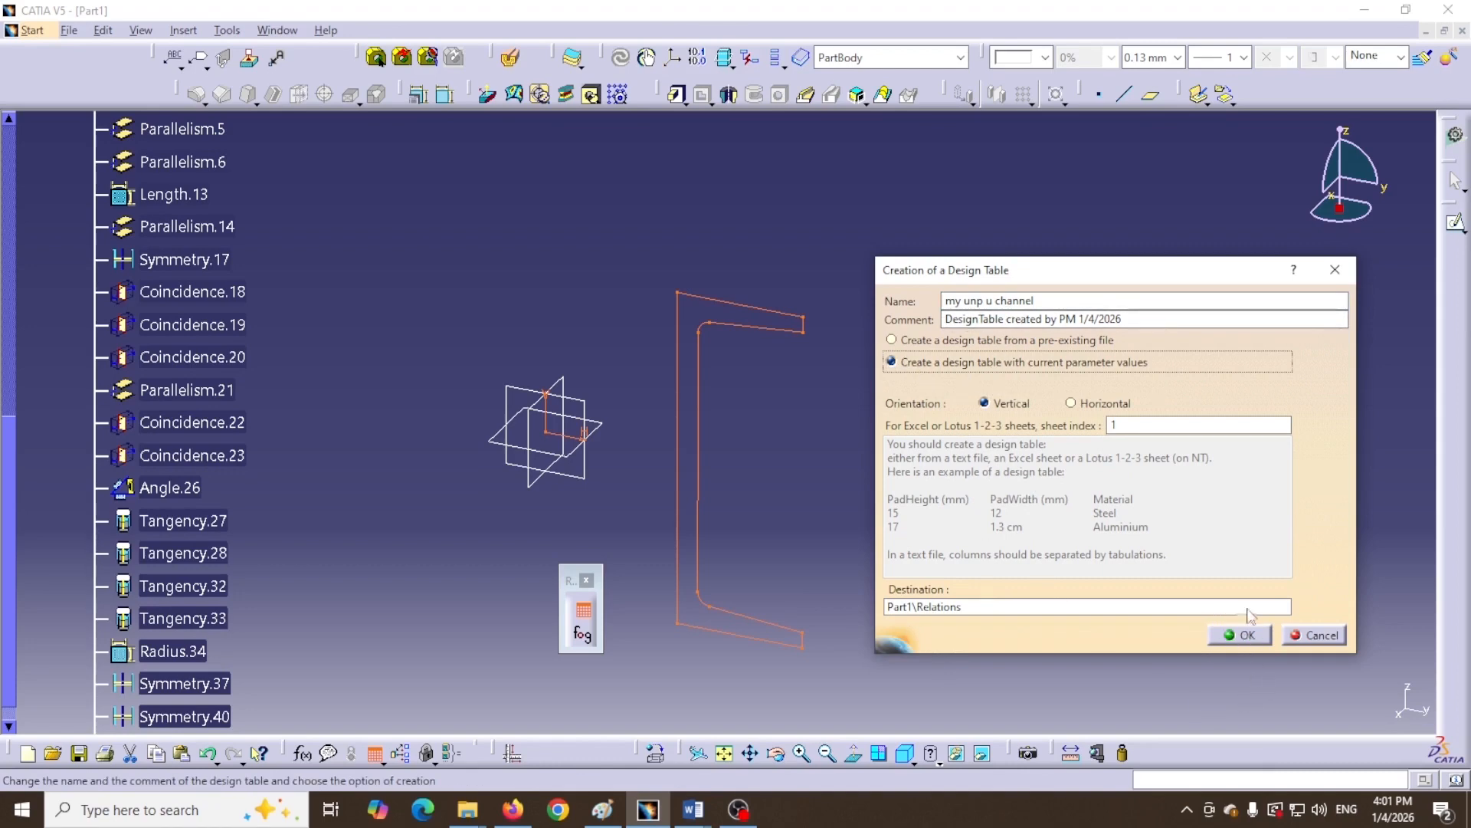
pyautogui.click(1249, 636)
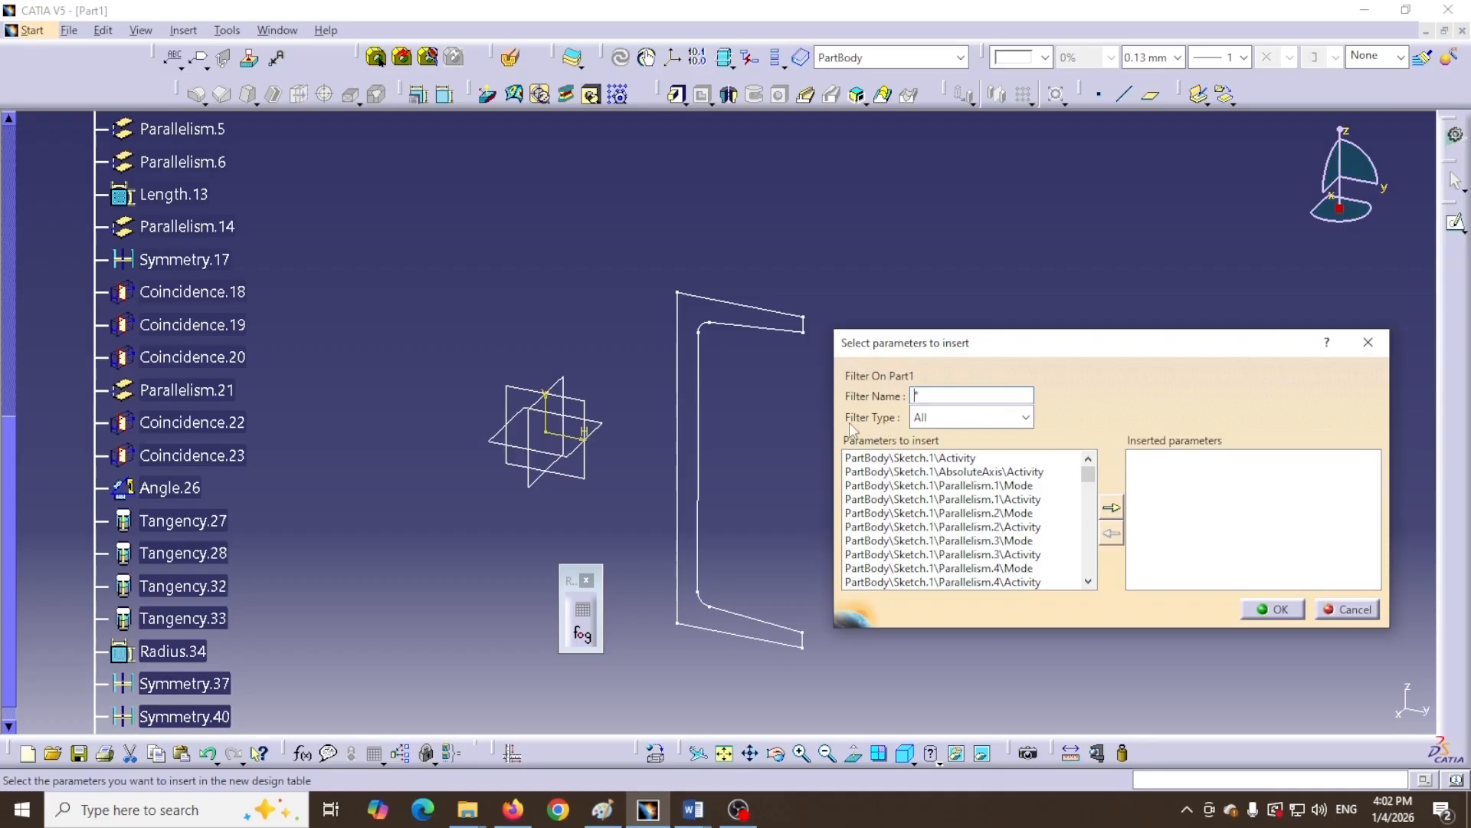
# Filter the parameters available for the design table to the Length type
pyautogui.click(1026, 419)
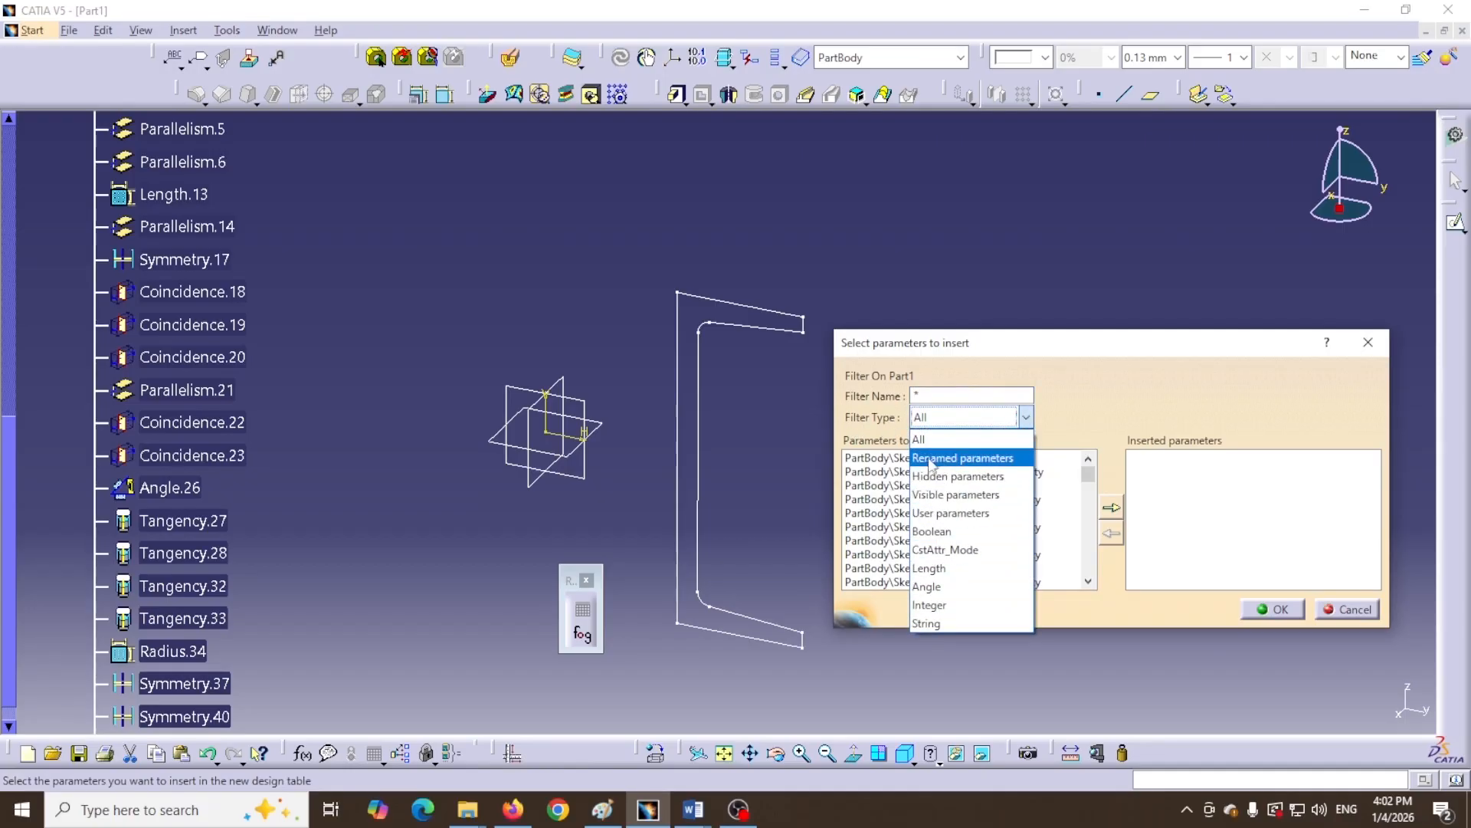
pyautogui.click(936, 576)
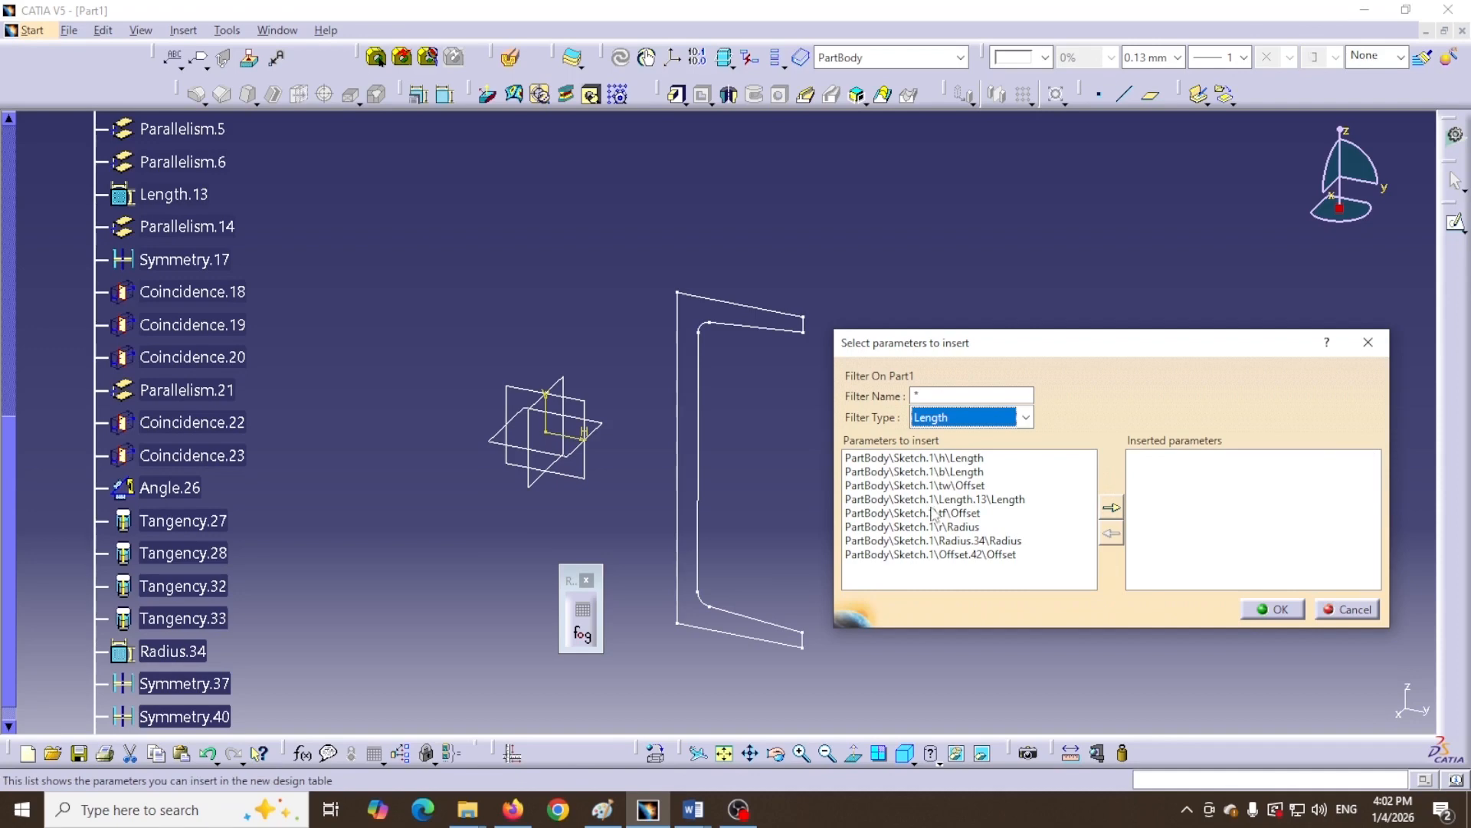
pyautogui.click(1026, 417)
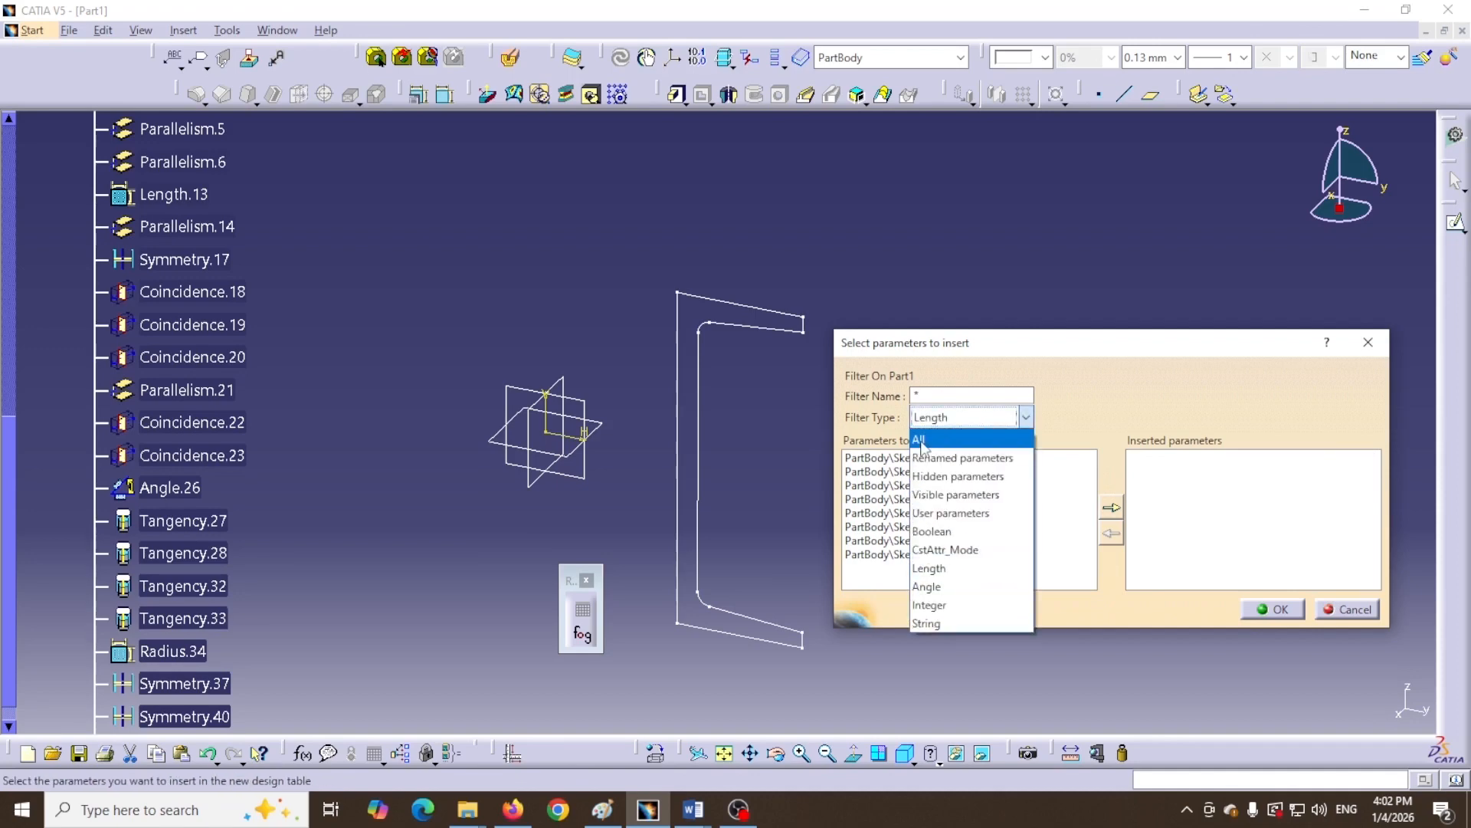
pyautogui.click(929, 446)
pyautogui.scroll(-10, 903, 510)
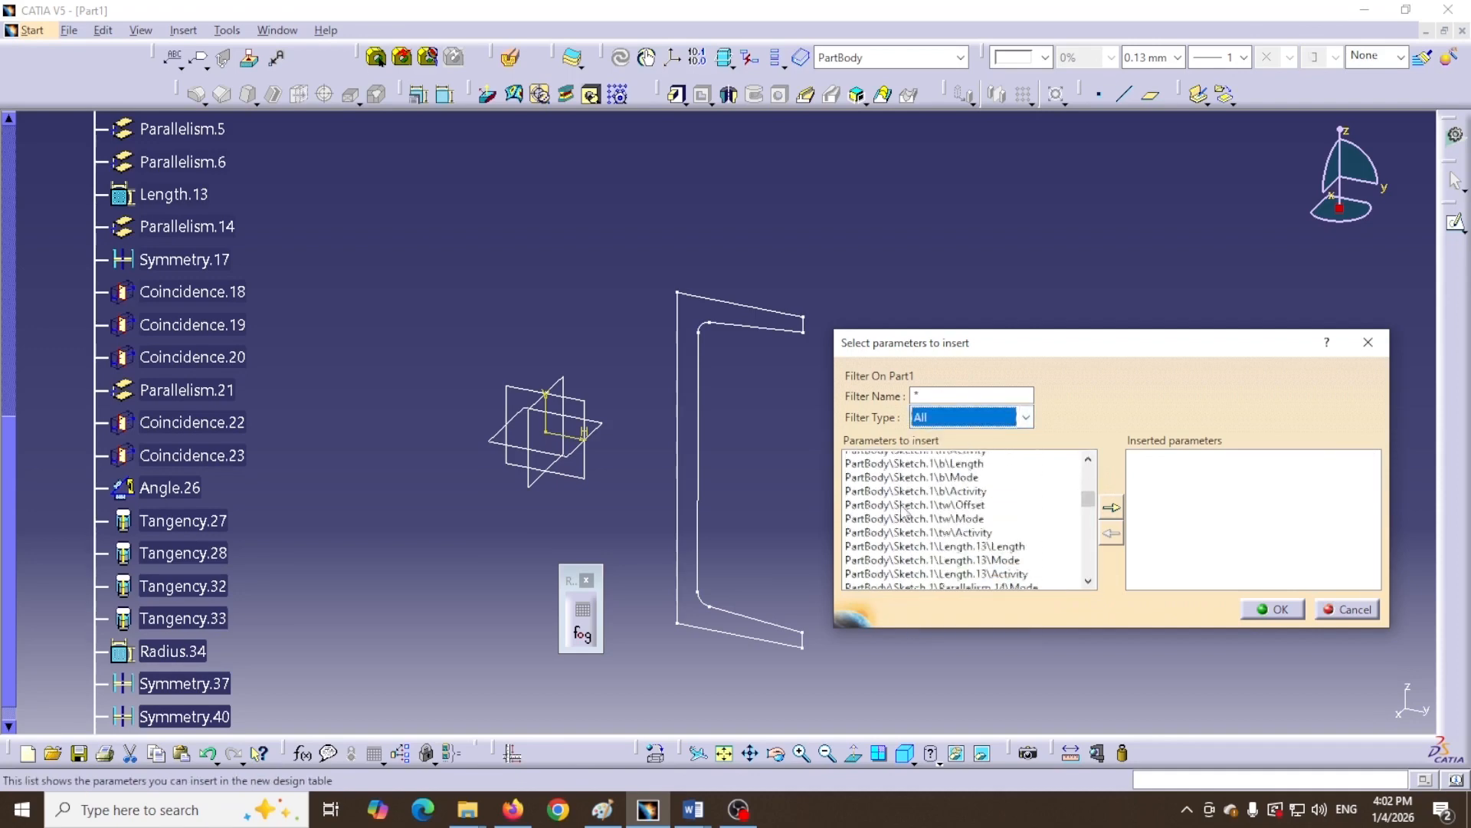
pyautogui.scroll(-8, 898, 510)
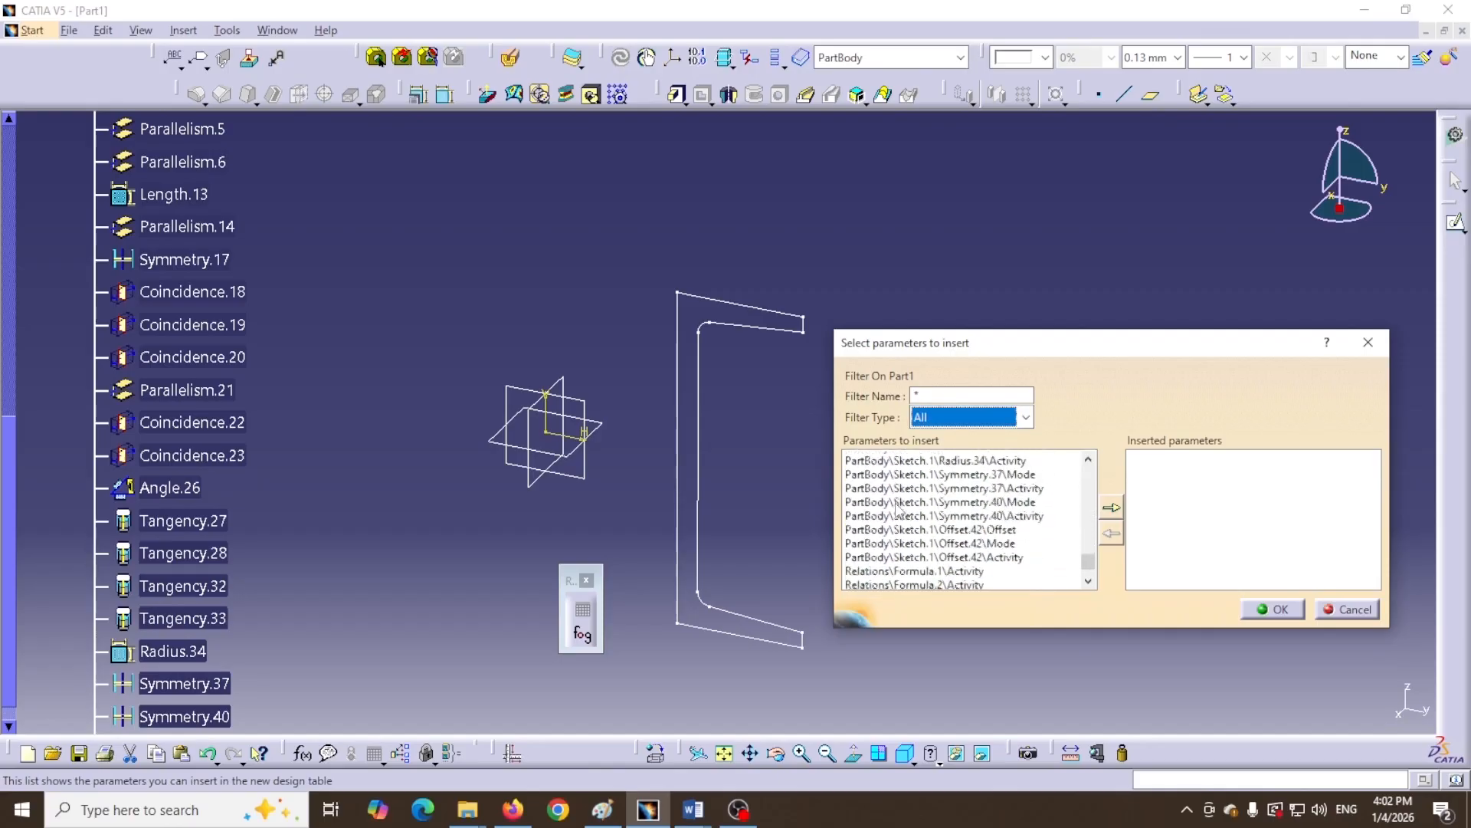
pyautogui.click(1030, 421)
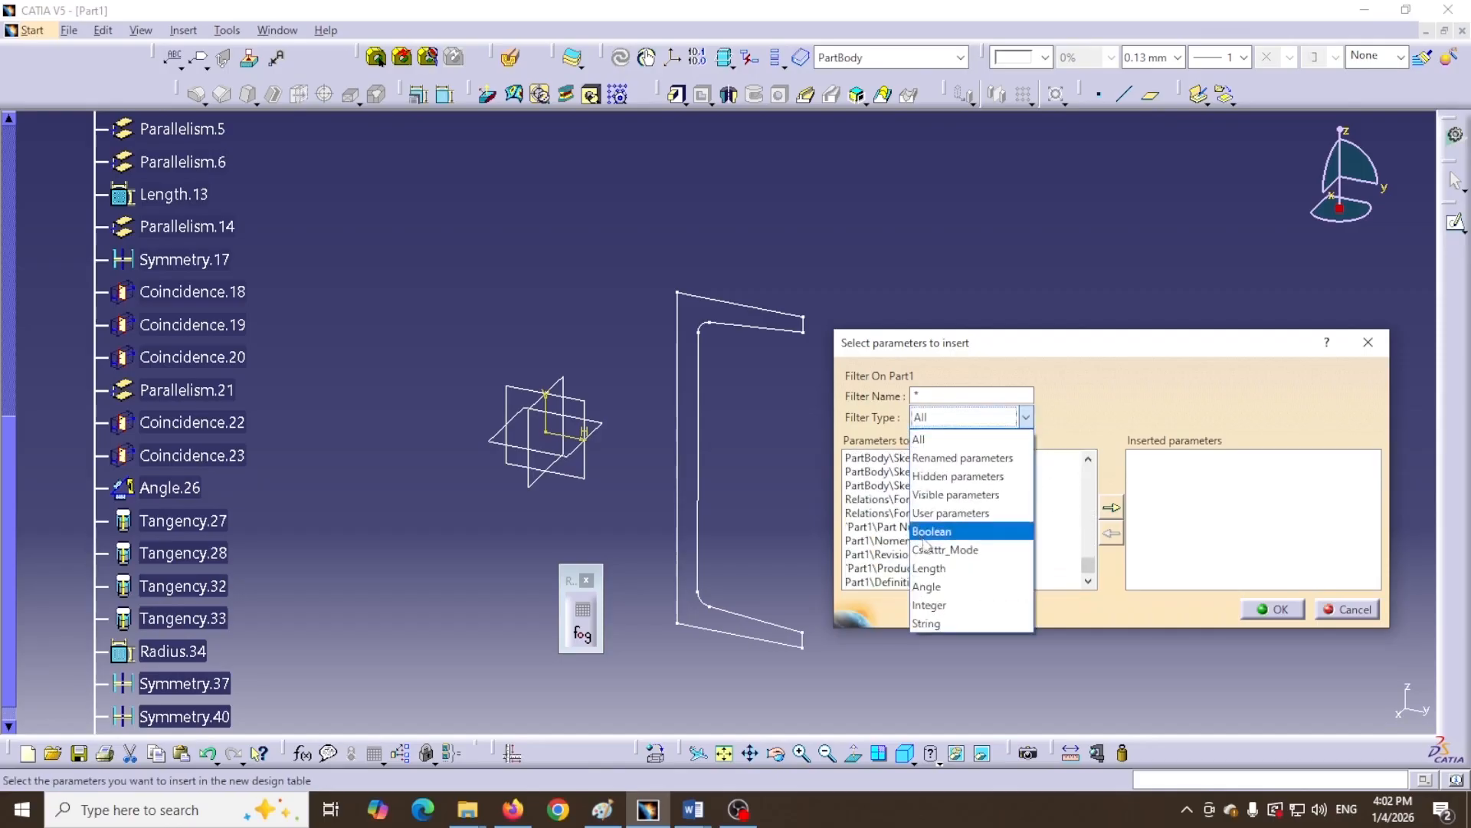
pyautogui.click(928, 568)
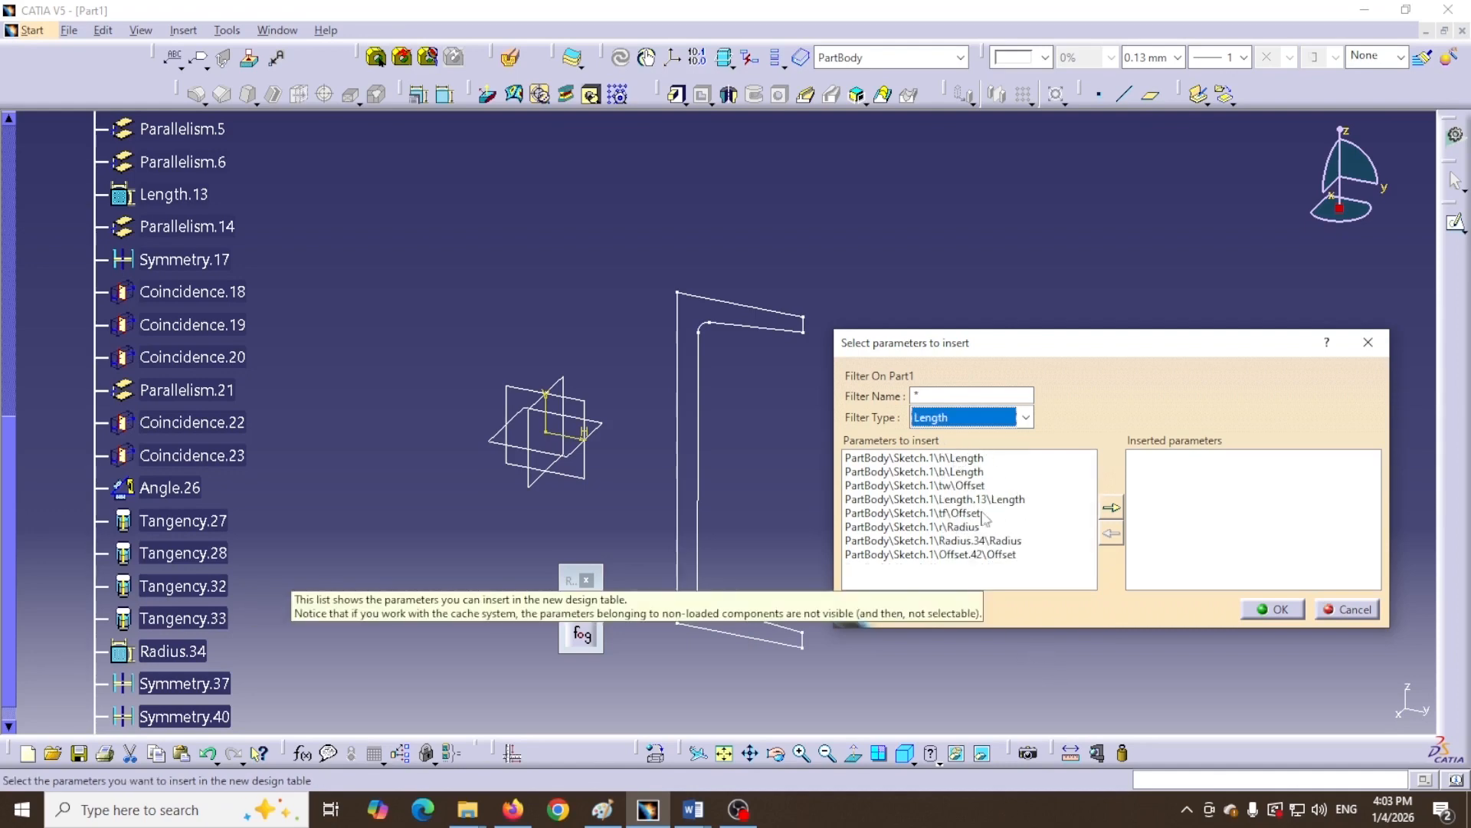
# Insert the sketch parameters h\Length and b\Length into the design table
pyautogui.click(944, 459)
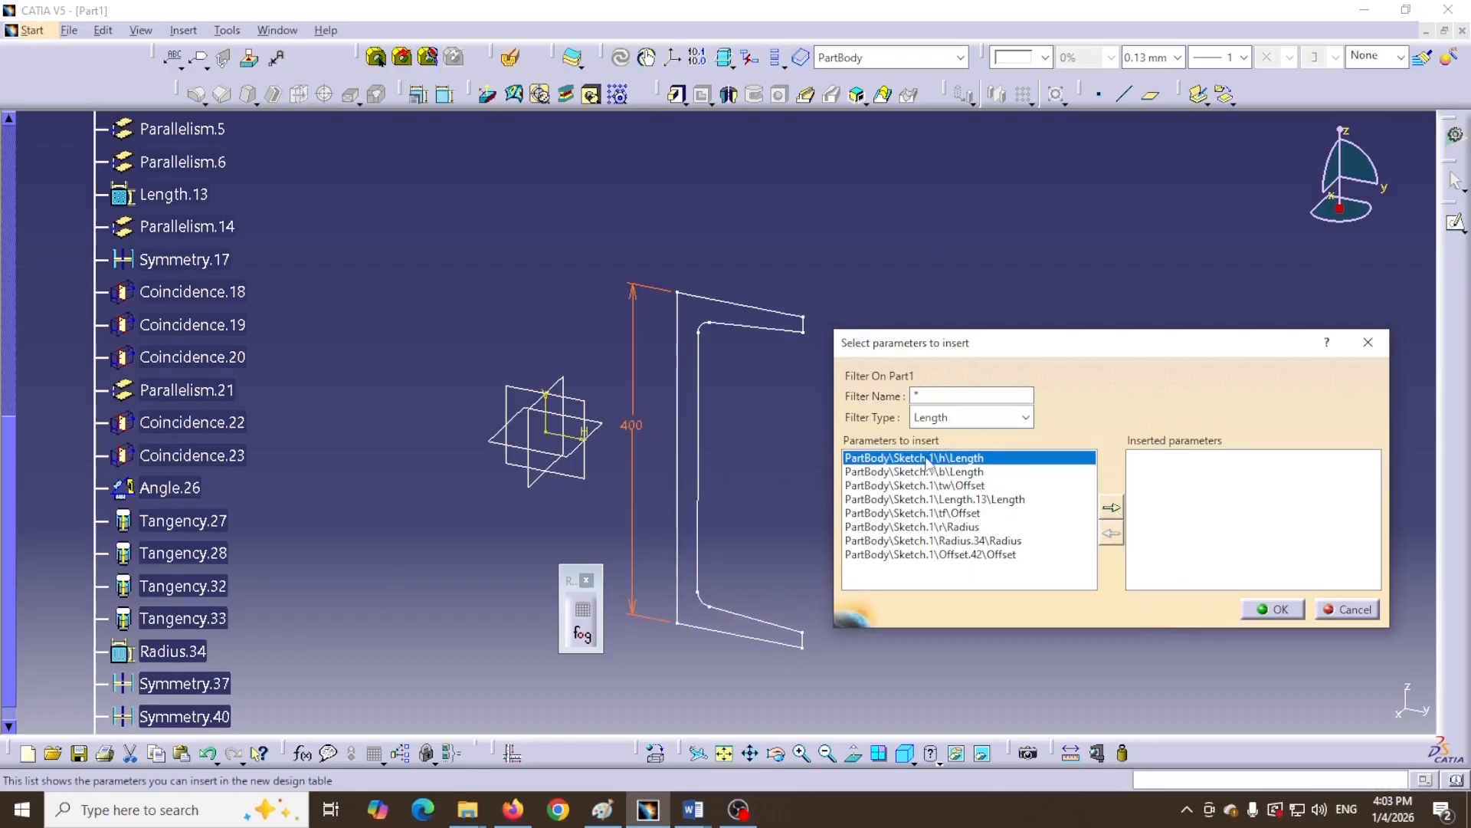
pyautogui.click(1112, 505)
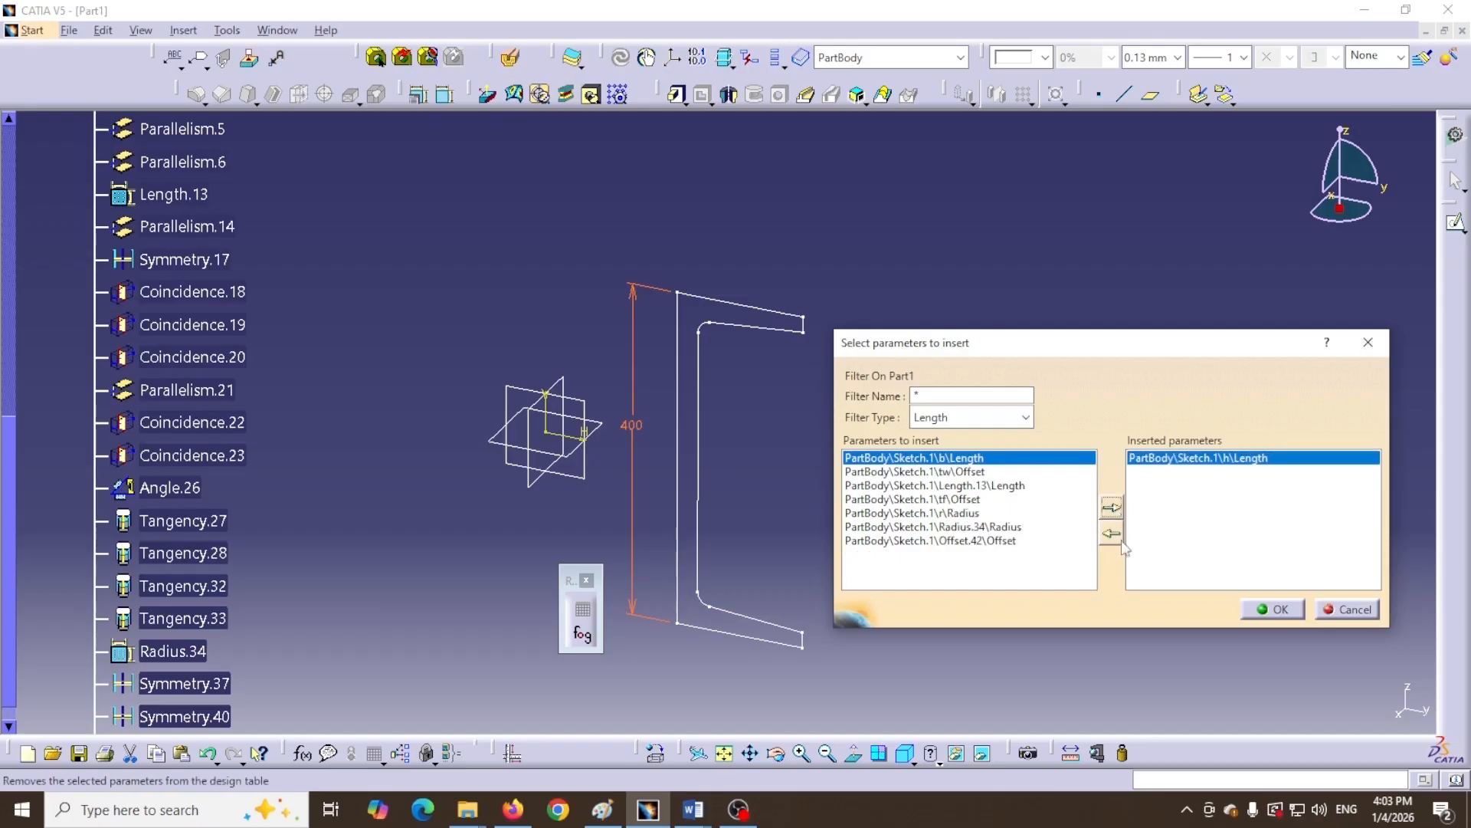
pyautogui.click(937, 458)
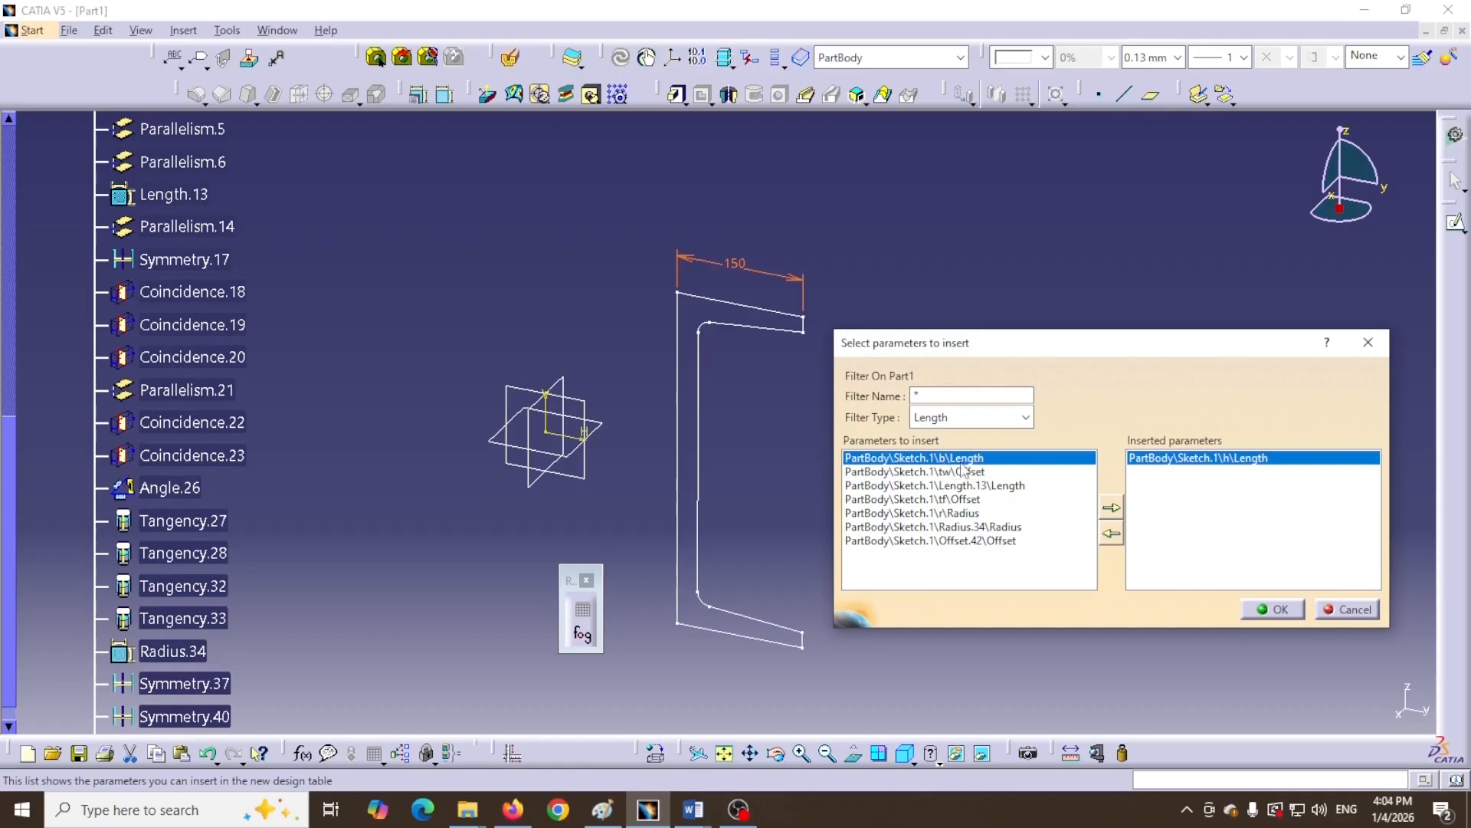
pyautogui.click(1111, 510)
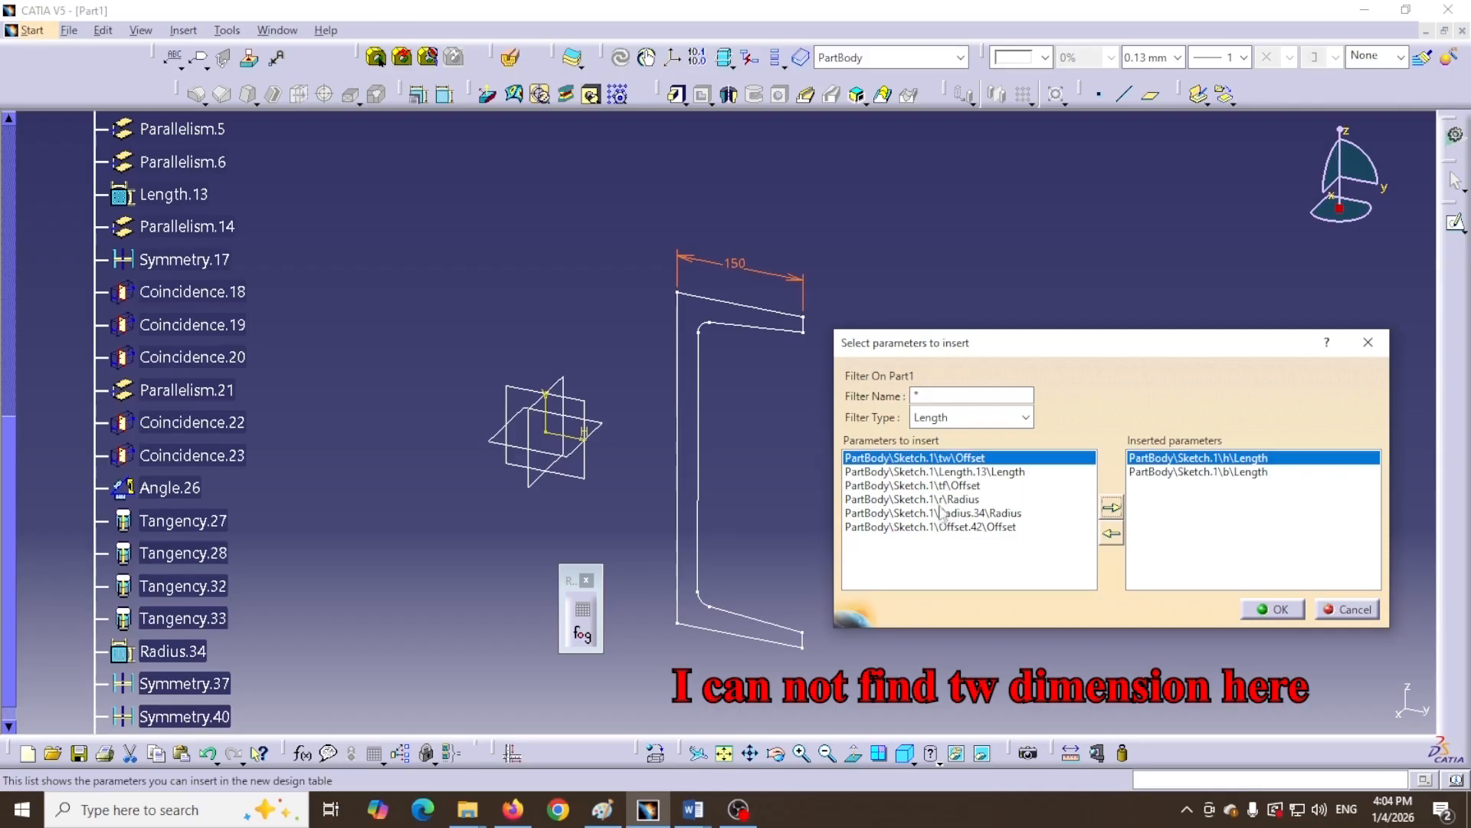
# List parameters of all types and insert tw\Offset into the design table
pyautogui.click(995, 485)
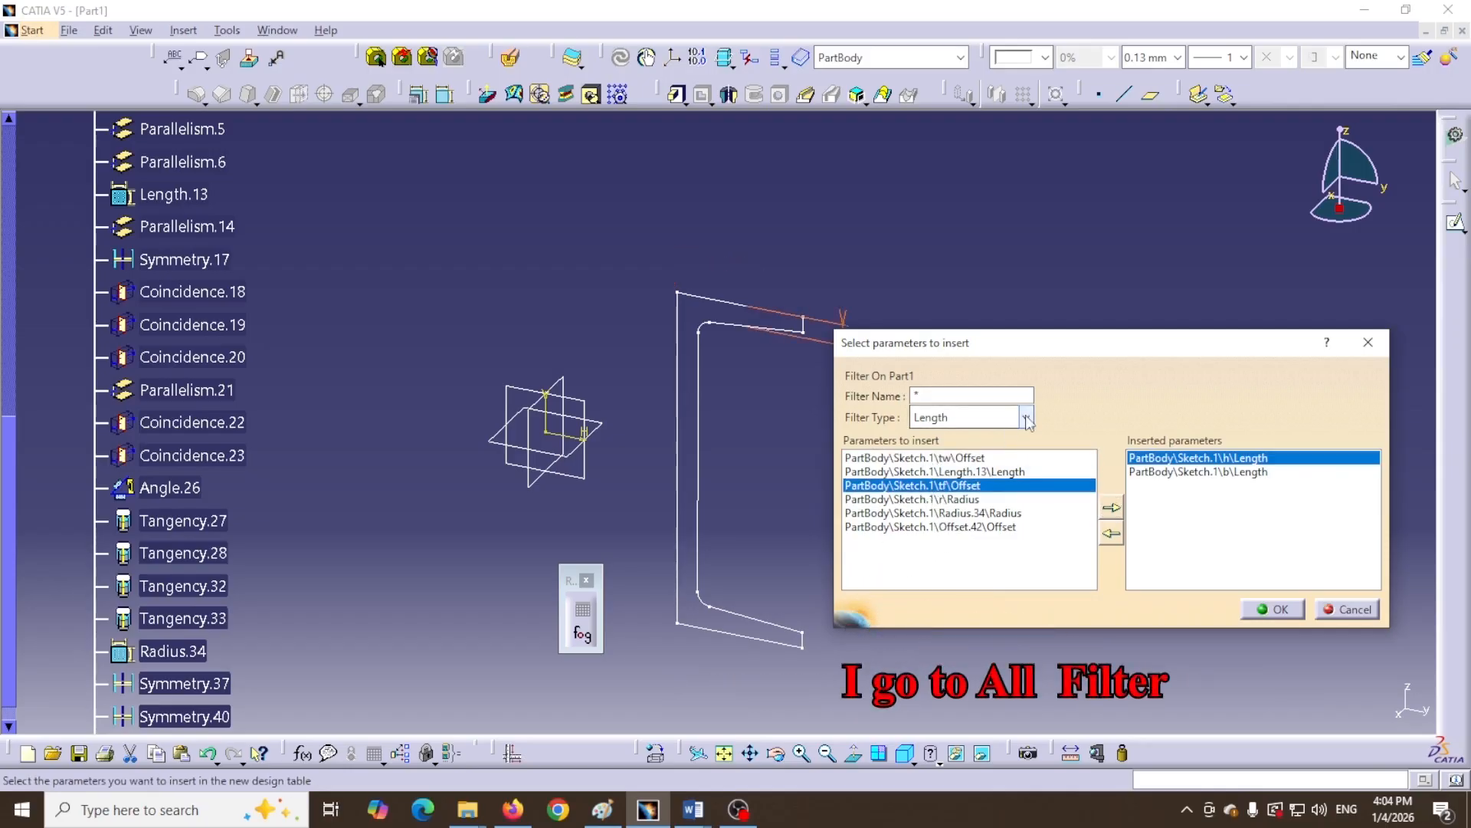
pyautogui.click(1023, 417)
pyautogui.click(935, 443)
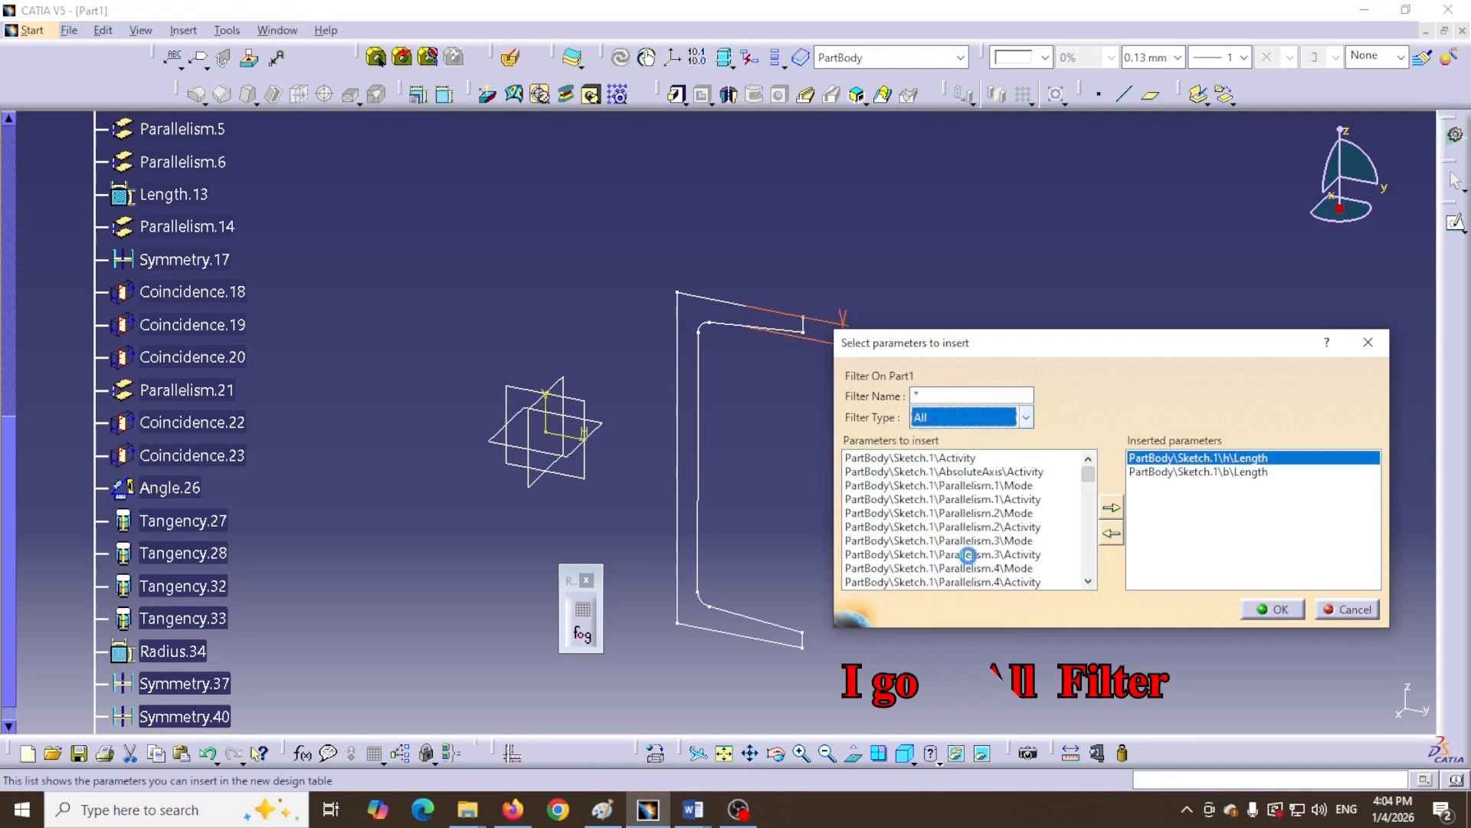
pyautogui.scroll(-5, 960, 539)
pyautogui.scroll(-3, 960, 539)
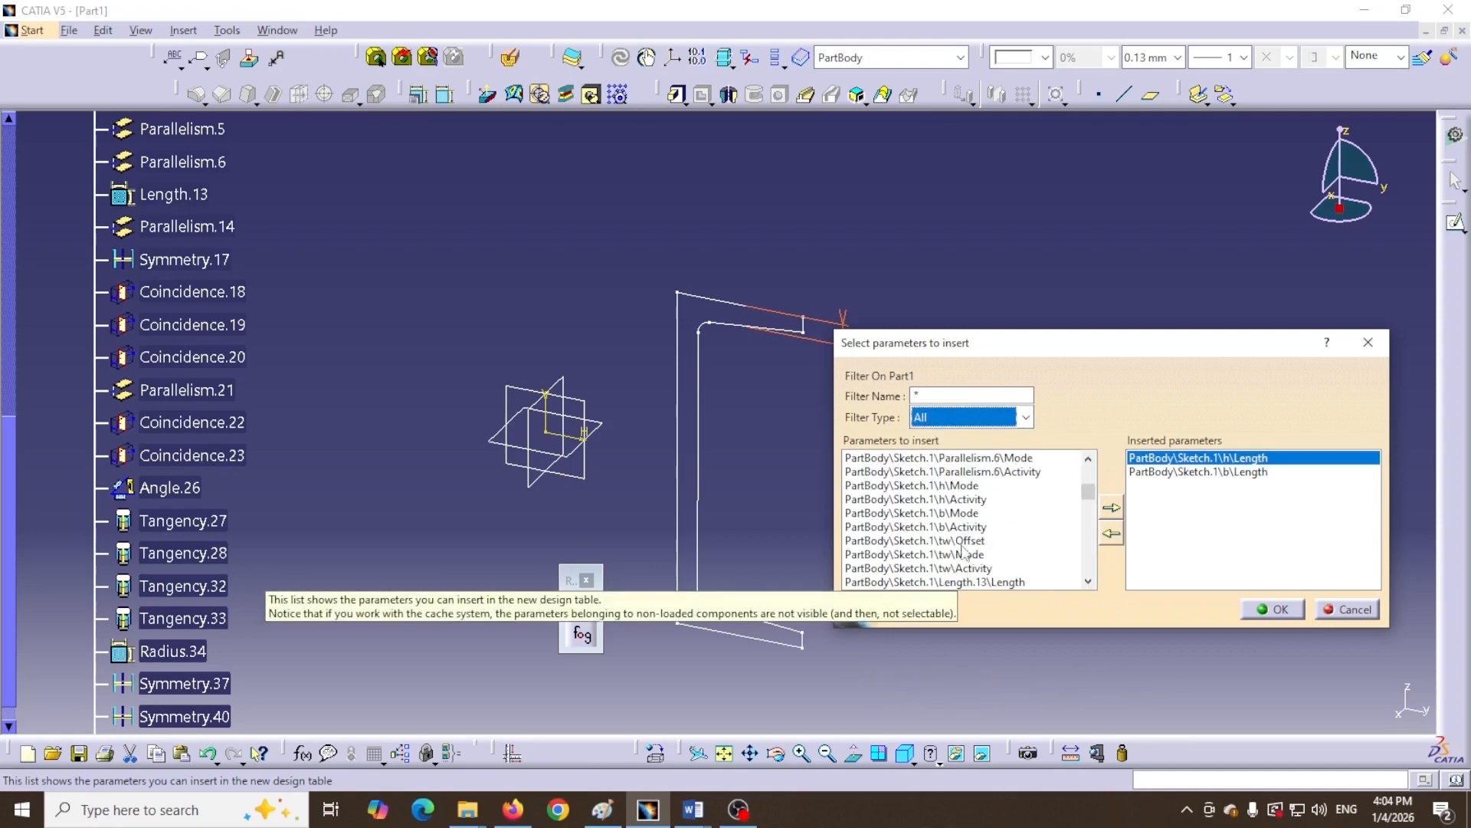
pyautogui.click(958, 540)
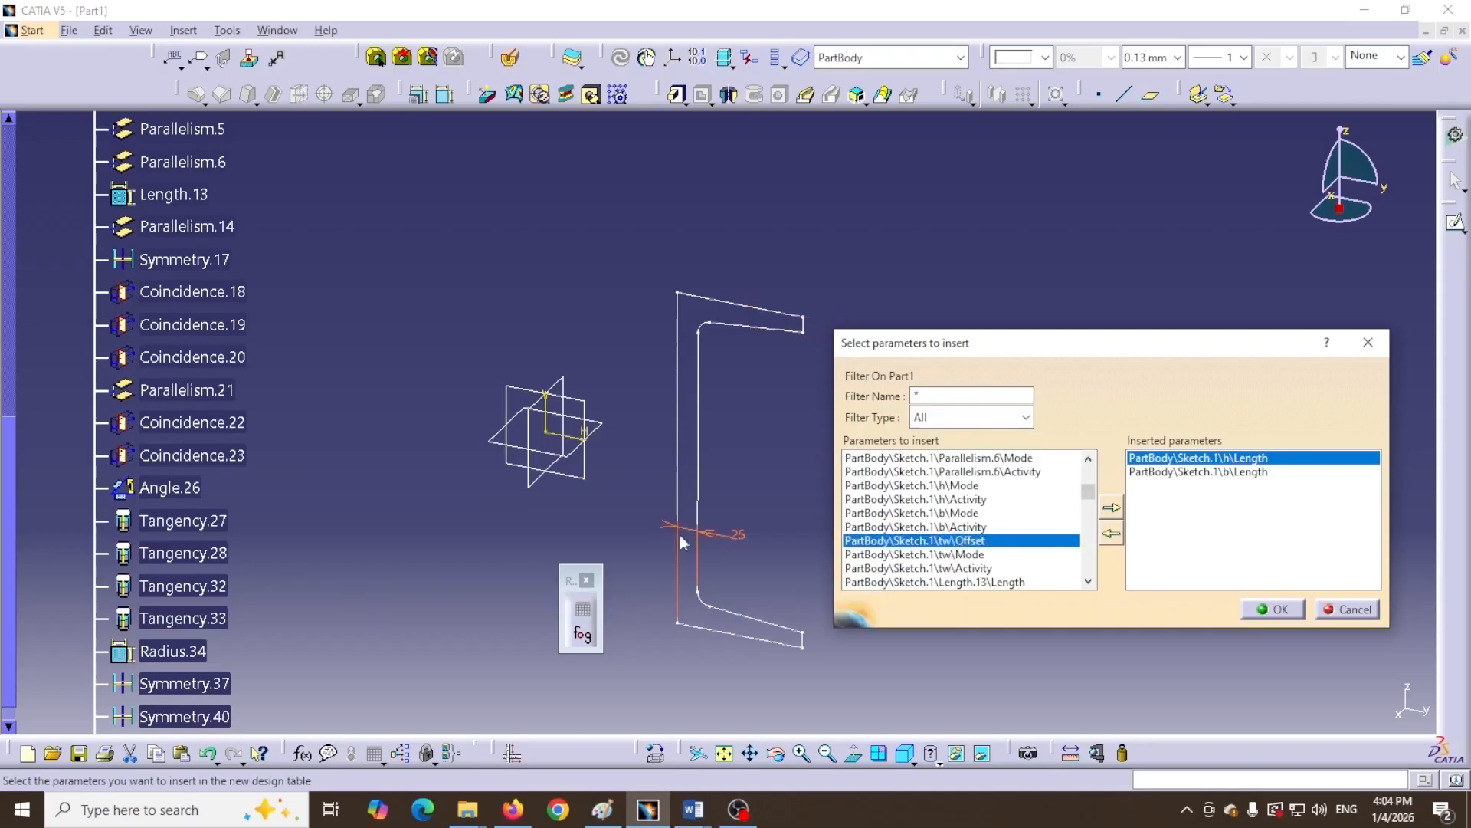
pyautogui.click(1112, 507)
# Filter the parameters by Length again and insert tf\Offset and r\Radius into the design table
pyautogui.click(1003, 418)
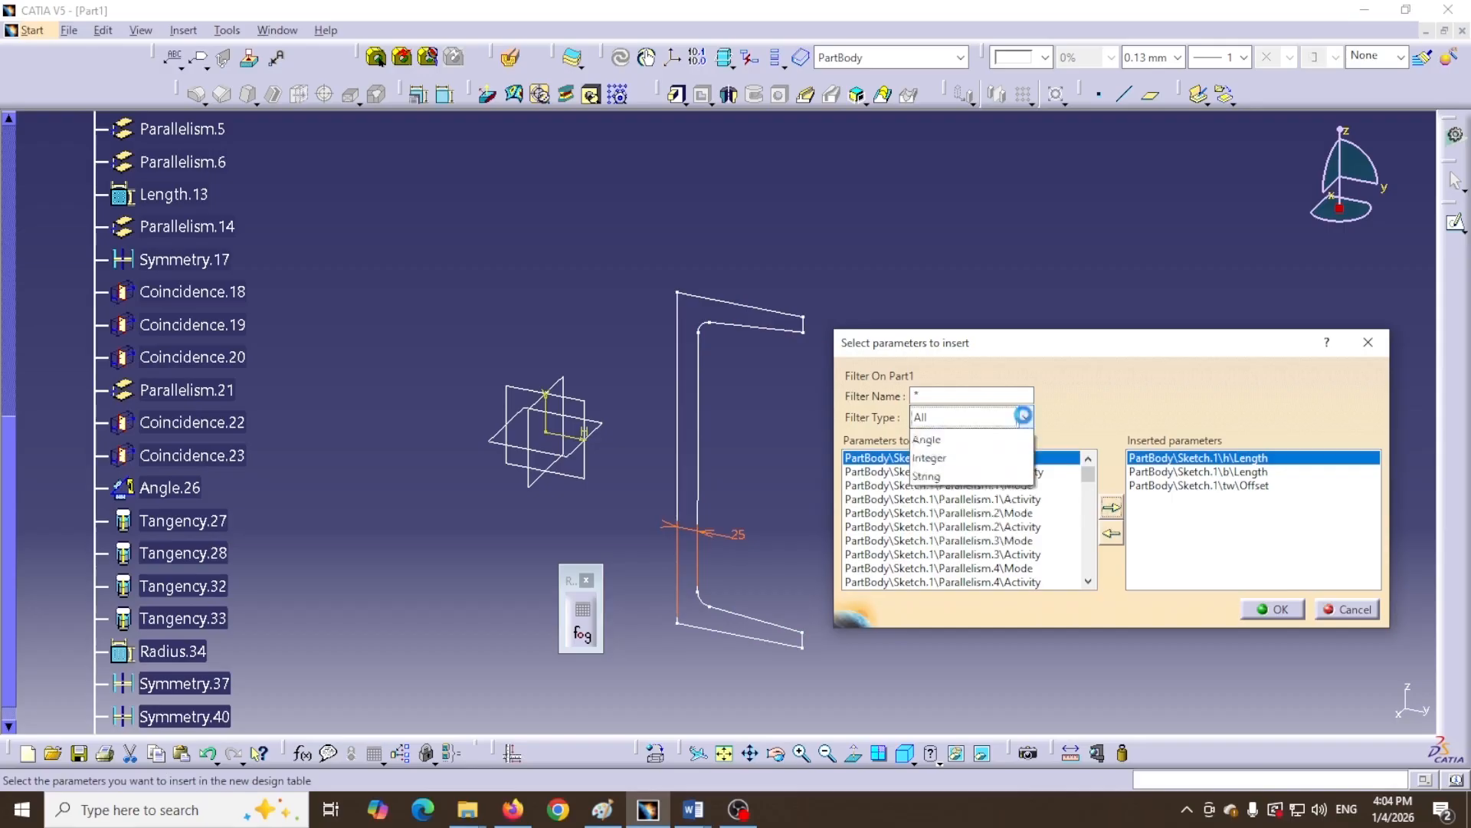
pyautogui.click(922, 571)
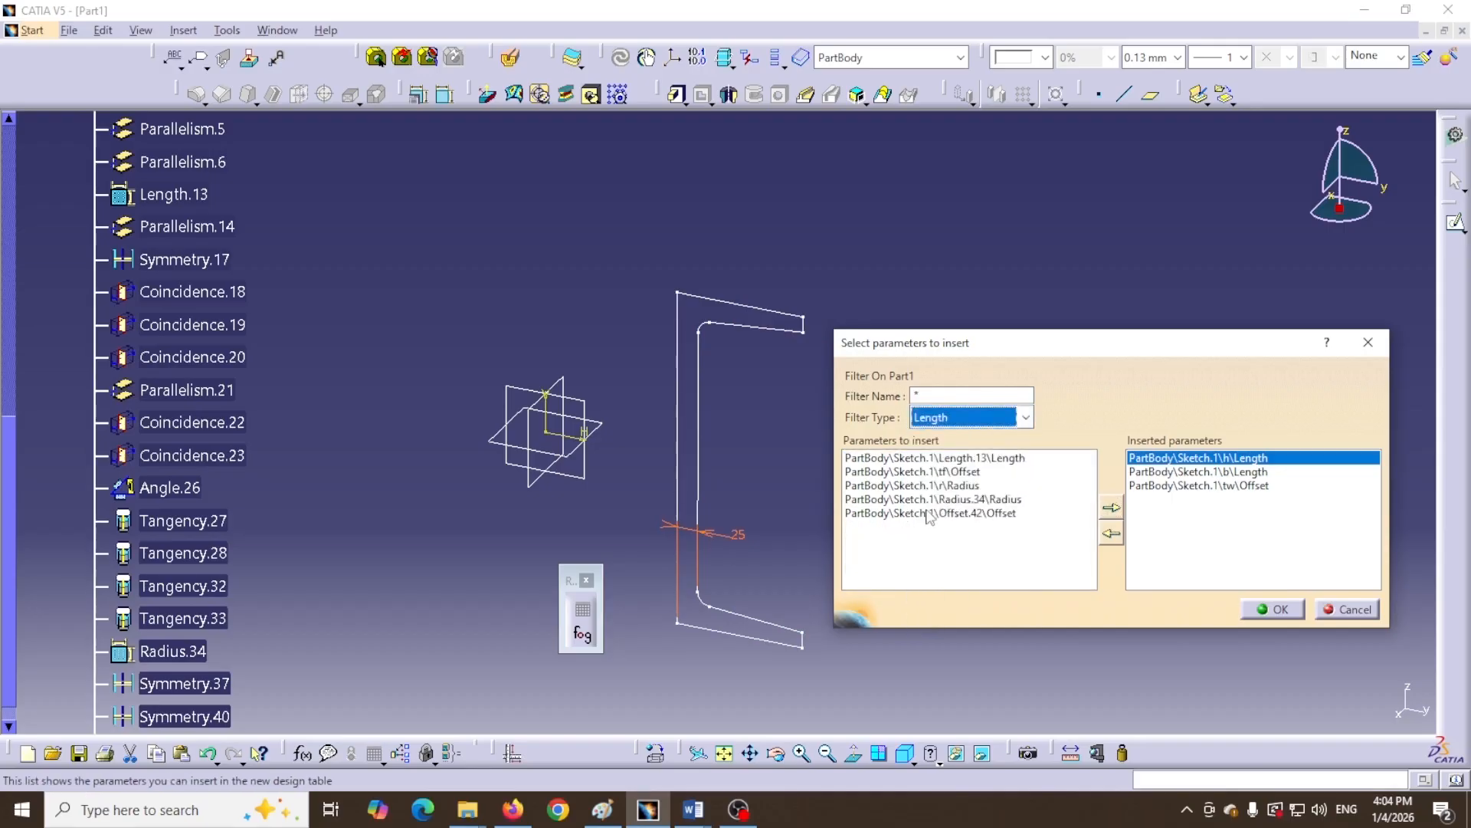
pyautogui.click(935, 472)
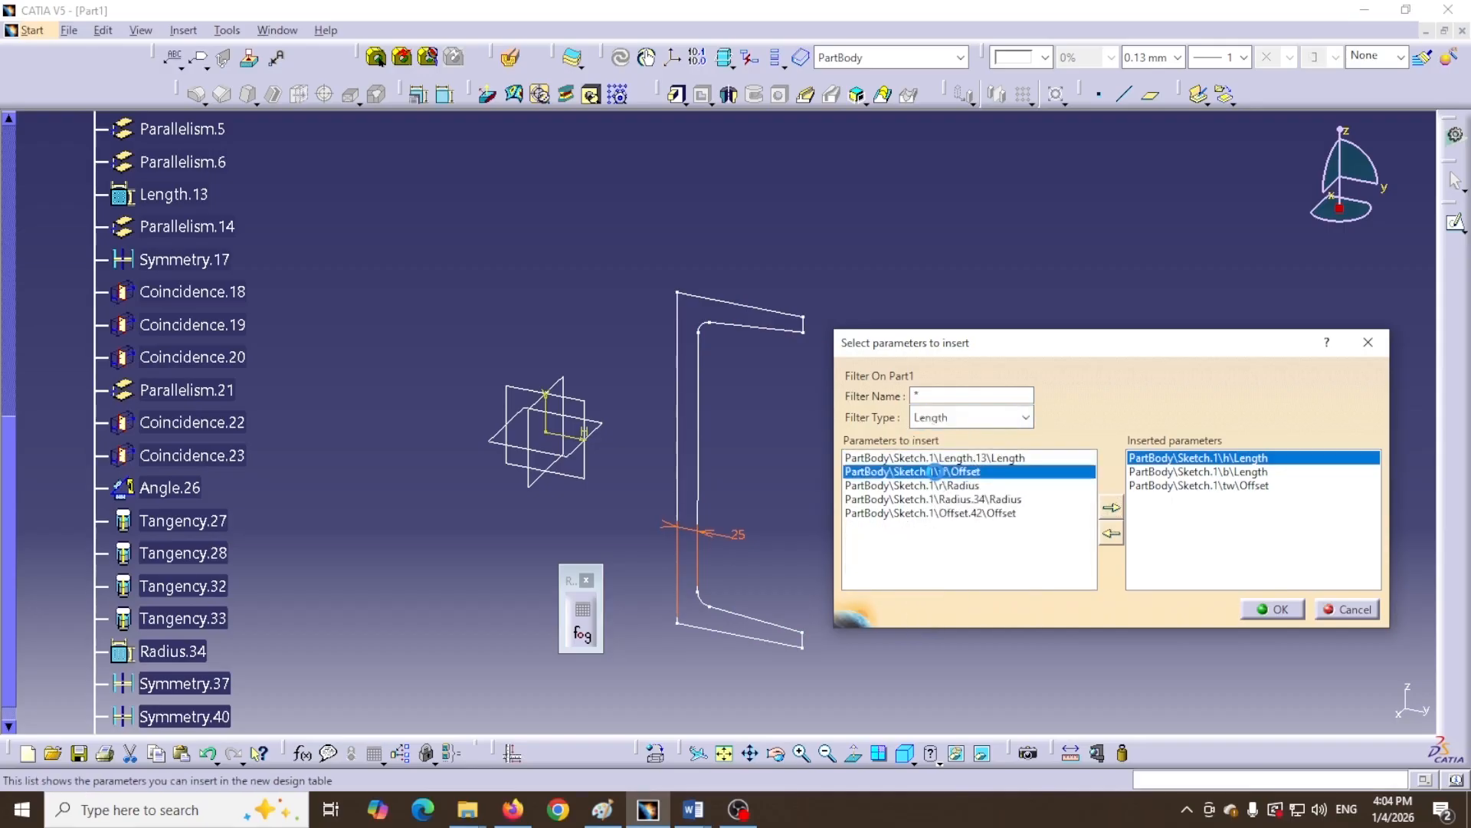
pyautogui.moveTo(993, 357); pyautogui.dragTo(1012, 410)
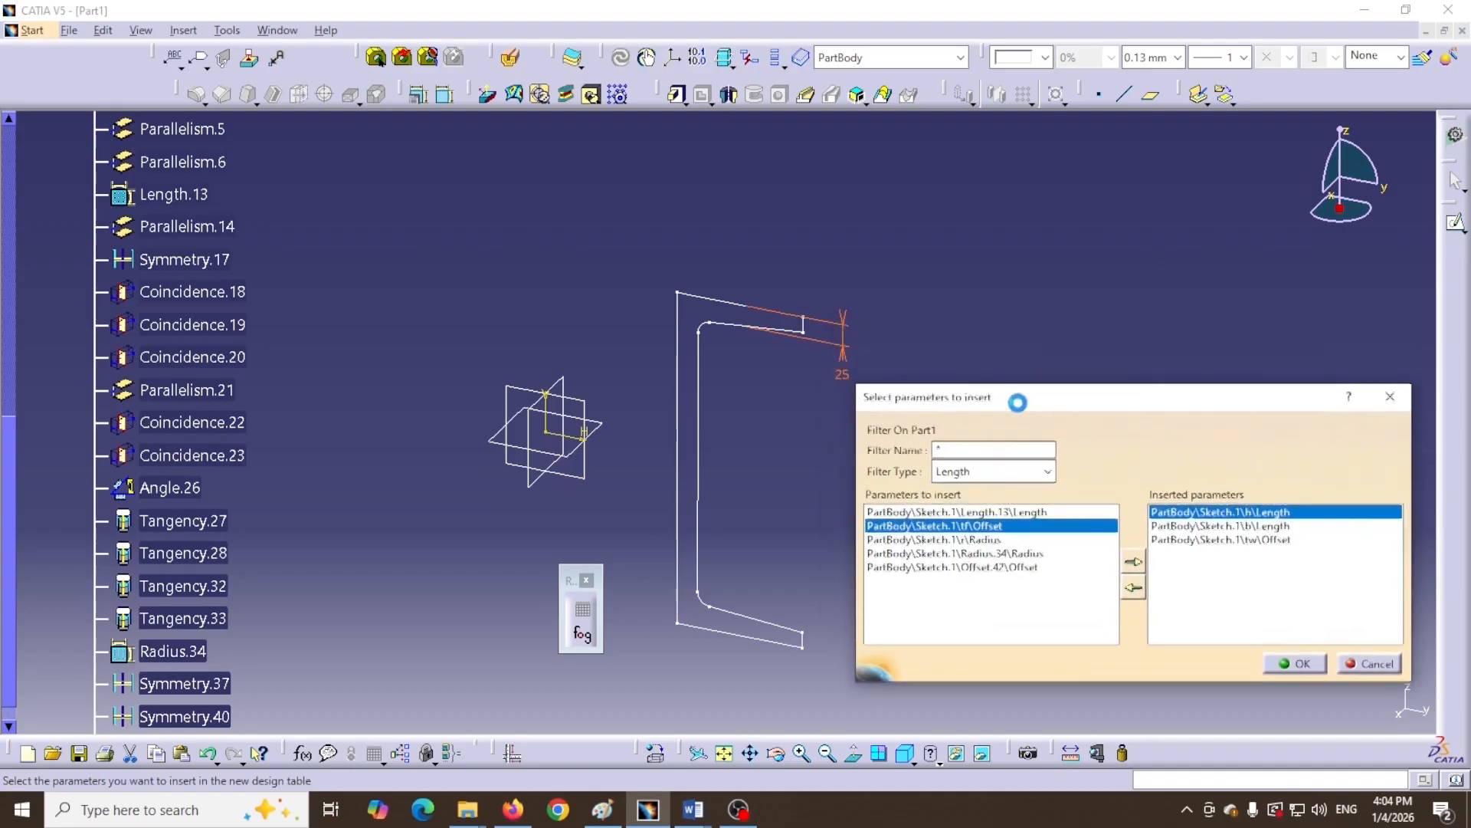
pyautogui.click(1130, 560)
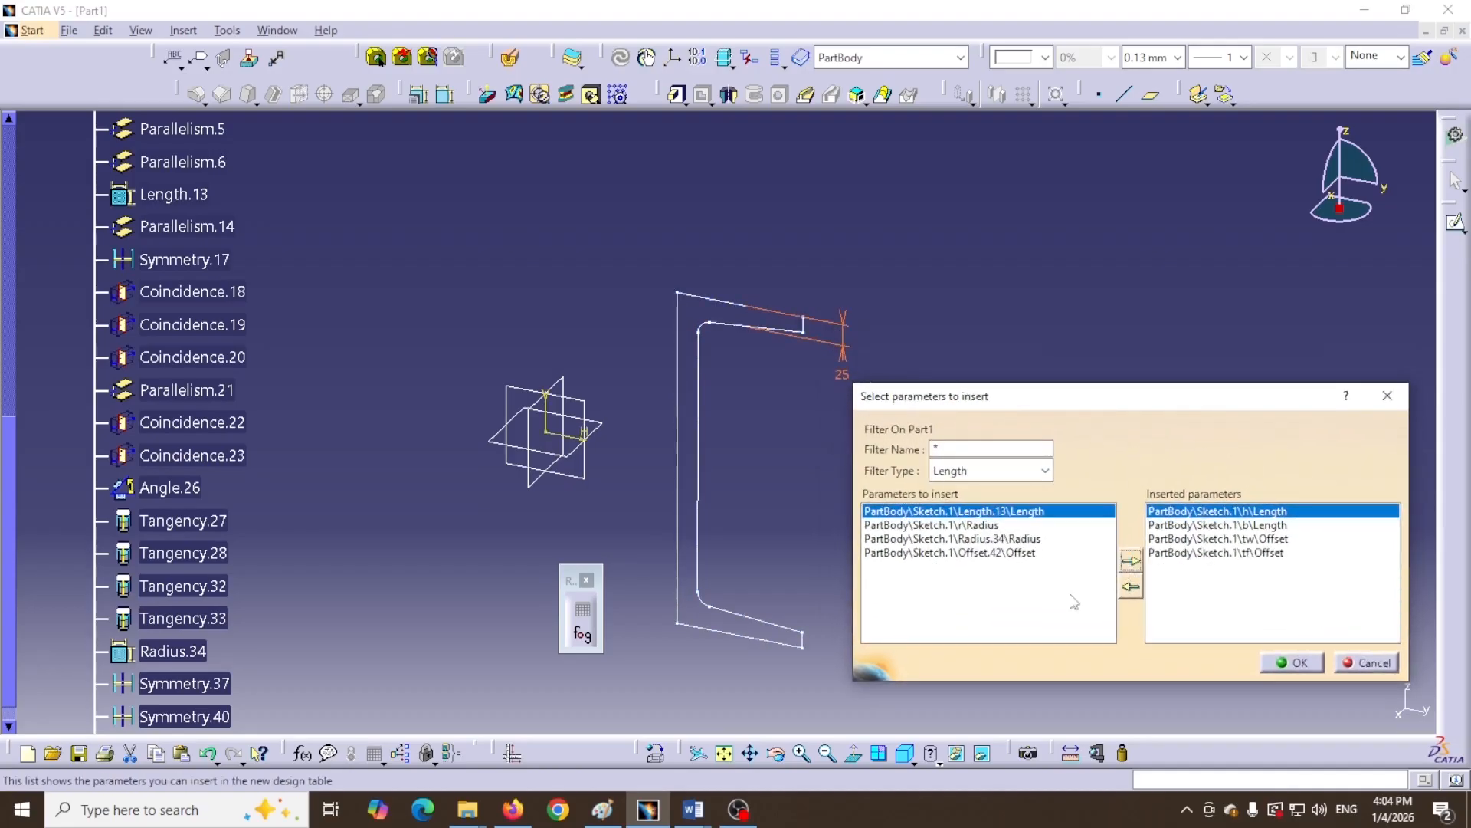
pyautogui.click(940, 525)
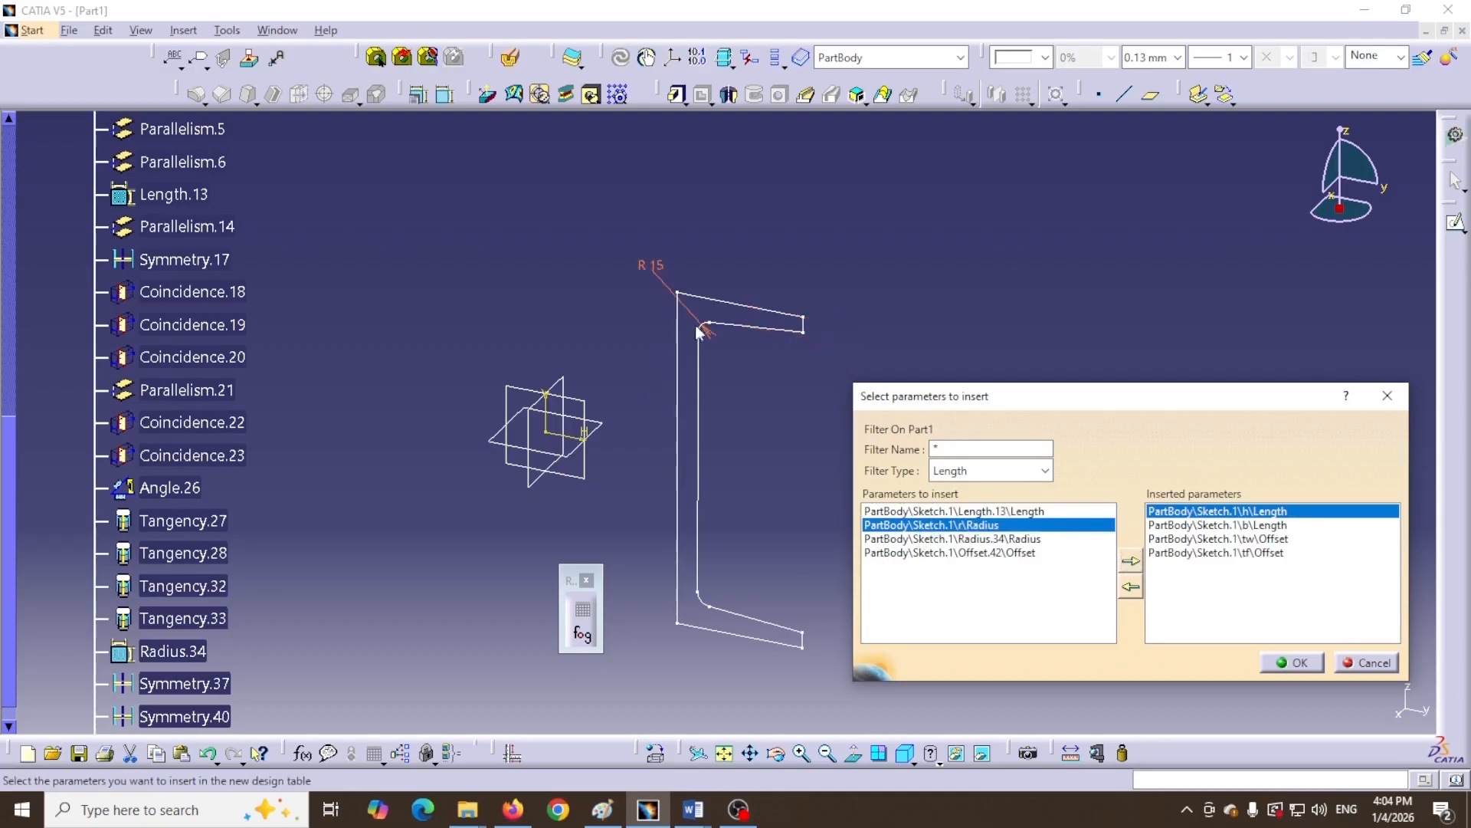
pyautogui.click(1131, 562)
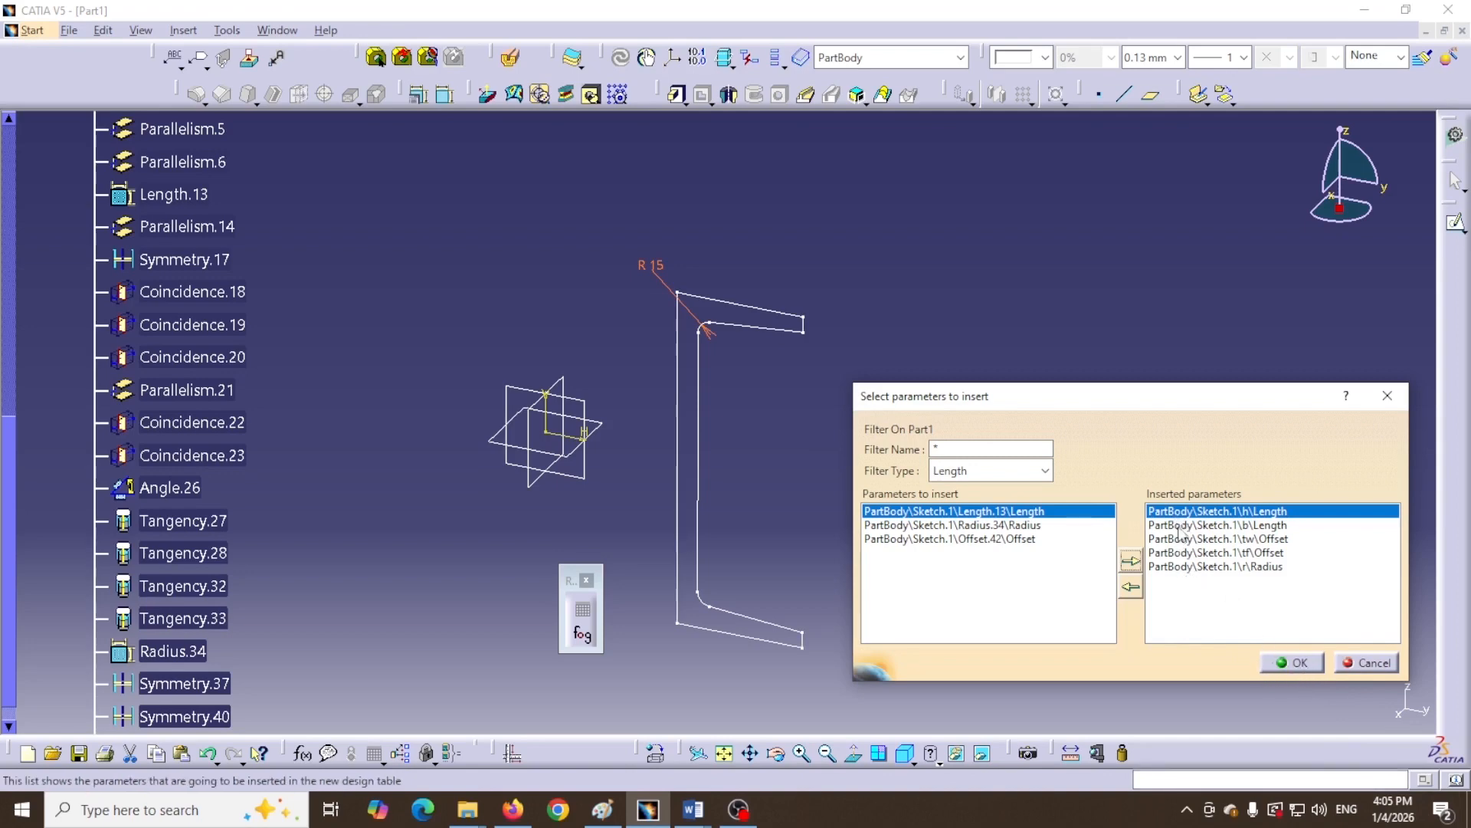
# Accept the inserted parameters and save the design table on the Desktop as the Excel worksheet "myunpuchannel"
pyautogui.click(1287, 662)
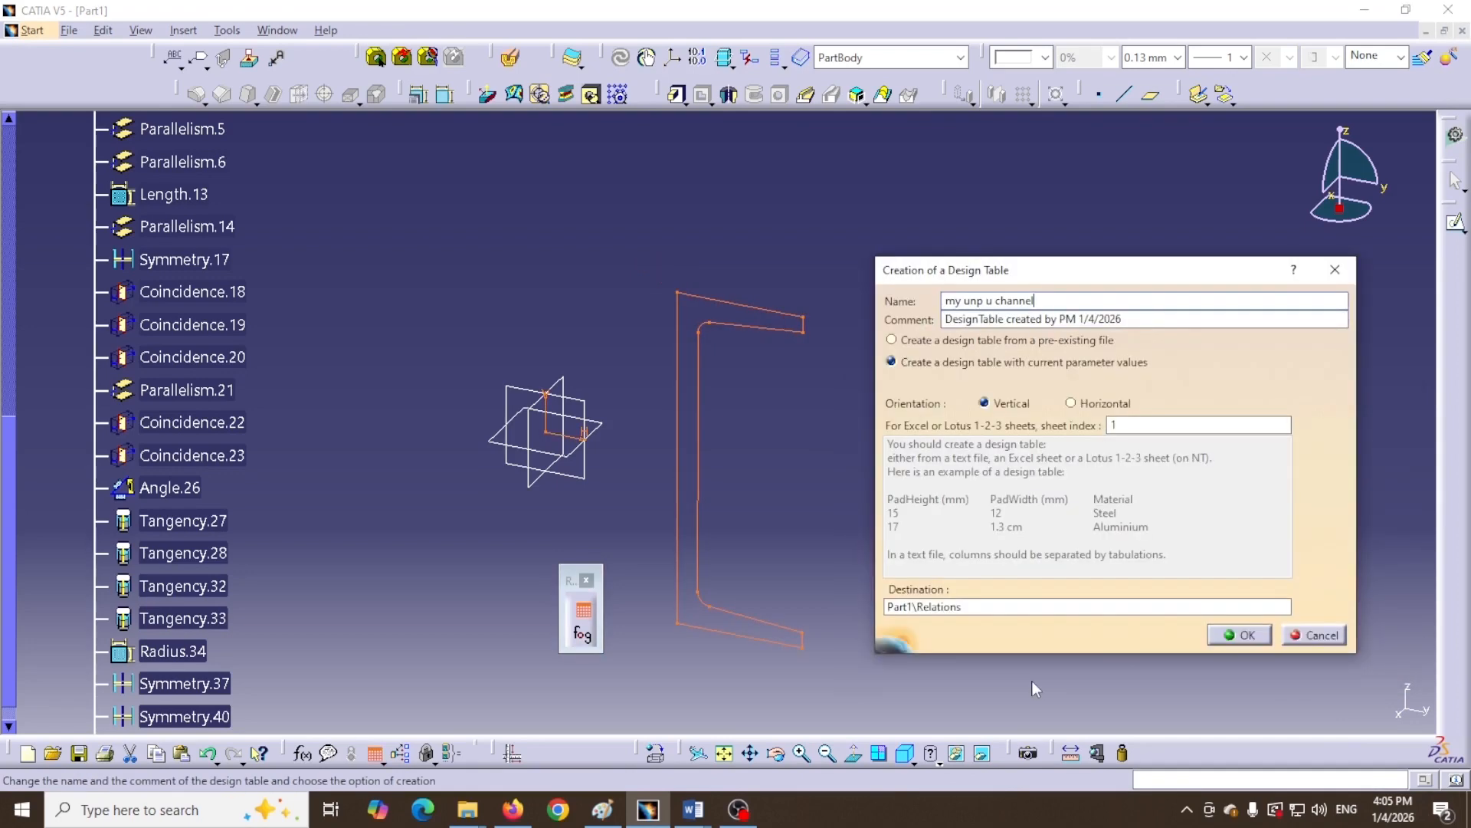
pyautogui.press('Return')
pyautogui.moveTo(460, 56); pyautogui.dragTo(638, 217)
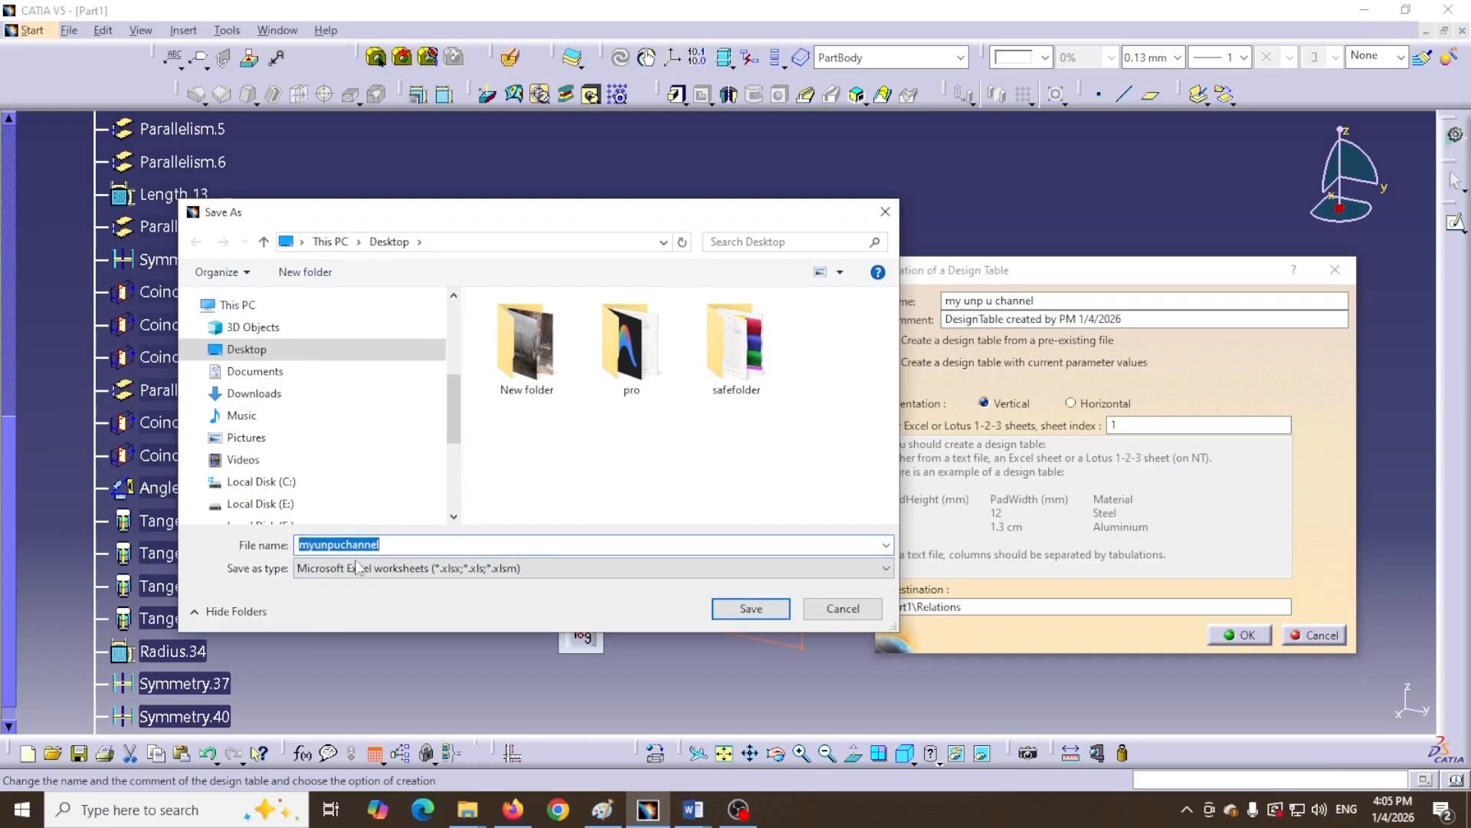
pyautogui.click(751, 617)
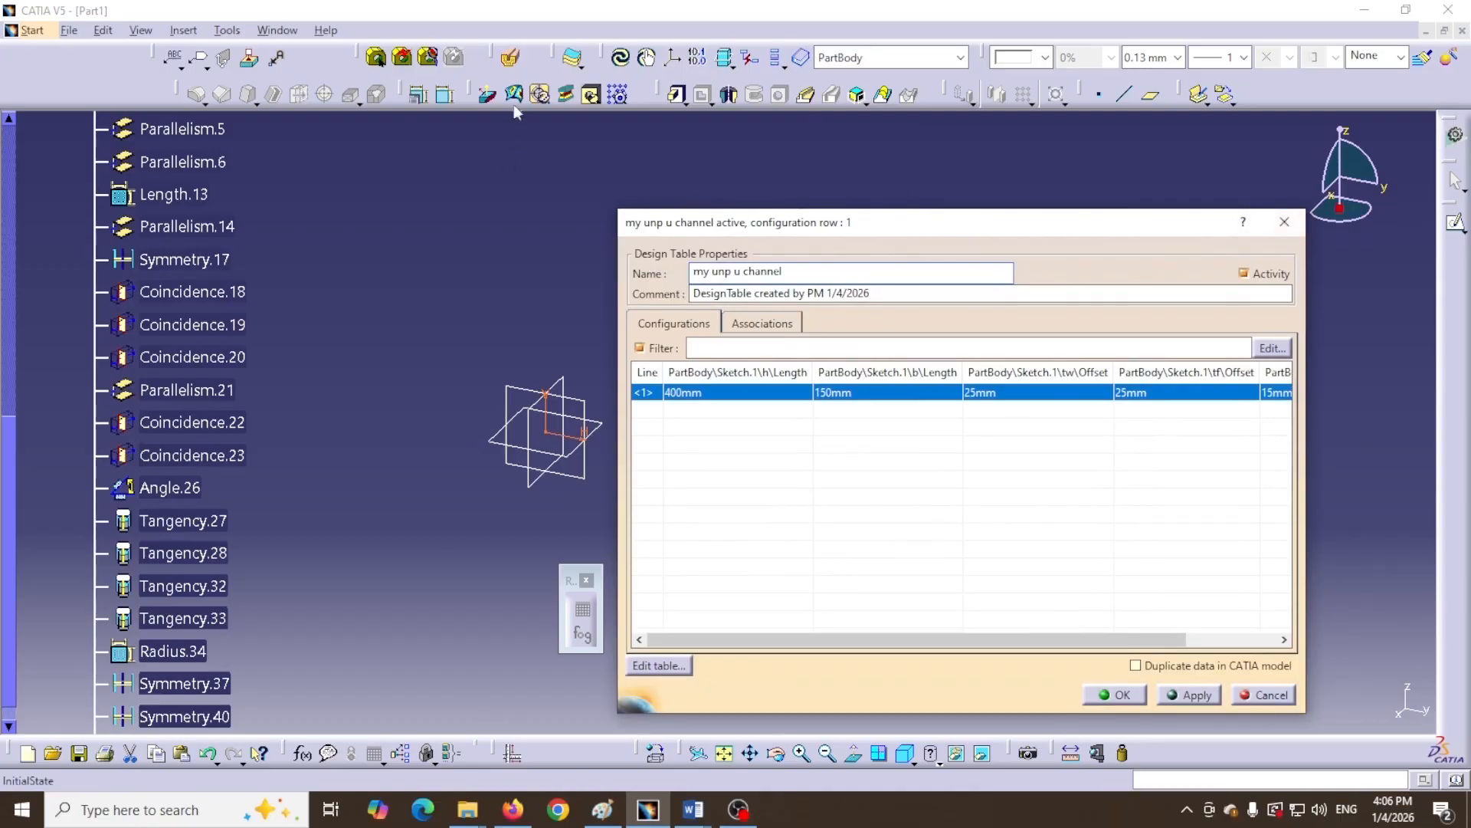
# Widen the design table dialog to fit all five parameter columns and open the table for editing in Excel
pyautogui.moveTo(916, 223); pyautogui.dragTo(547, 210)
pyautogui.moveTo(942, 483); pyautogui.dragTo(1290, 490)
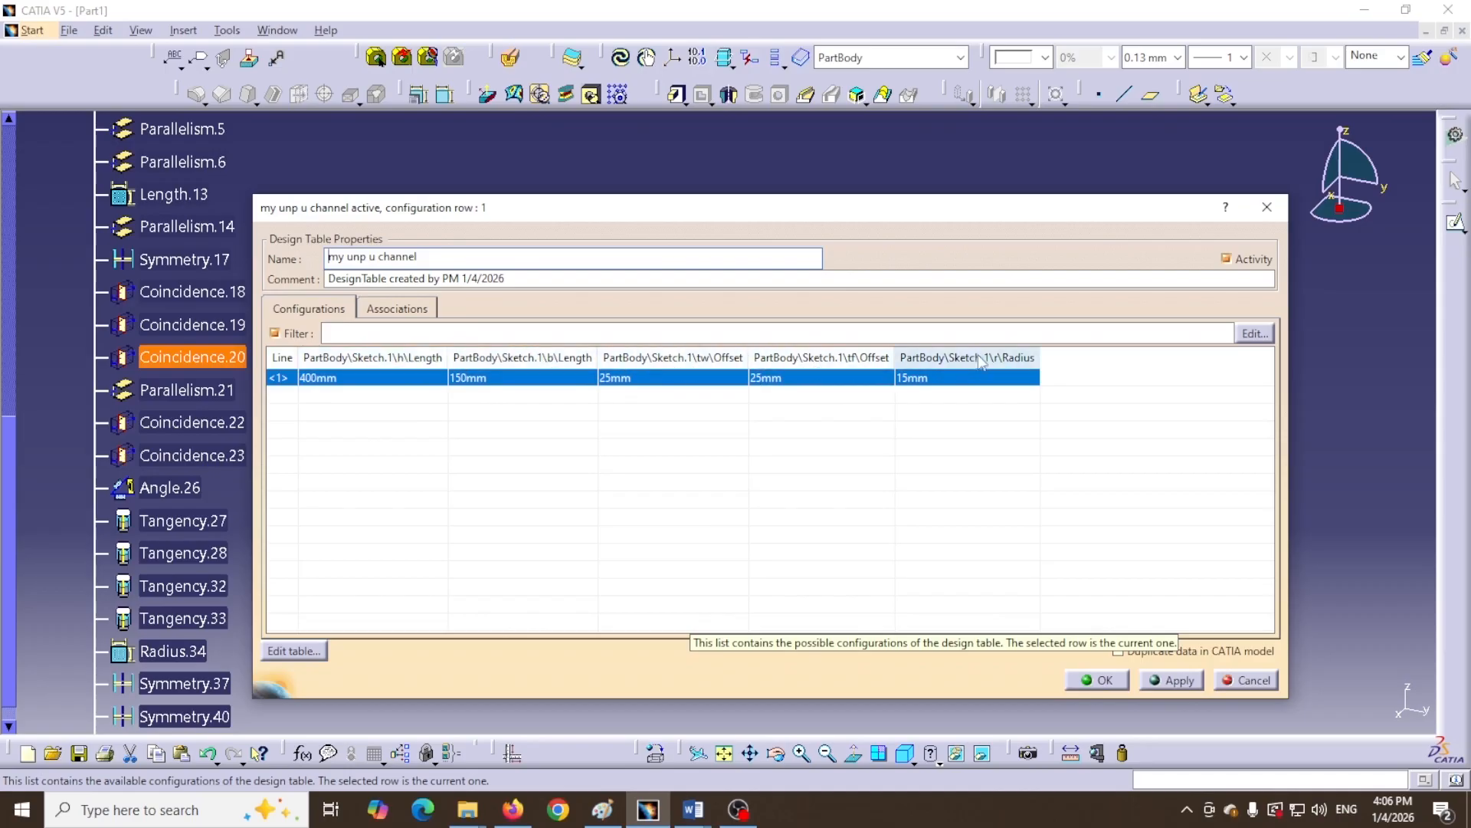
pyautogui.click(295, 653)
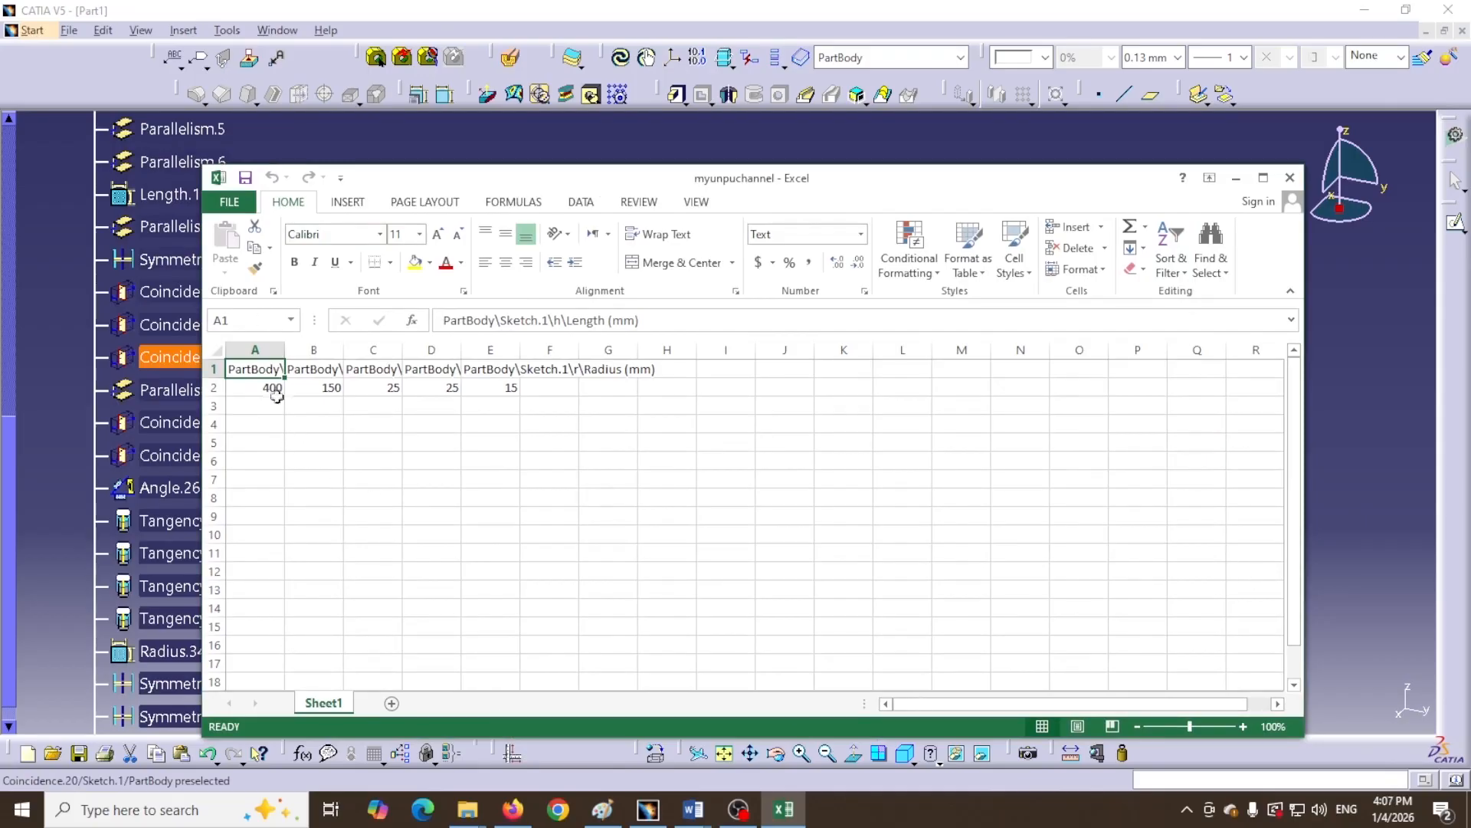
# Autofit the widths of columns A to E to their full parameter headings
pyautogui.doubleClick(284, 349)
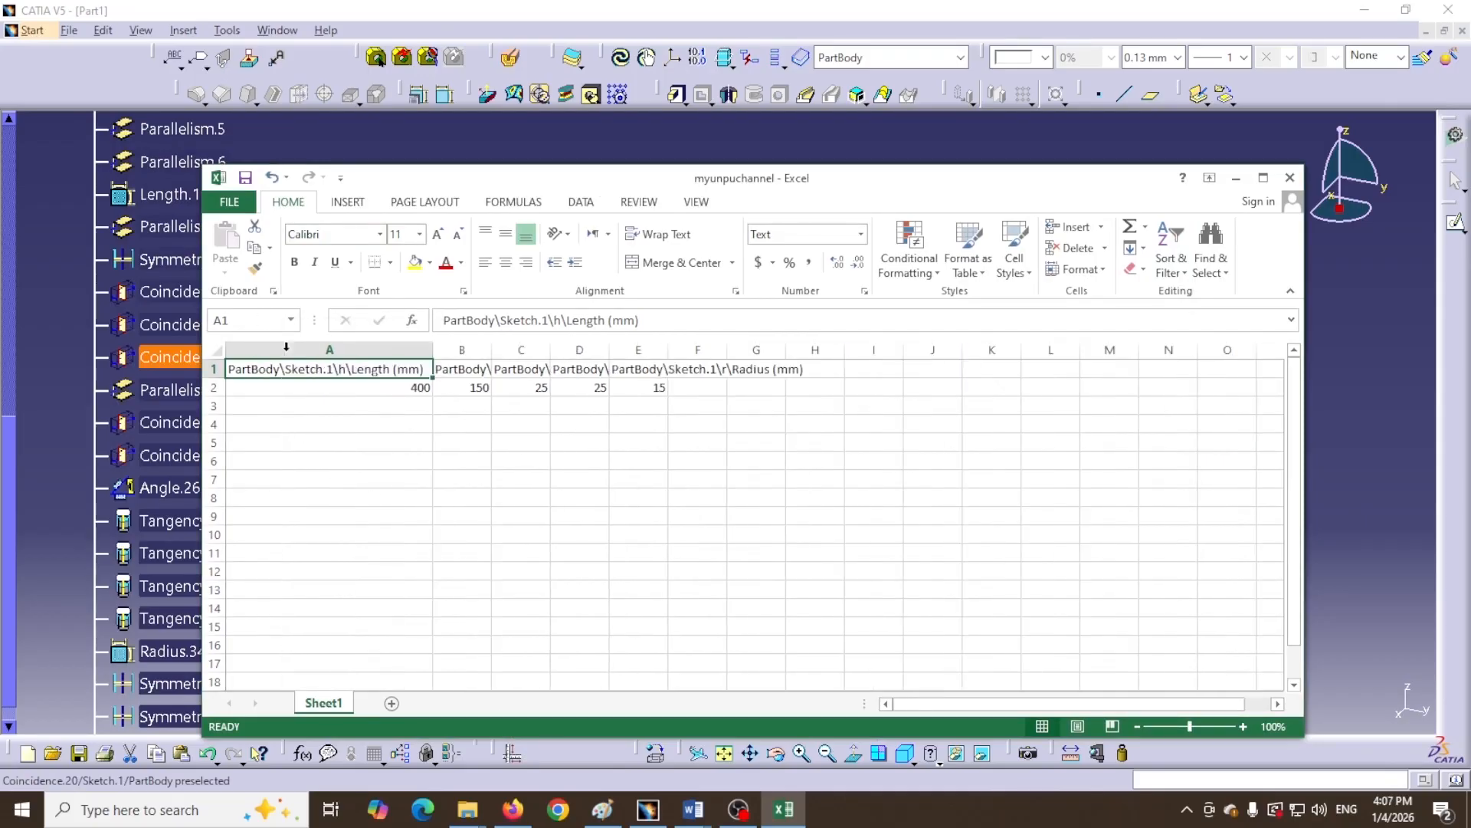
pyautogui.click(433, 349)
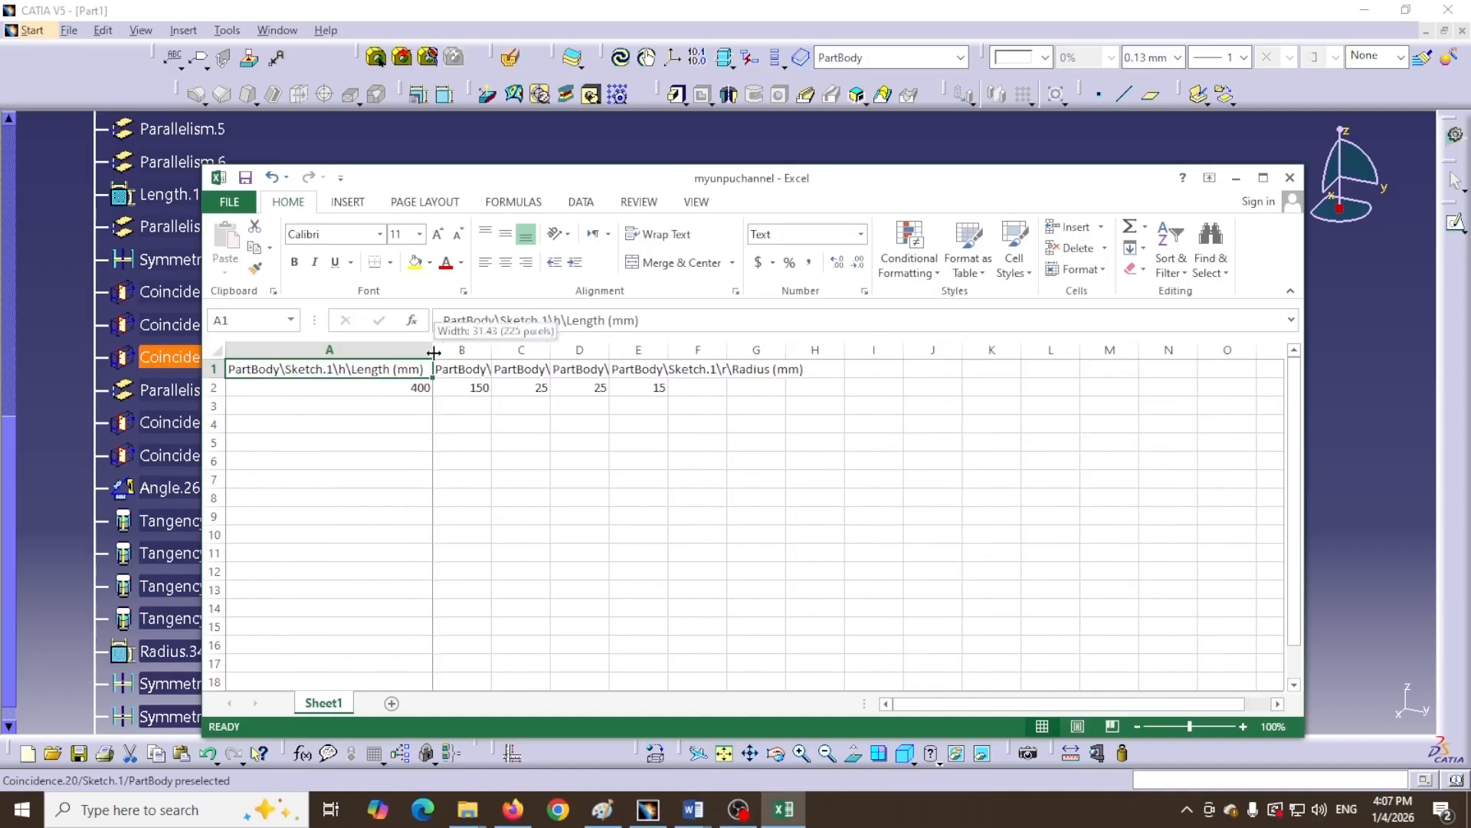
pyautogui.moveTo(491, 350); pyautogui.dragTo(490, 350)
pyautogui.doubleClick(490, 350)
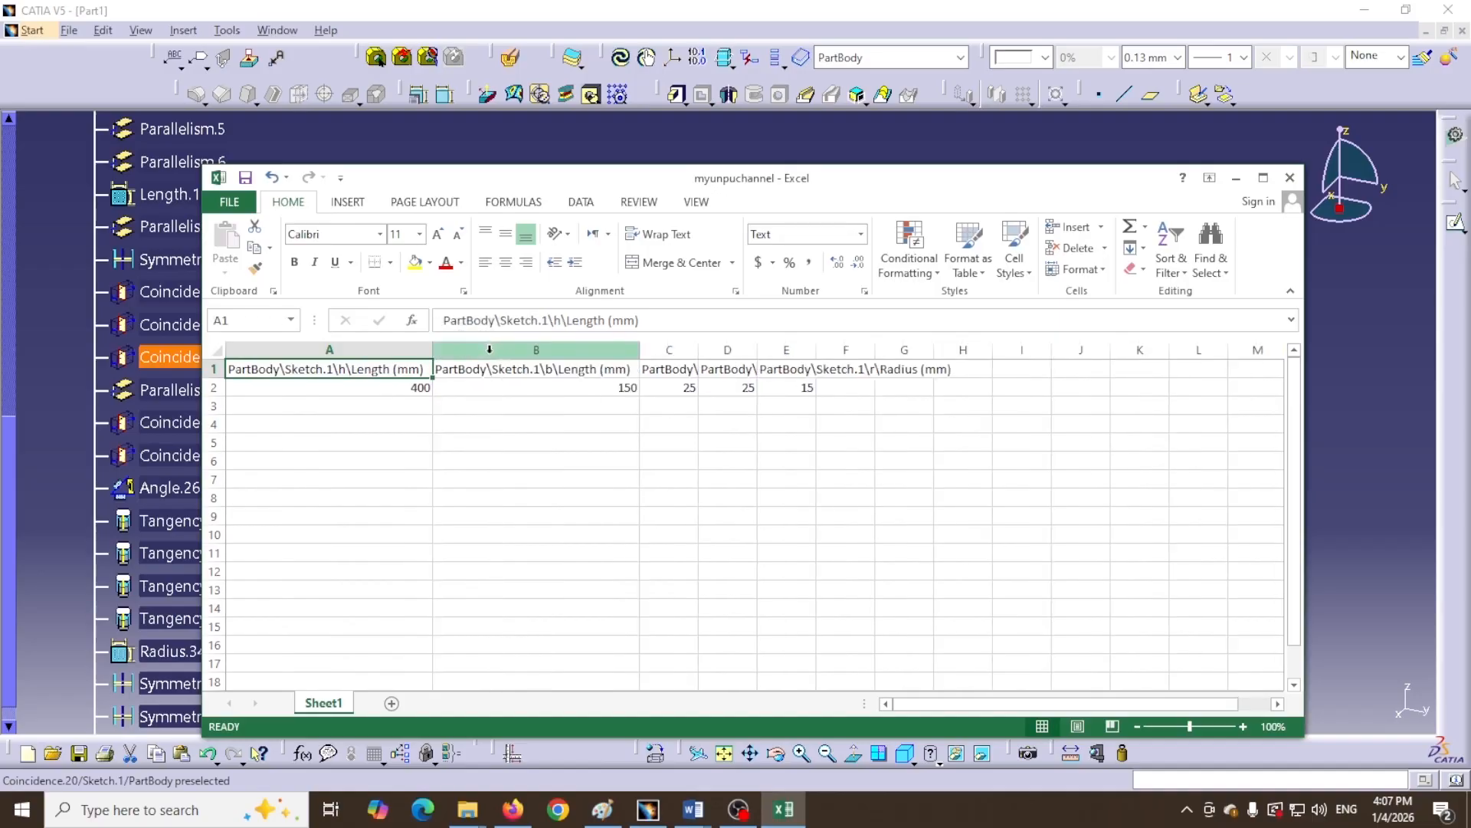
pyautogui.moveTo(696, 351); pyautogui.dragTo(696, 351)
pyautogui.doubleClick(696, 351)
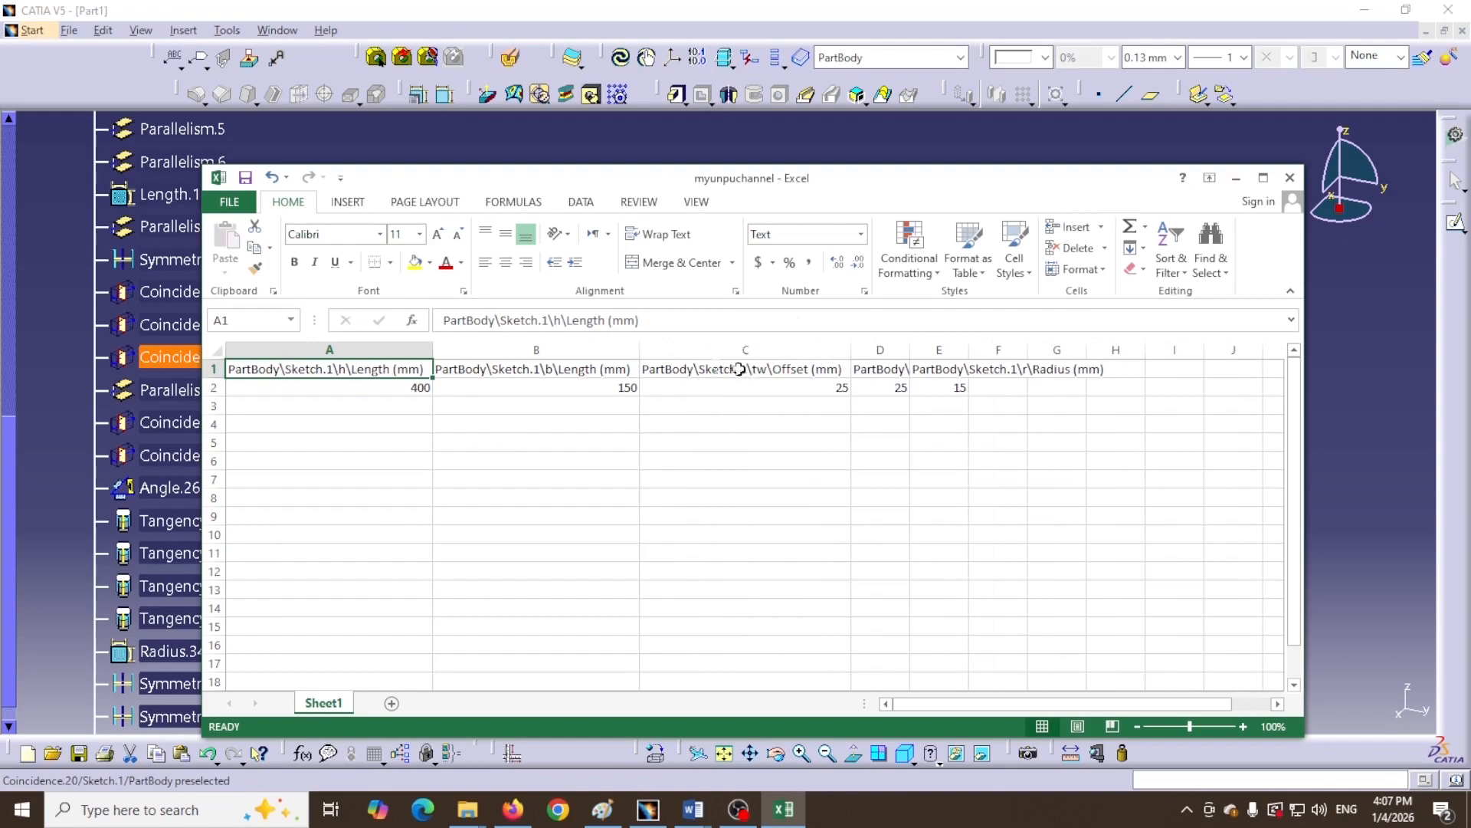
pyautogui.doubleClick(911, 350)
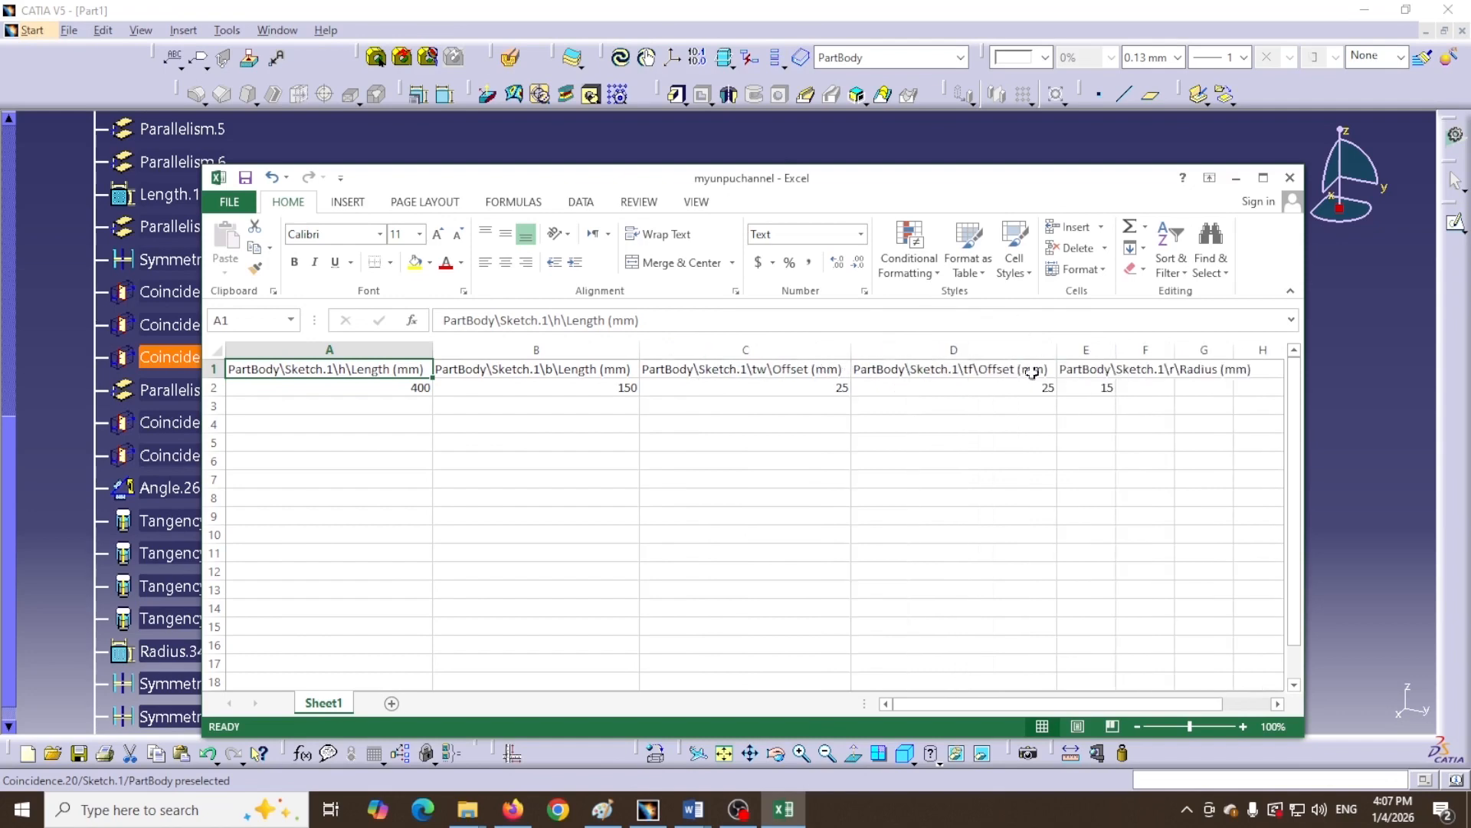
pyautogui.doubleClick(1116, 351)
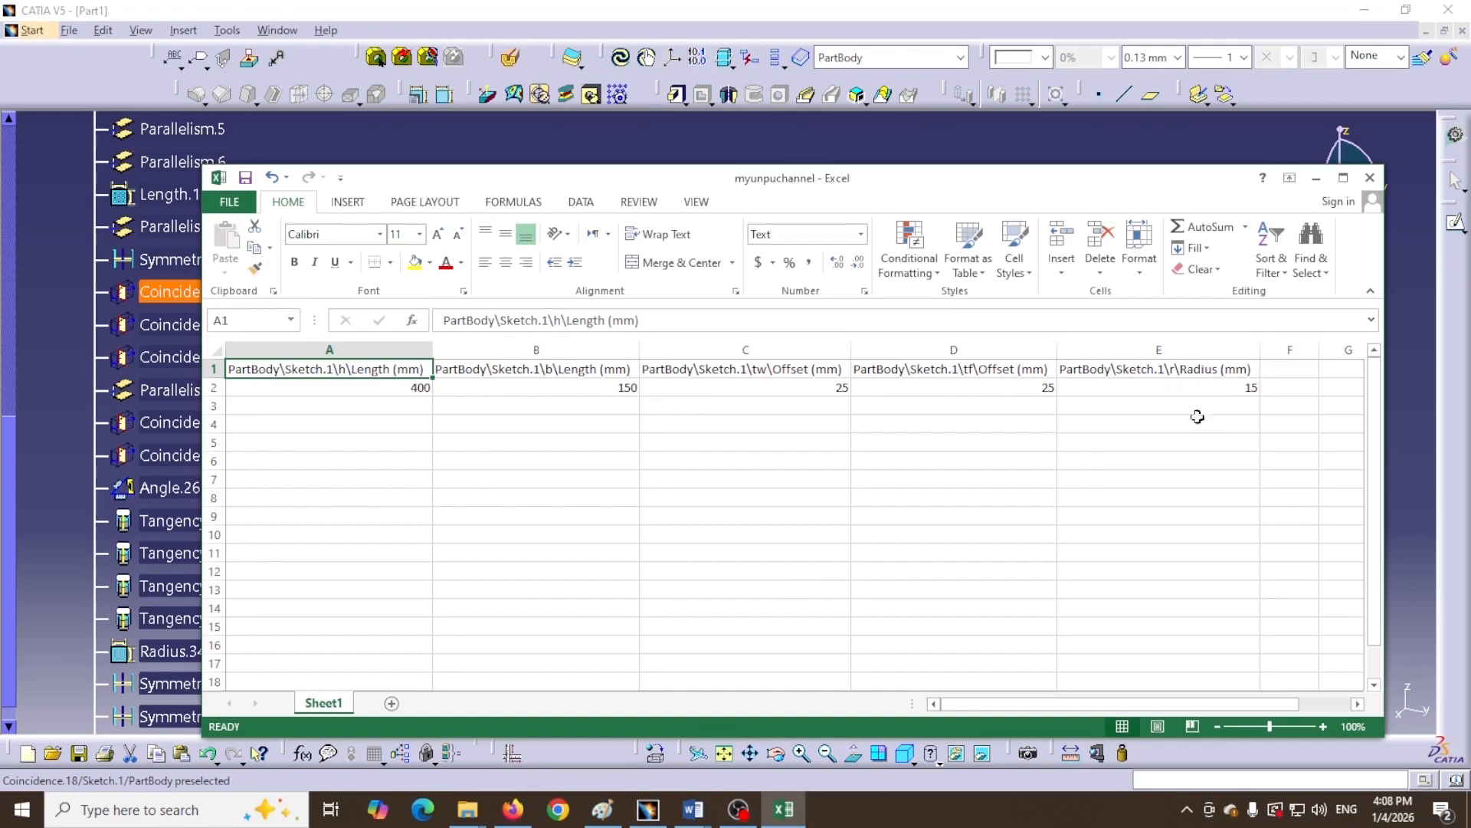
# Enter the first new size in row 3: h 120, b 55, tw 7, tf 9 and r 4.5 mm
pyautogui.click(398, 406)
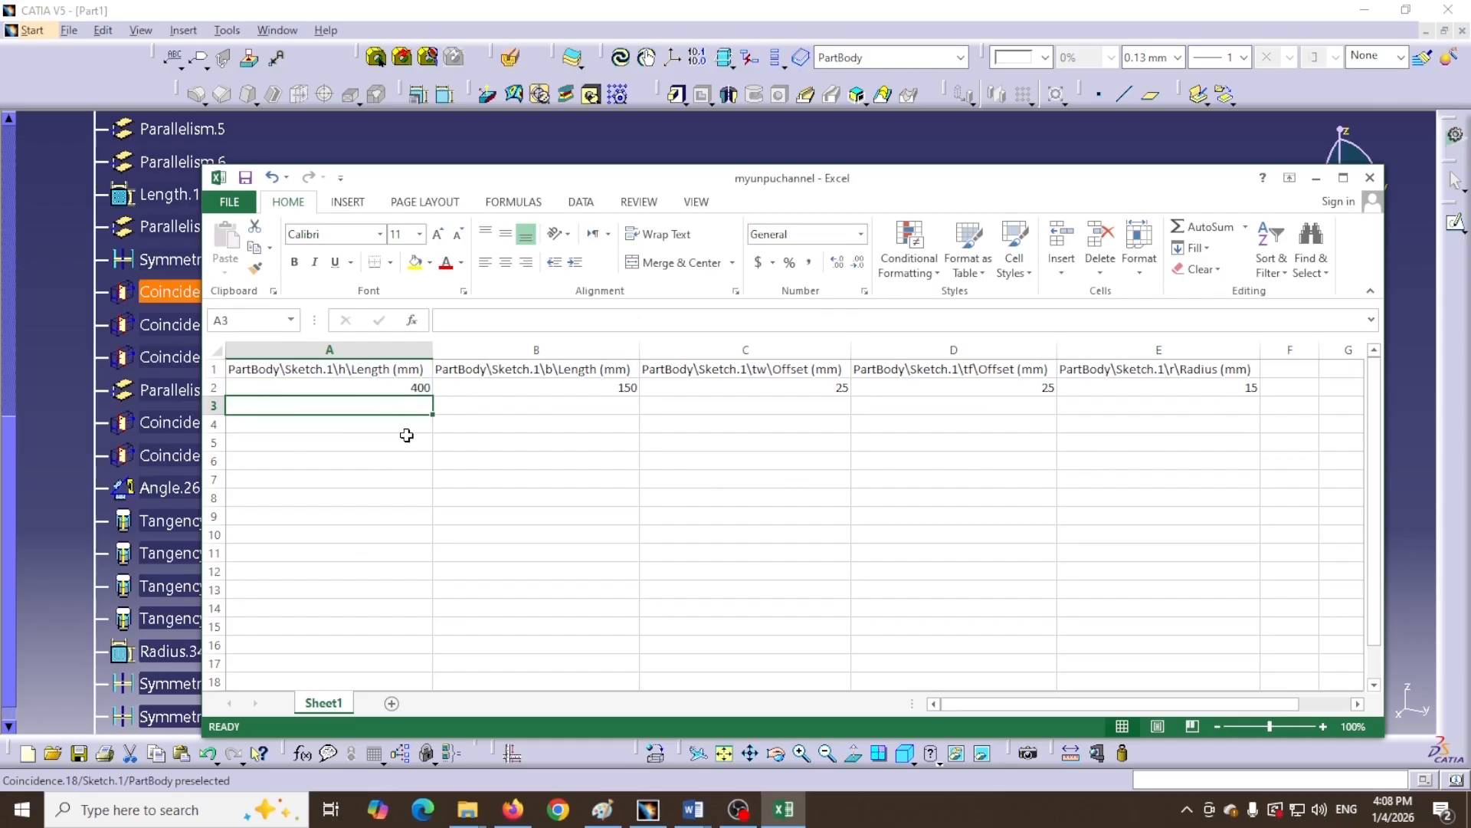
pyautogui.write('120')
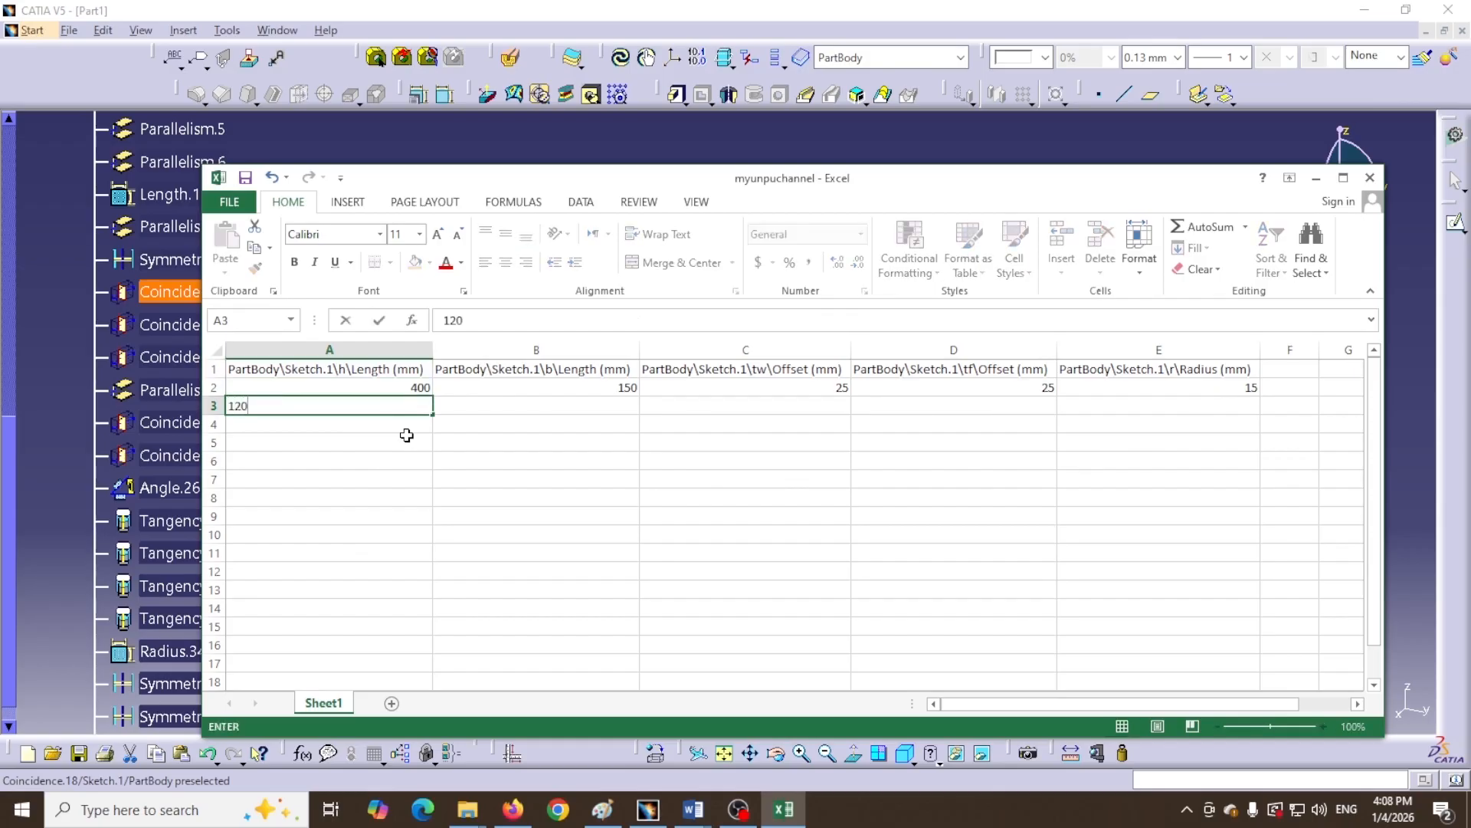
pyautogui.press('Tab')
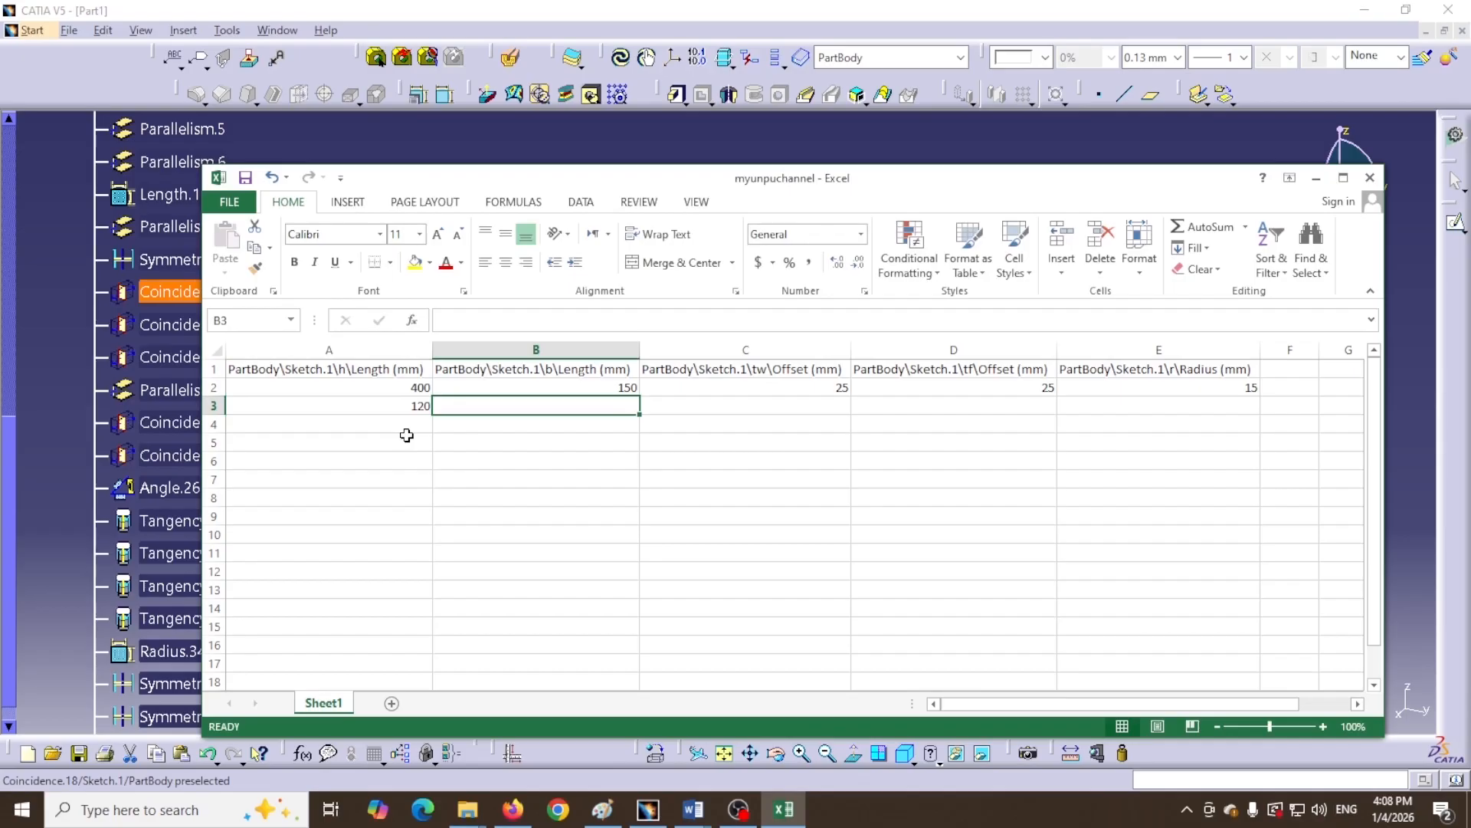
pyautogui.write('55')
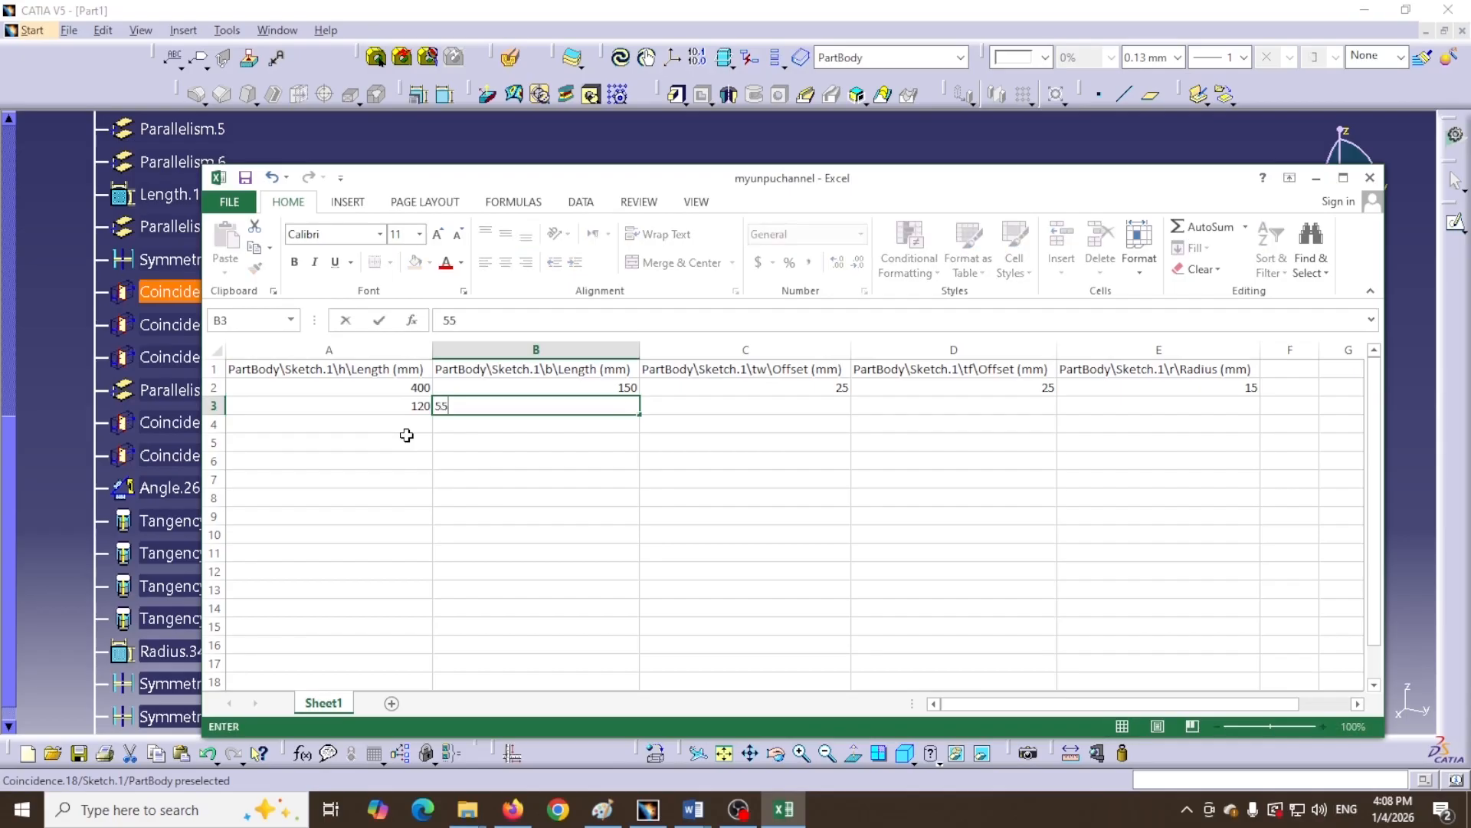
pyautogui.press('Tab')
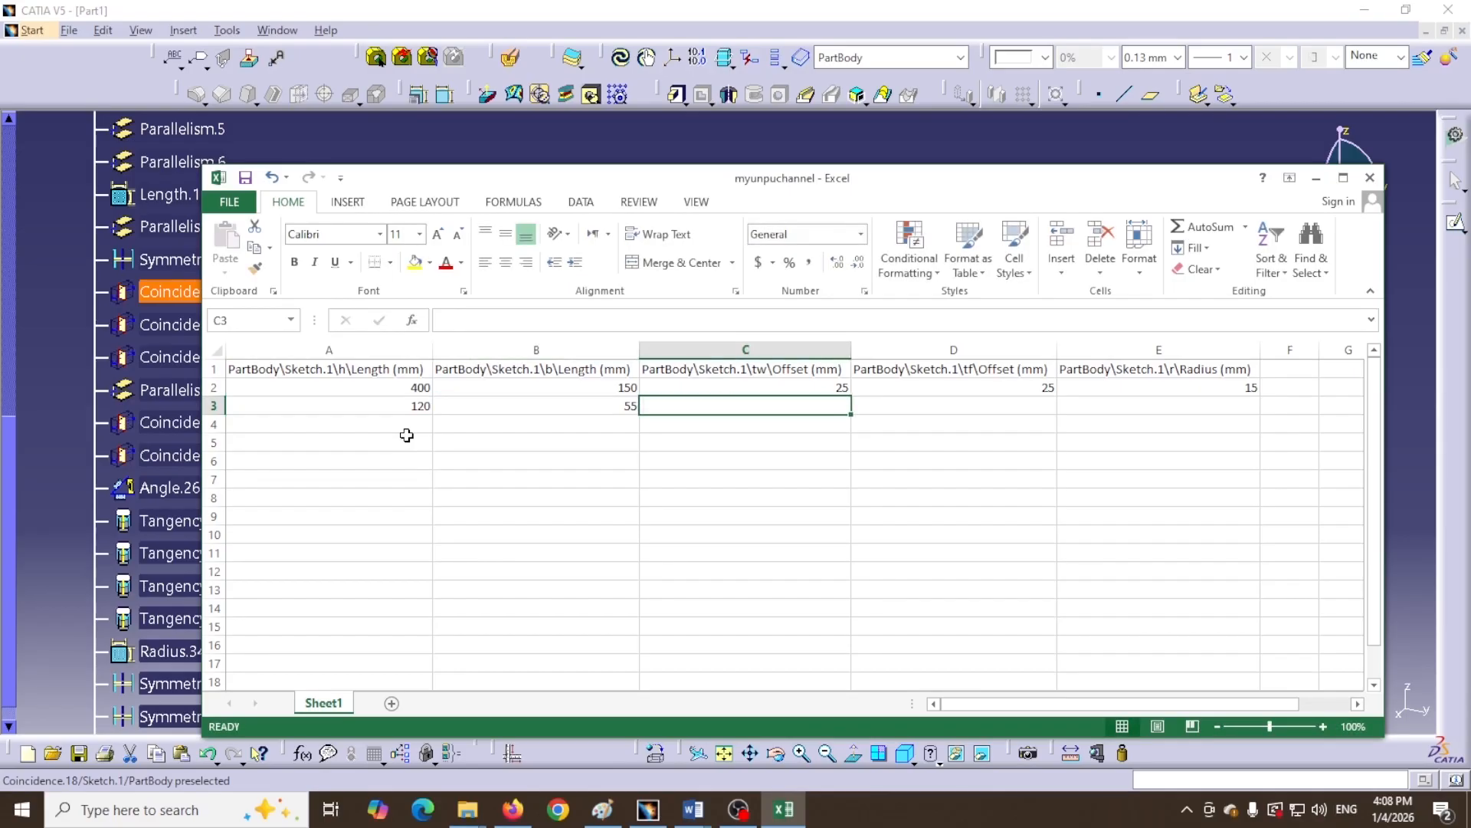
pyautogui.write('7')
pyautogui.press('Tab')
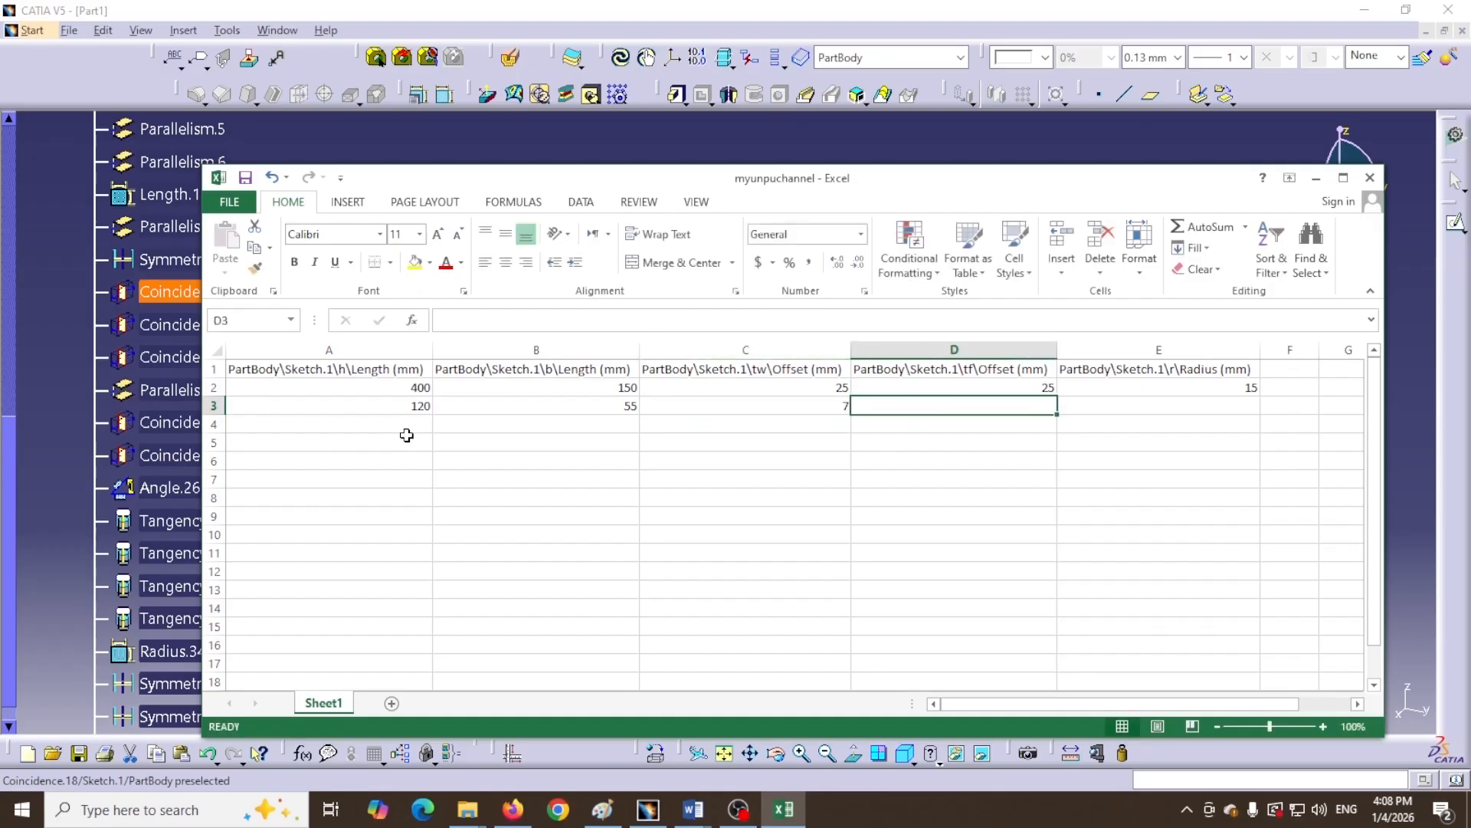
pyautogui.write('9')
pyautogui.press('Tab')
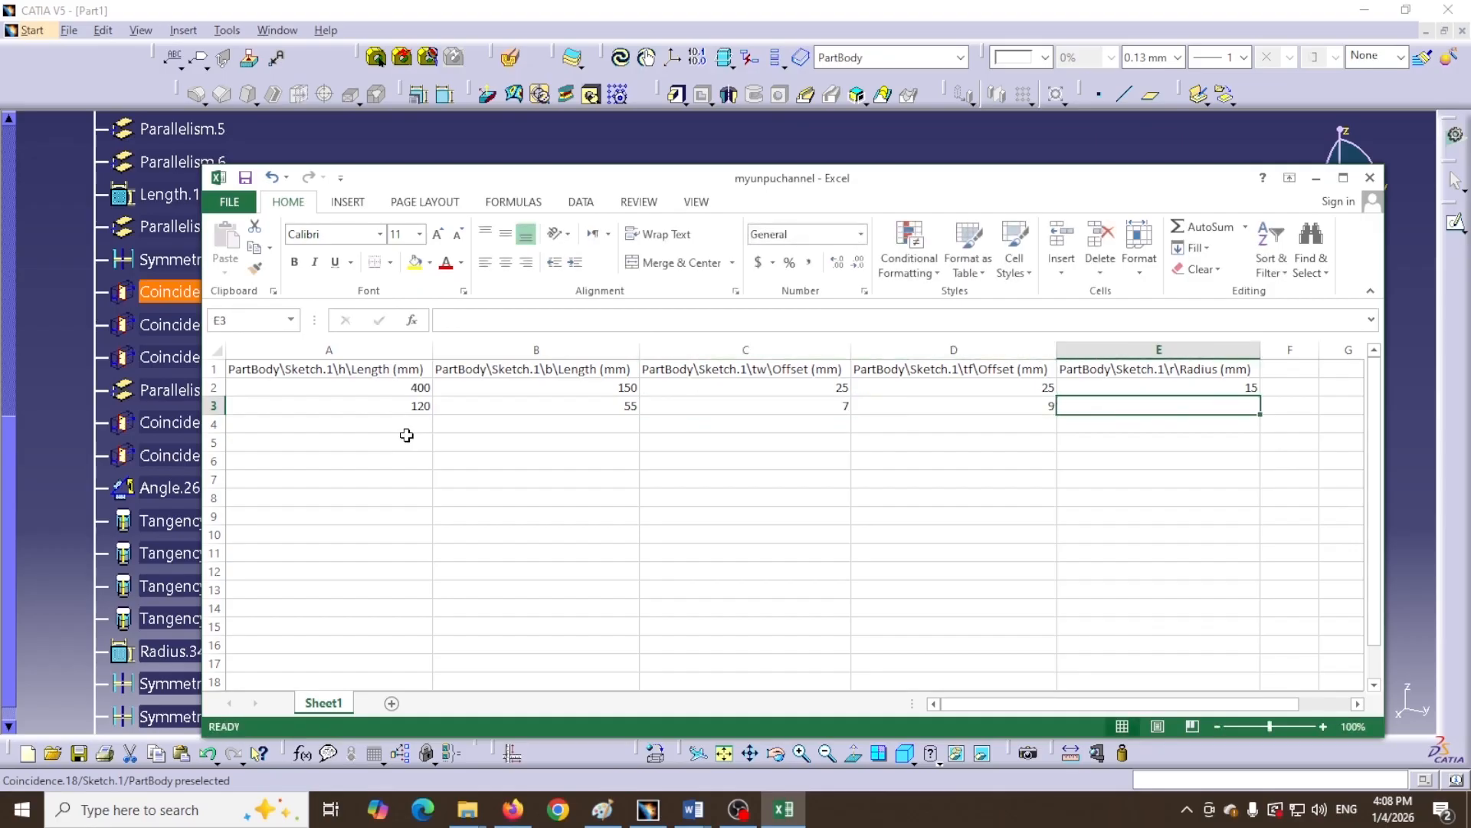
pyautogui.write('4.5')
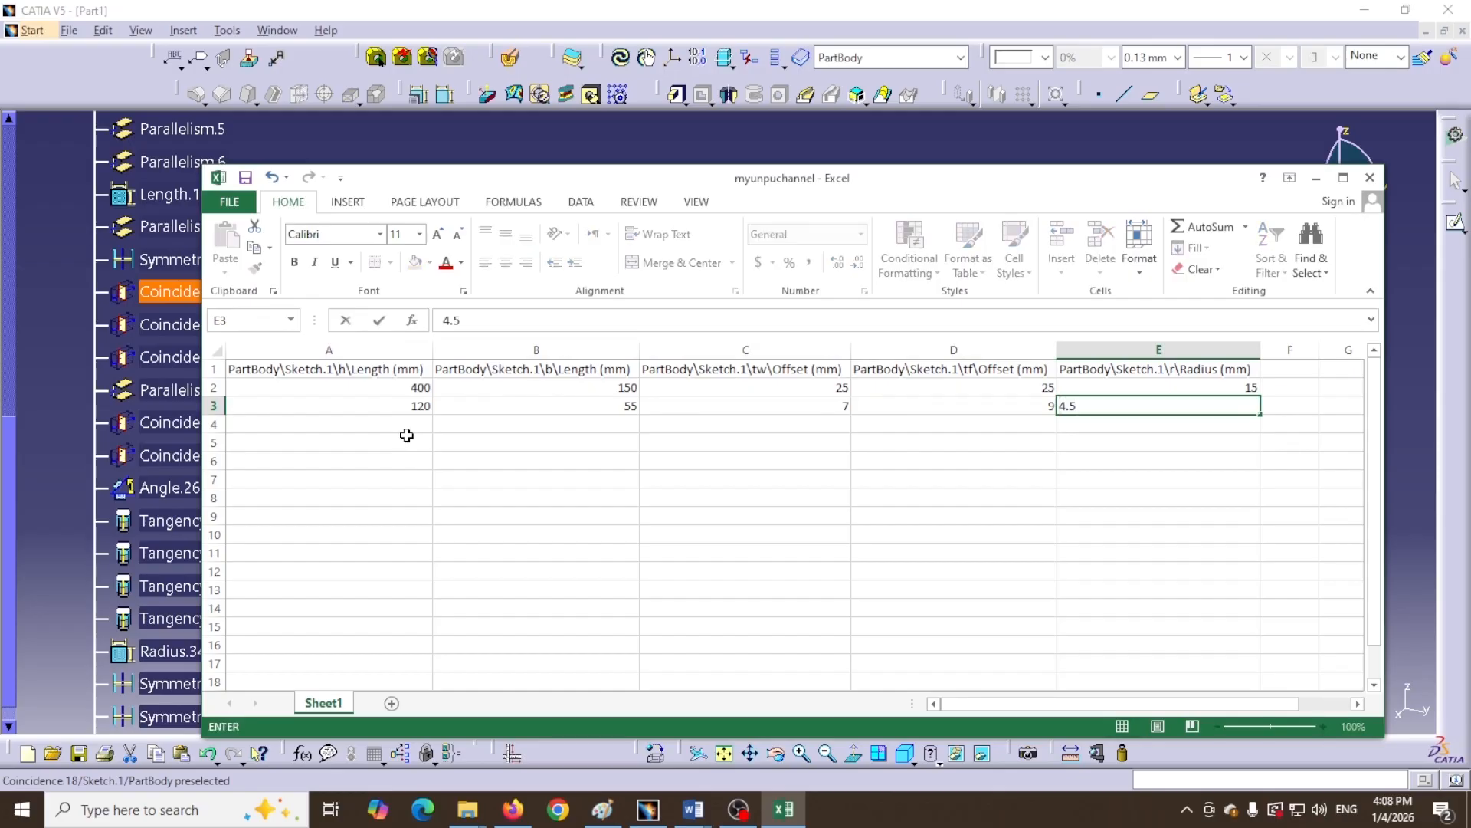
# Fill row 4 with the next channel size: h 100, b 50, tw 6, tf 8.5 and r 4.5 mm
pyautogui.click(395, 426)
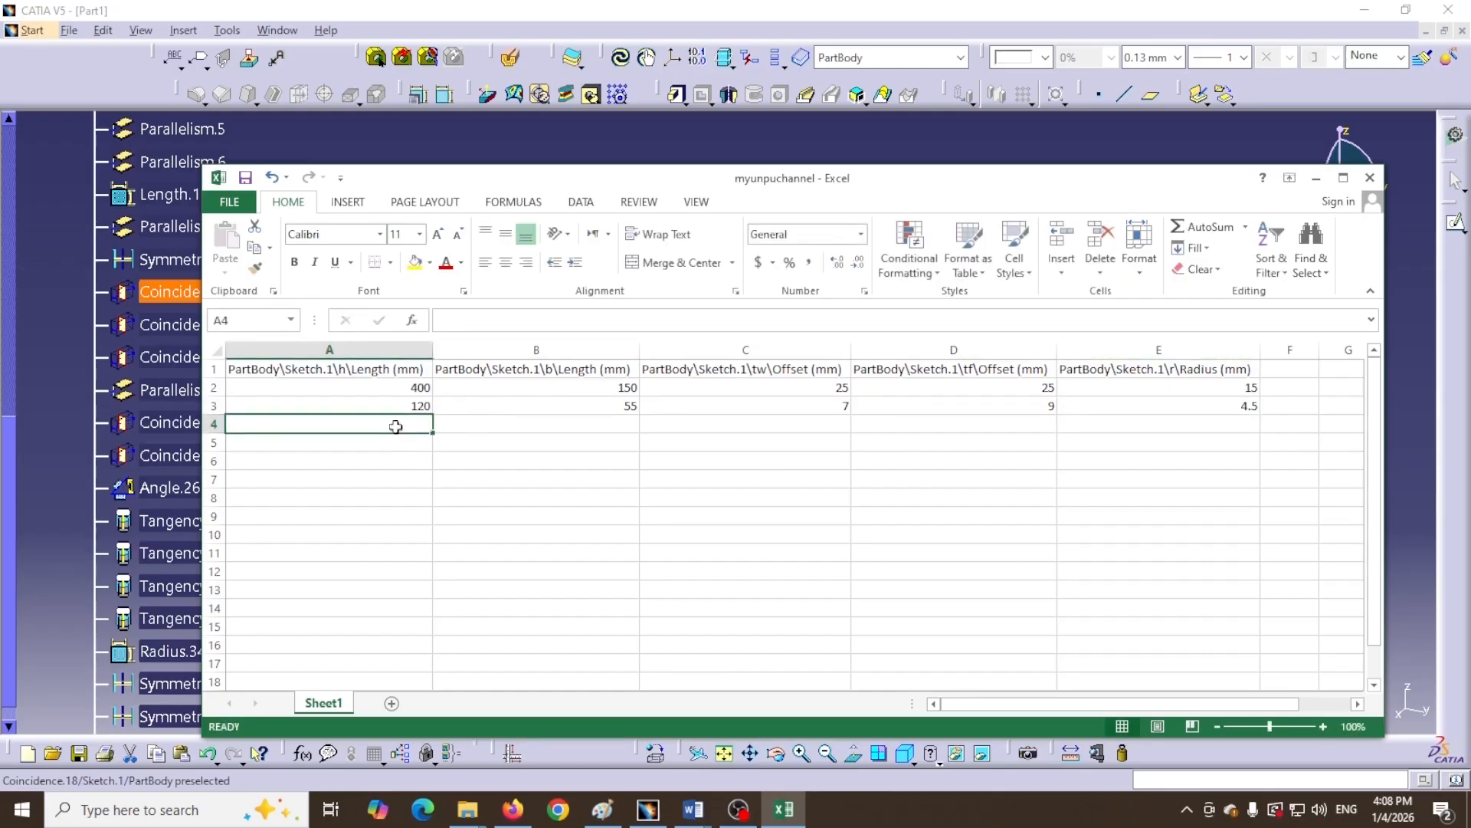
pyautogui.write('100')
pyautogui.press('Tab')
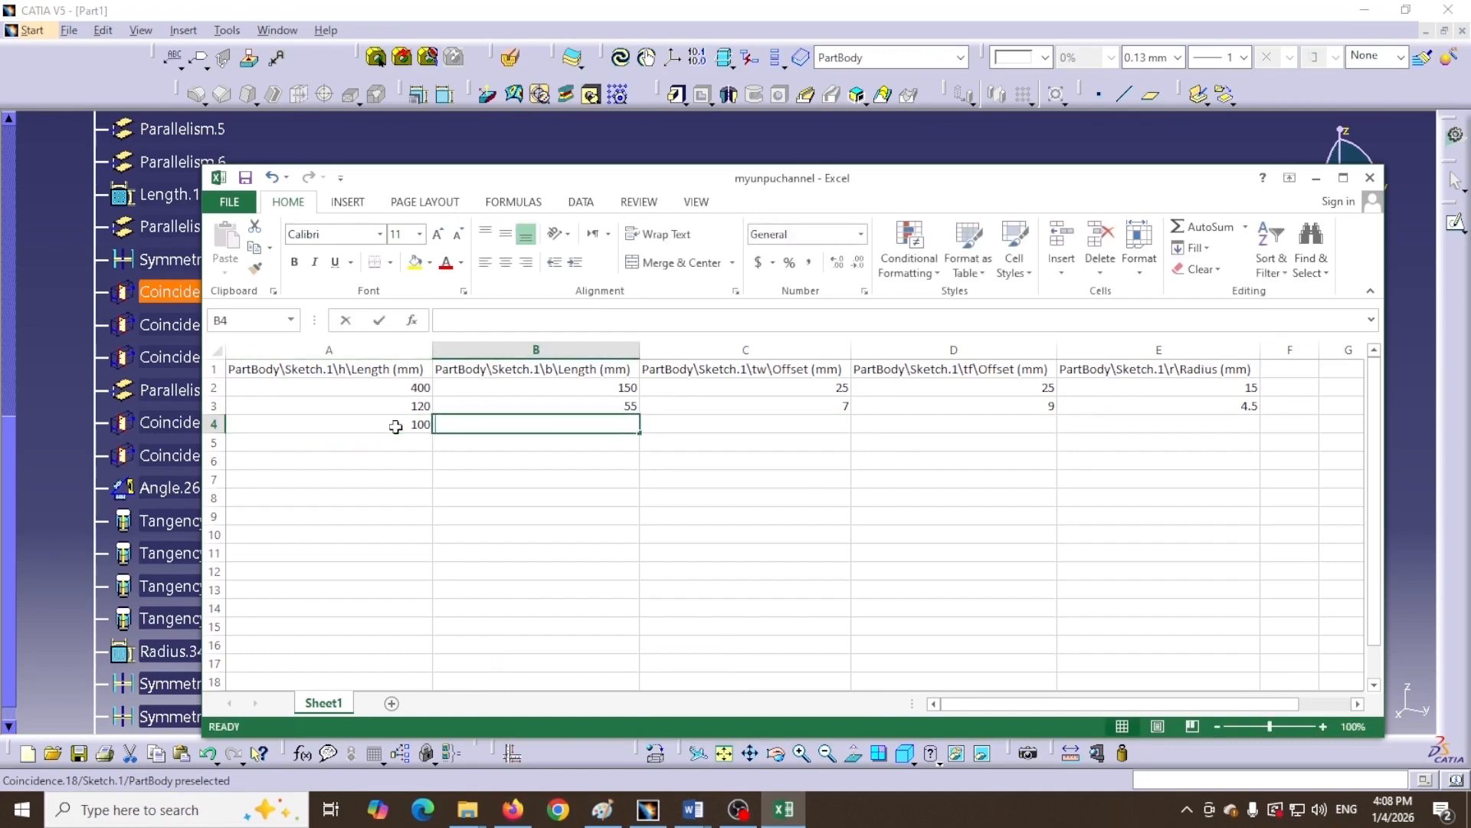
pyautogui.write('50')
pyautogui.press('Tab')
pyautogui.write('6')
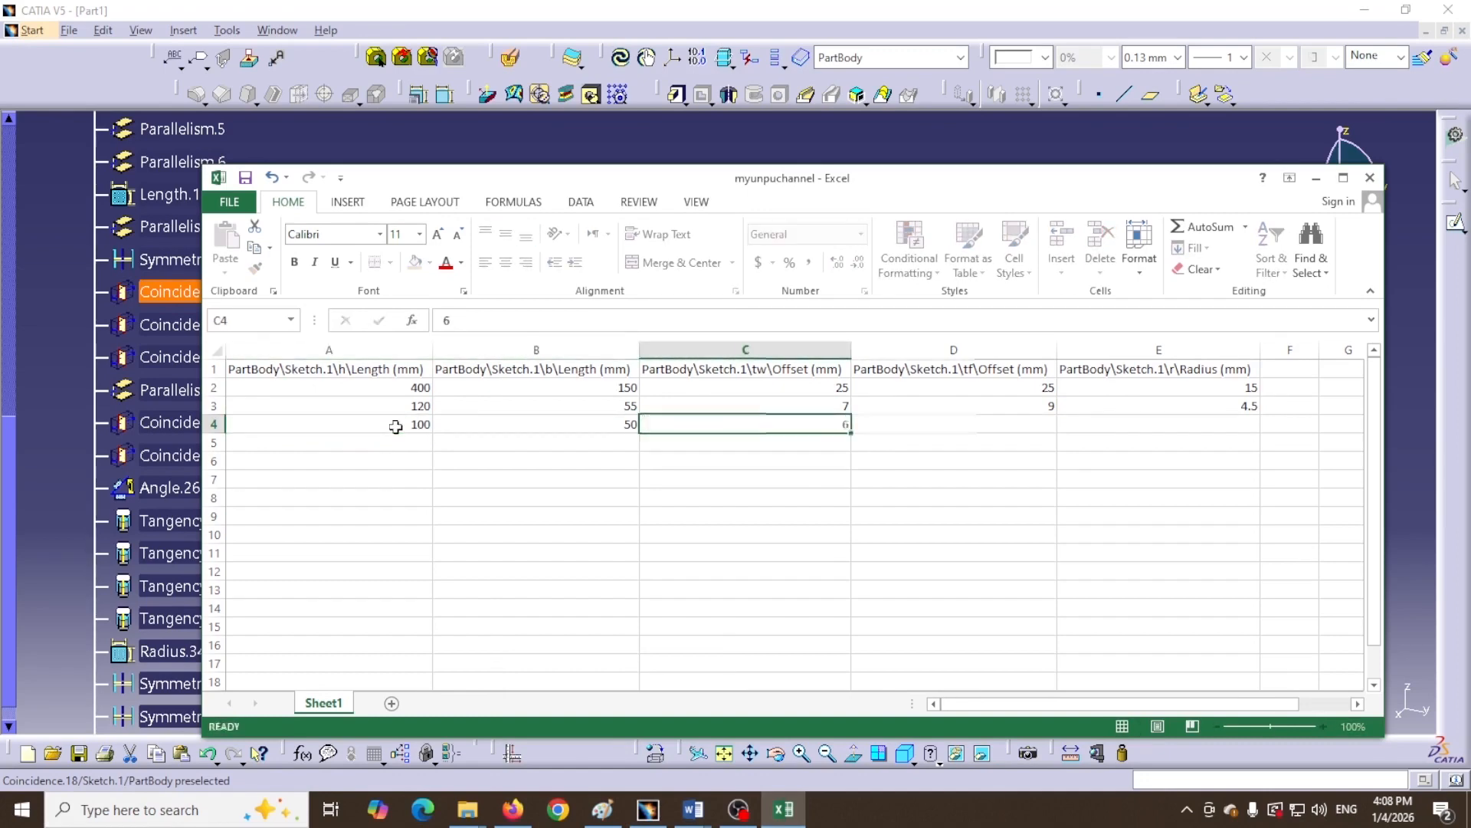
pyautogui.press('Tab')
pyautogui.write('8')
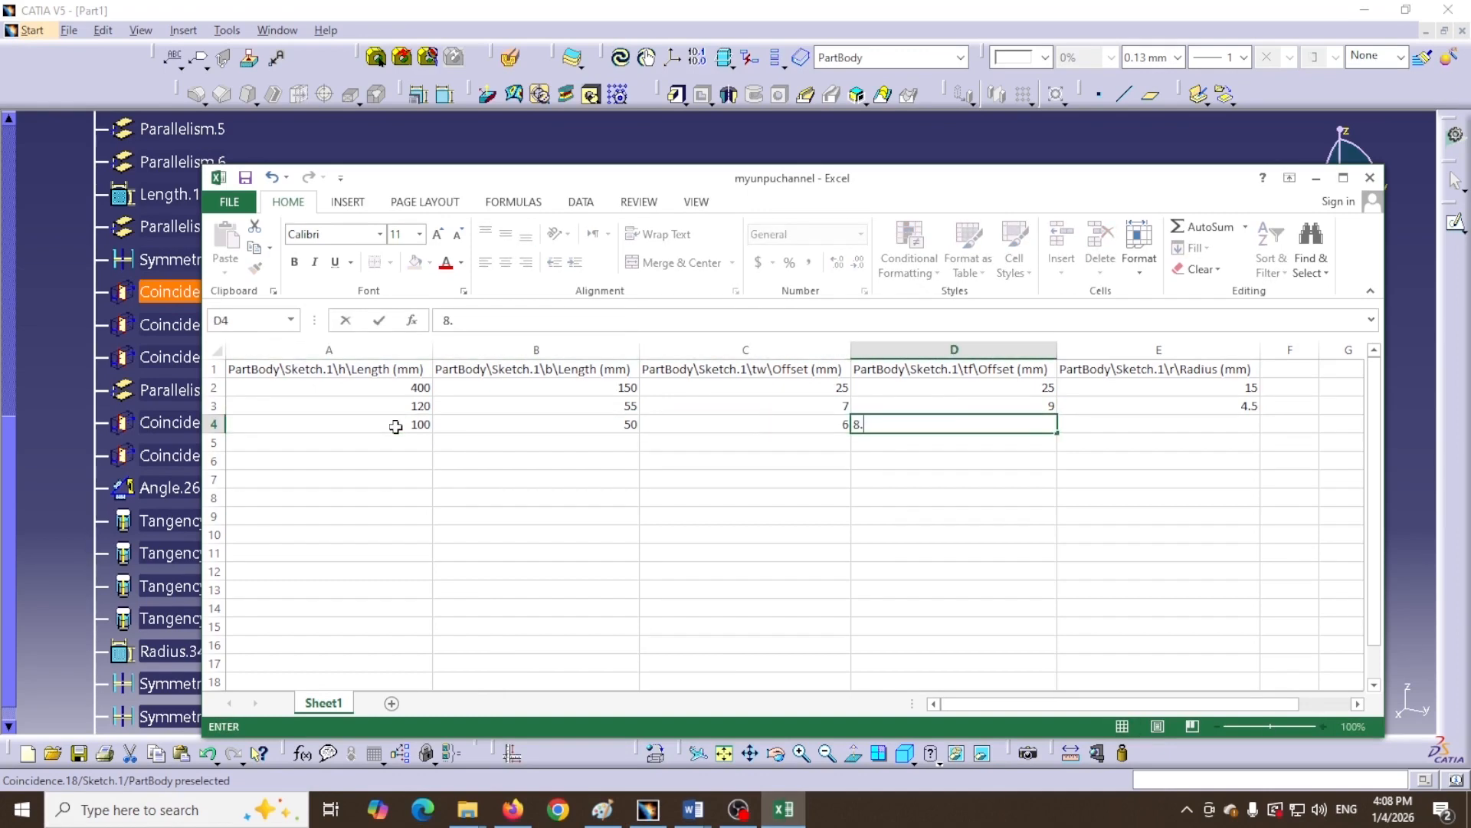
pyautogui.write('.5')
pyautogui.press('Tab')
pyautogui.write('4.')
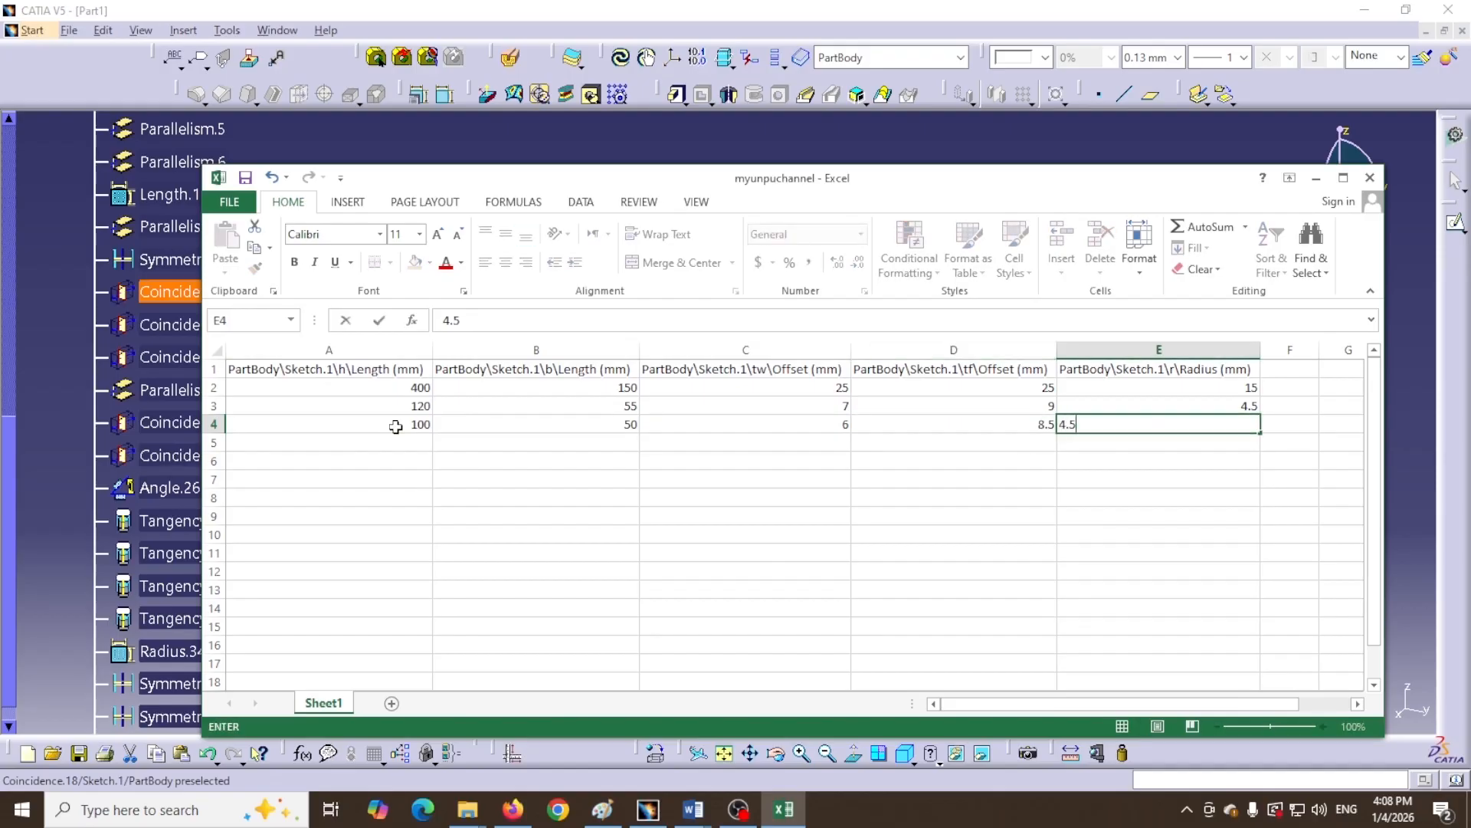
# Fill row 5 with the smallest channel size: h 80, b 45, tw 6, tf 8 and r 4 mm
pyautogui.click(378, 446)
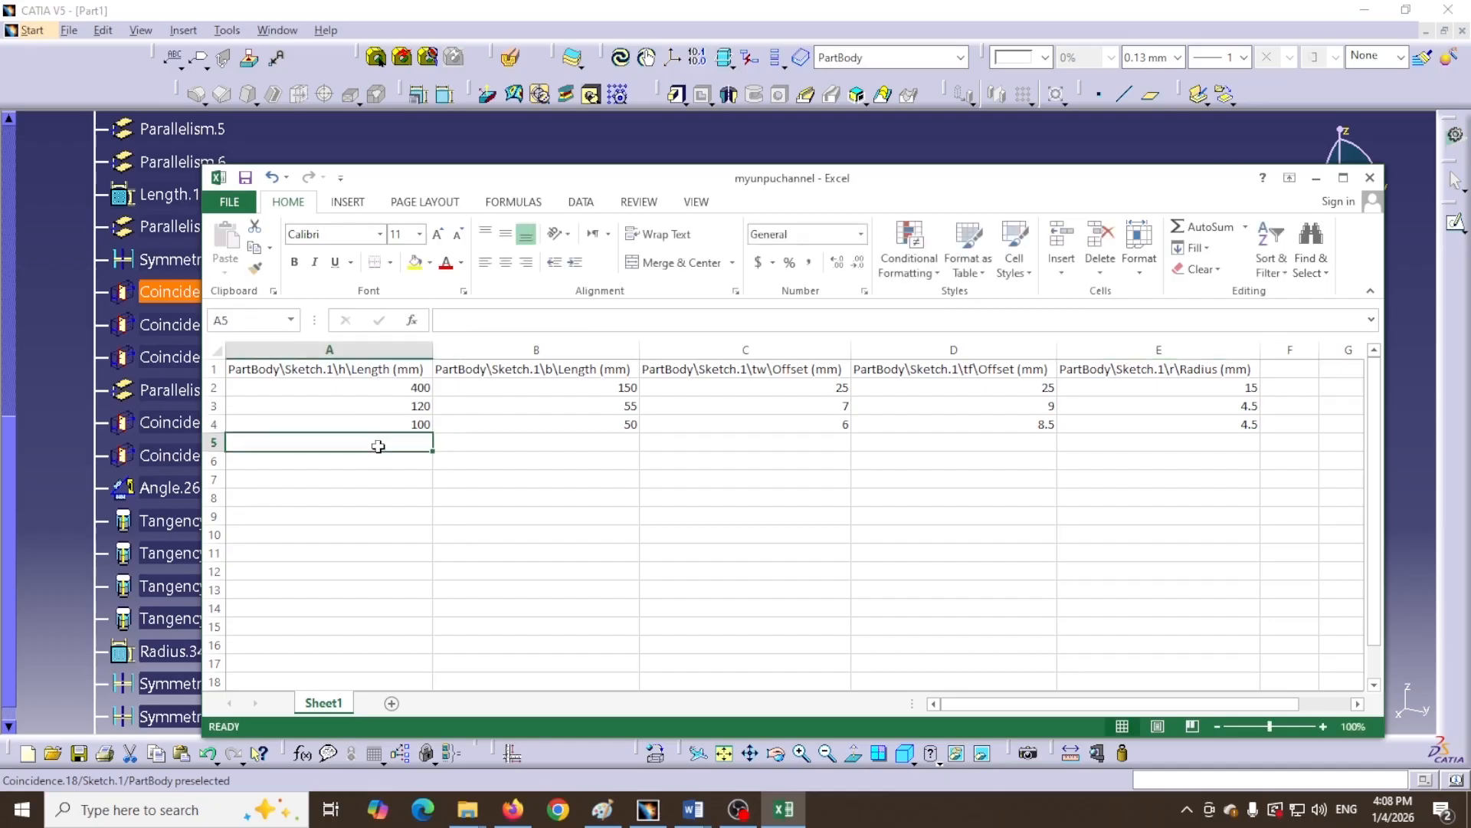
pyautogui.write('80')
pyautogui.press('Tab')
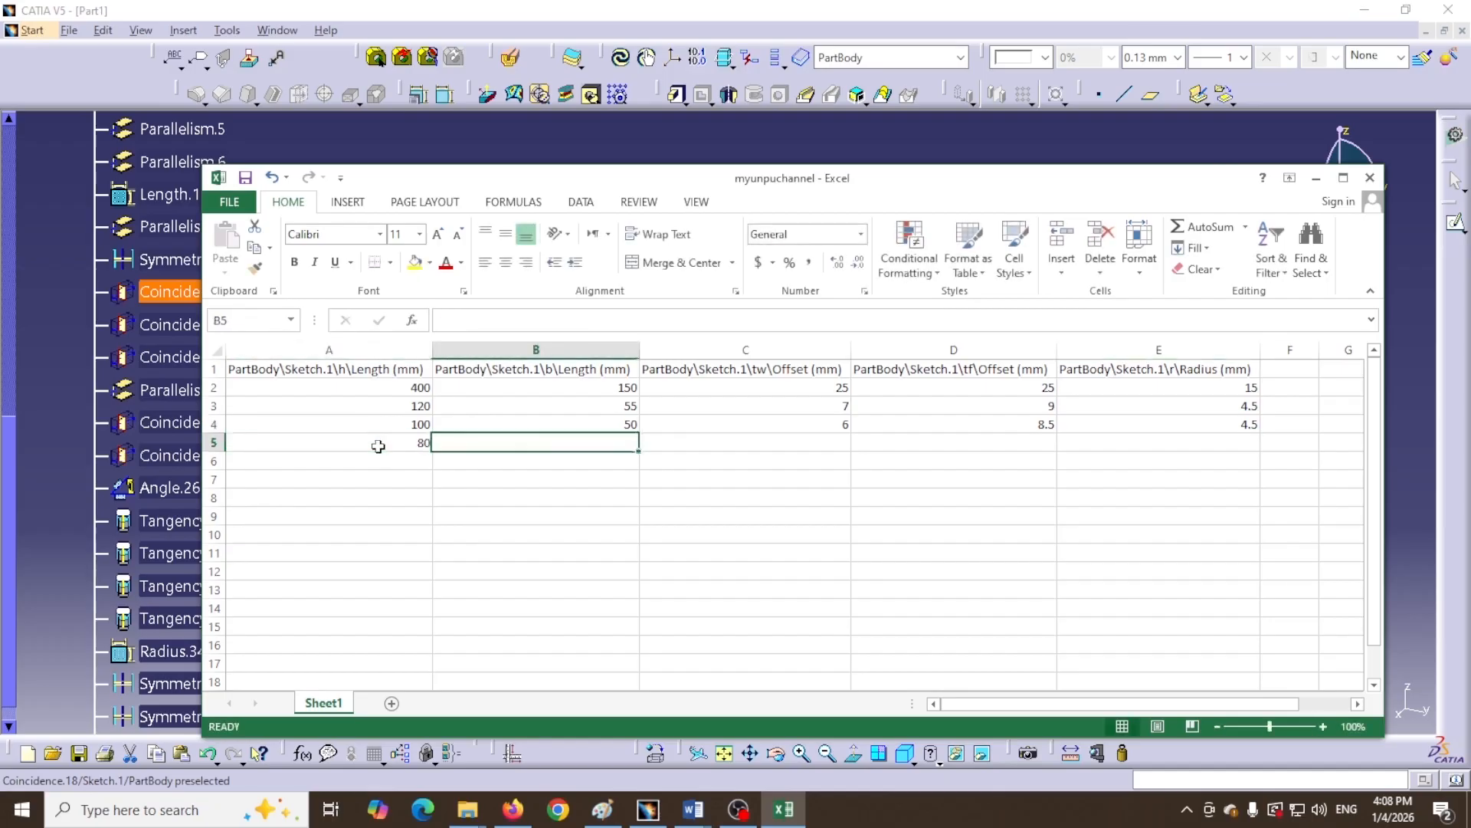
pyautogui.write('45')
pyautogui.press('Tab')
pyautogui.write('6')
pyautogui.press('Tab')
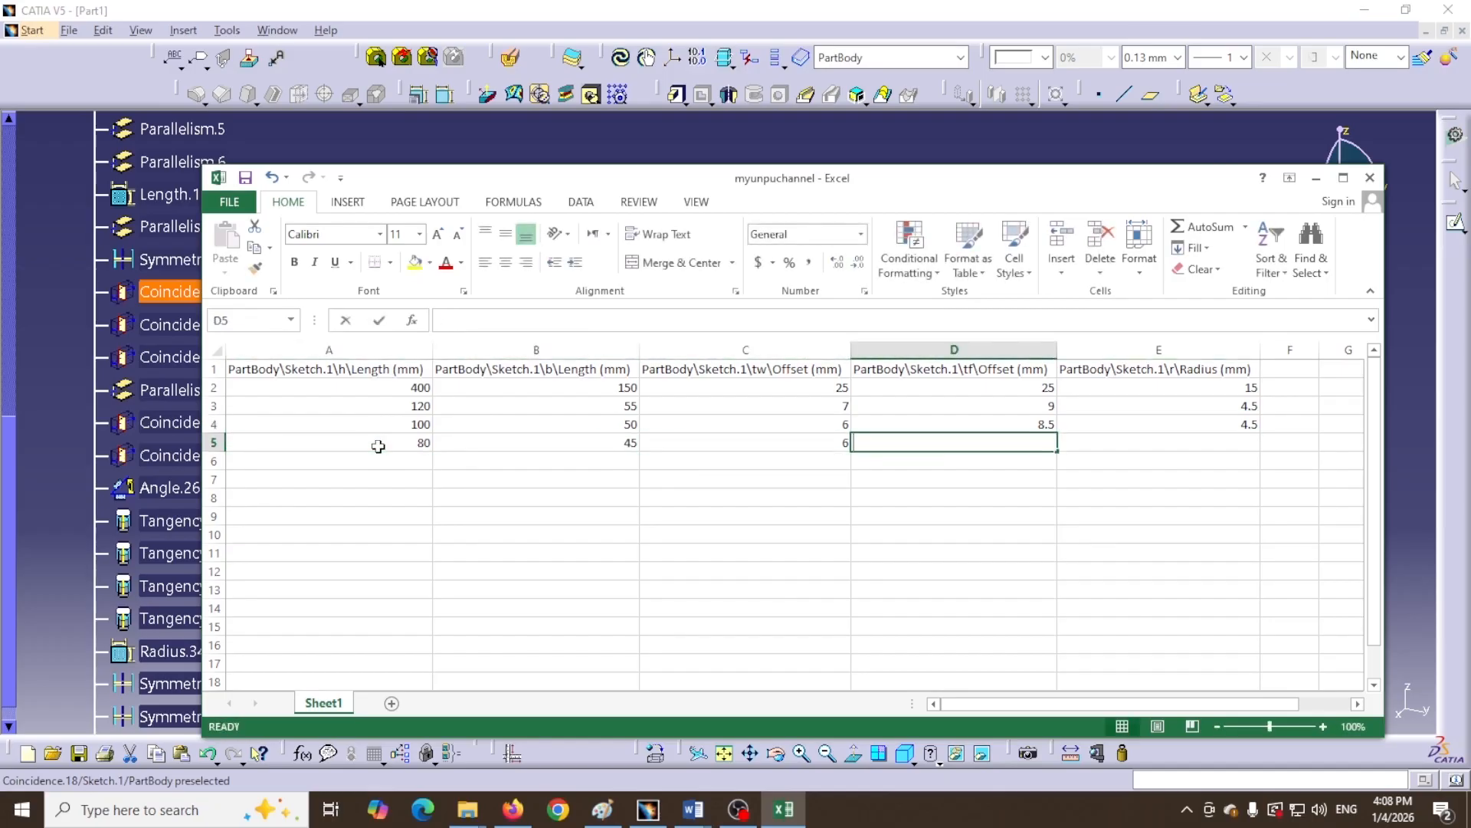
pyautogui.write('8')
pyautogui.press('Tab')
pyautogui.write('4')
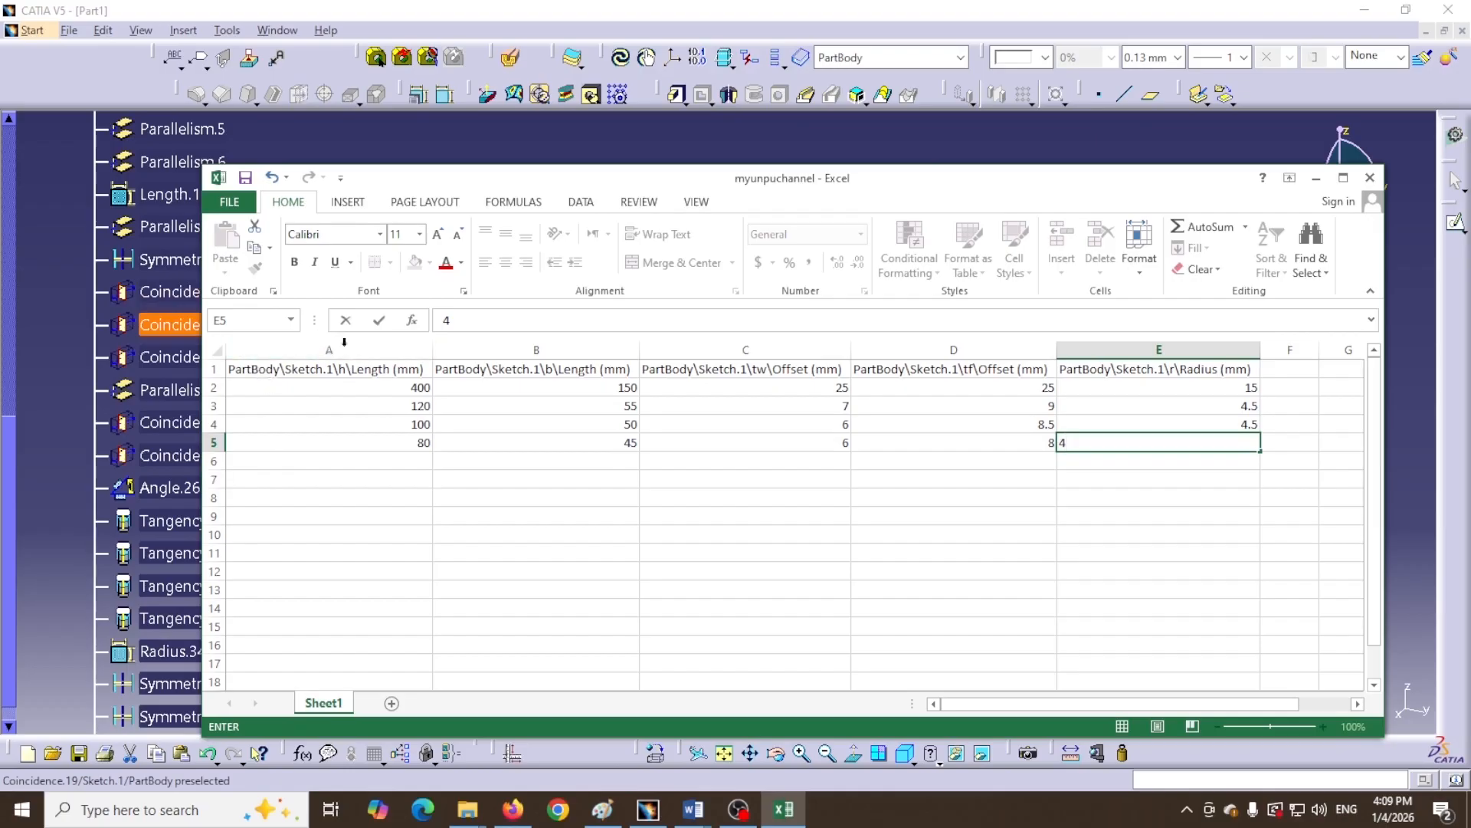
# Insert an empty column before the h column and label rows 3 to 5 UNP 120, UNP 100 and UNP 80
pyautogui.rightClick(298, 349)
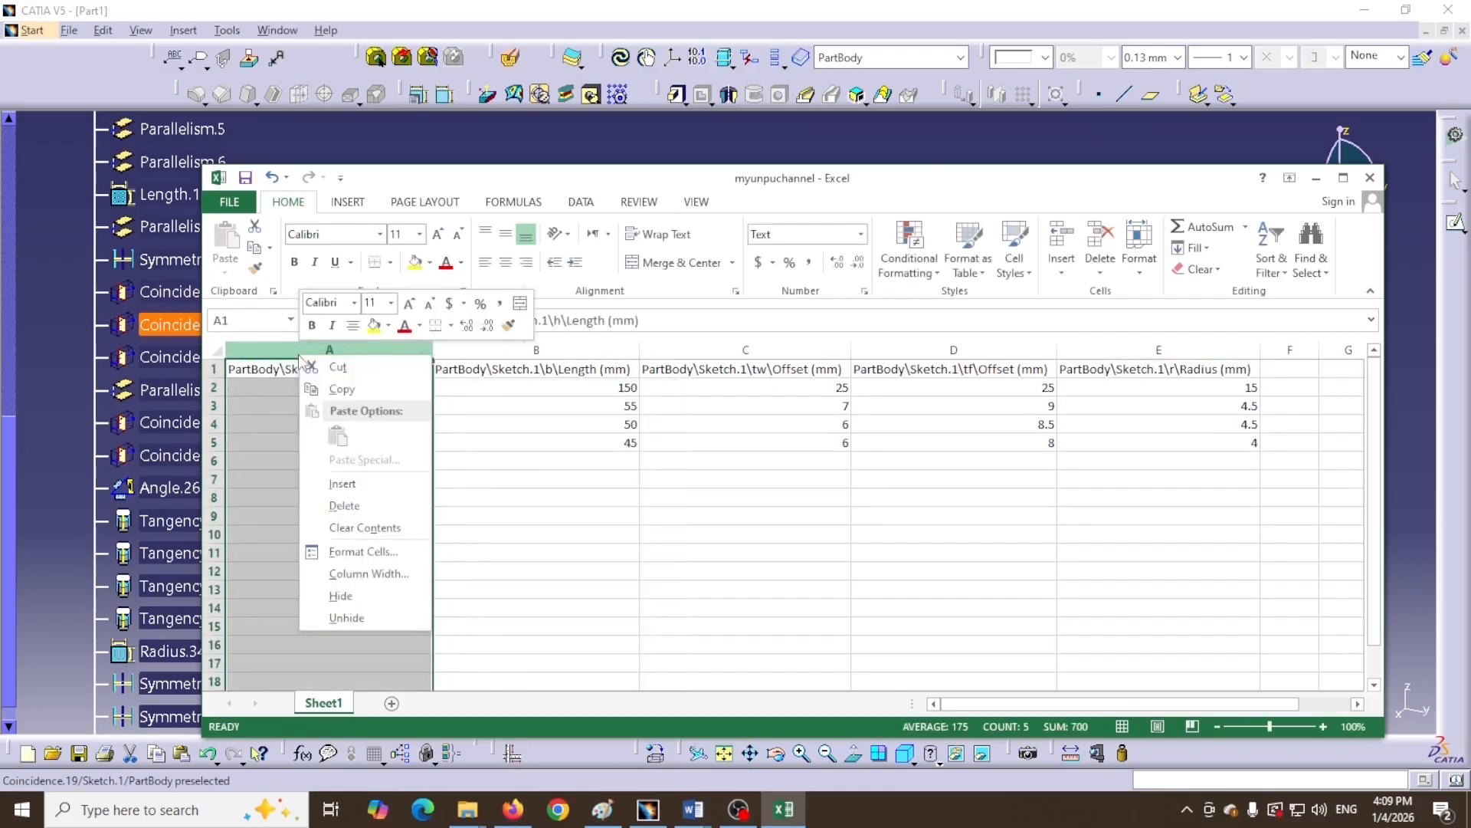
pyautogui.click(333, 485)
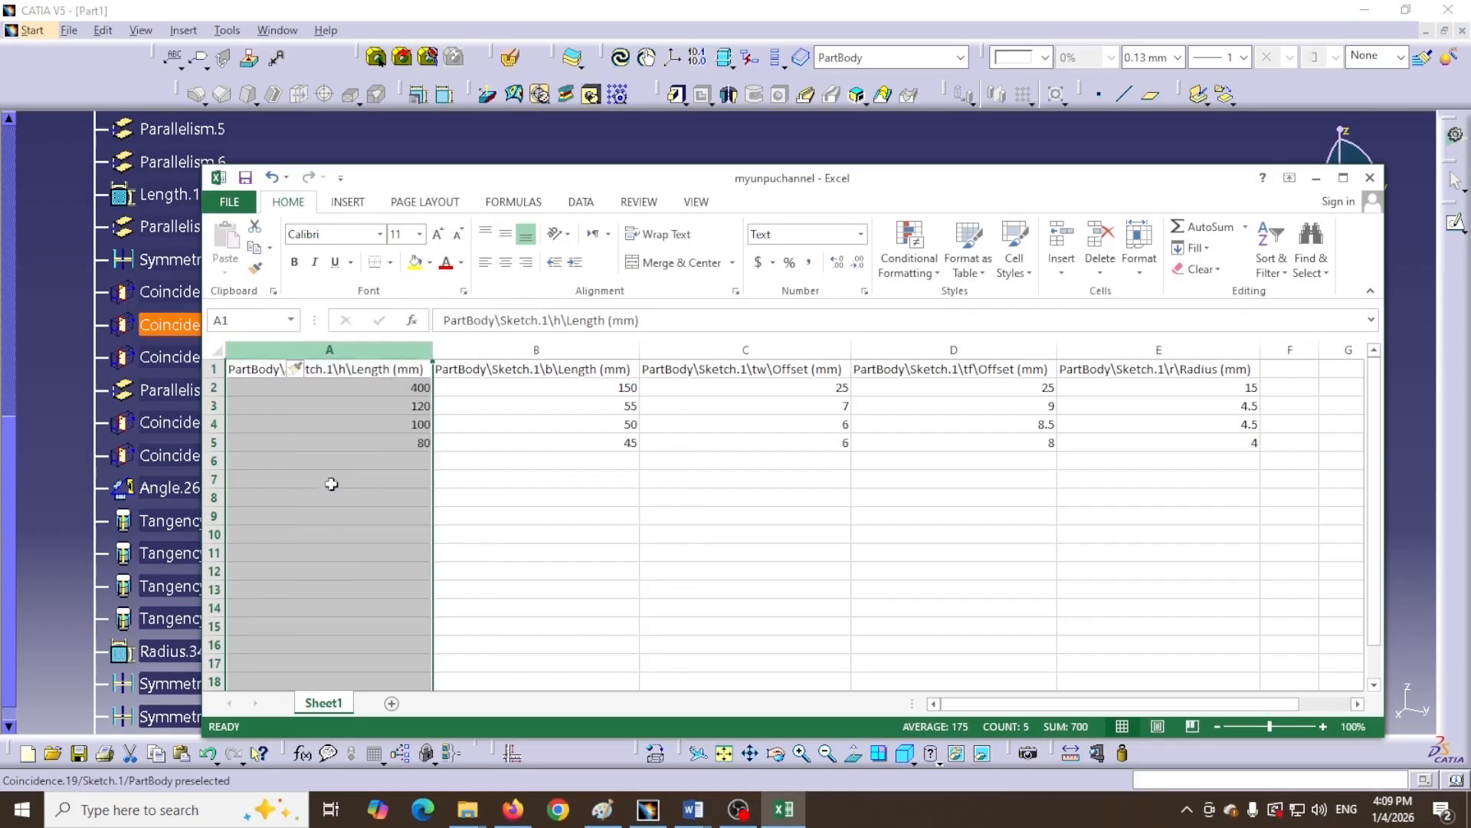
pyautogui.click(262, 407)
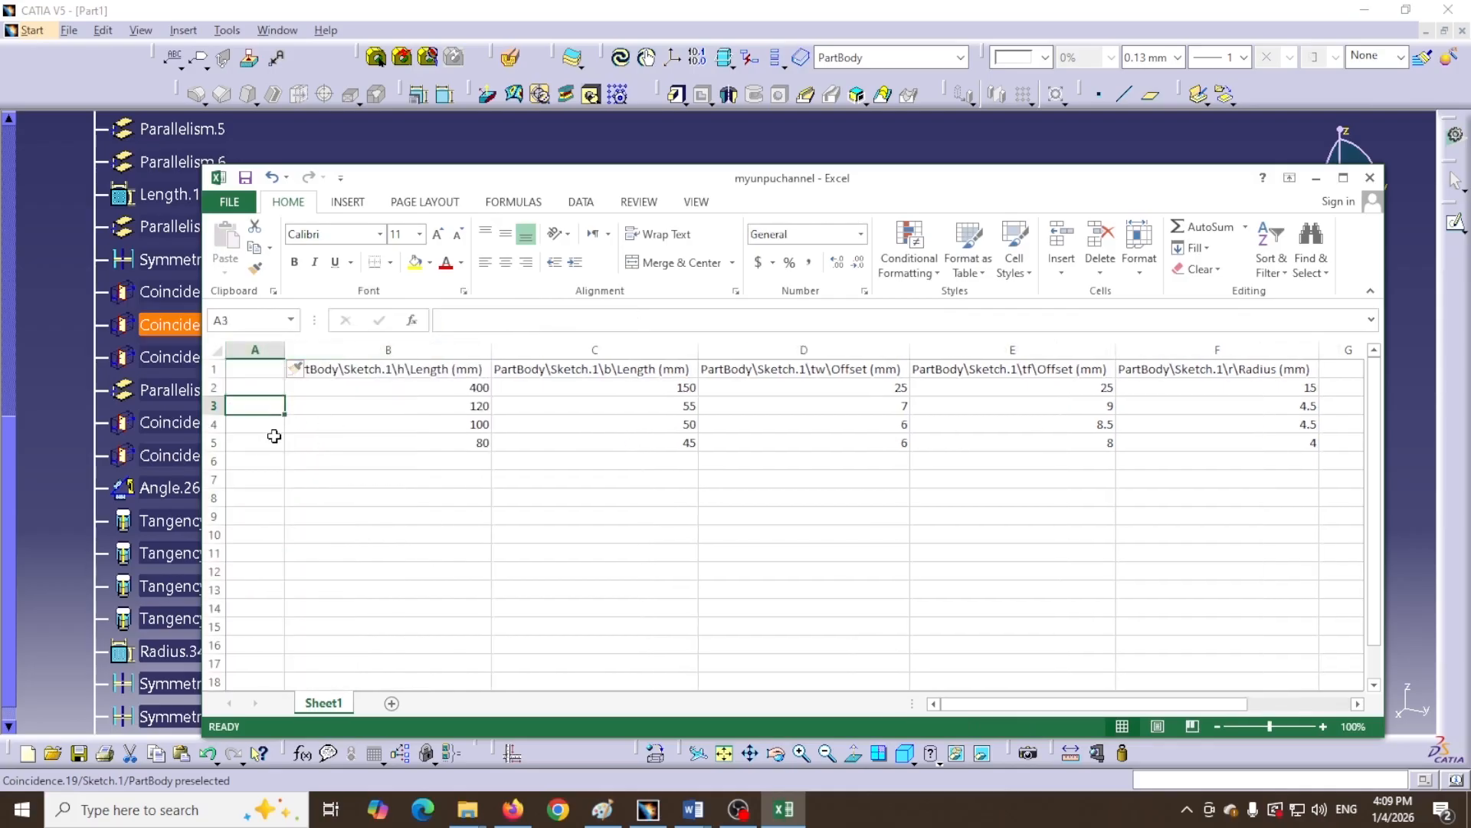
pyautogui.write('UNP 120')
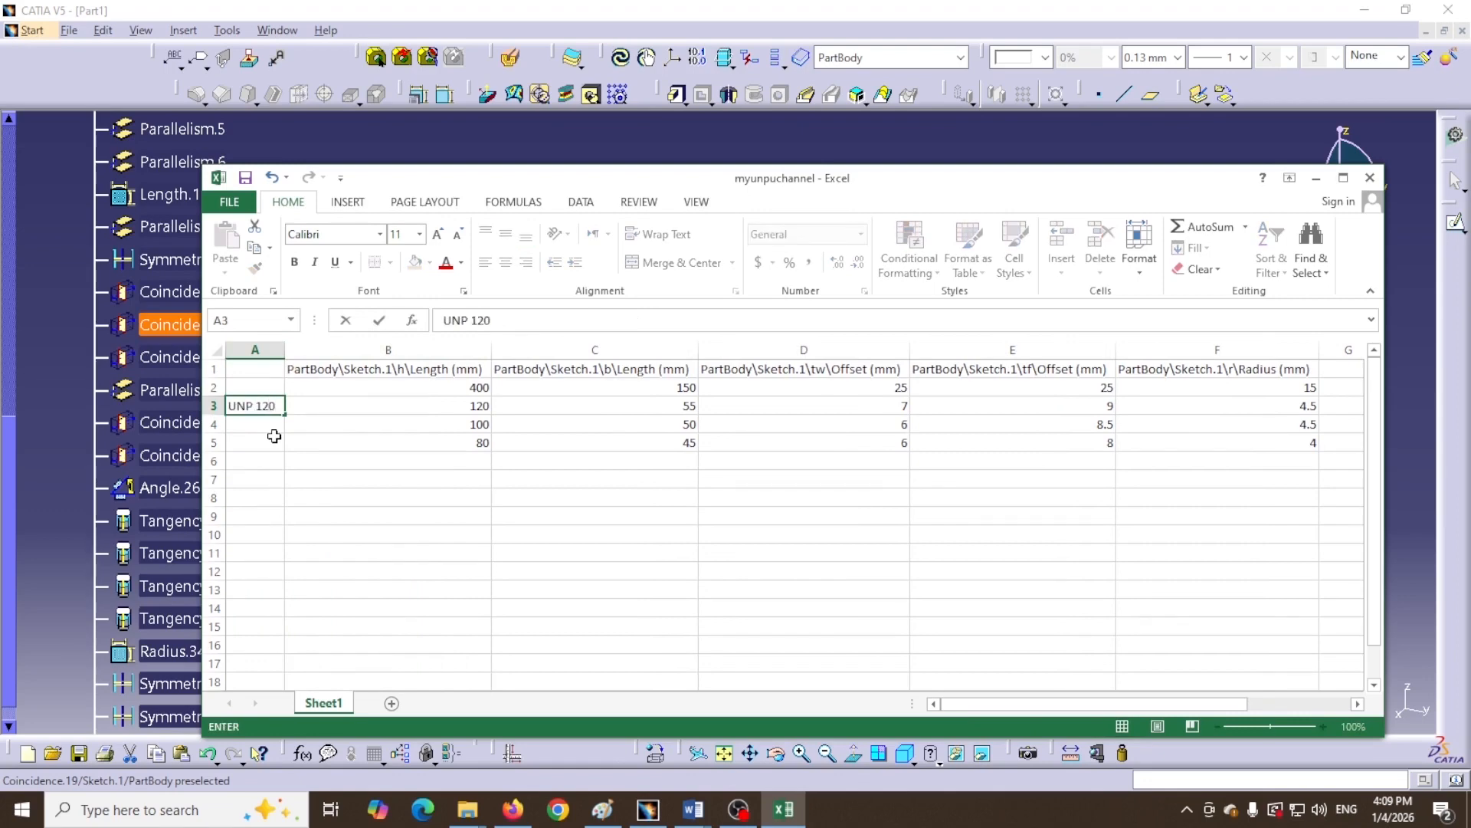
pyautogui.press('Tab')
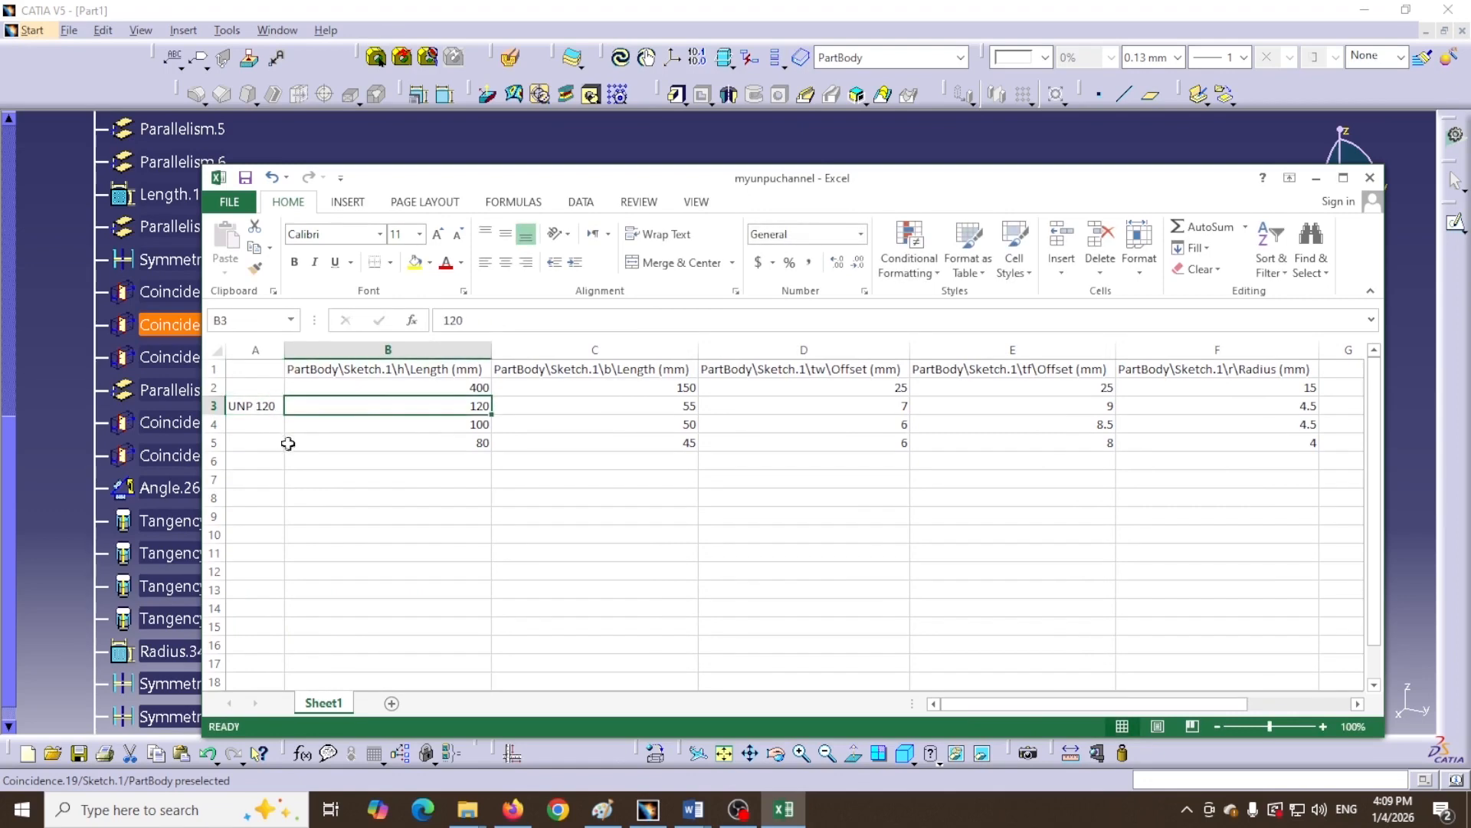
pyautogui.click(263, 426)
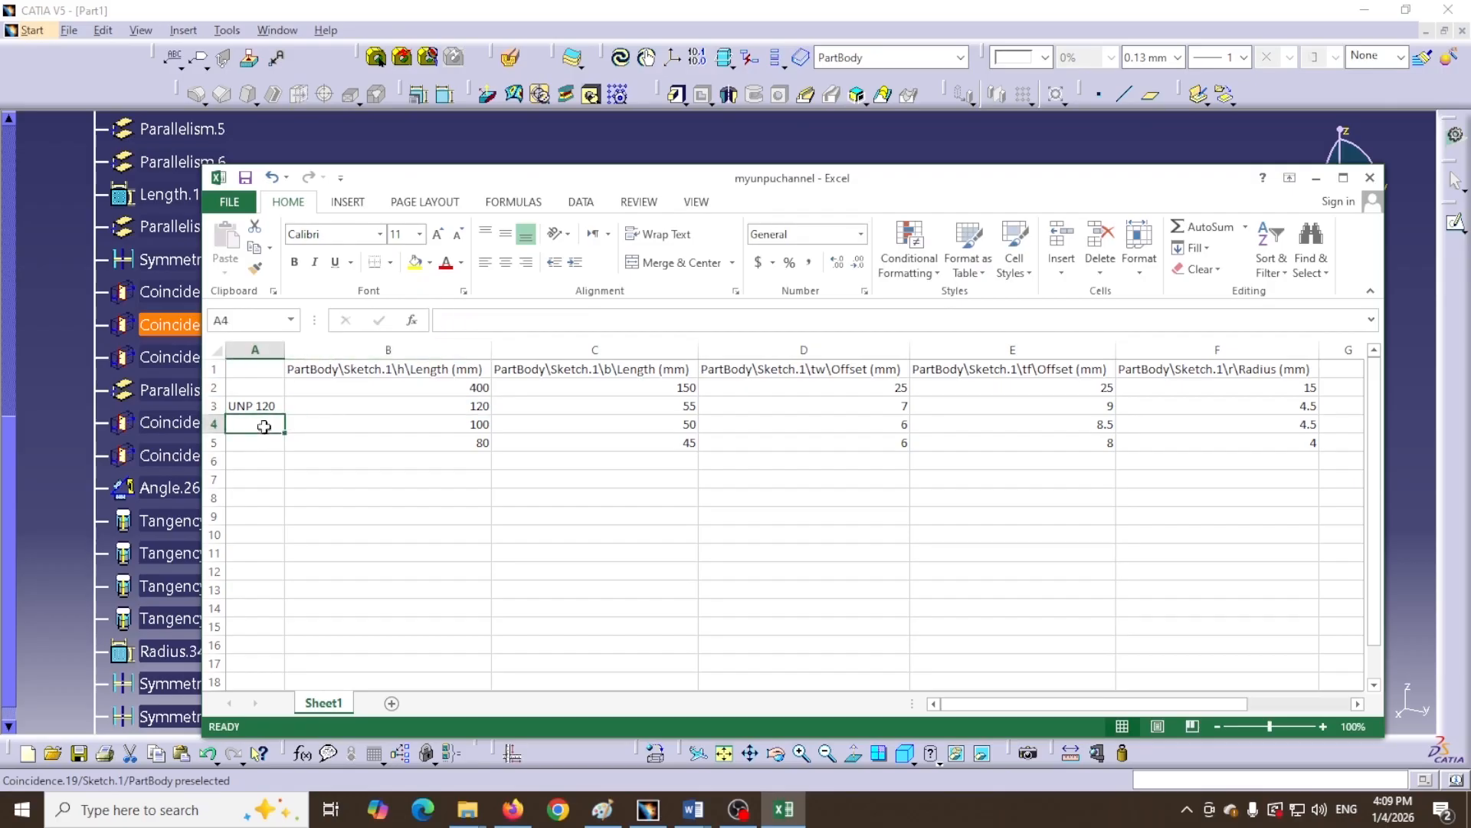
pyautogui.write('U')
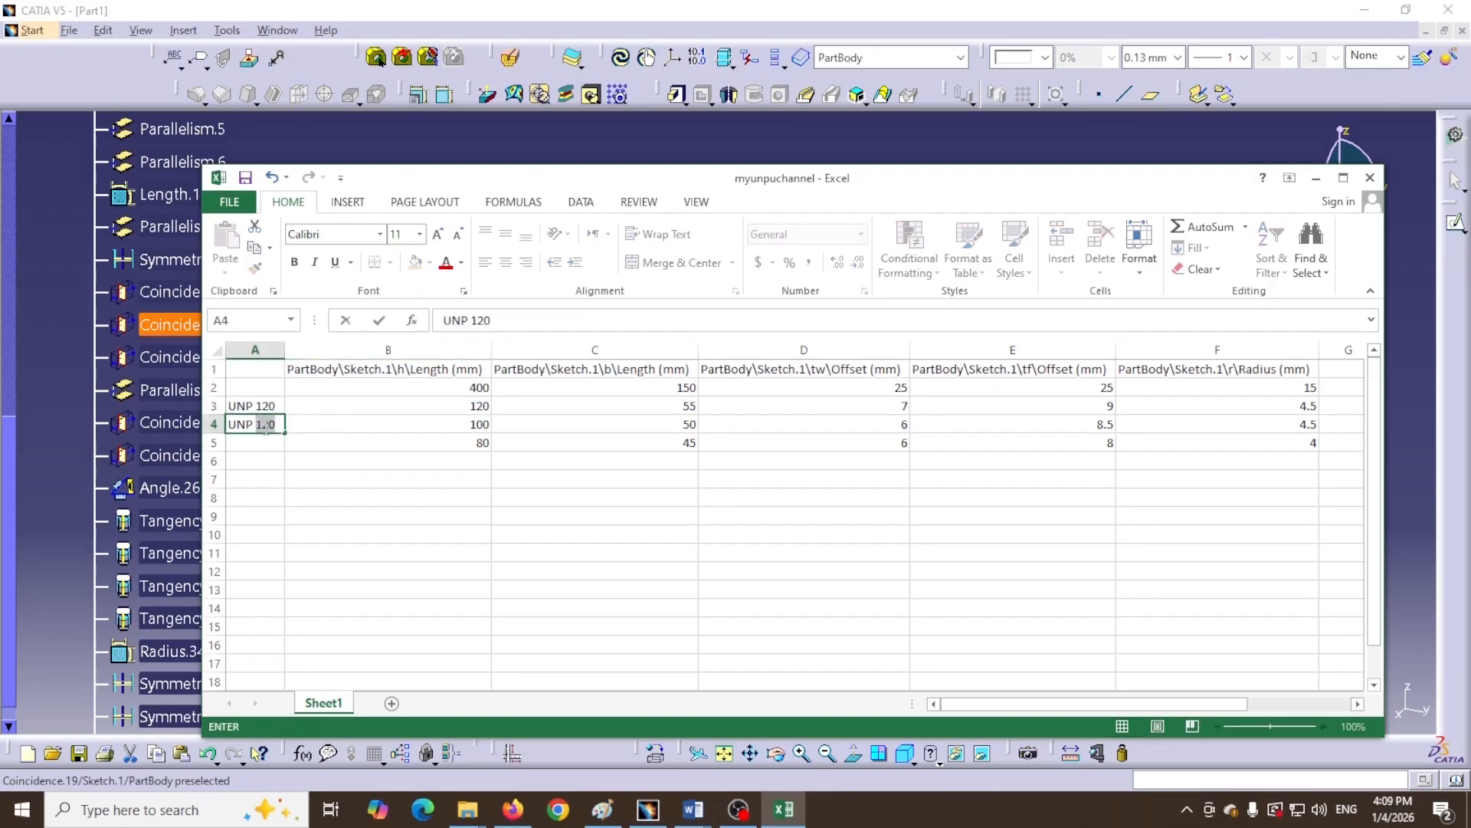
pyautogui.write('NP 100')
pyautogui.click(244, 442)
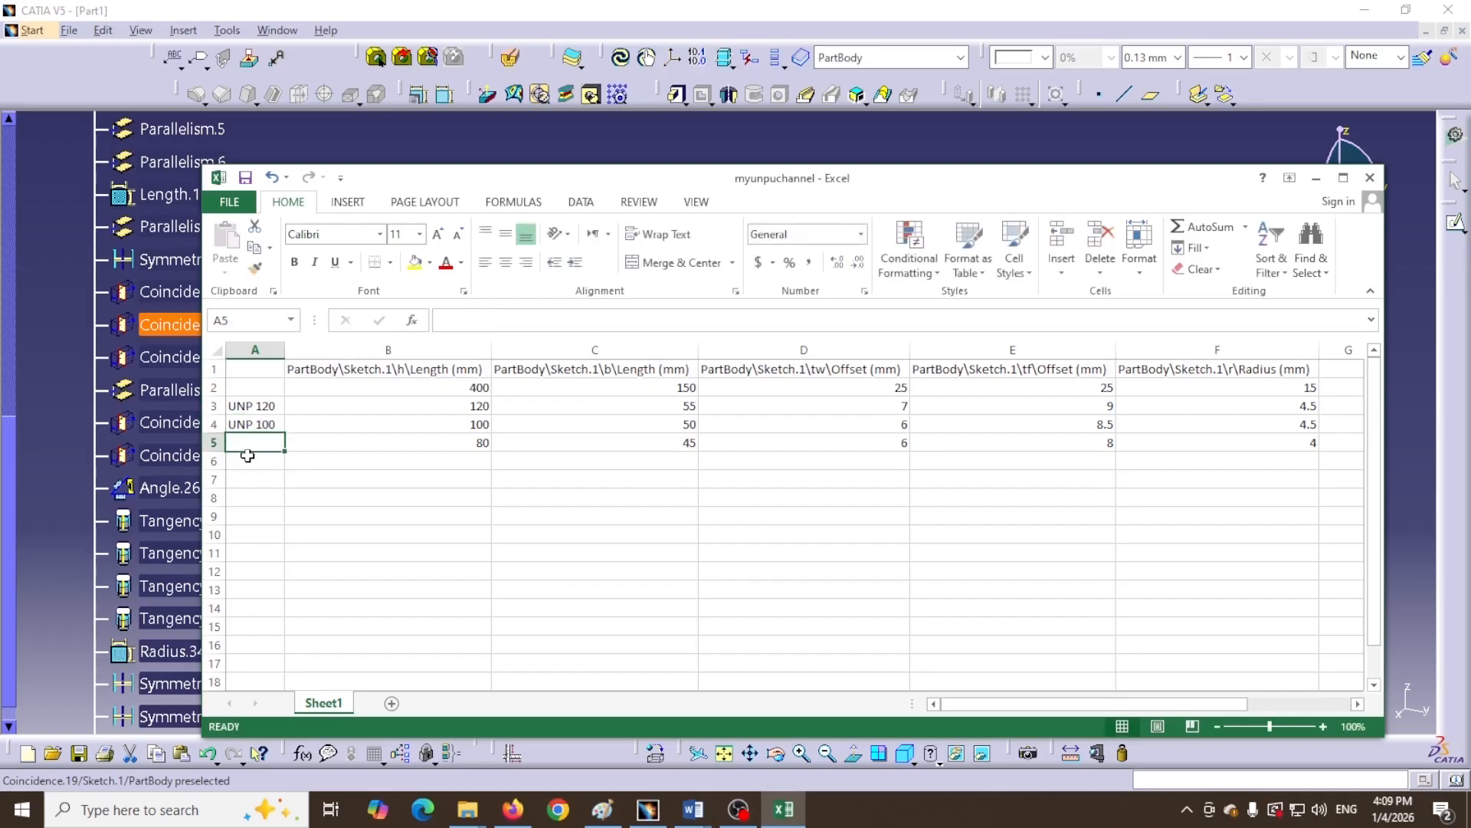
pyautogui.write('UNP')
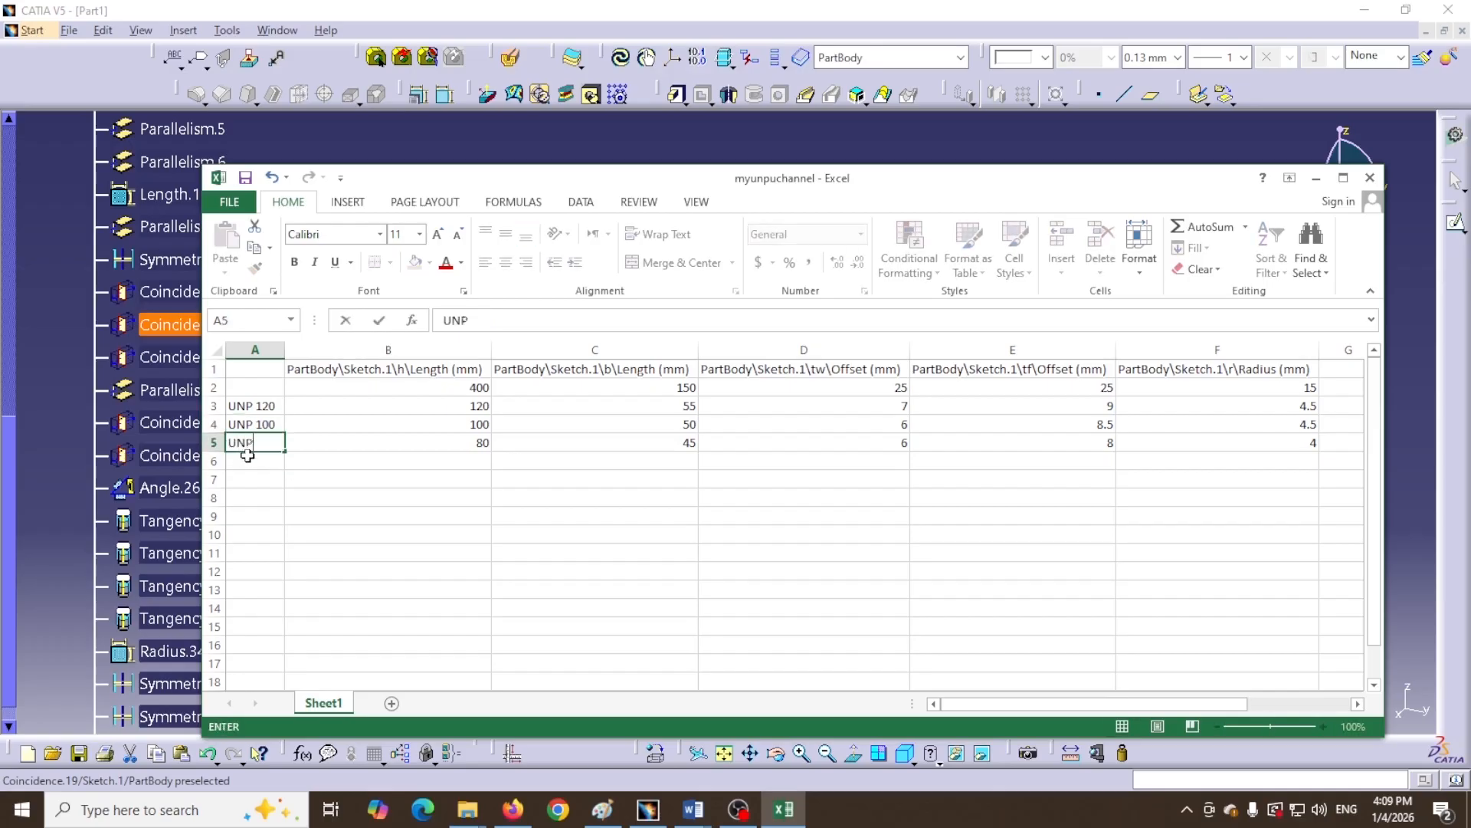
pyautogui.write(' 80')
# Head the label column "partnumber" in cell A1 and autofit the column's width
pyautogui.click(254, 369)
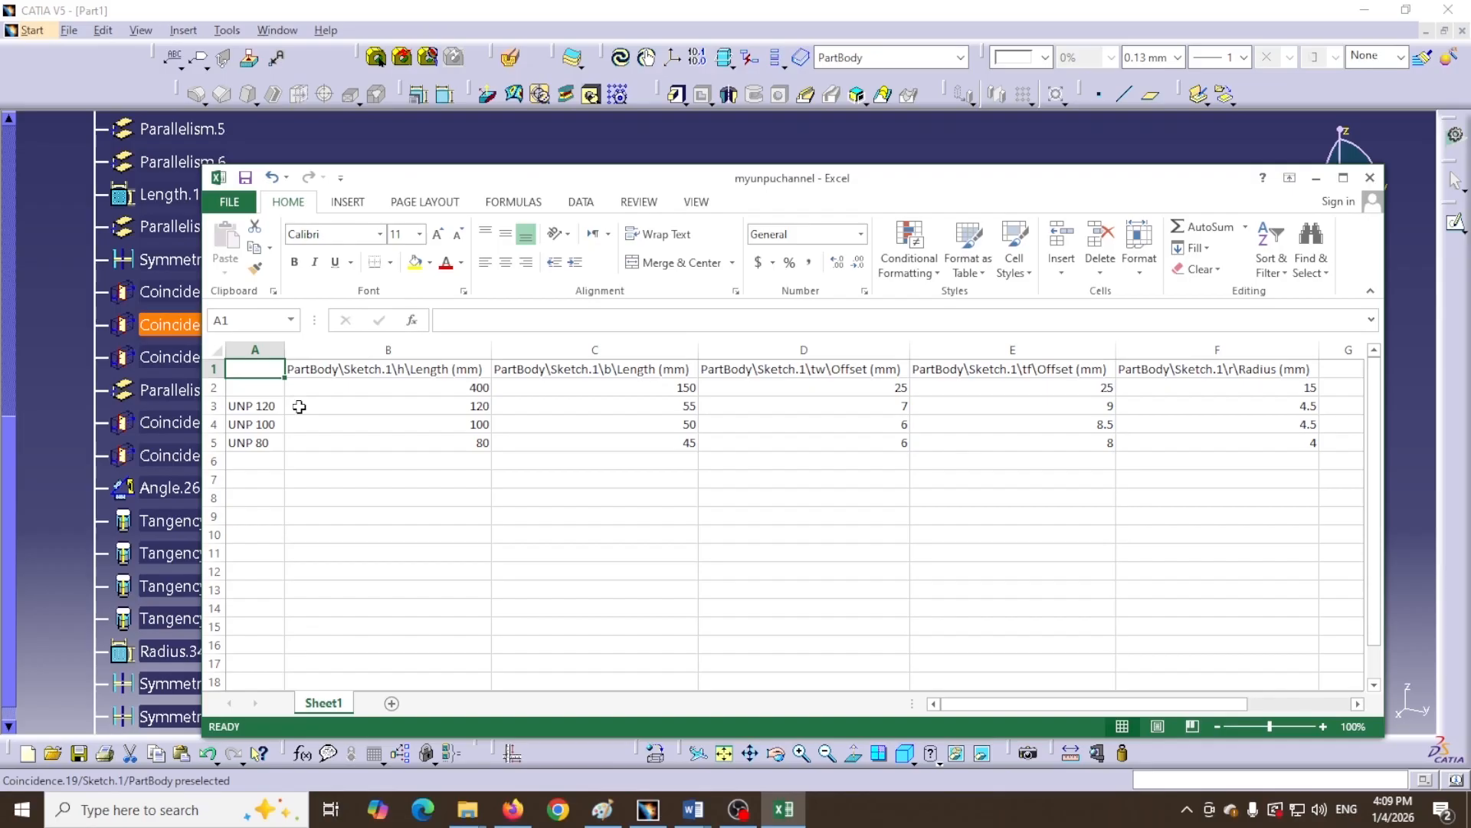
pyautogui.write('part')
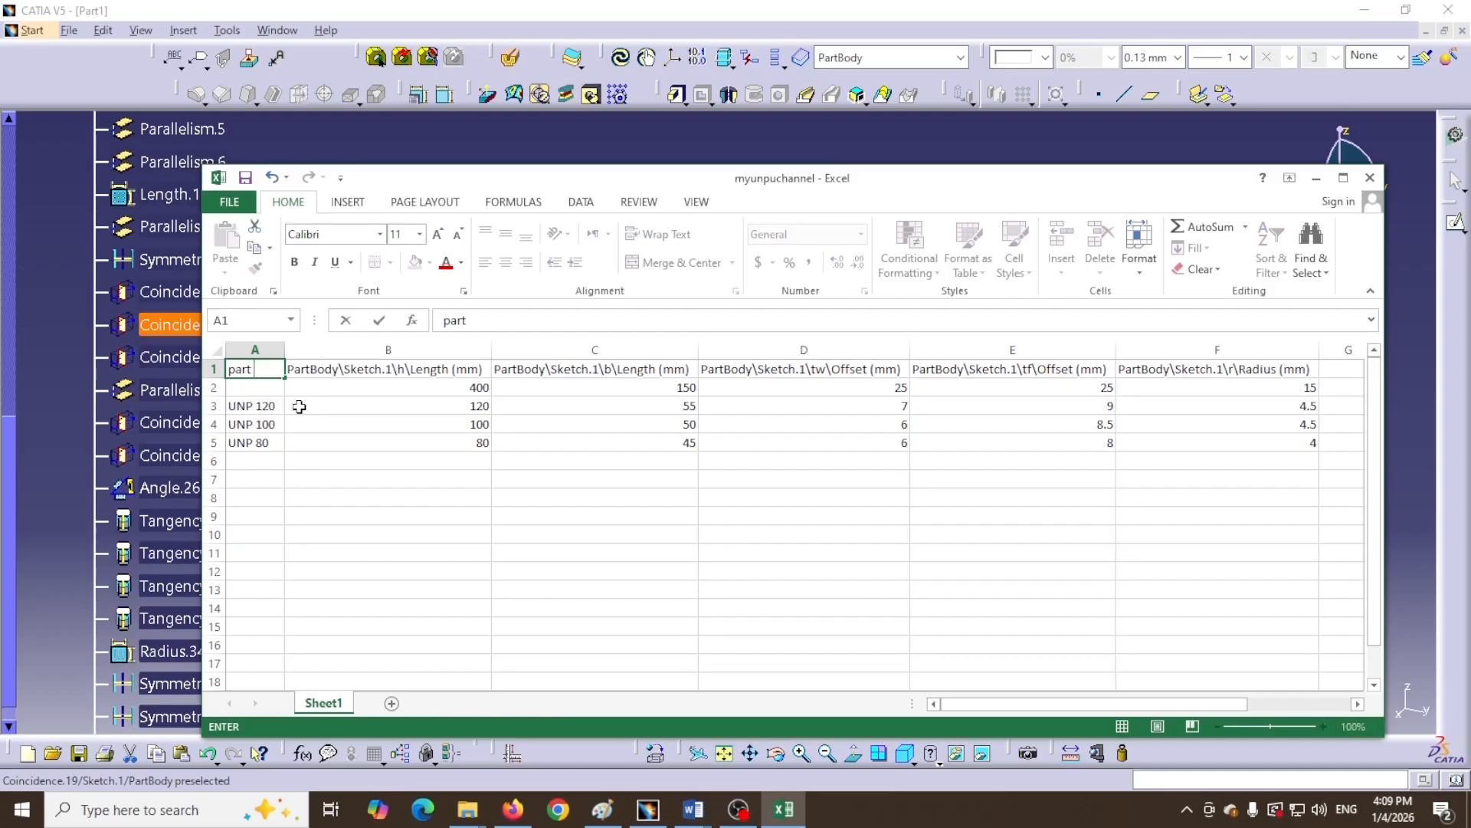
pyautogui.write('ber')
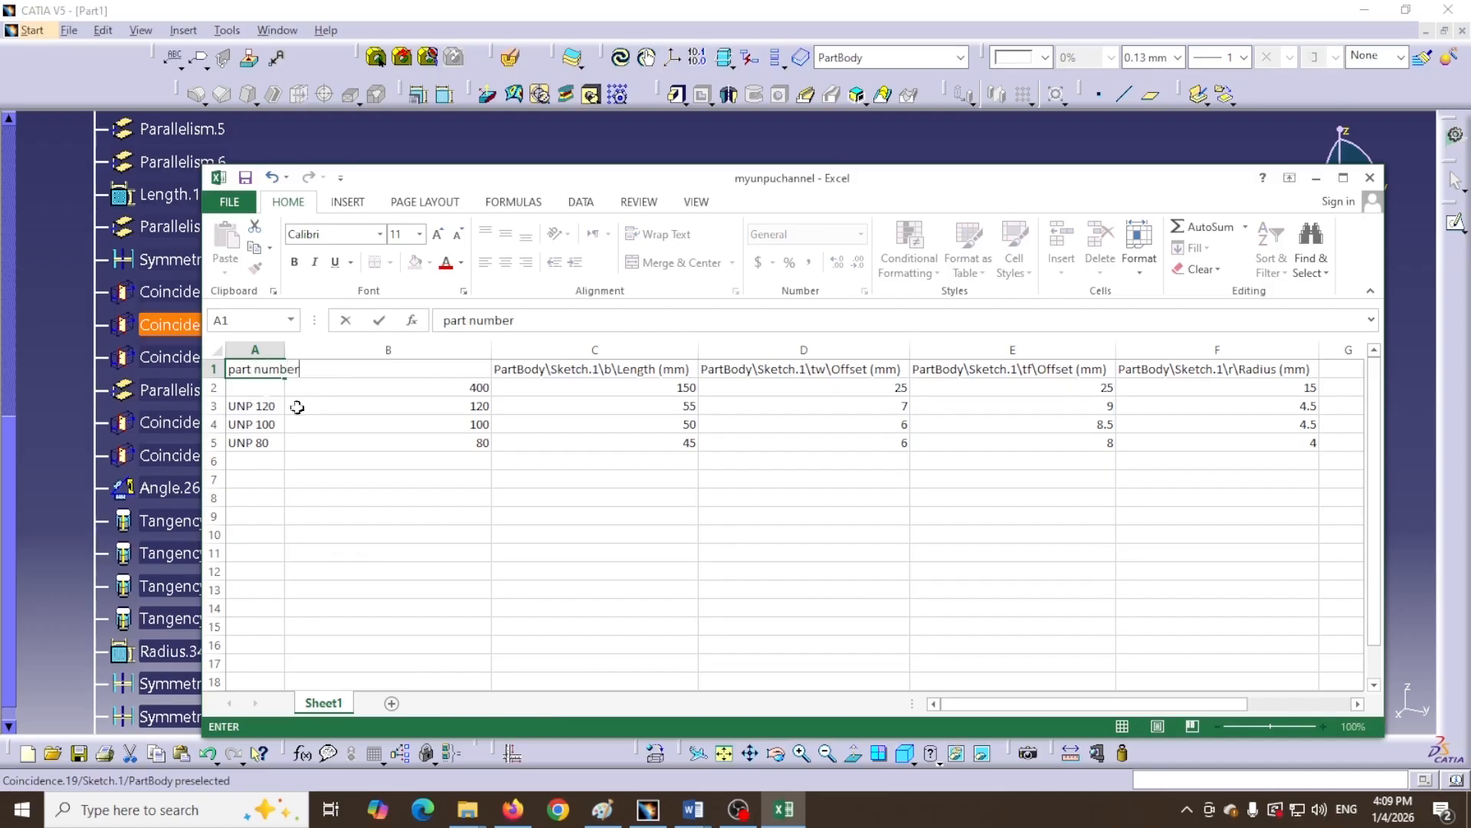
pyautogui.click(253, 370)
pyautogui.press('BackSpace')
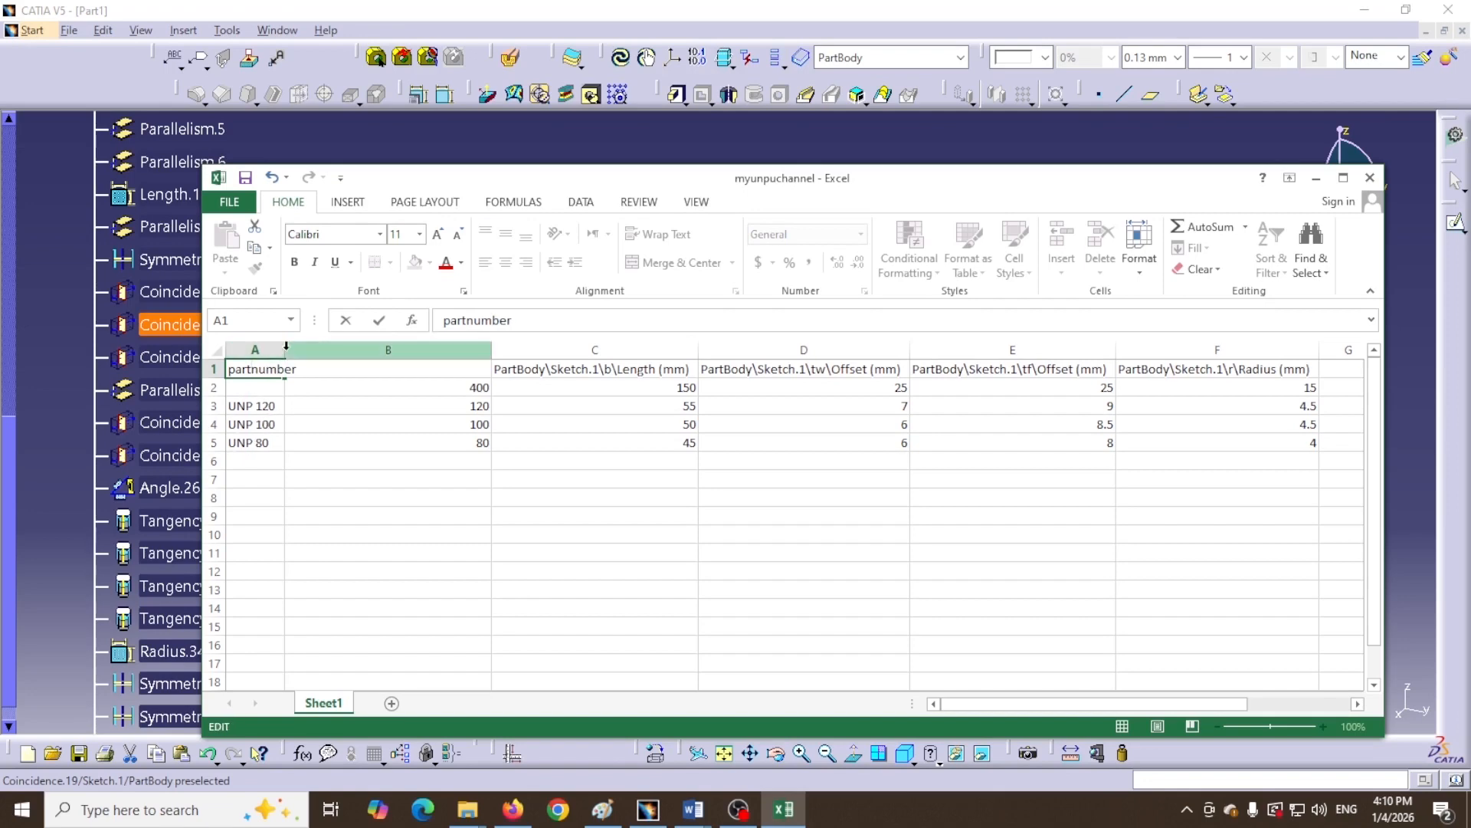
pyautogui.click(298, 440)
pyautogui.doubleClick(284, 349)
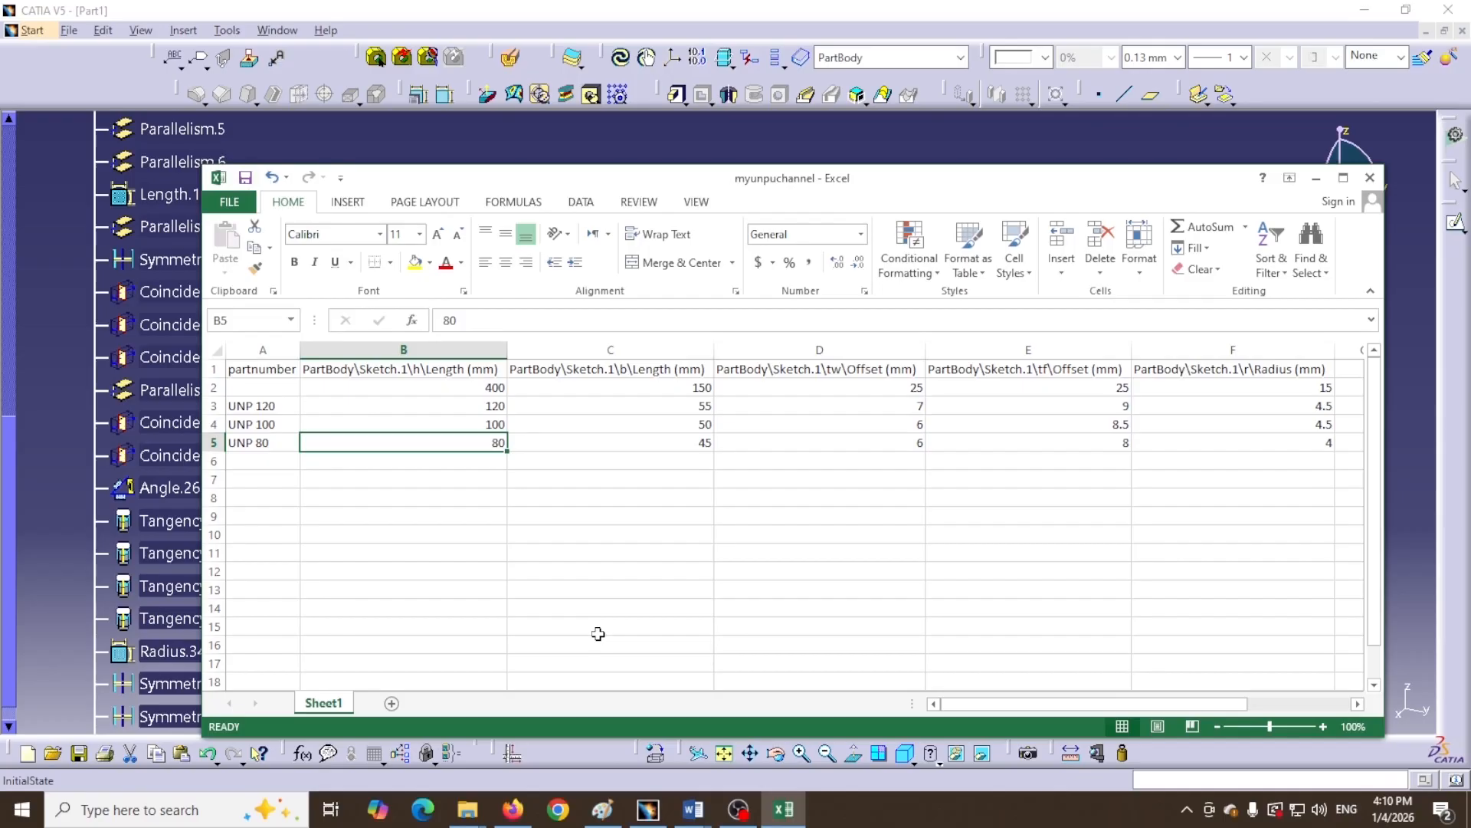
# Close the edited worksheet, synchronize the CATIA design table with it and accept the table with configuration 1 active
pyautogui.click(1369, 177)
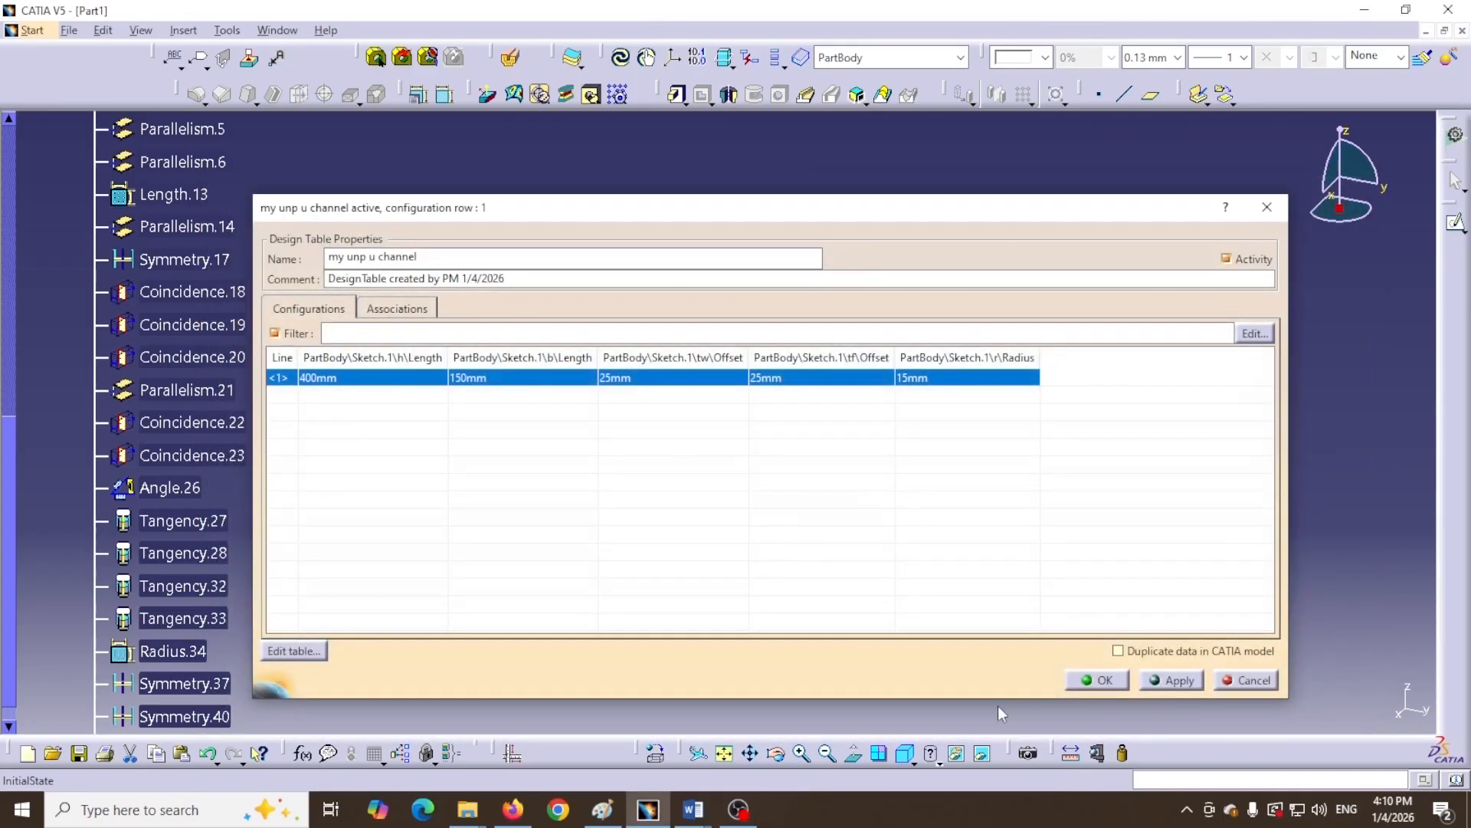
pyautogui.click(1177, 679)
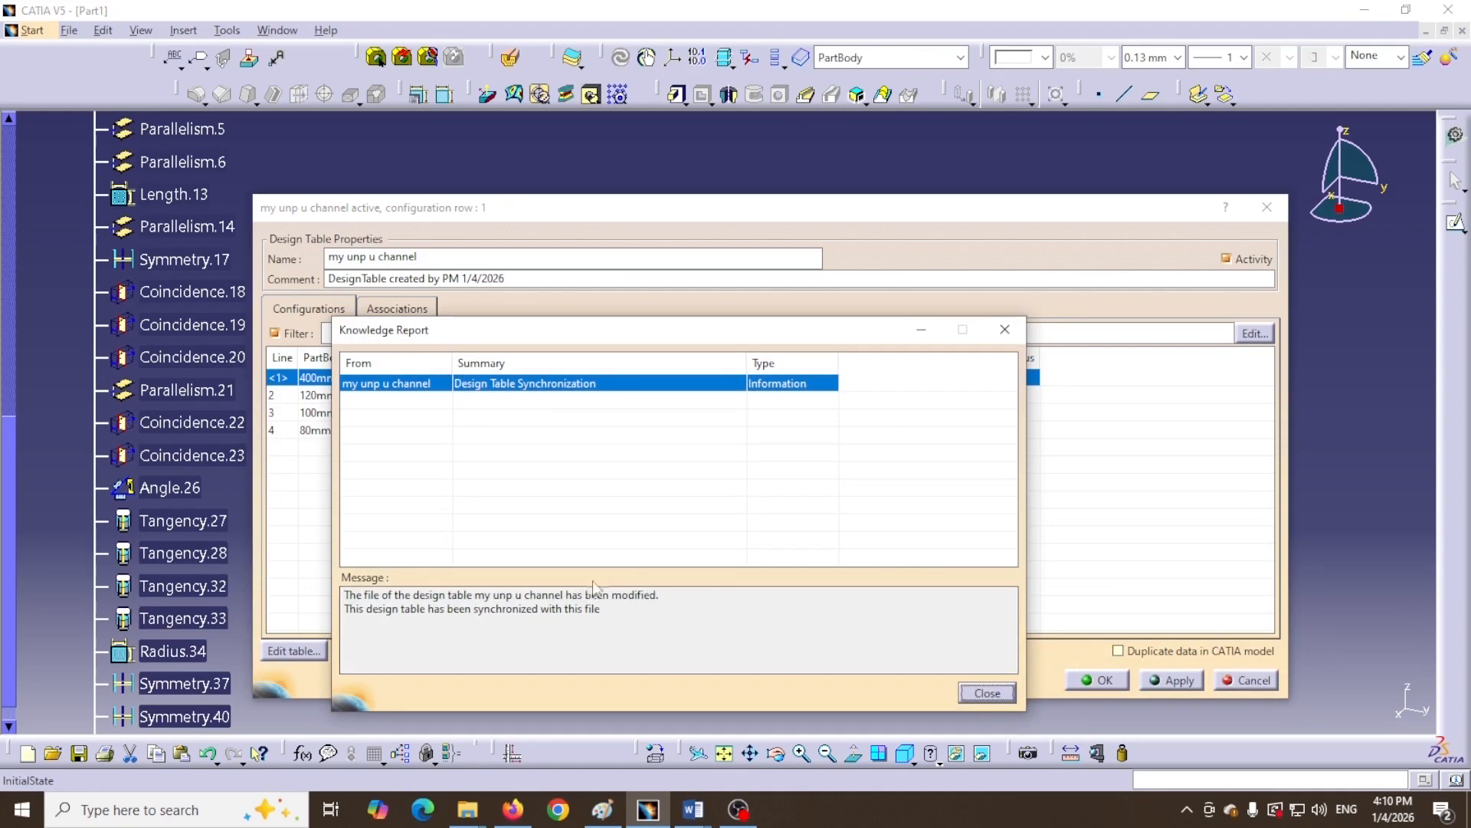
pyautogui.click(987, 693)
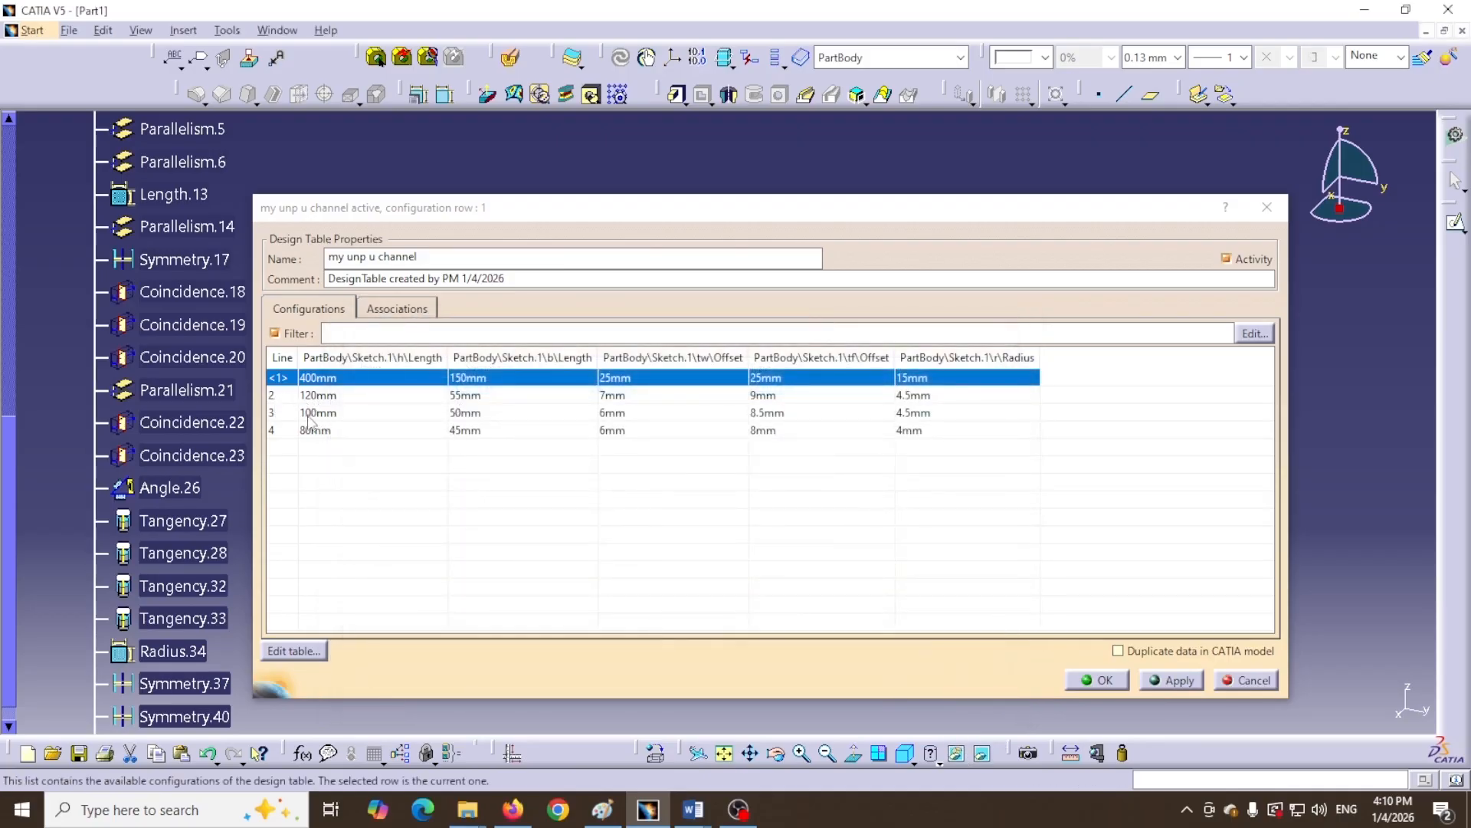
pyautogui.click(1098, 680)
pyautogui.moveTo(382, 469); pyautogui.dragTo(380, 514, button='middle')
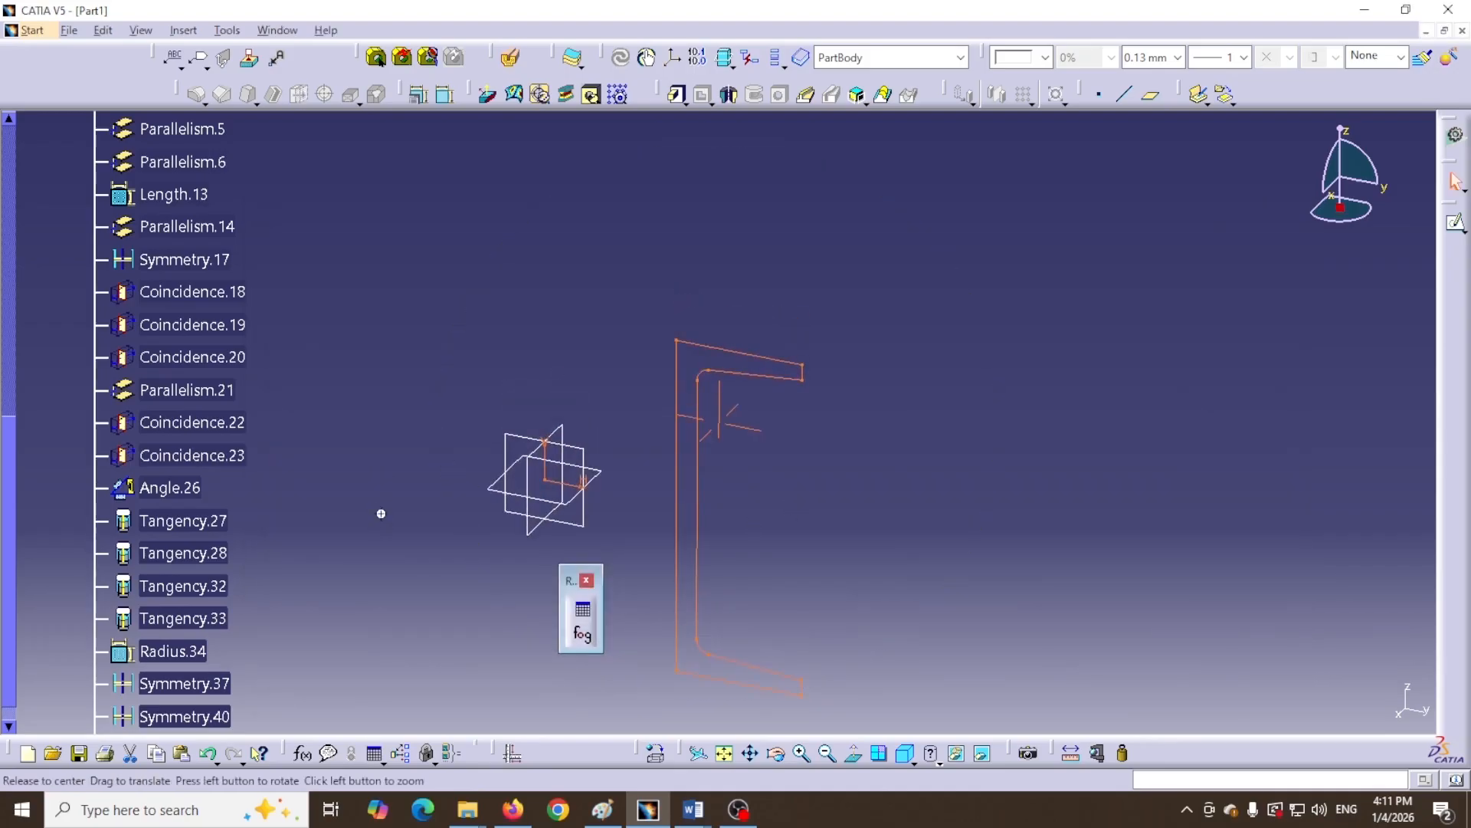
# Collapse the Constraints and Sketch.1 nodes in the specification tree
pyautogui.middleClick(381, 513)
pyautogui.scroll(5, 363, 420)
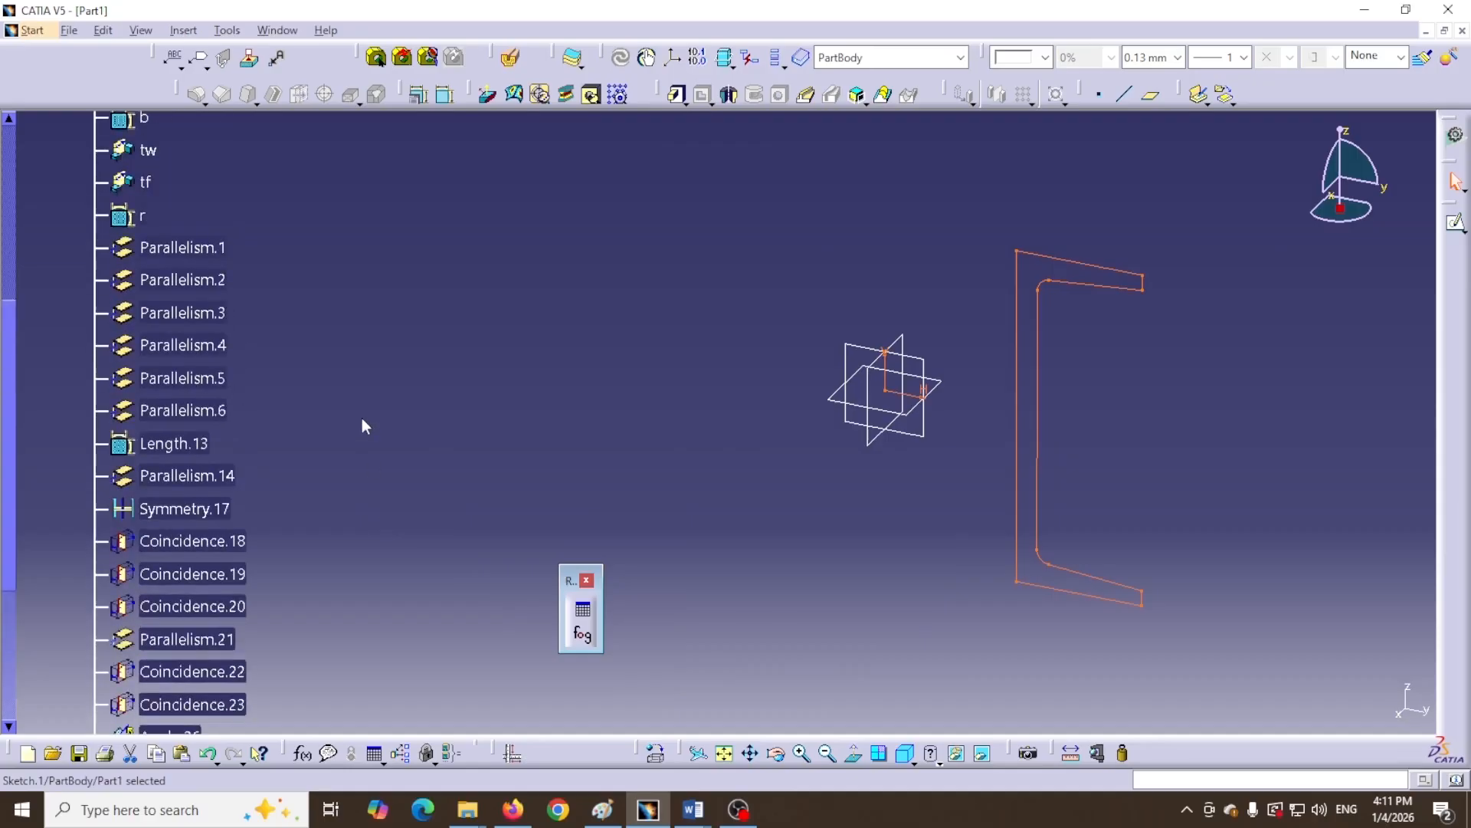
pyautogui.click(71, 238)
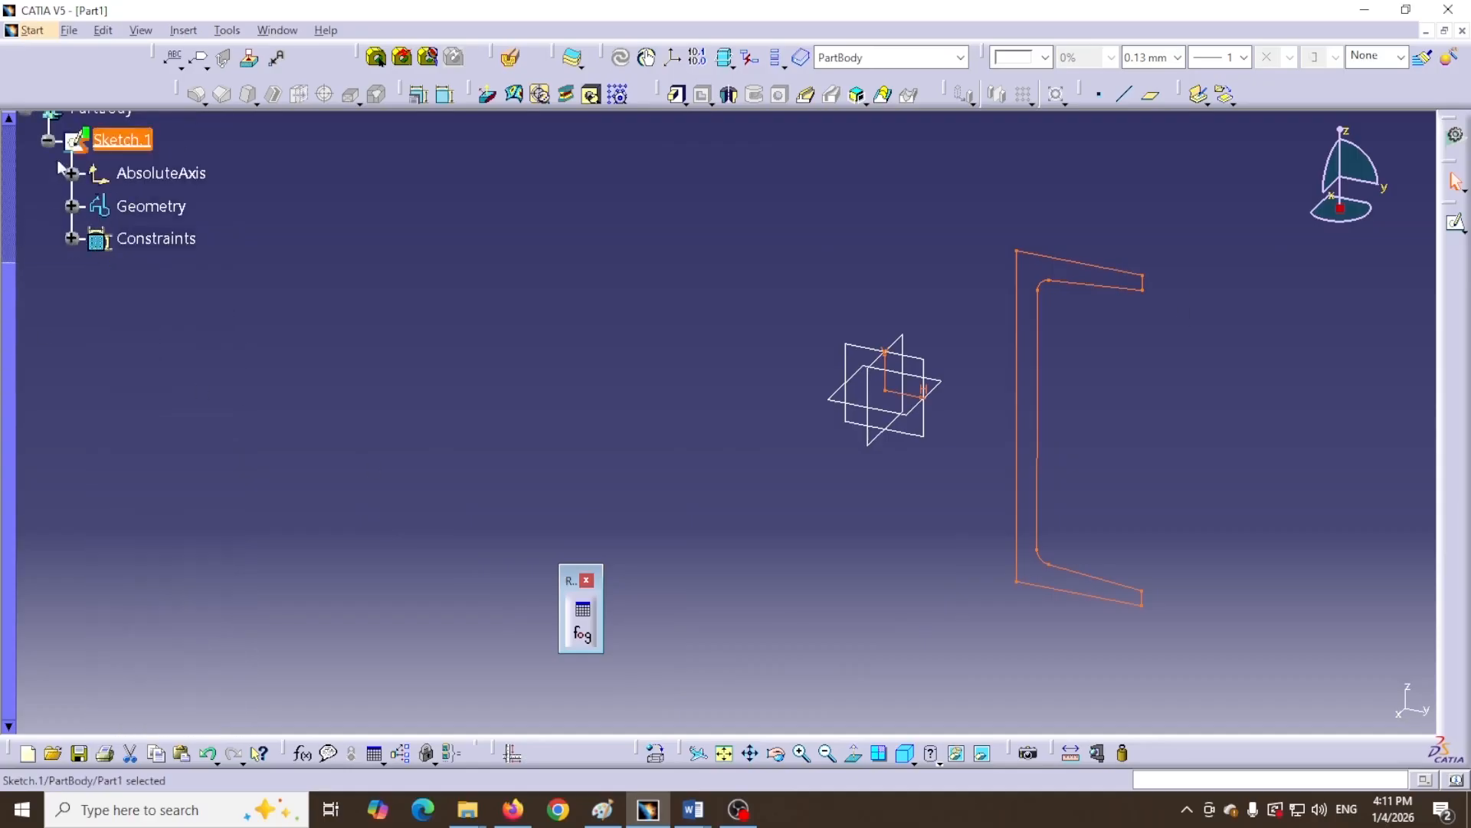
pyautogui.click(47, 140)
pyautogui.scroll(3, 166, 288)
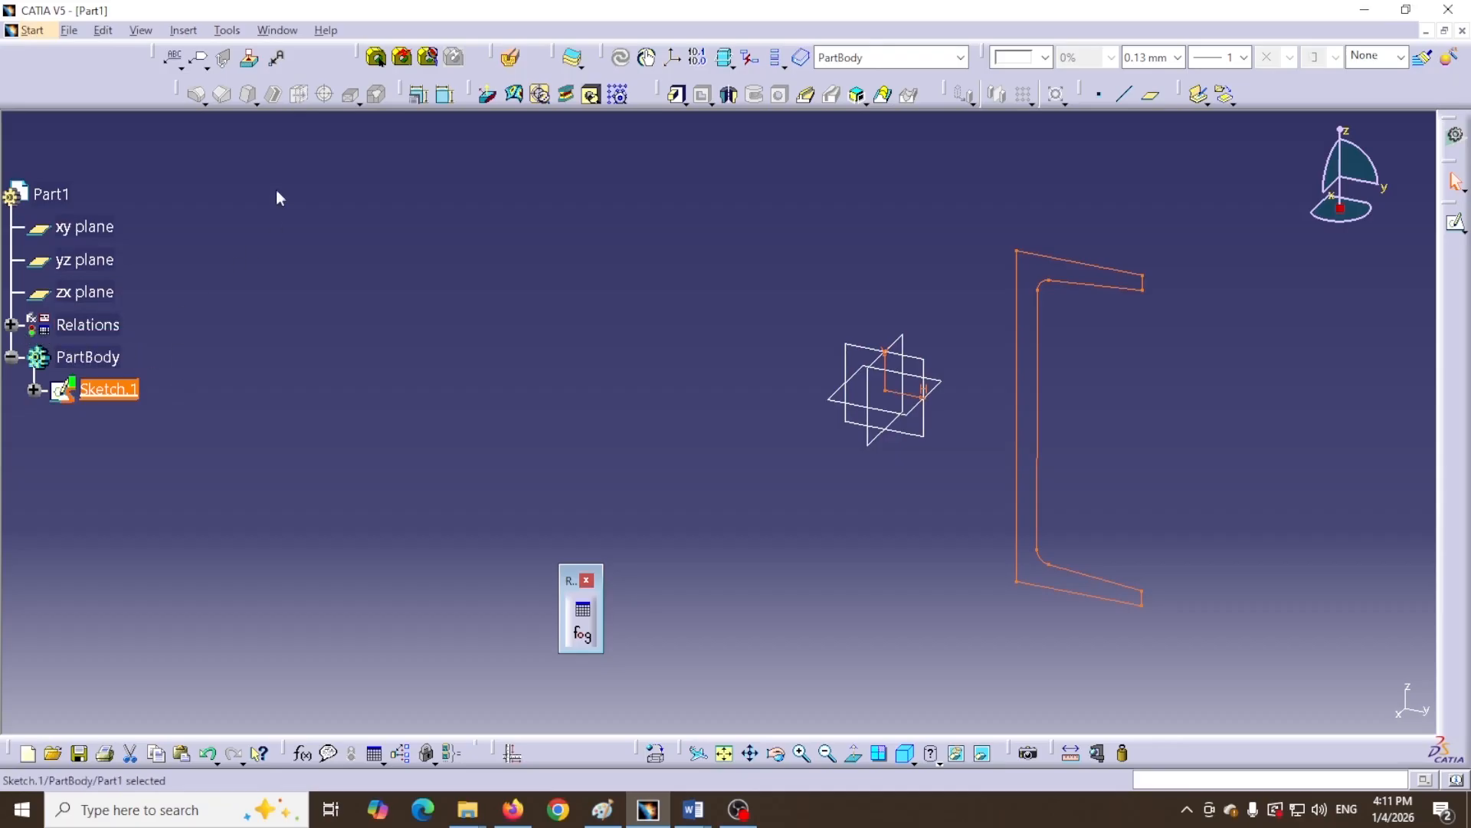
# Check that Relations are enabled for the specification tree in the Part Infrastructure display options and accept the settings
pyautogui.click(227, 31)
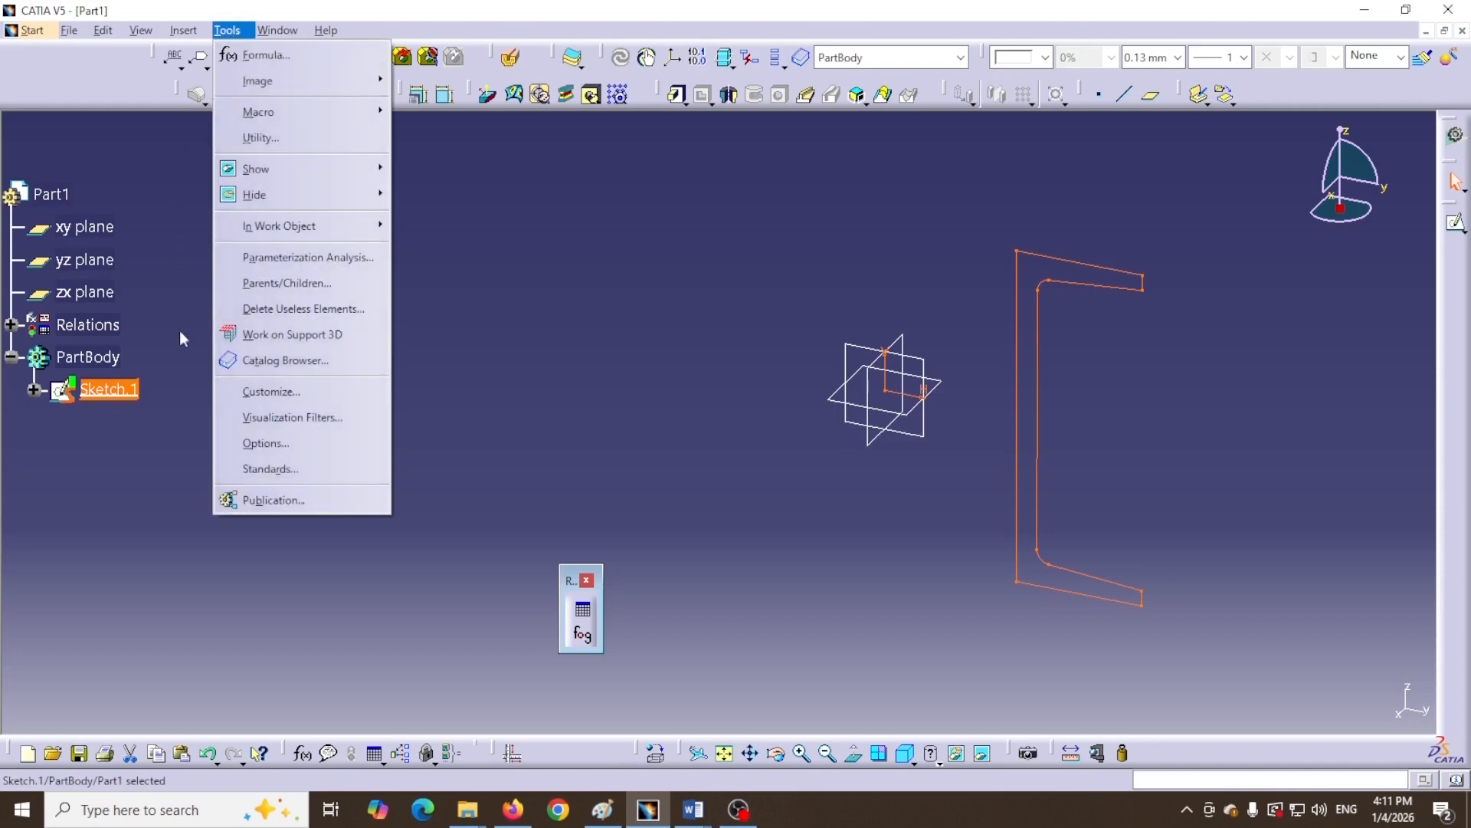
pyautogui.click(265, 443)
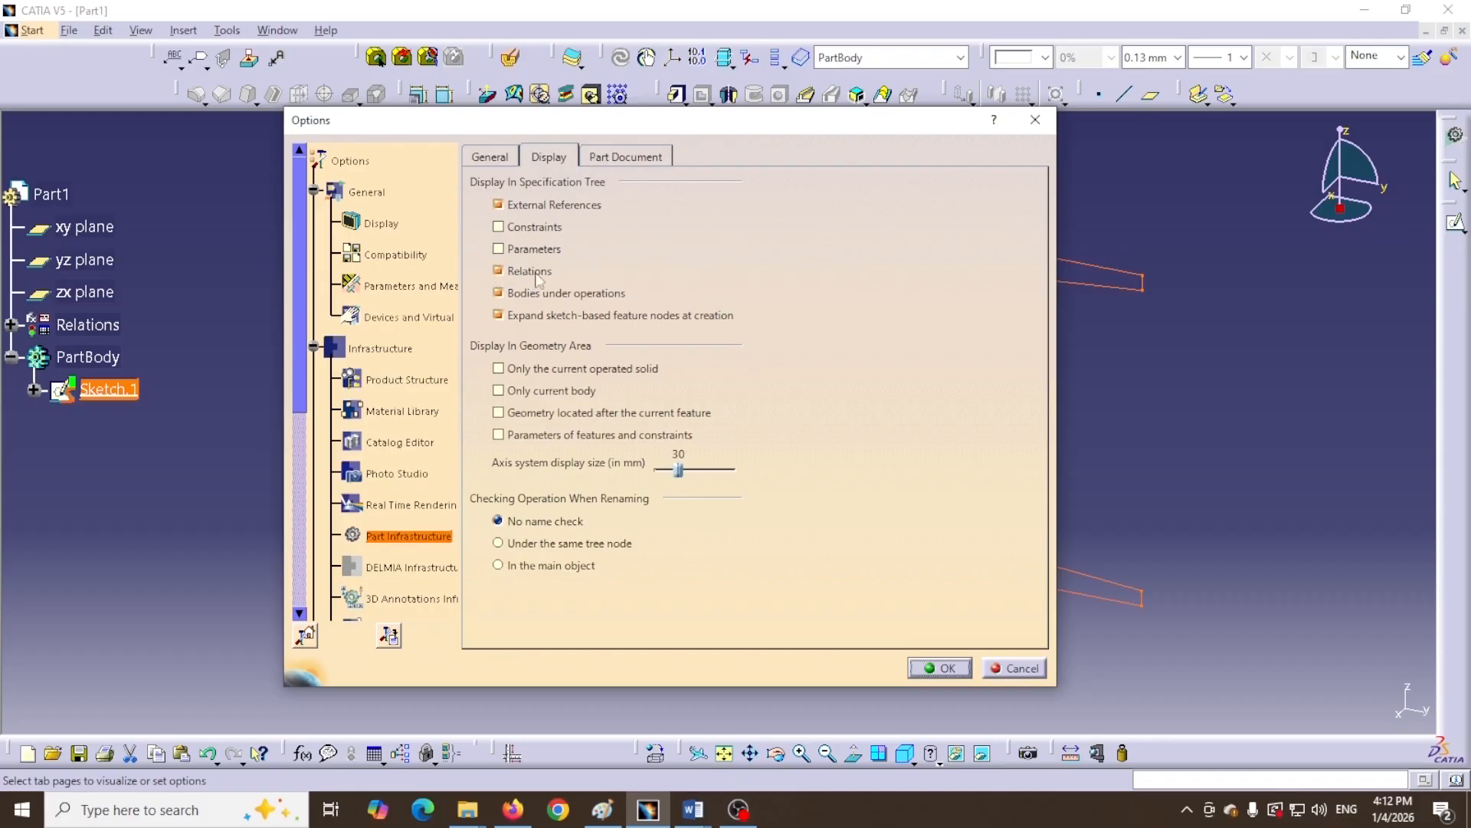
pyautogui.click(933, 667)
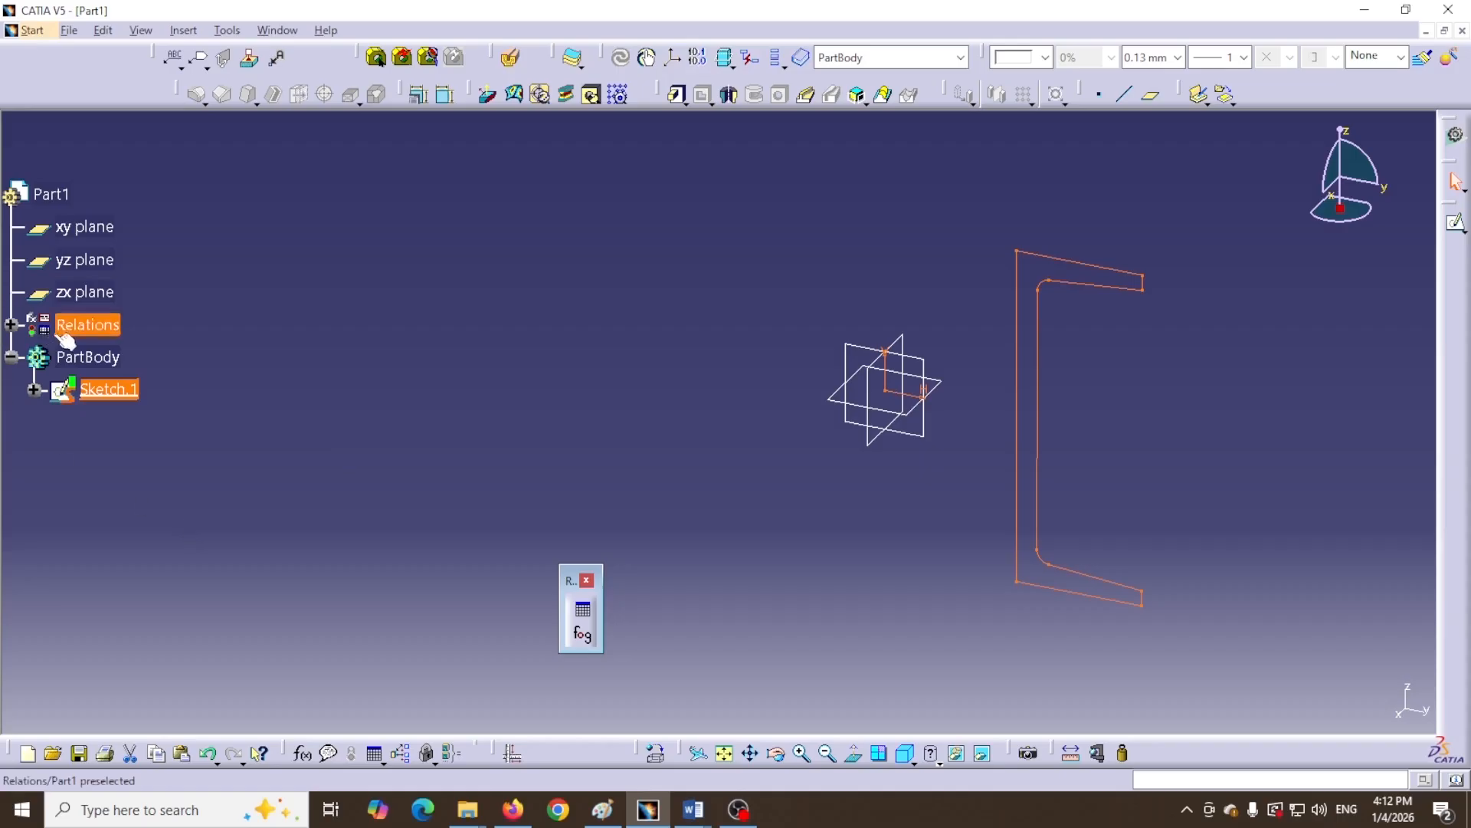
# Open the "my unp u channel" design table from the Relations node and apply configuration 2 with h 120 mm
pyautogui.click(11, 325)
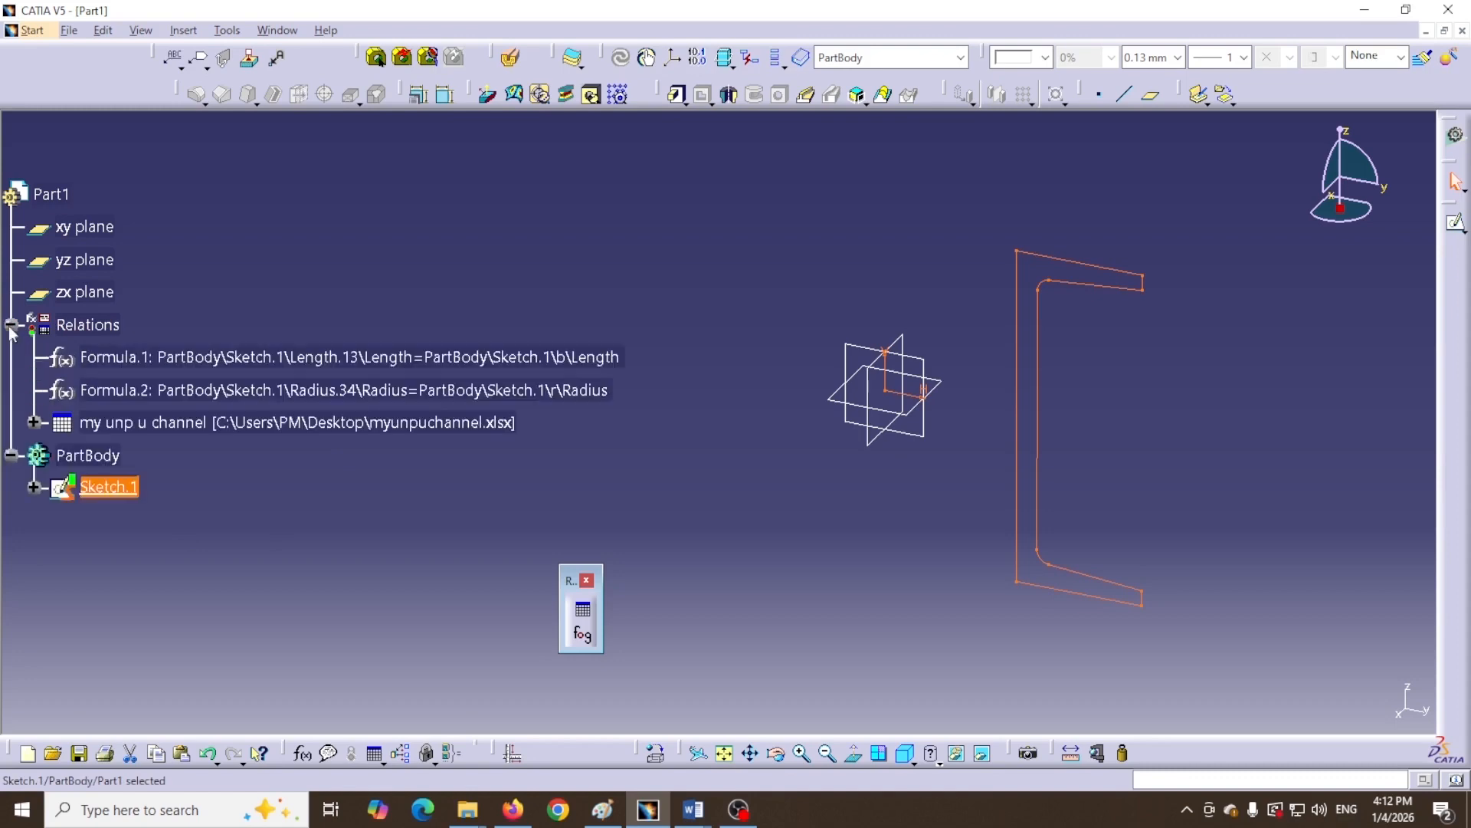
pyautogui.doubleClick(138, 423)
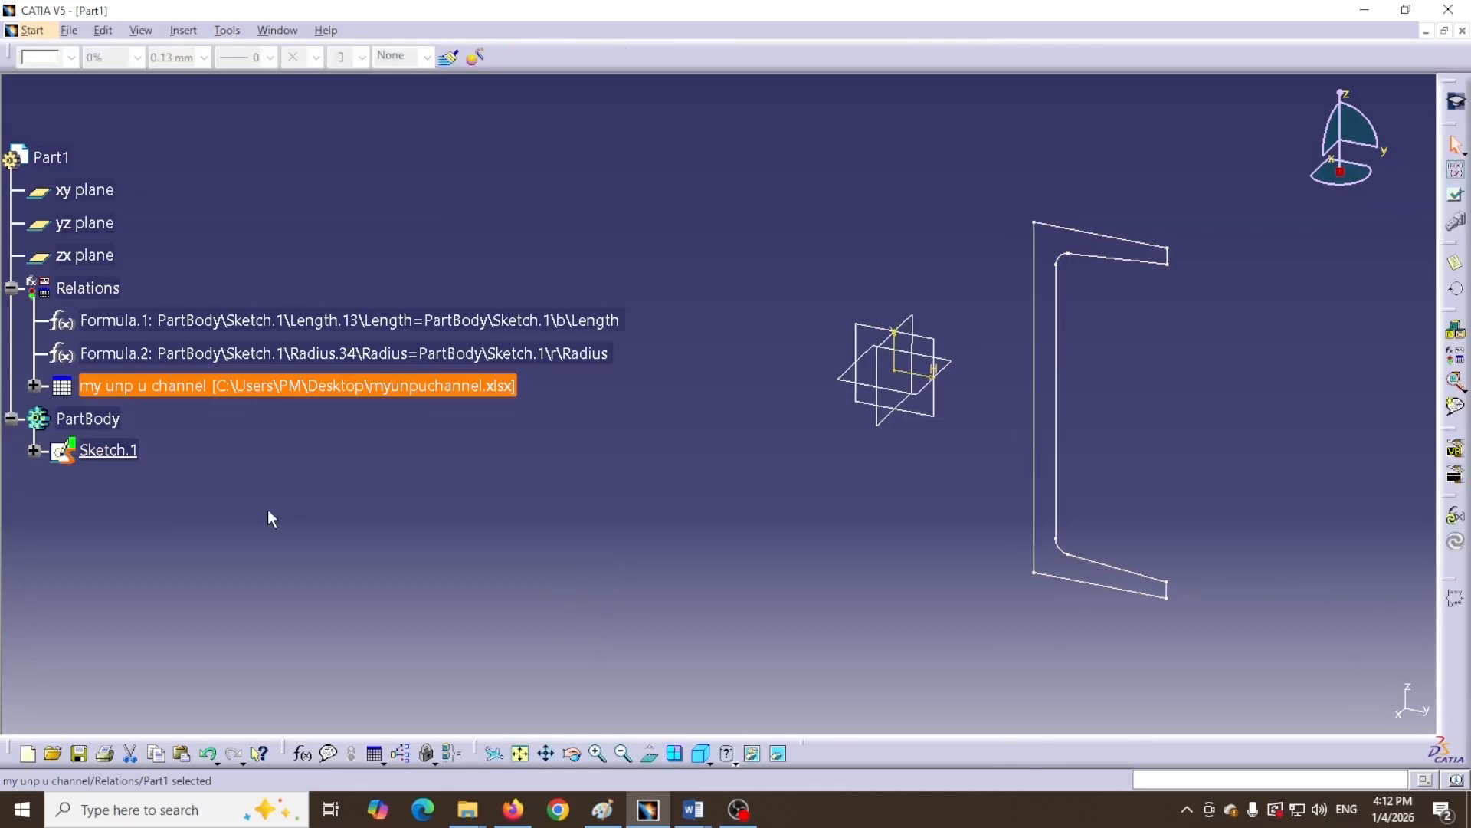
pyautogui.doubleClick(136, 389)
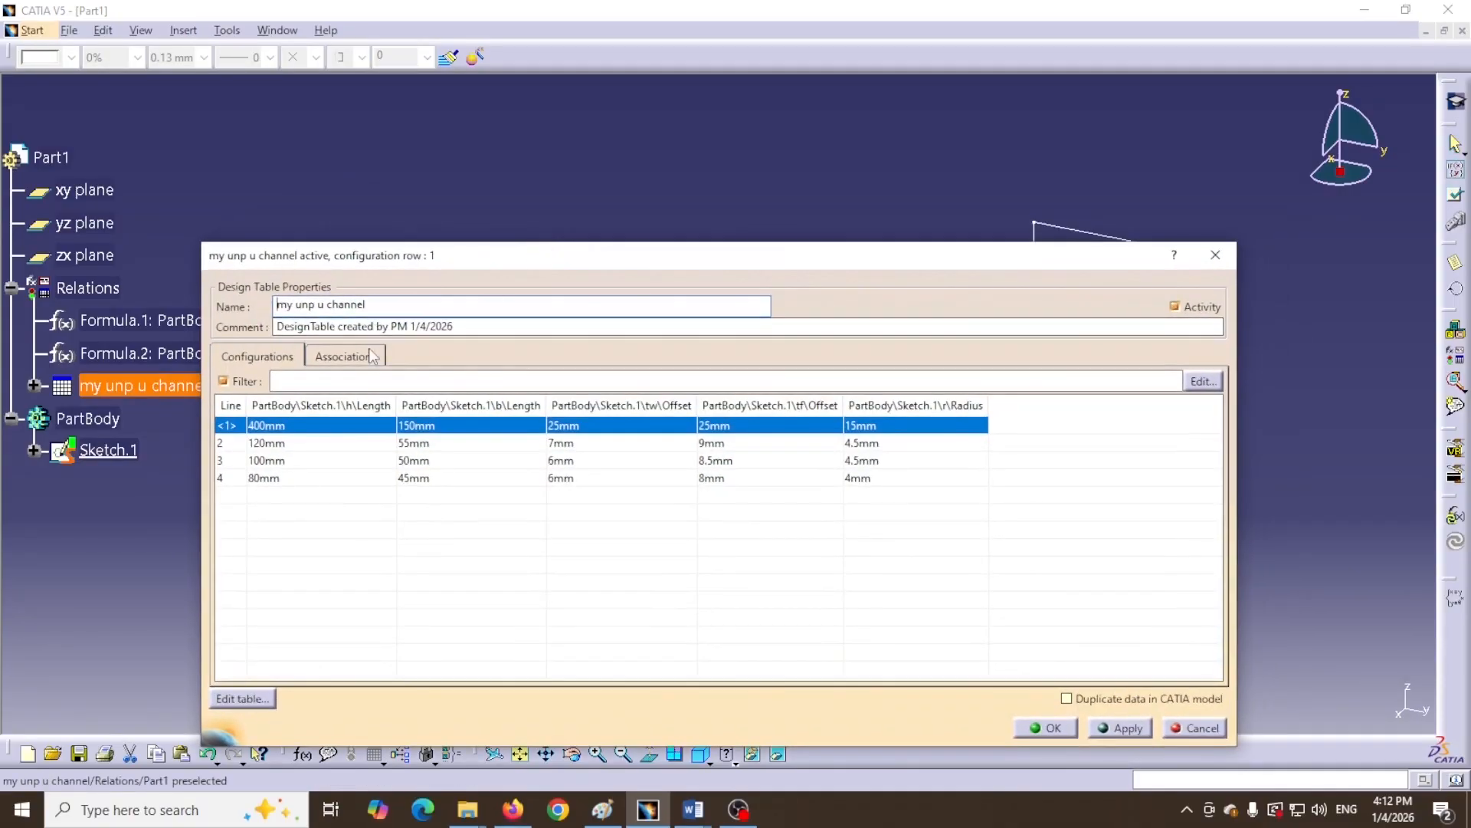
pyautogui.click(265, 446)
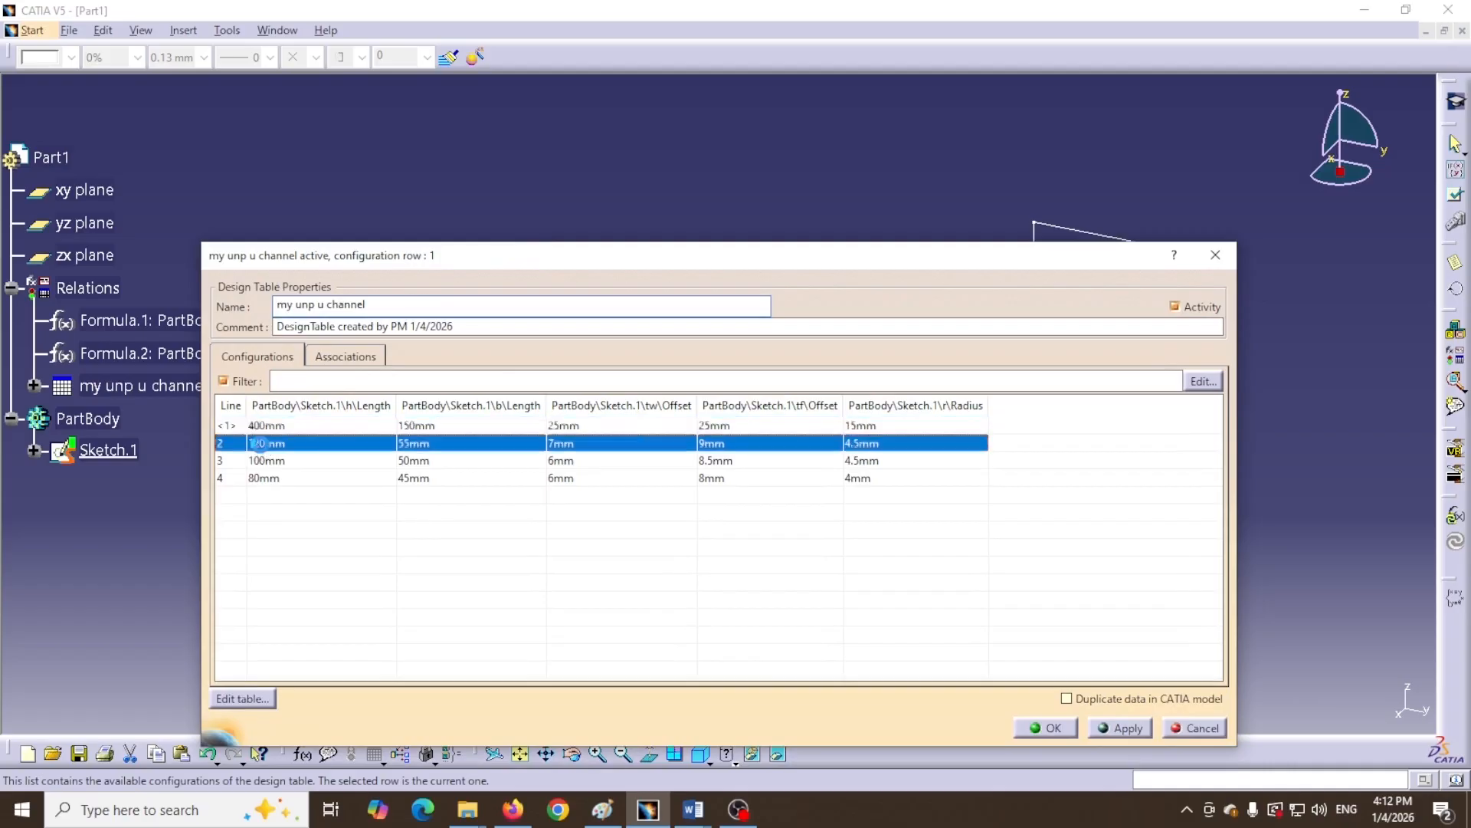
pyautogui.click(1137, 734)
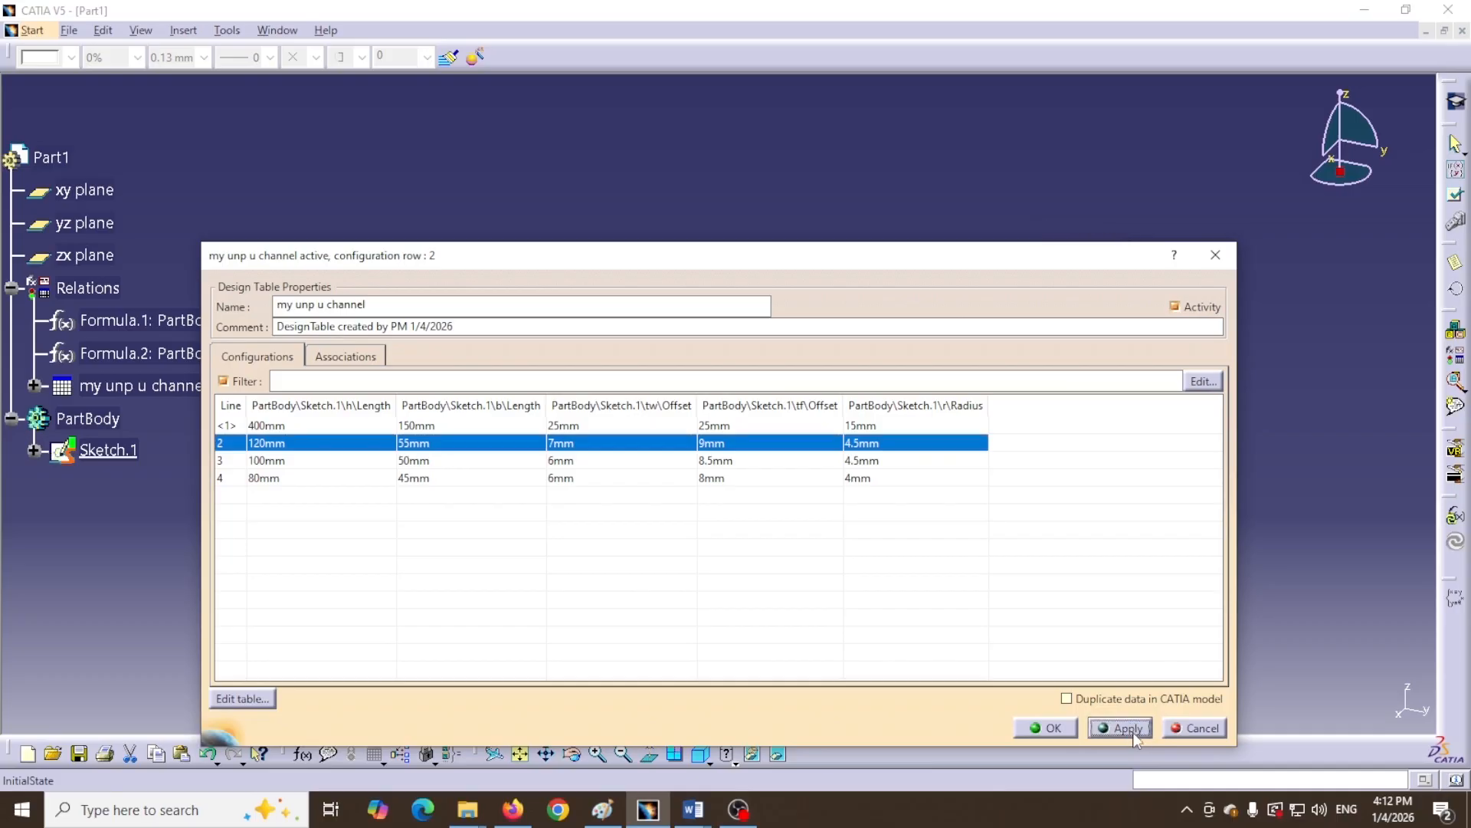
pyautogui.click(1065, 731)
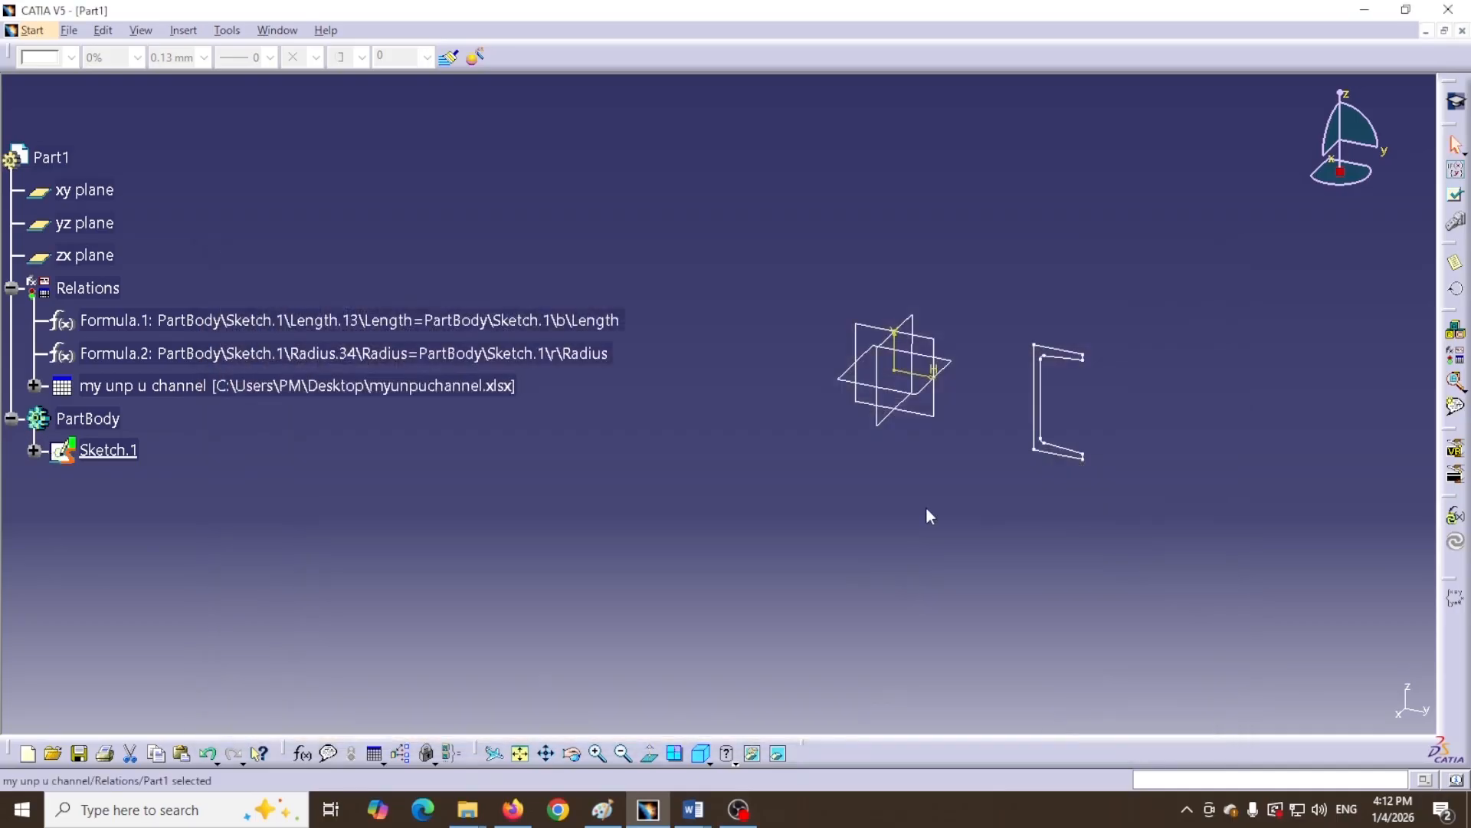
# Return to the part level and measure the lengths of the channel's outer web line and upper flange line
pyautogui.moveTo(923, 506)
pyautogui.mouseDown(button='middle')
pyautogui.moveTo(894, 437)
pyautogui.moveTo(843, 460)
pyautogui.moveTo(582, 497)
pyautogui.mouseUp(button='middle')
pyautogui.hotkey('ctrl', 'z')
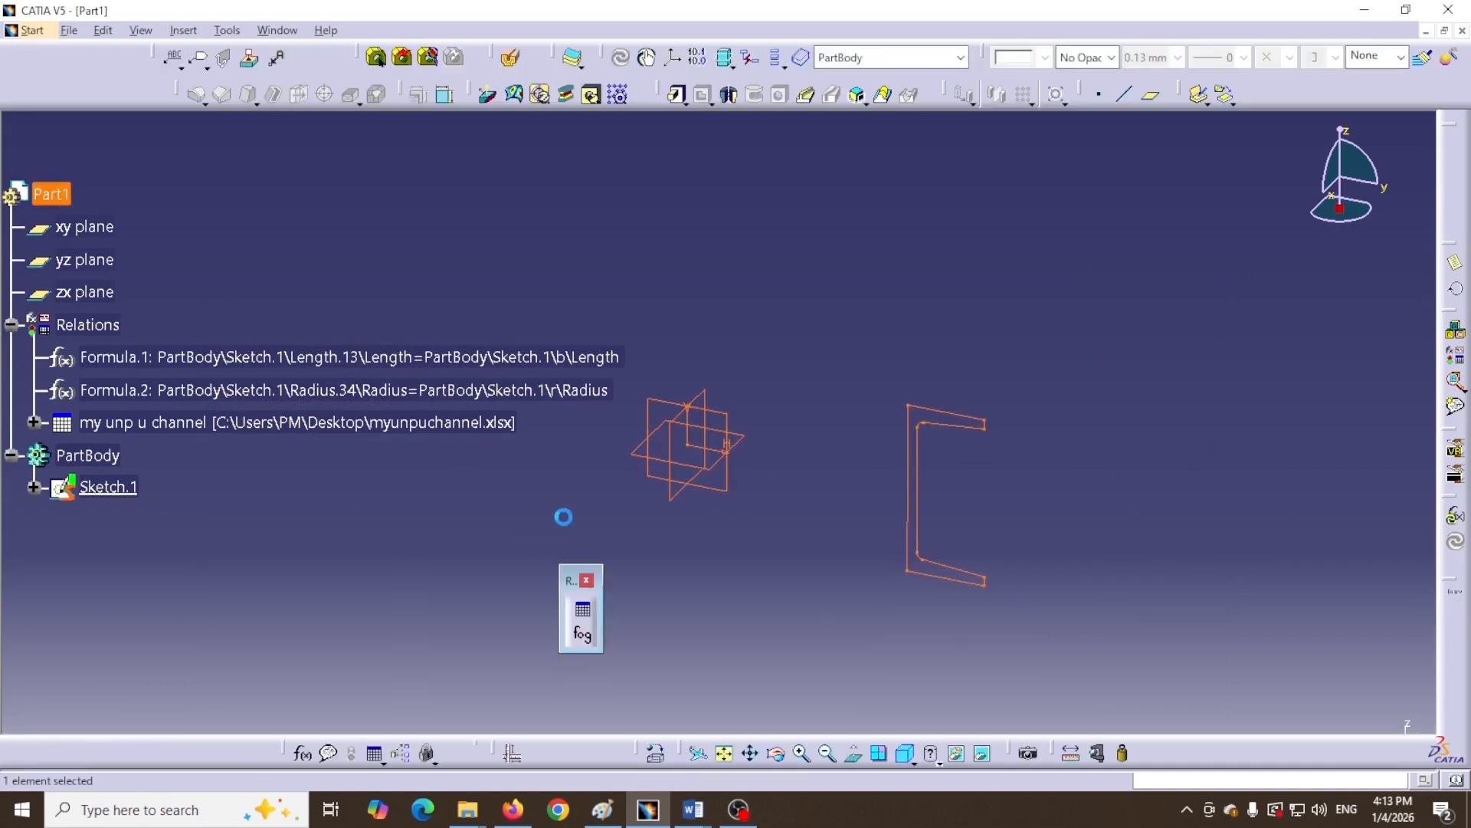
pyautogui.click(1098, 755)
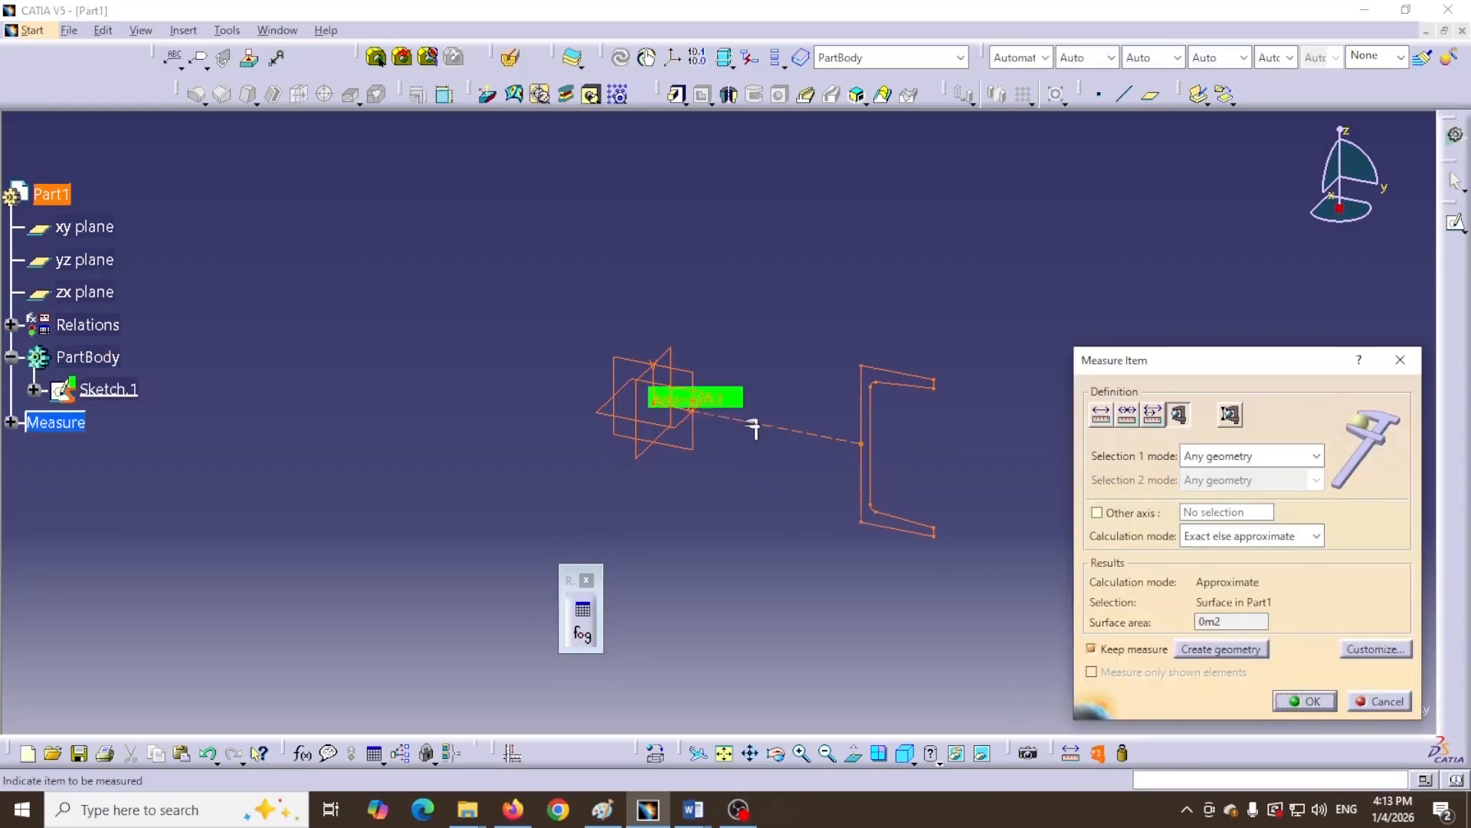
pyautogui.click(863, 488)
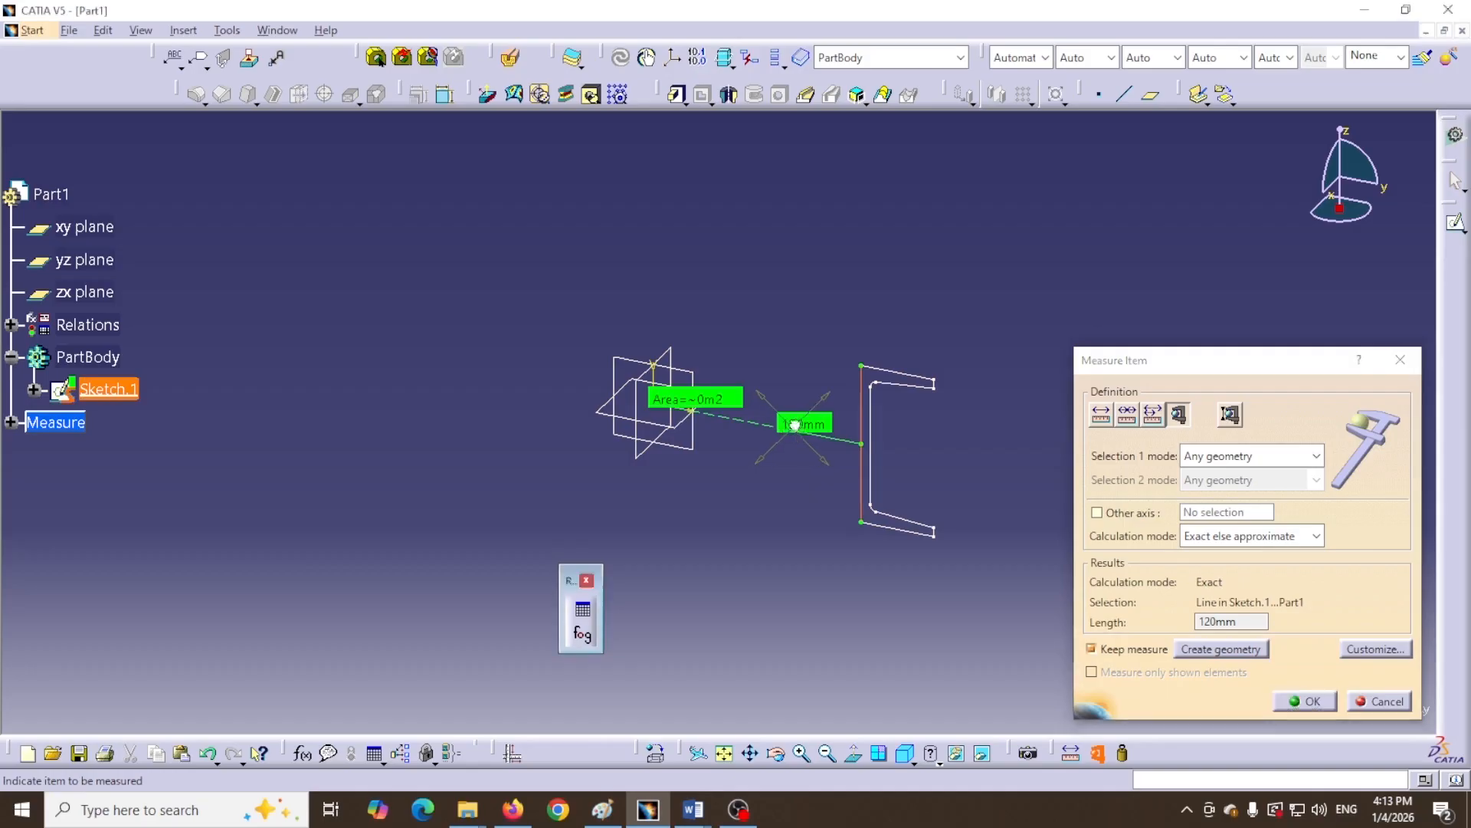
pyautogui.click(898, 373)
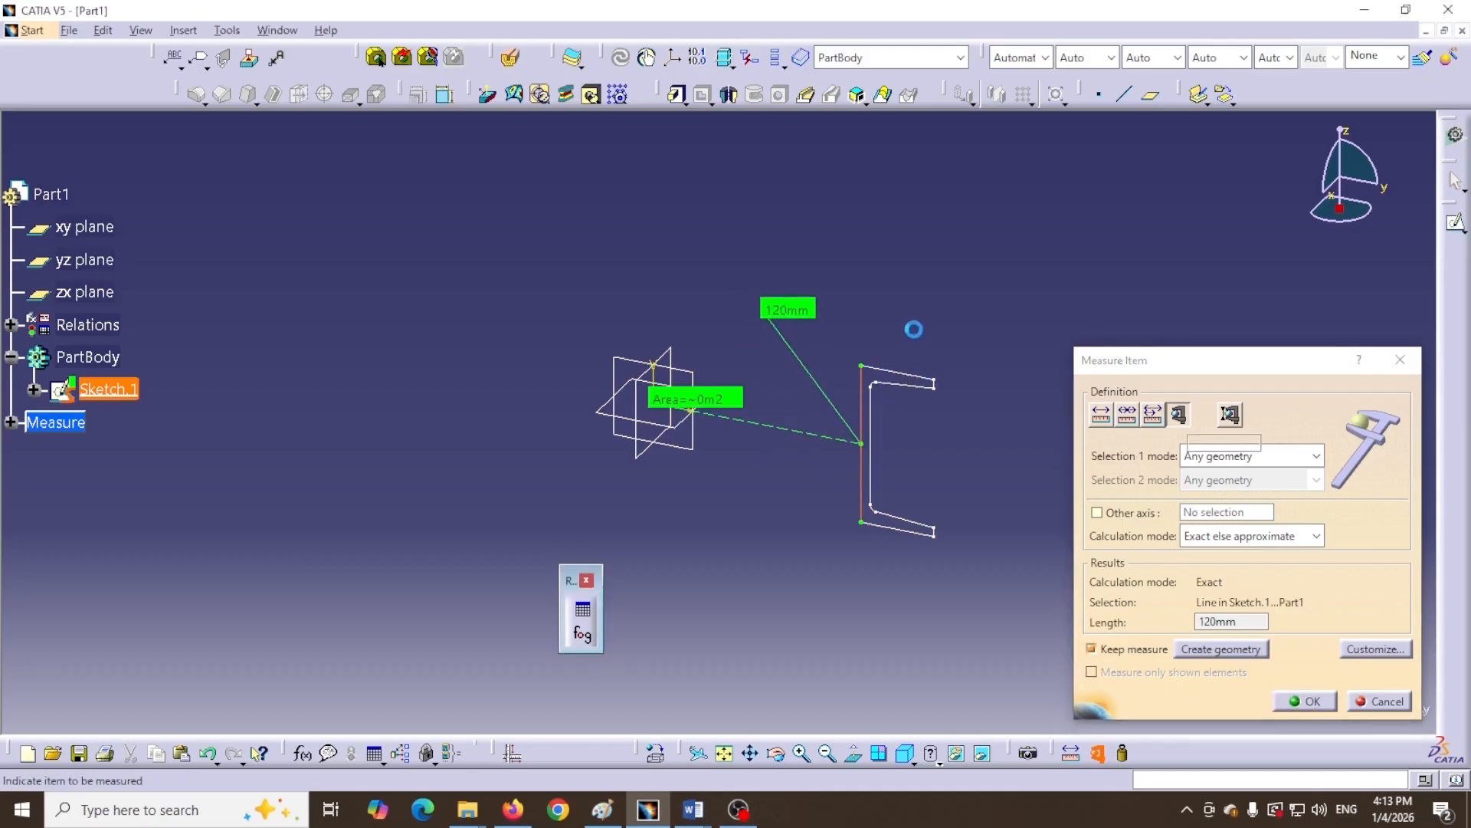
pyautogui.click(937, 293)
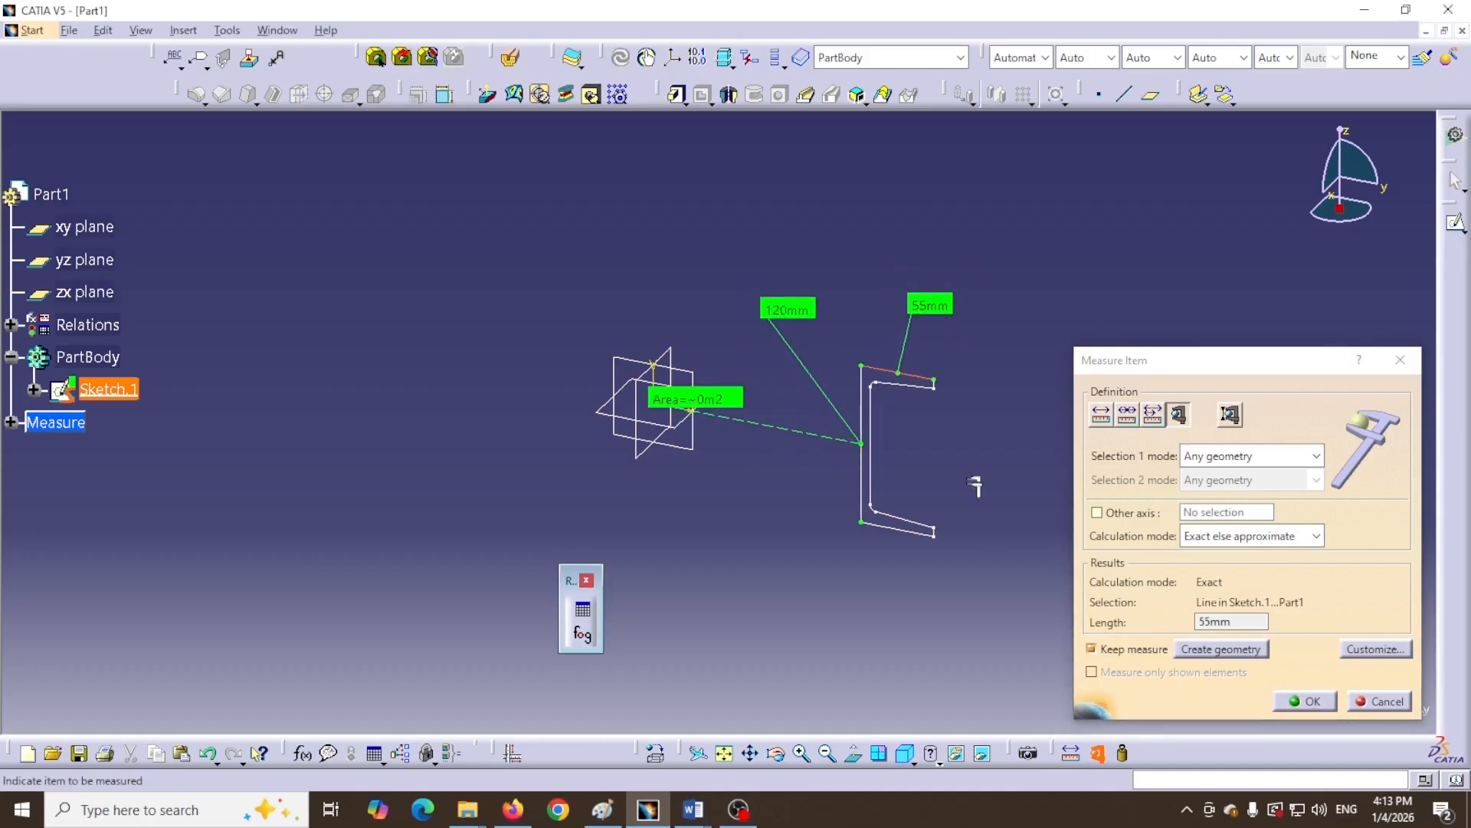
# Measure the web thickness between the outer and inner web lines, place its label clear of the profile and accept the measurement
pyautogui.click(1072, 753)
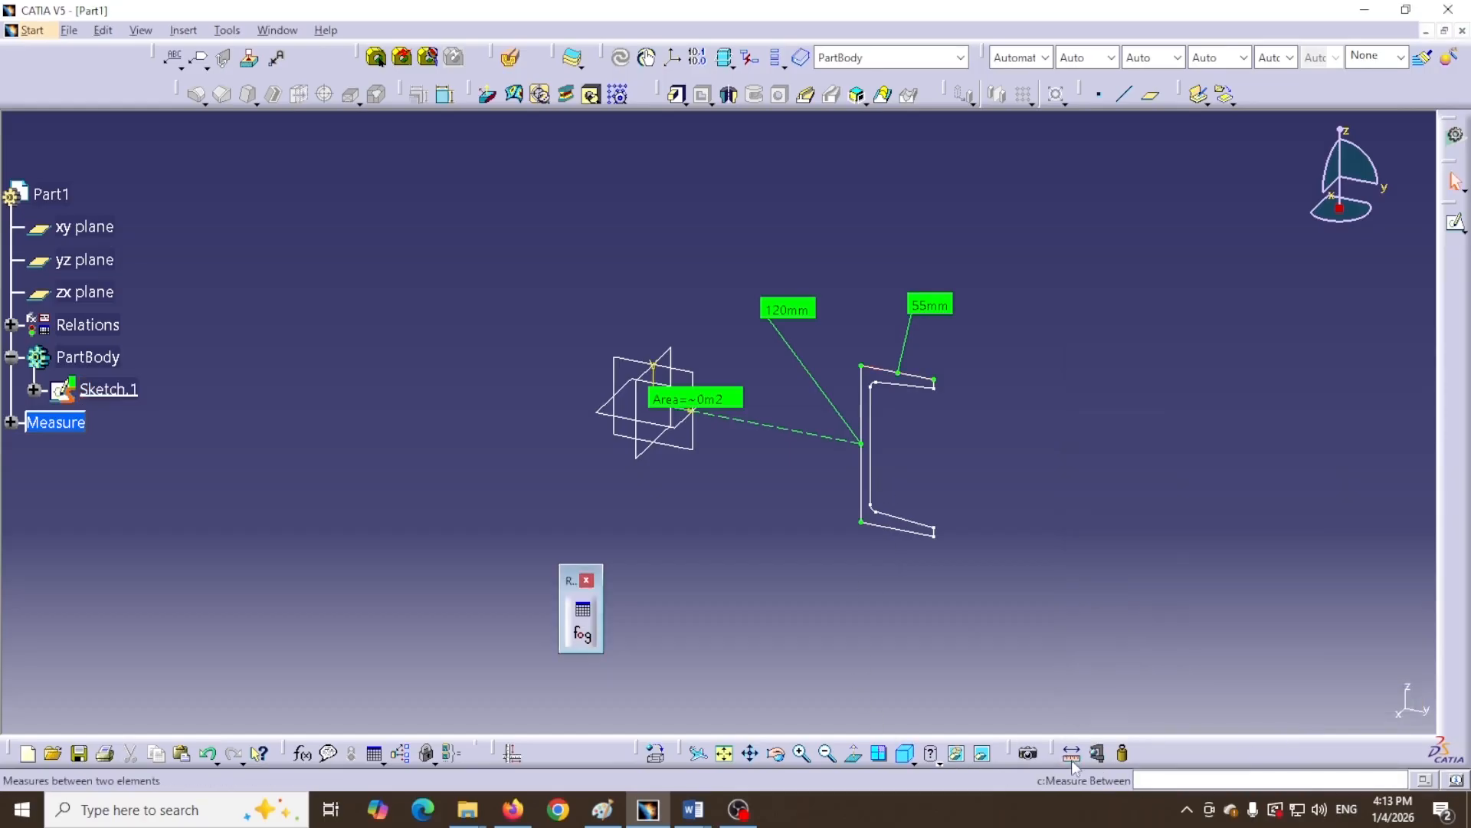
pyautogui.click(872, 491)
pyautogui.click(863, 429)
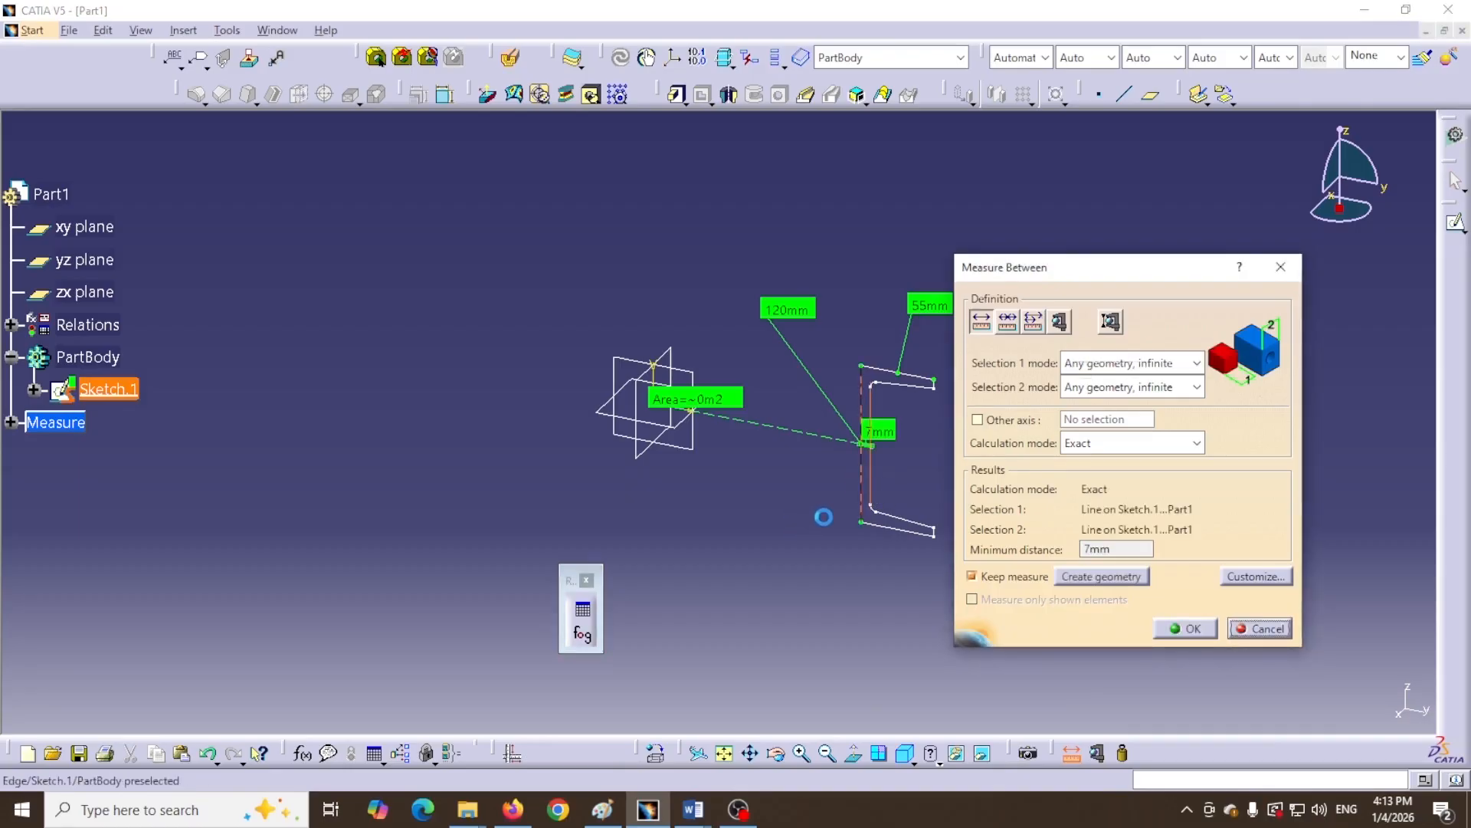
pyautogui.moveTo(886, 443)
pyautogui.mouseDown()
pyautogui.moveTo(797, 530)
pyautogui.moveTo(754, 549)
pyautogui.mouseUp()
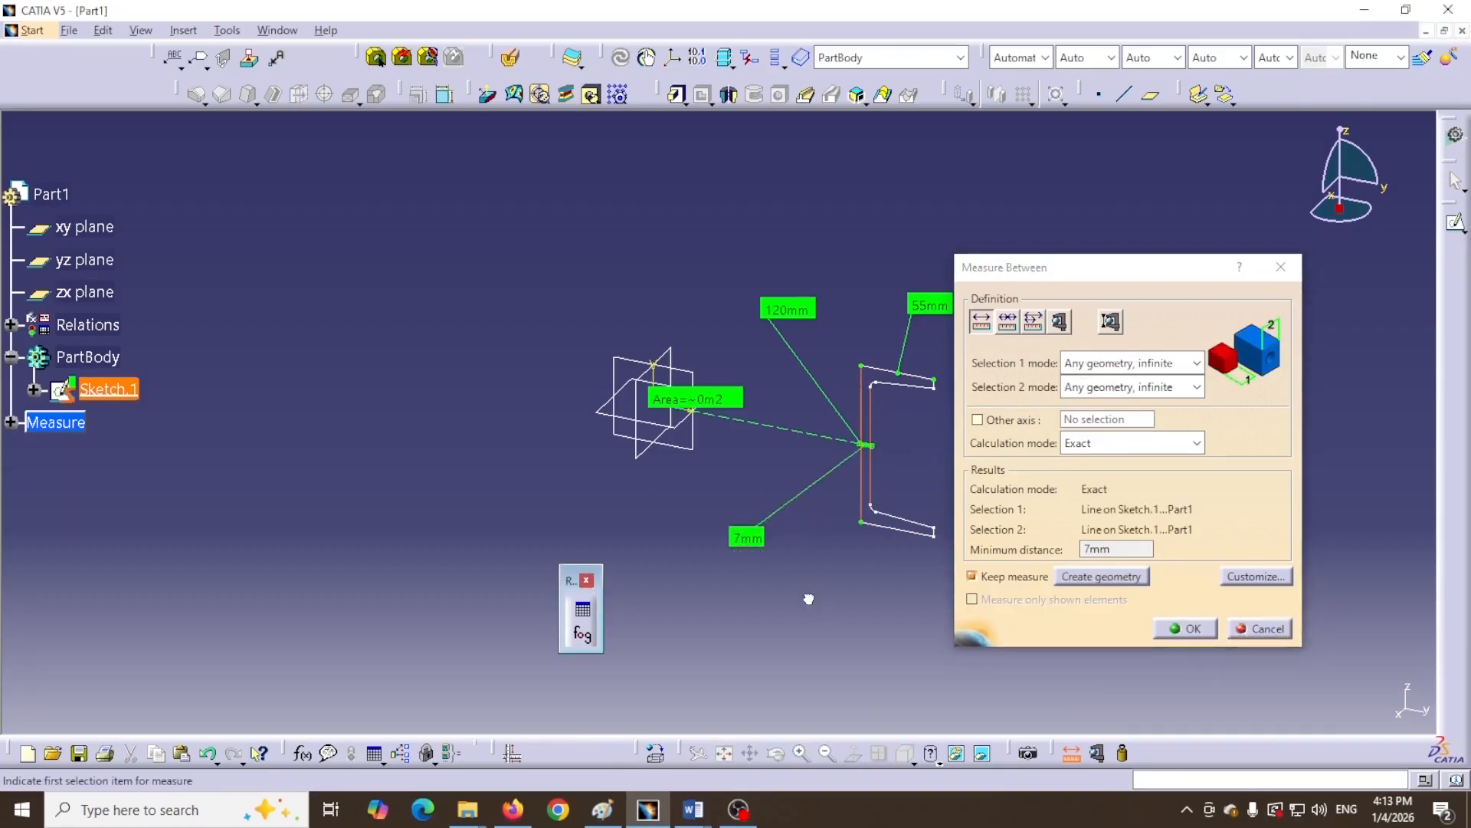
pyautogui.click(1187, 628)
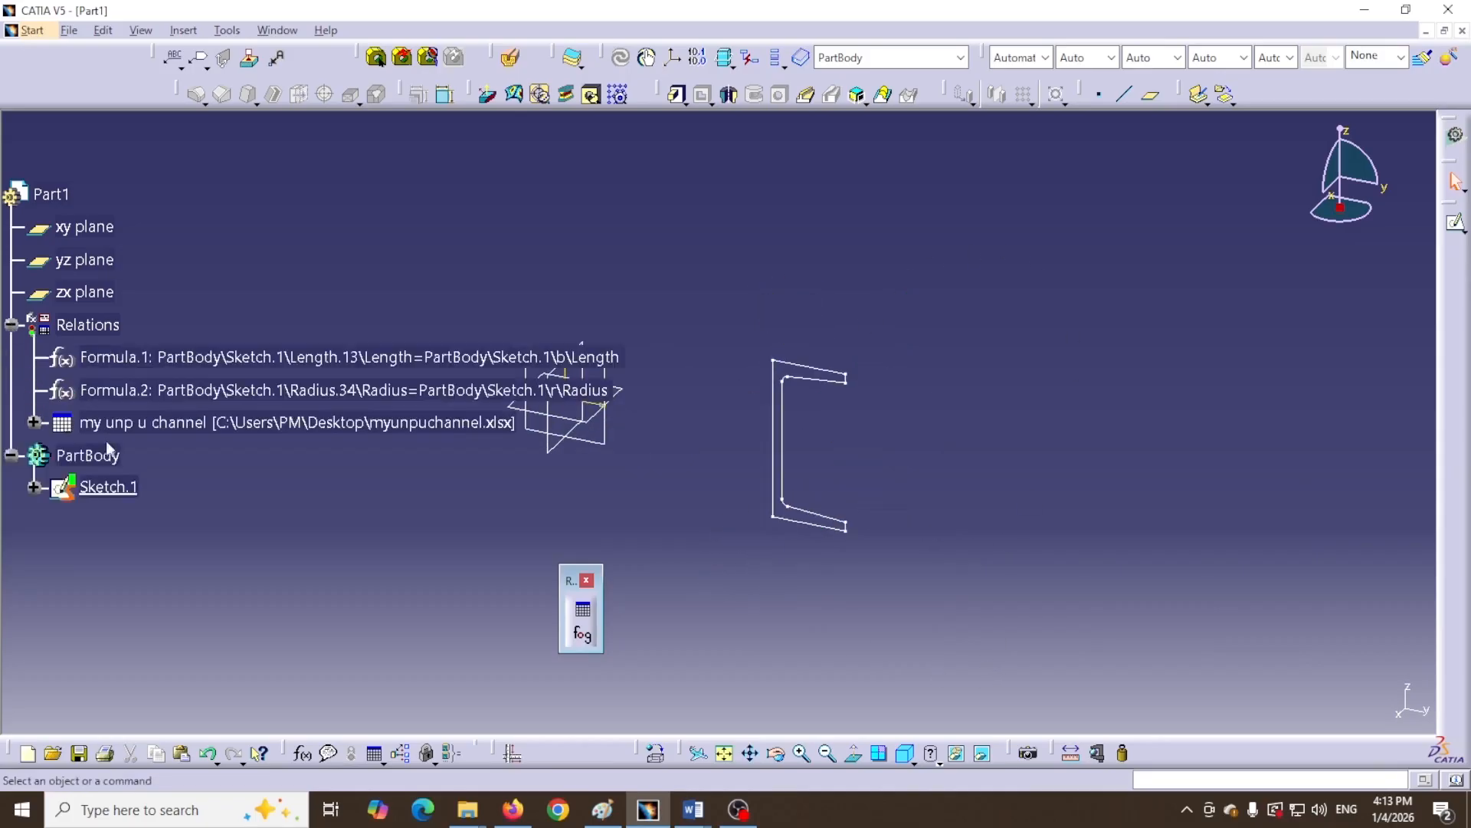
# Reopen the "my unp u channel" design table and apply configuration 4 with h 80 mm
pyautogui.click(150, 424)
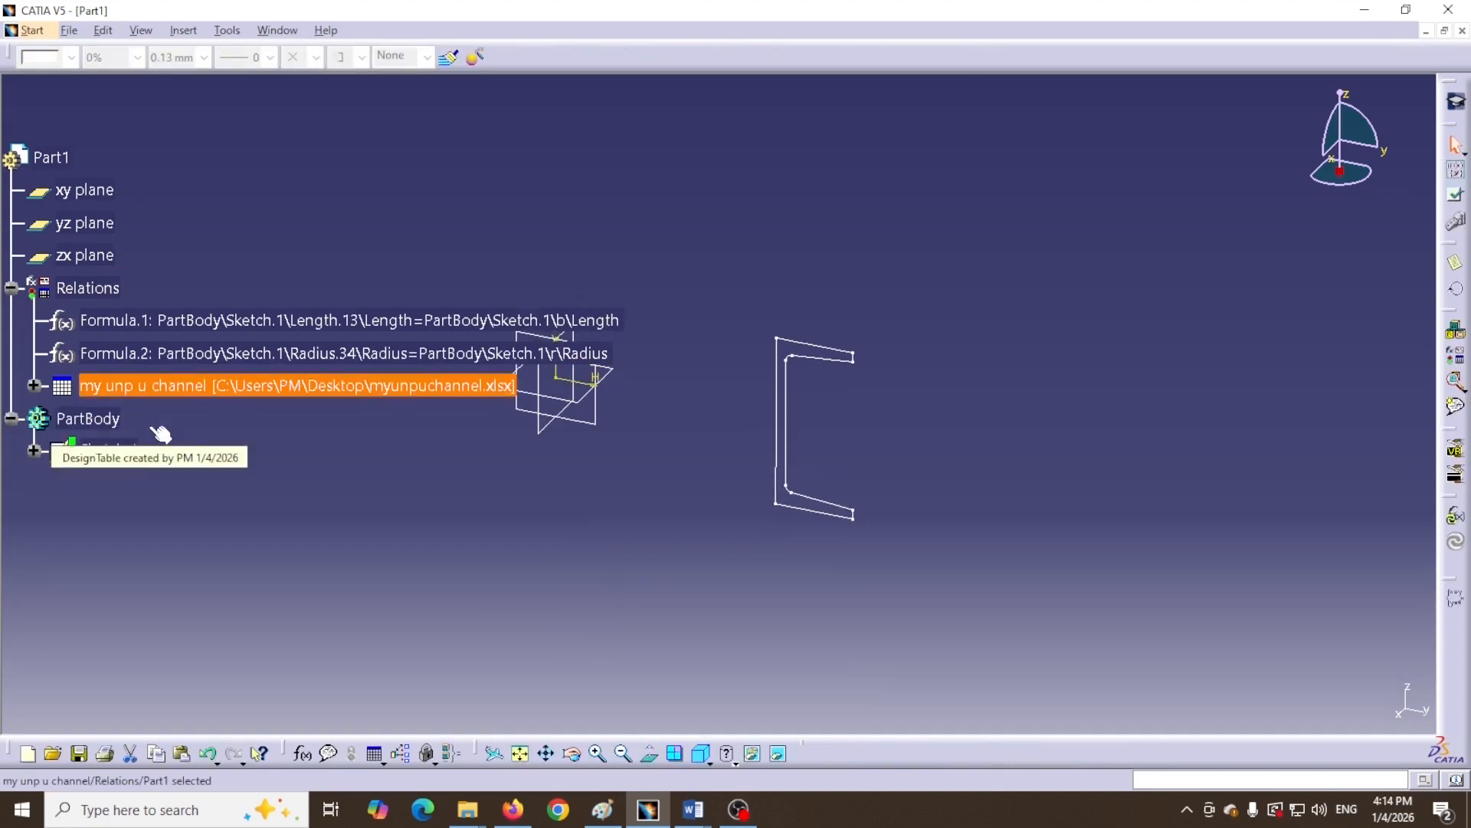
pyautogui.doubleClick(182, 386)
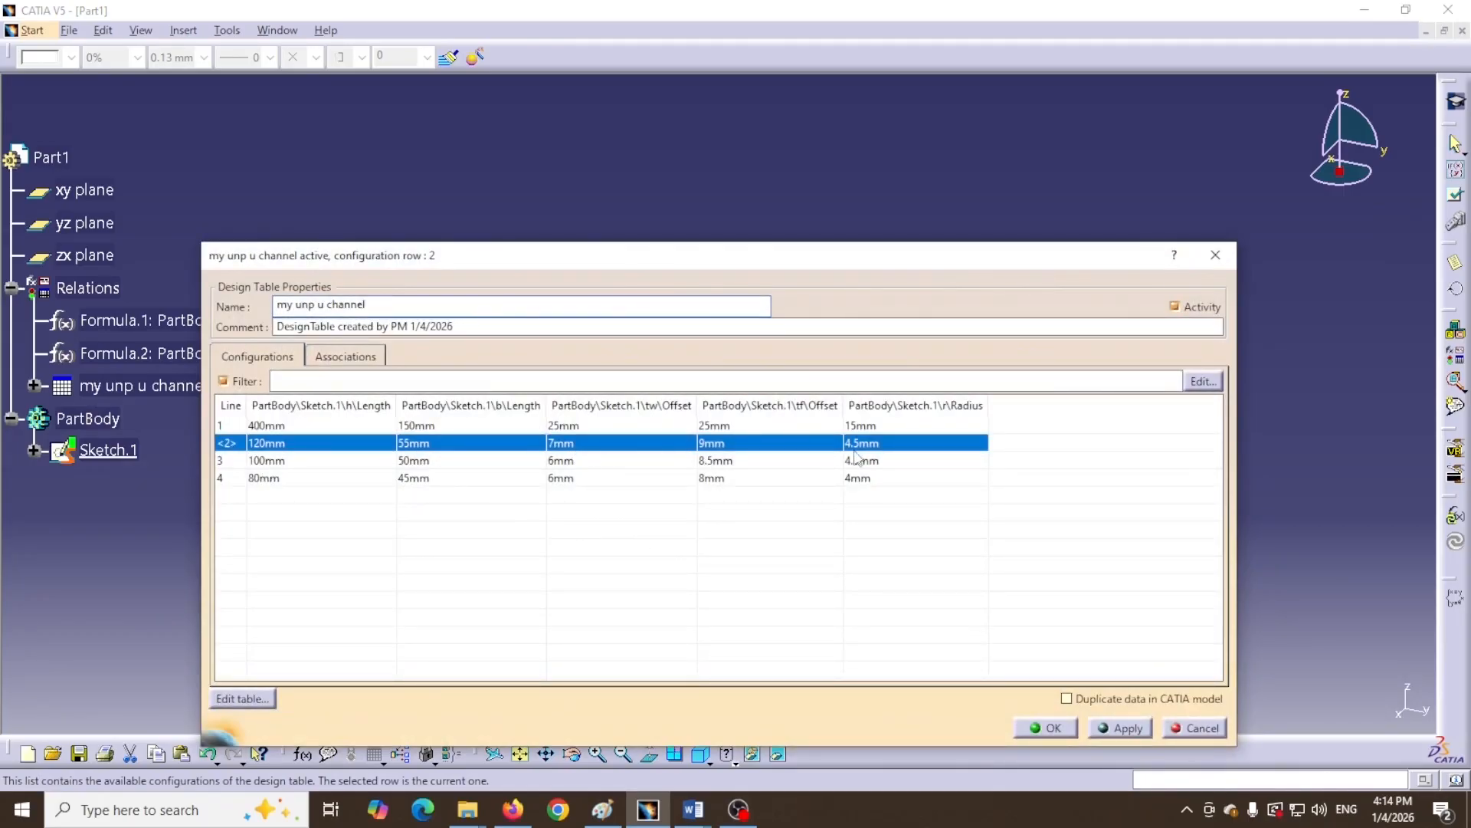
pyautogui.click(264, 479)
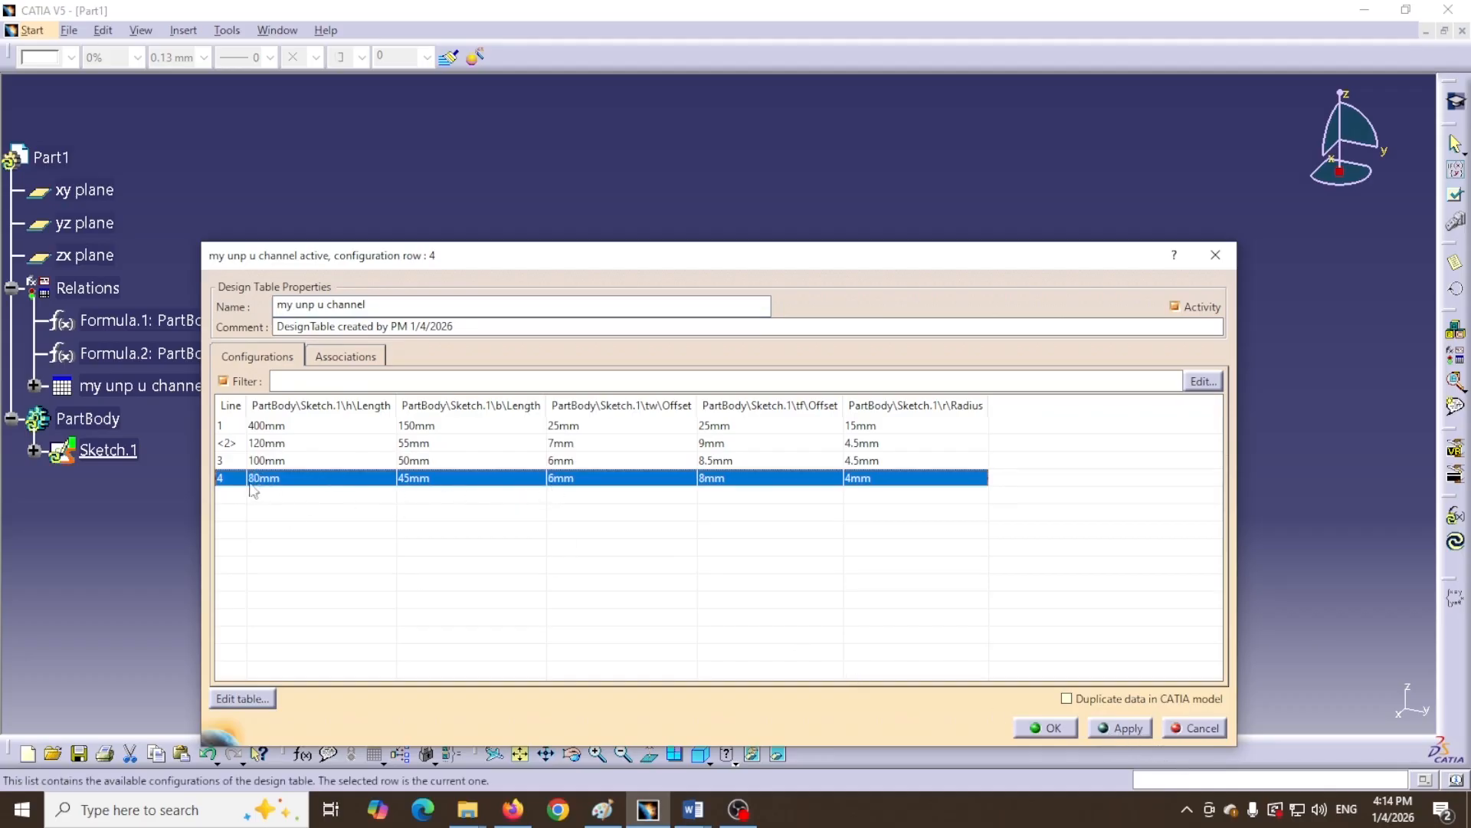
pyautogui.click(1123, 728)
pyautogui.click(1050, 729)
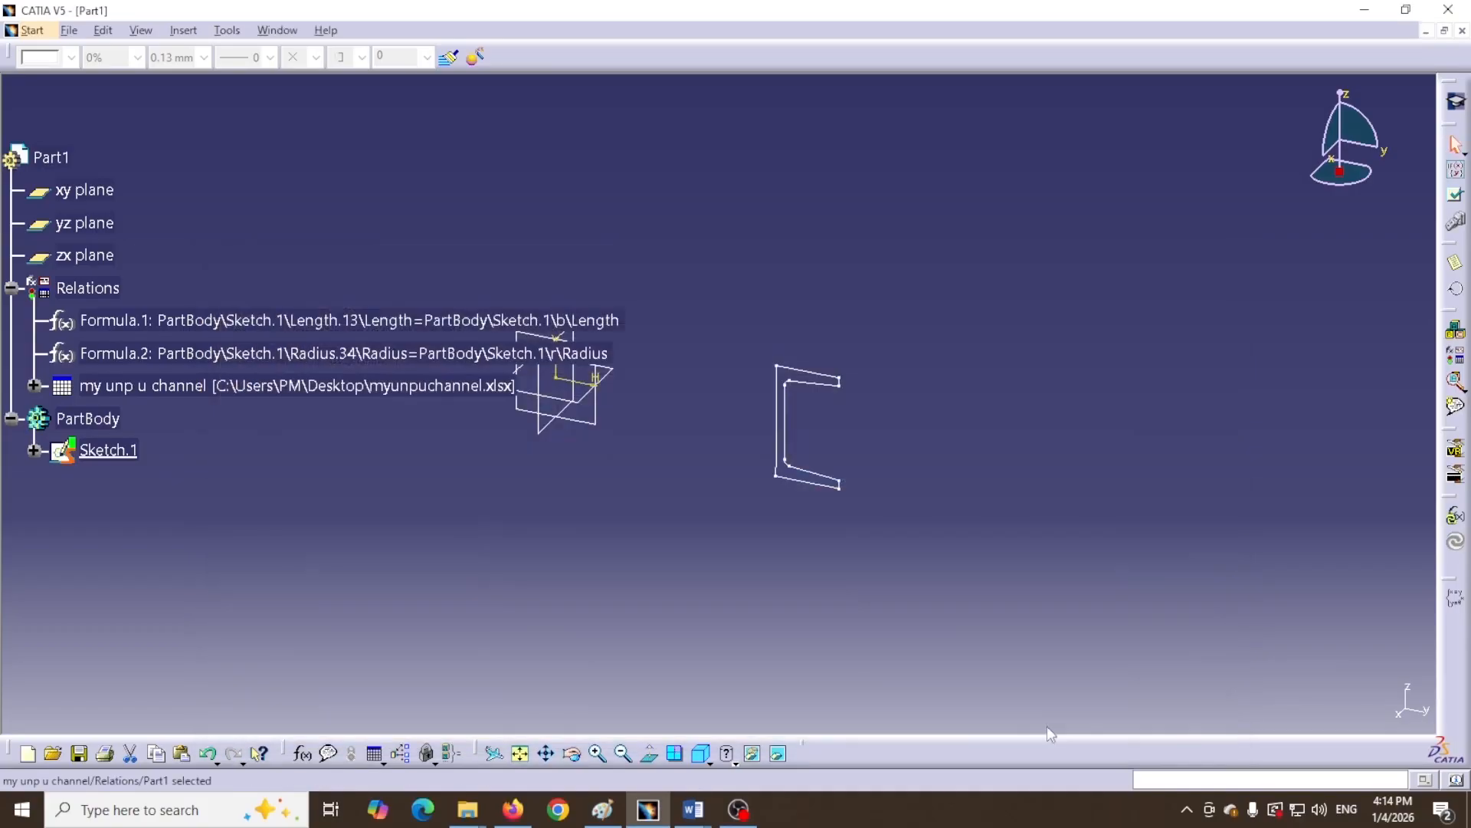
# Reactivate Part1, measure the resized channel's outer web and upper flange lines, and move both labels clear of the profile
pyautogui.moveTo(696, 538); pyautogui.dragTo(712, 485, button='middle')
pyautogui.click(27, 158)
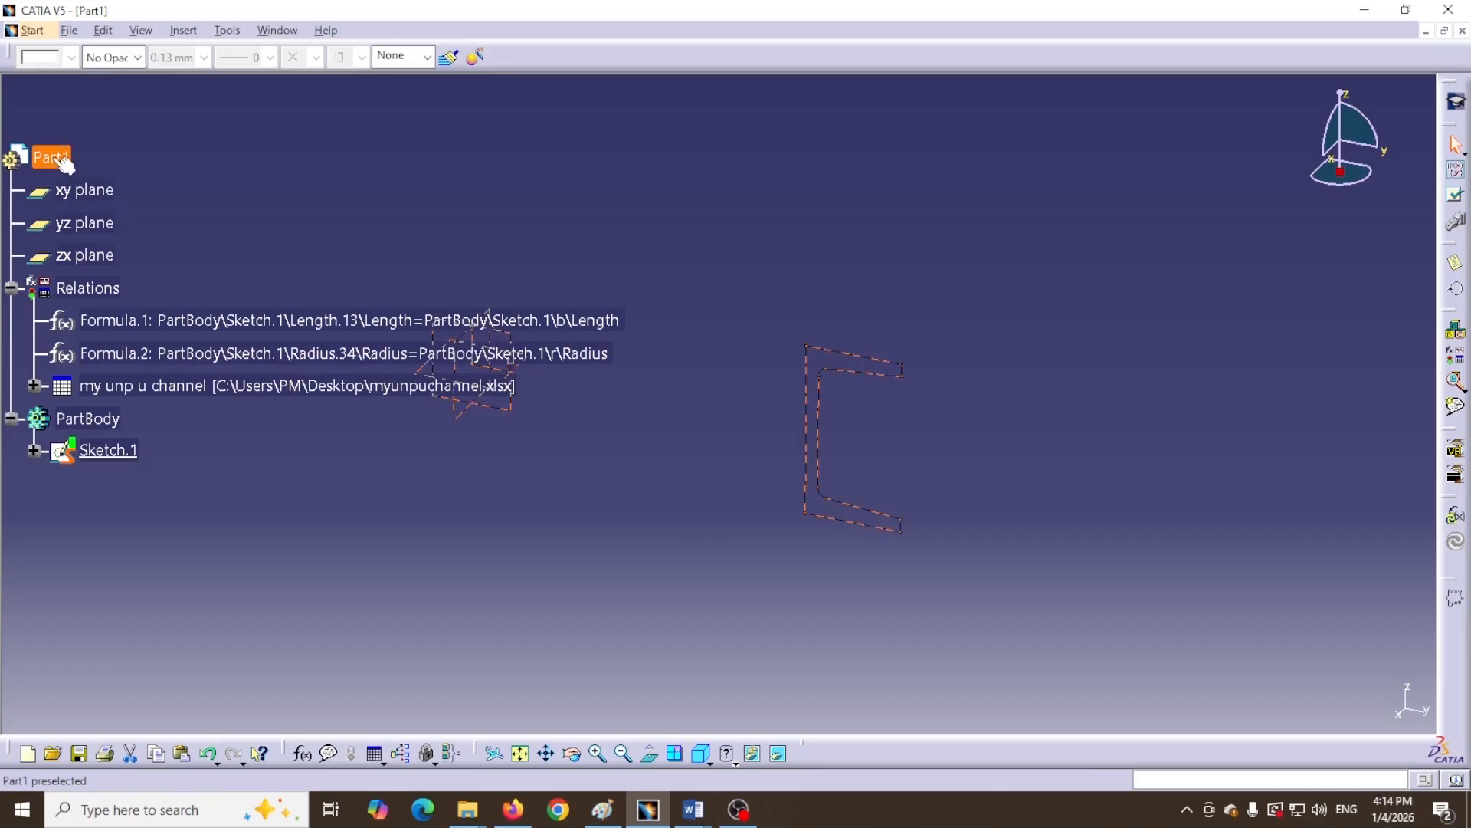
pyautogui.doubleClick(61, 158)
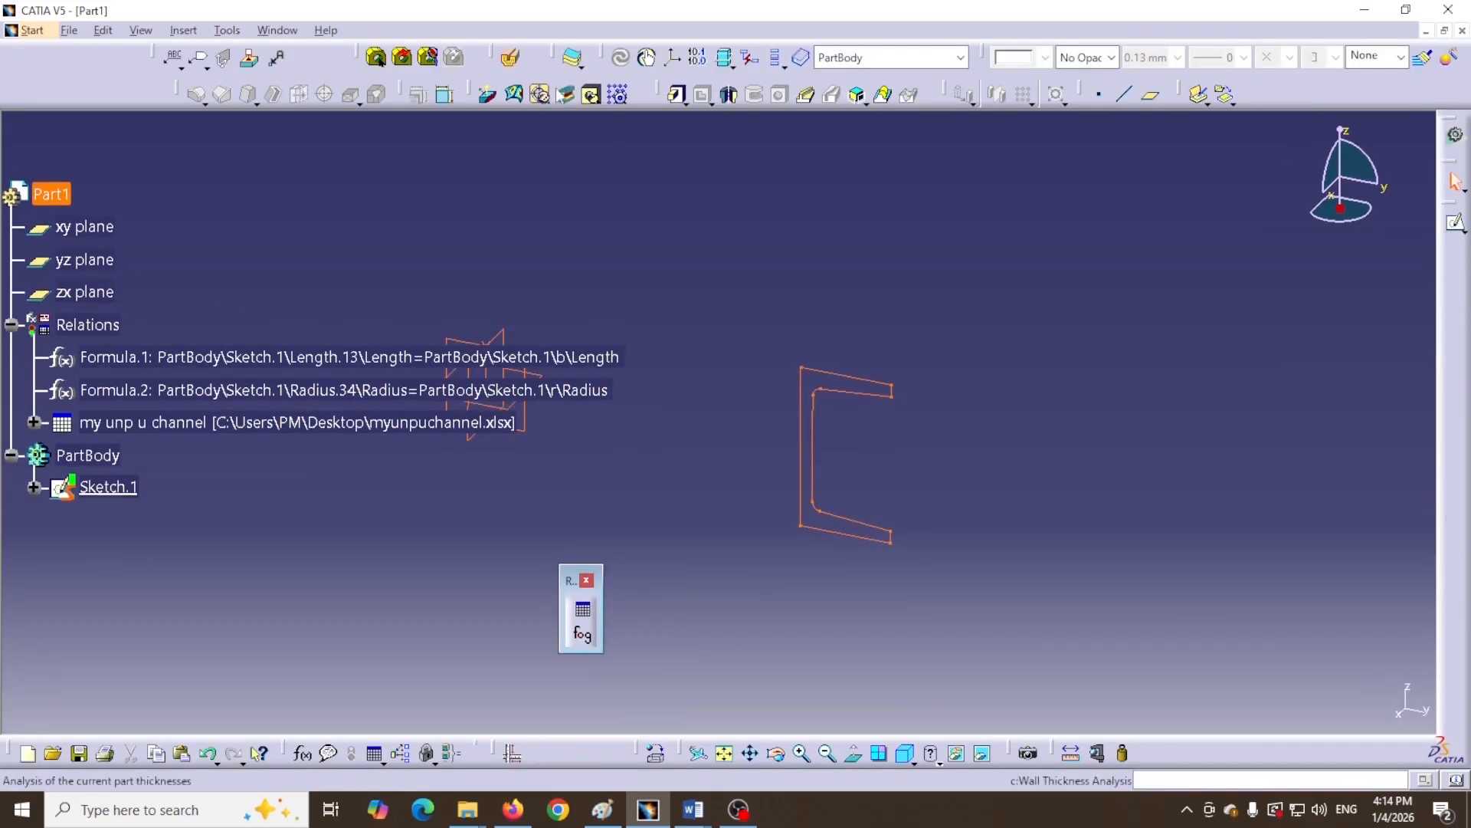
pyautogui.click(725, 548)
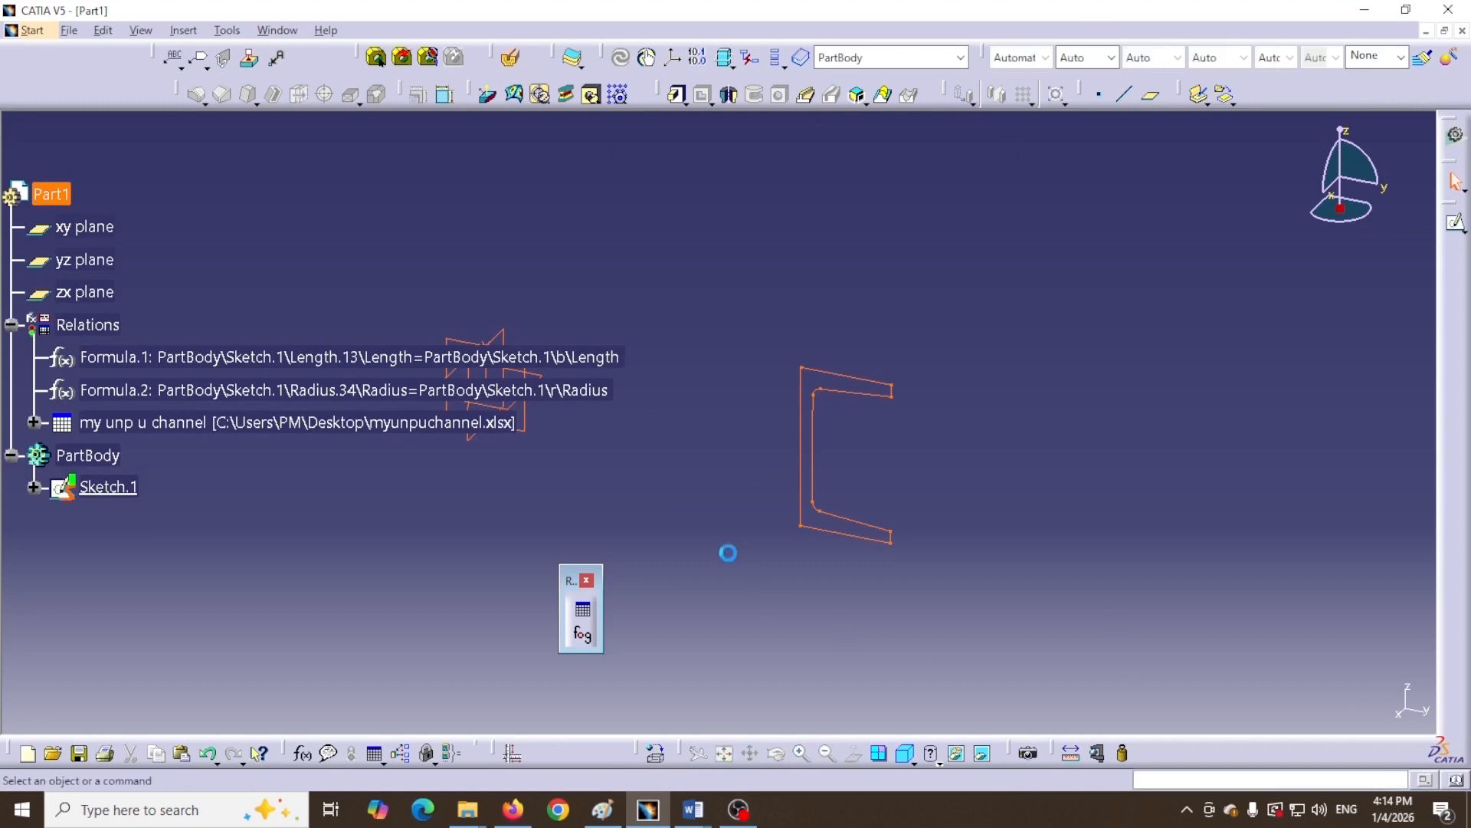
pyautogui.click(1098, 754)
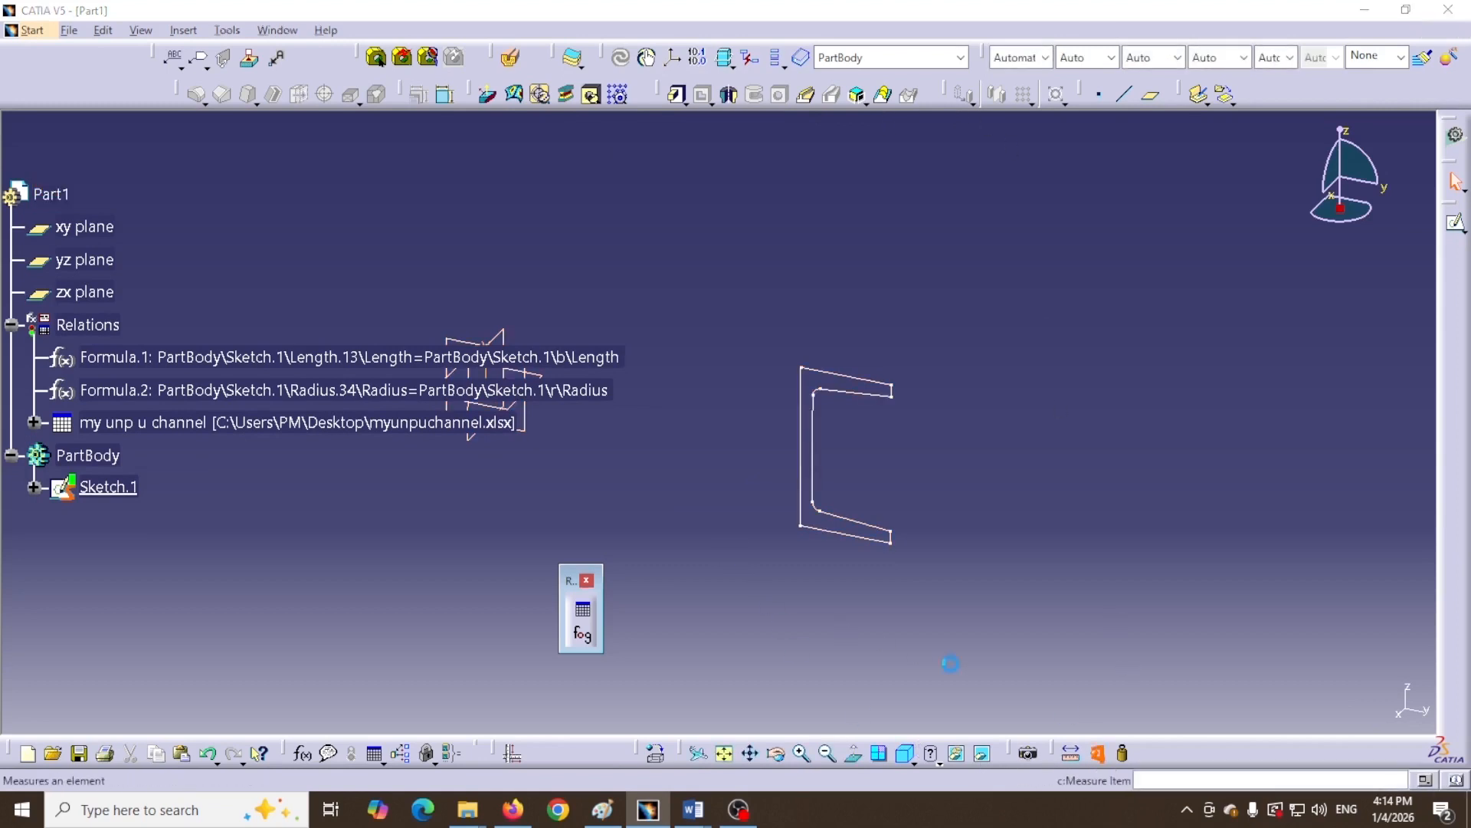
pyautogui.click(801, 461)
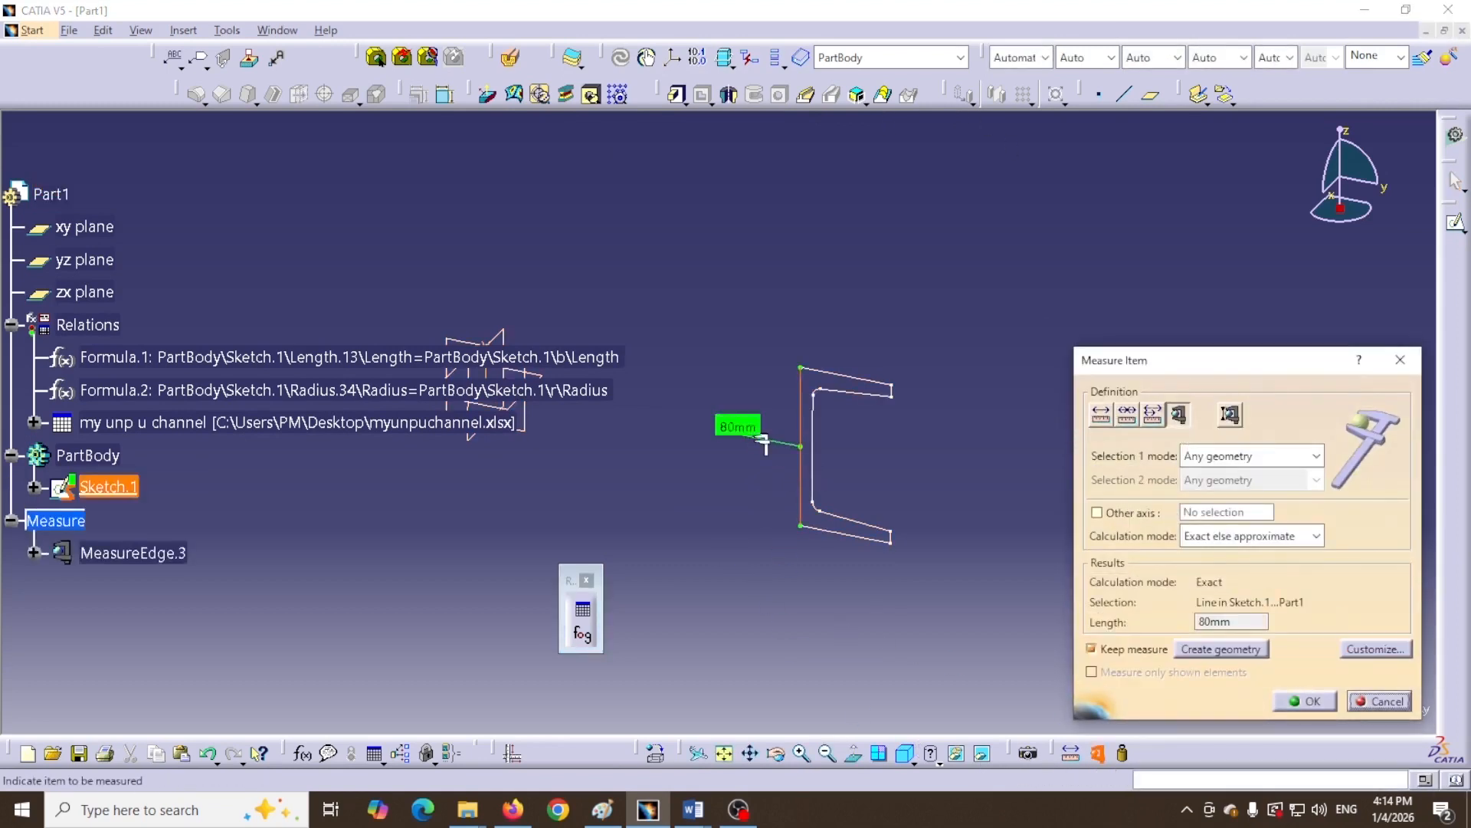
pyautogui.moveTo(738, 429); pyautogui.dragTo(700, 322)
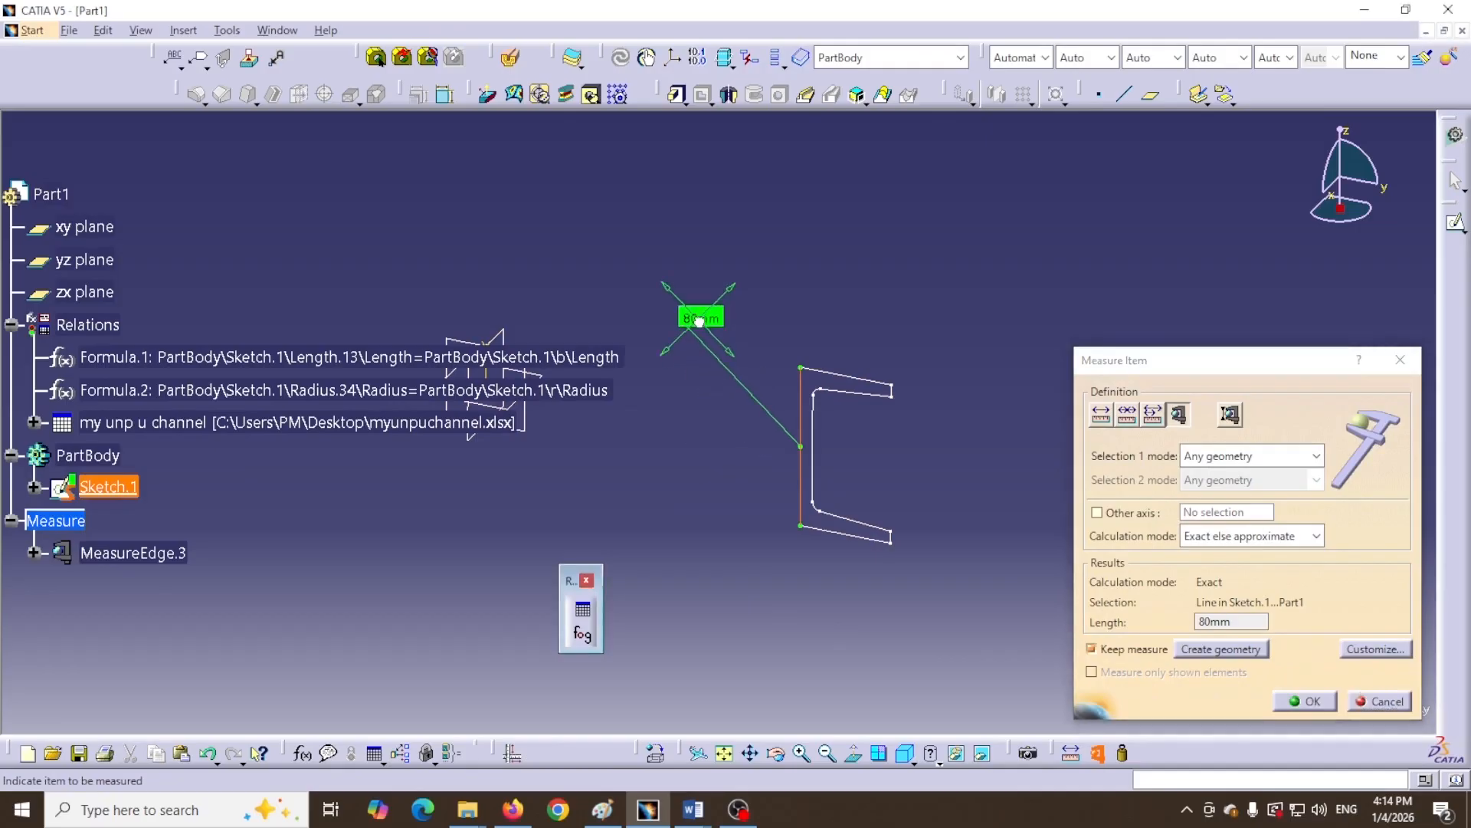
pyautogui.click(850, 381)
pyautogui.moveTo(873, 325); pyautogui.dragTo(928, 289)
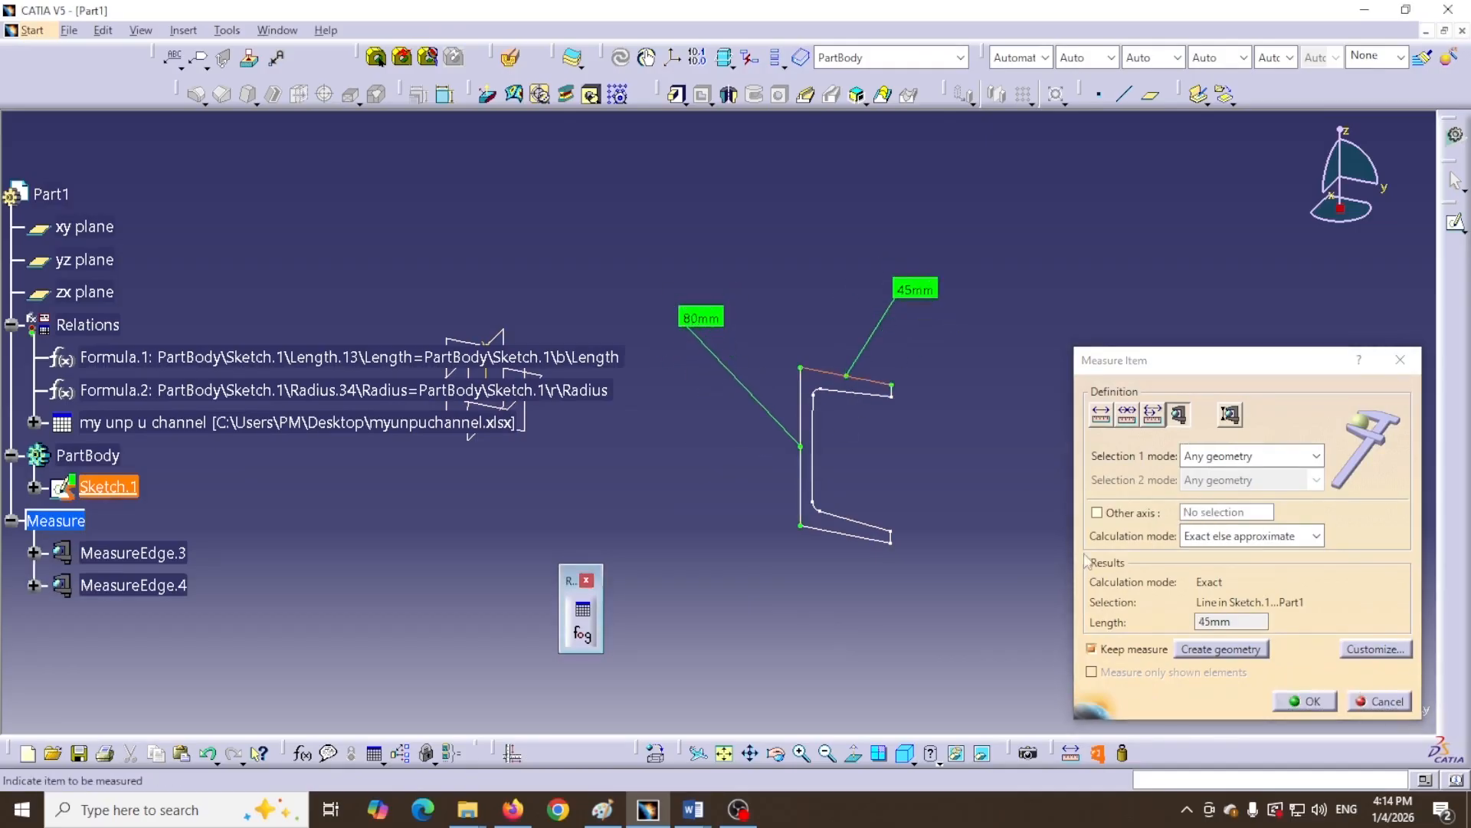
# Measure the distance between the resized channel's inner and outer web lines and keep the measurement with its label beside the profile
pyautogui.click(1103, 416)
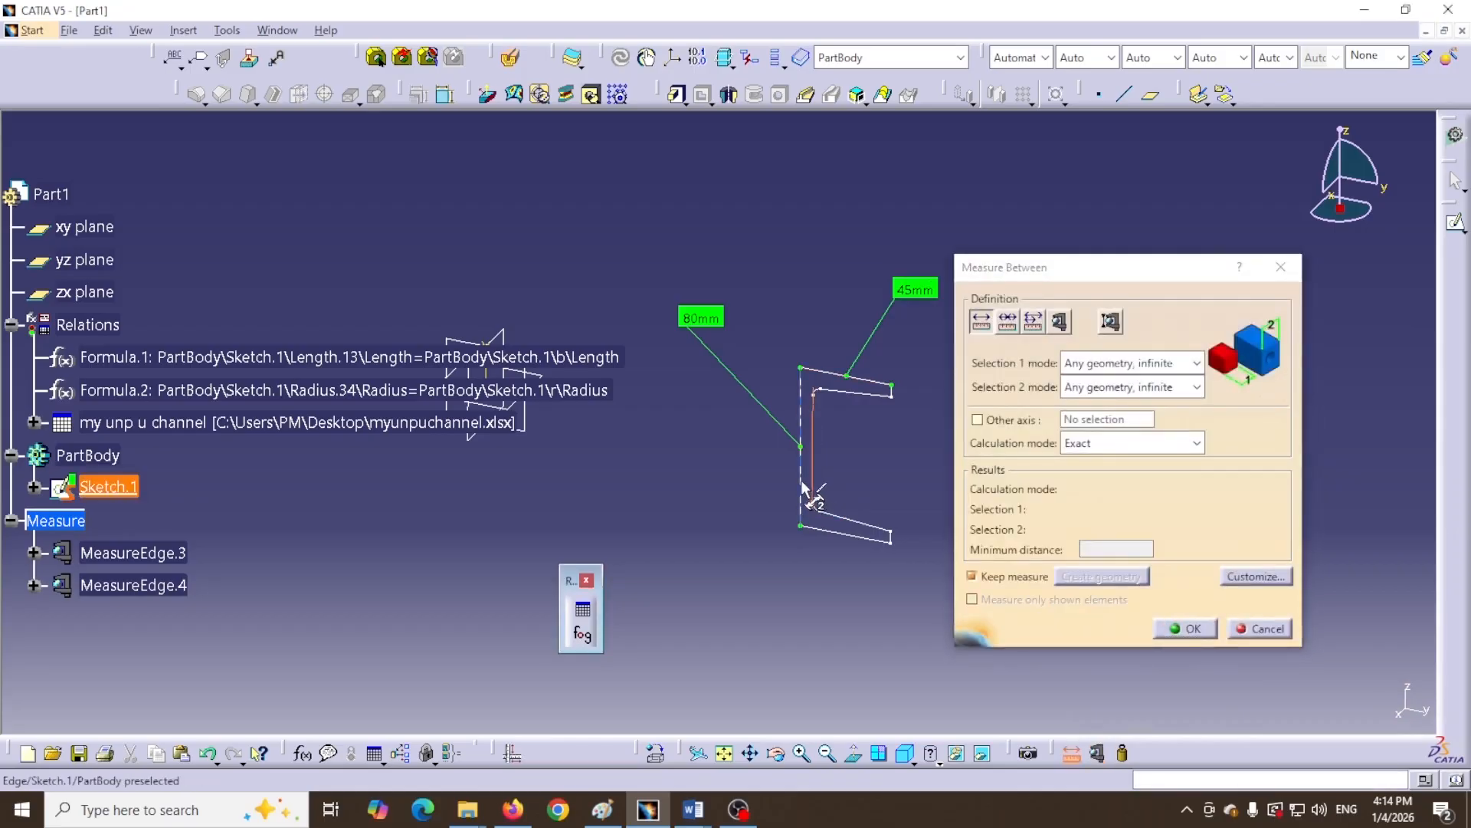
pyautogui.click(800, 483)
pyautogui.moveTo(830, 434); pyautogui.dragTo(694, 469)
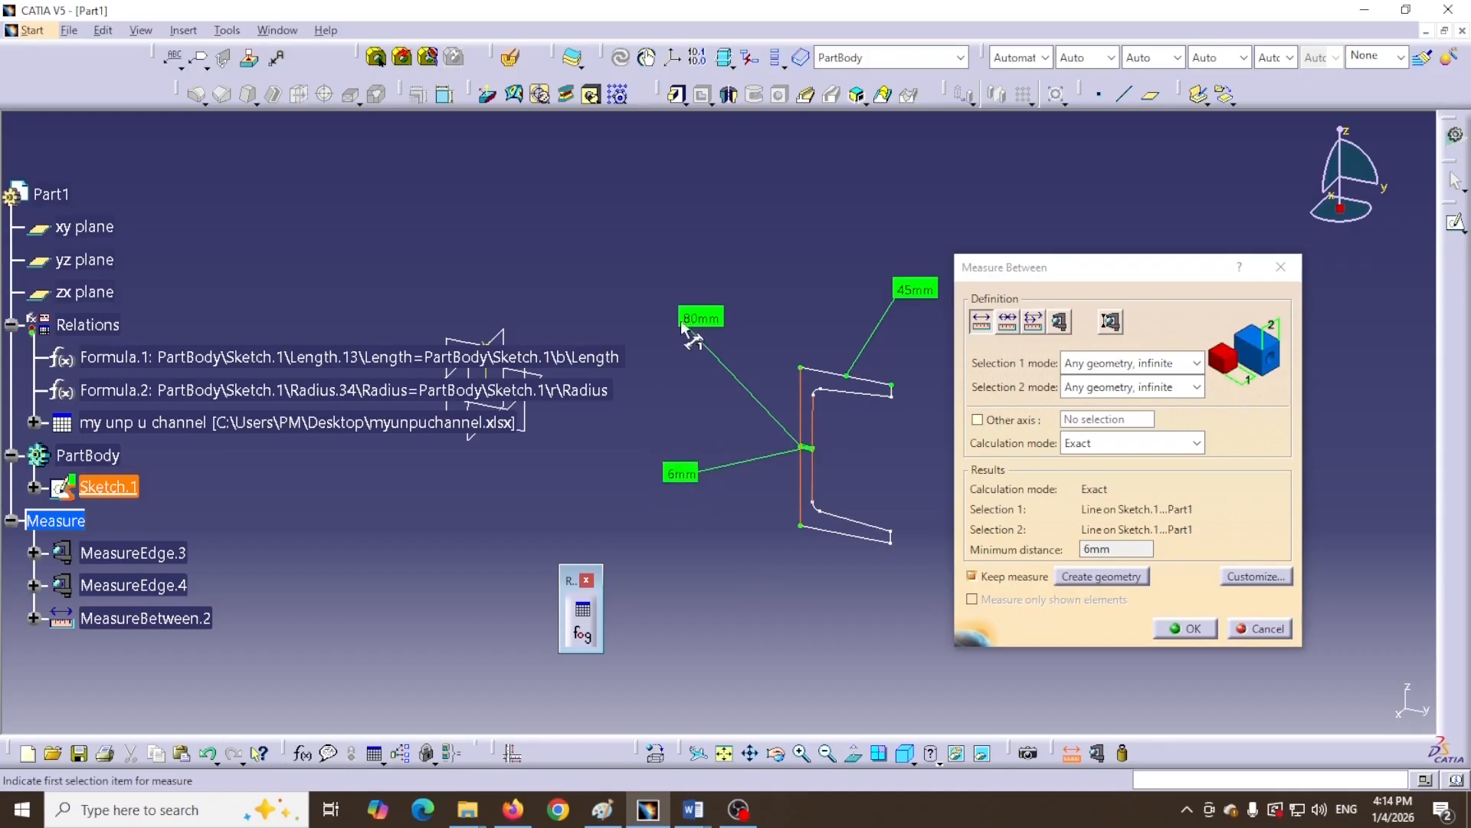
pyautogui.click(1193, 632)
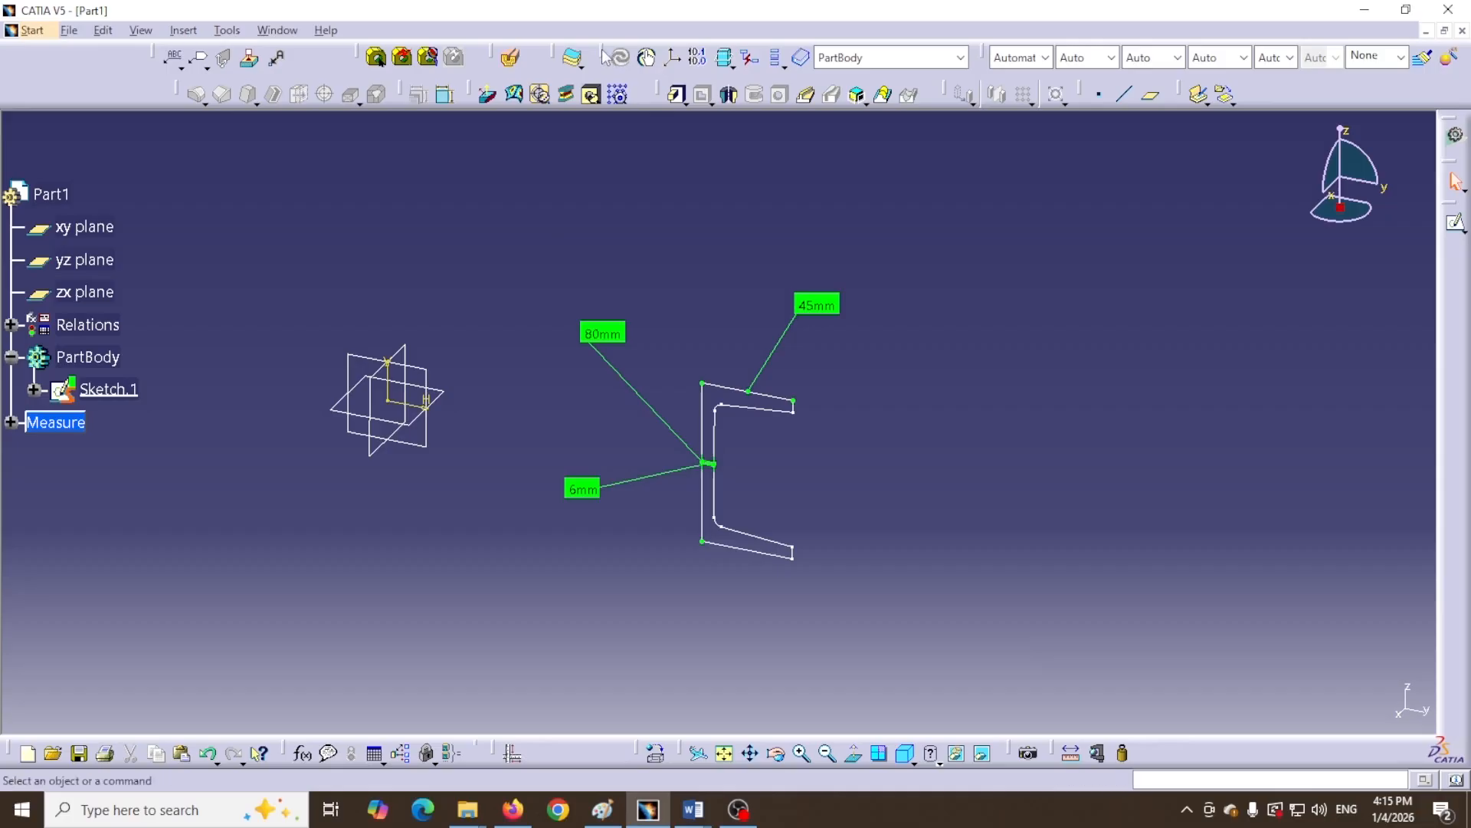
# Rearrange the toolbars so the group with the PartBody selector sits ahead of the feature recognition tools
pyautogui.moveTo(602, 51); pyautogui.dragTo(422, 56)
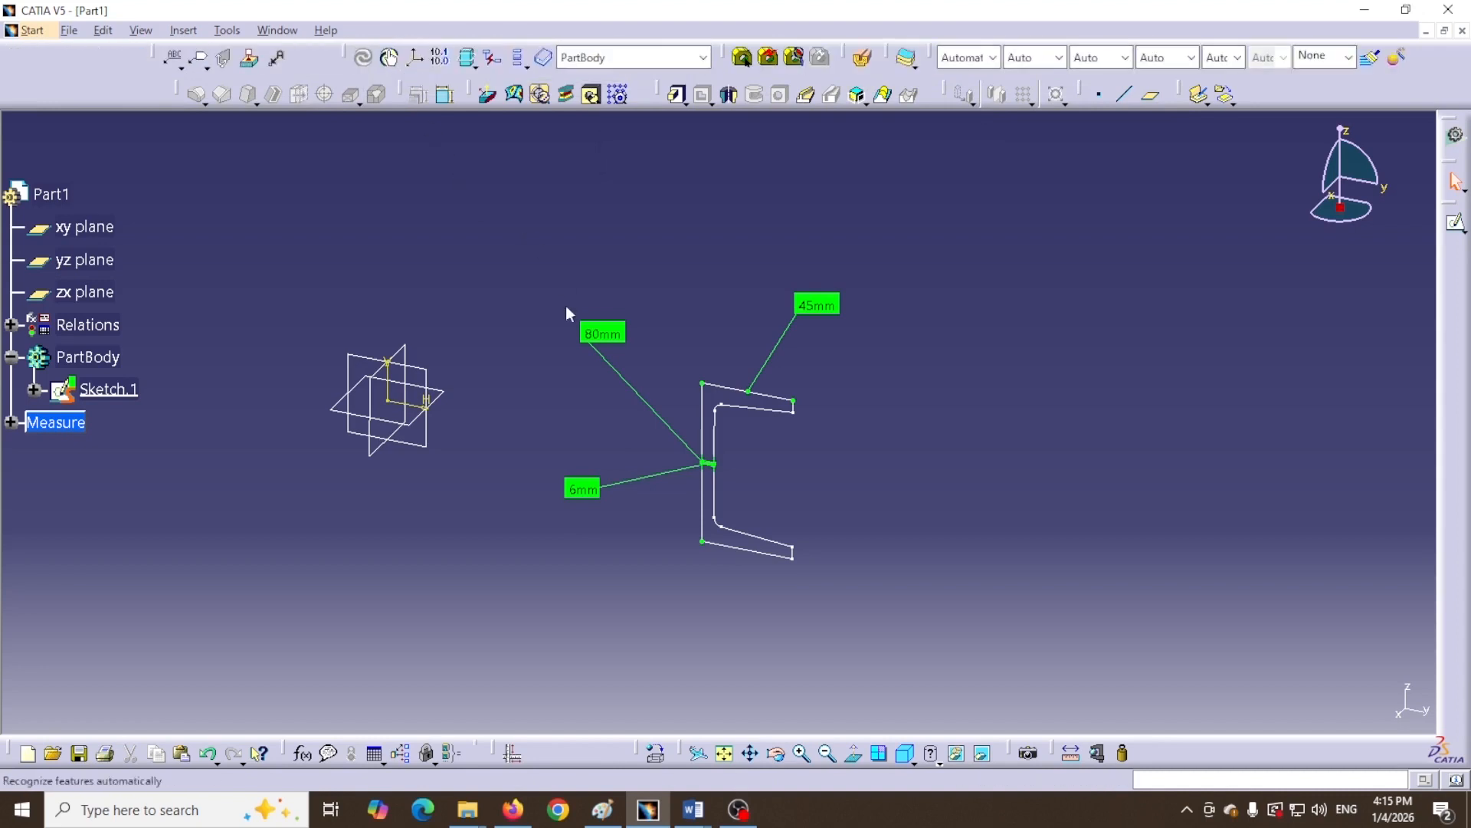